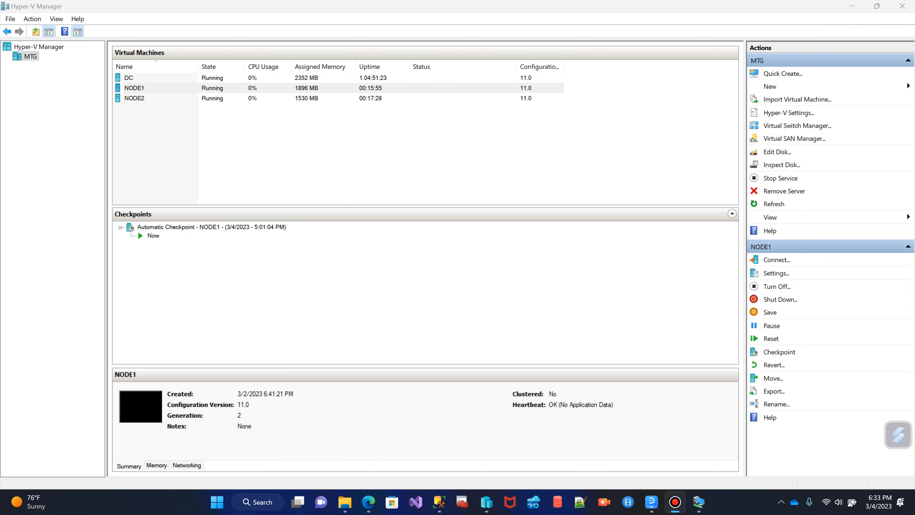
Step: Switch to EdrawMax and examine the WSFC diagram's DC, NODE 1 and NODE 2 boxes, their IP addresses and connections
{"action": "key", "text": "alt+Tab"}
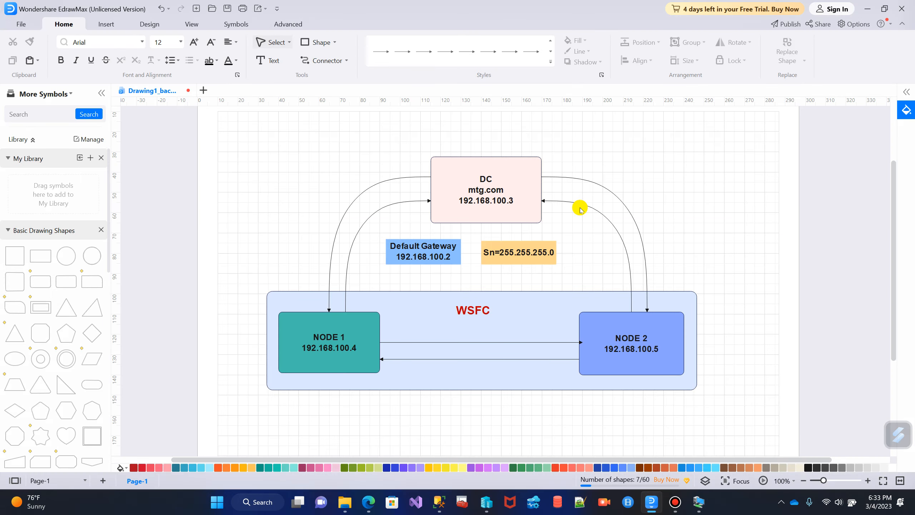
{"action": "left_click", "coordinate": [283, 218]}
{"action": "left_click", "coordinate": [344, 315]}
{"action": "left_click", "coordinate": [289, 338]}
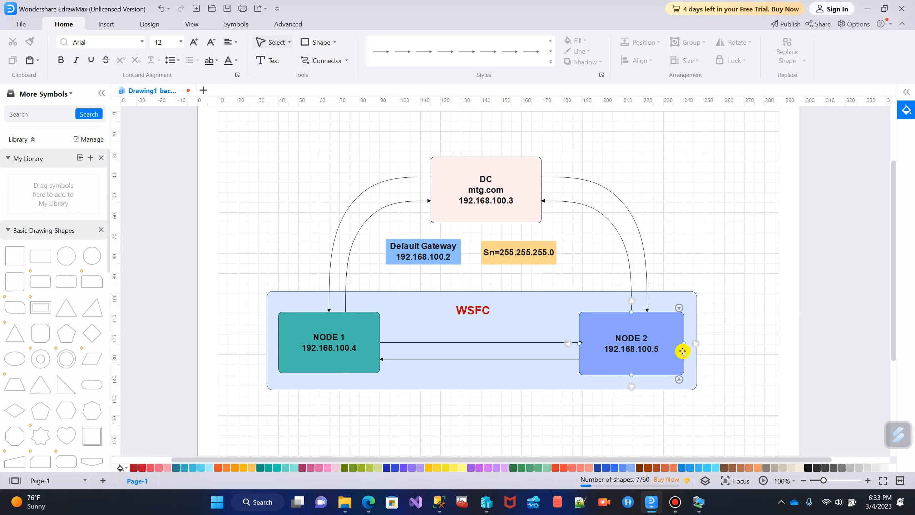
{"action": "left_click", "coordinate": [731, 390]}
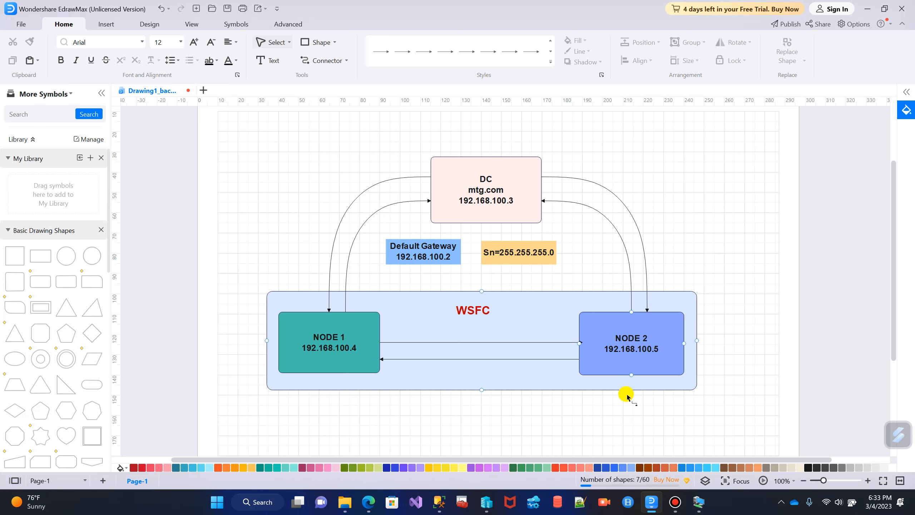
{"action": "left_click", "coordinate": [683, 363]}
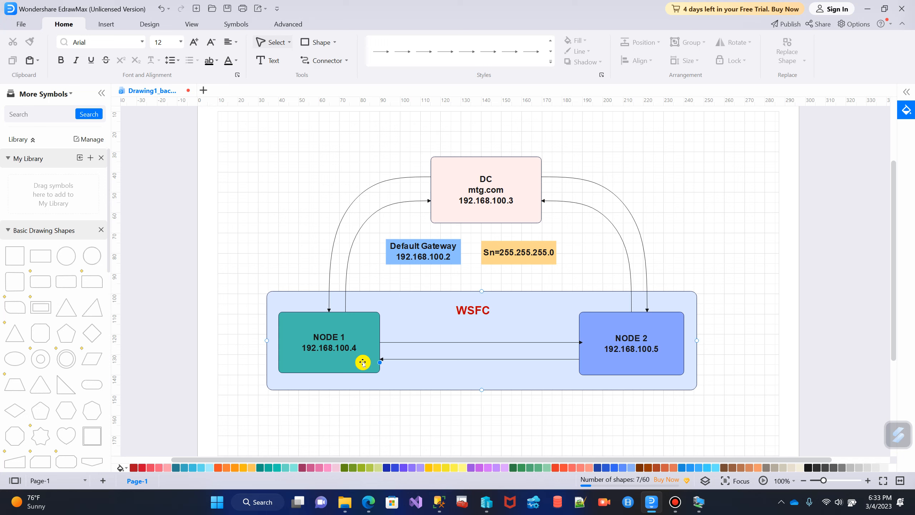
{"action": "left_click", "coordinate": [636, 350]}
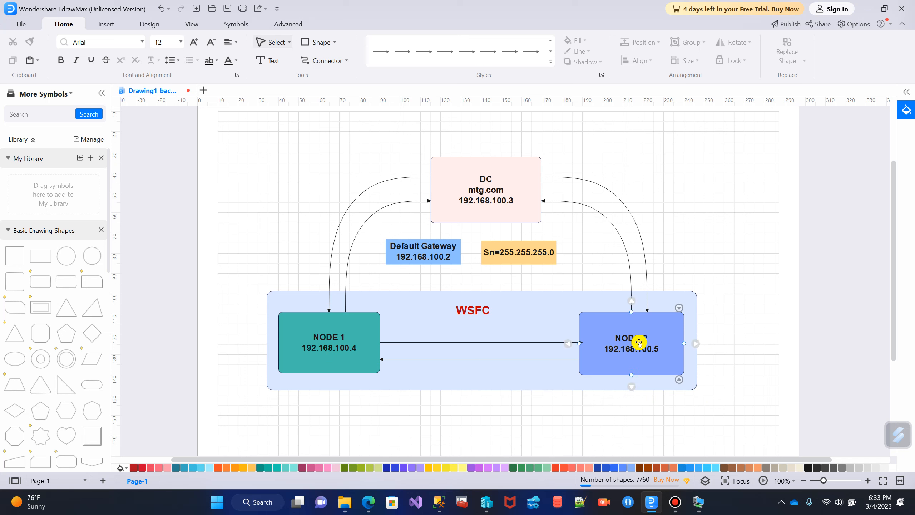
{"action": "left_click", "coordinate": [311, 343]}
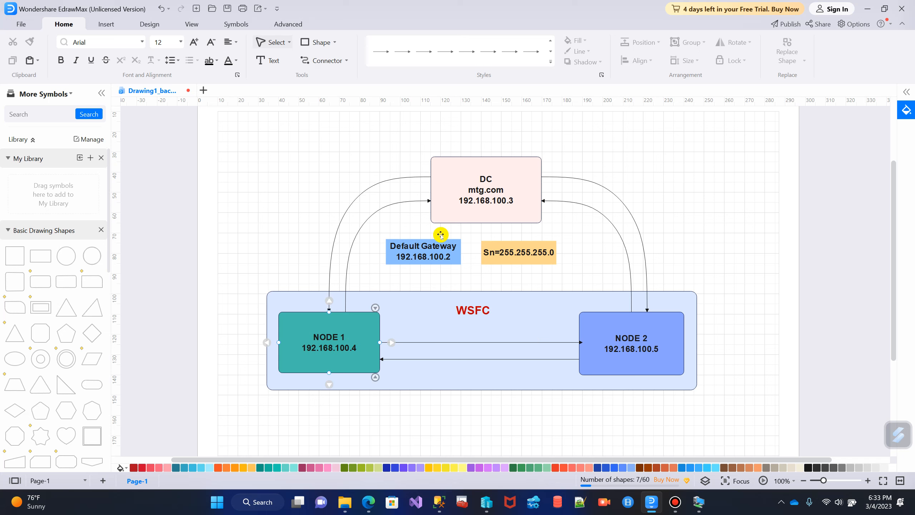
{"action": "left_click", "coordinate": [722, 326]}
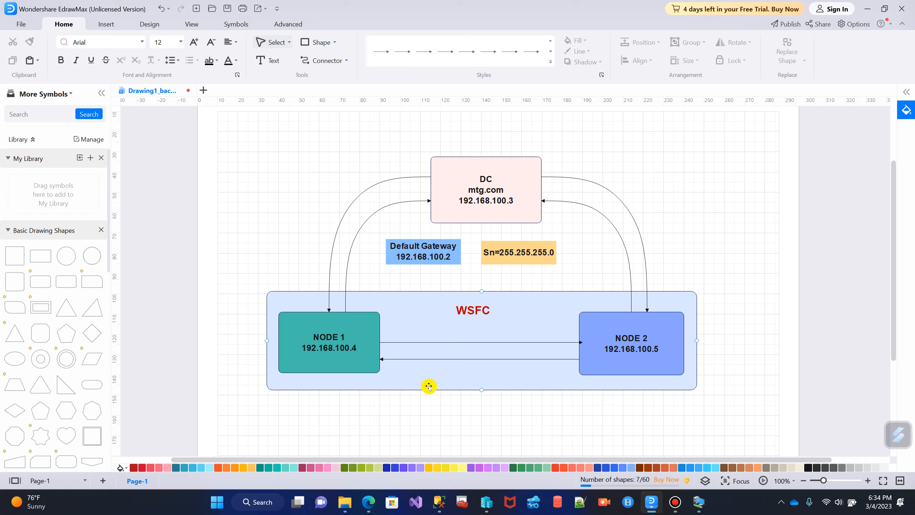
{"action": "left_click", "coordinate": [323, 335]}
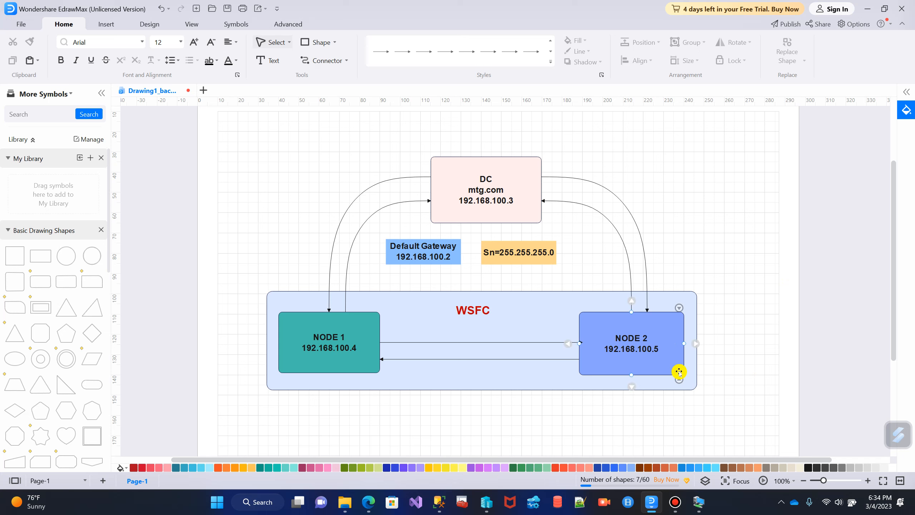
{"action": "left_click", "coordinate": [556, 428]}
{"action": "left_click", "coordinate": [348, 320]}
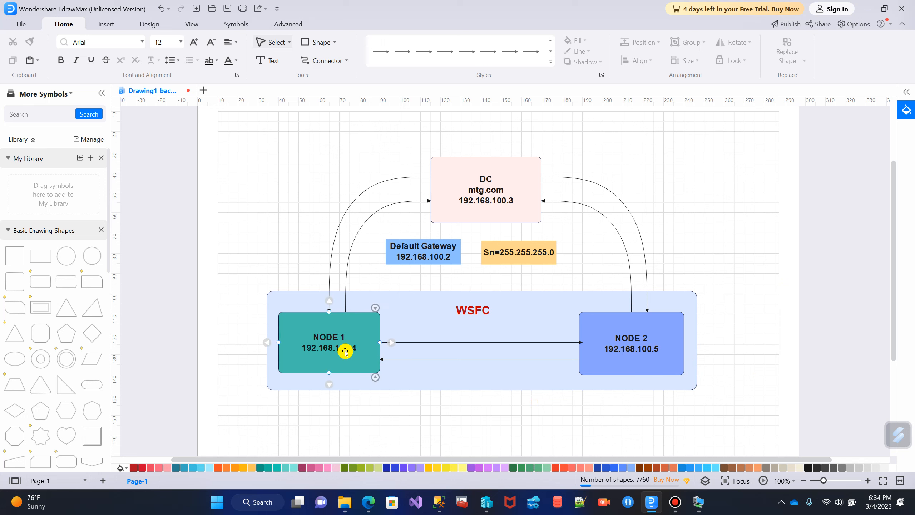
{"action": "left_click", "coordinate": [403, 389]}
{"action": "left_click", "coordinate": [639, 339]}
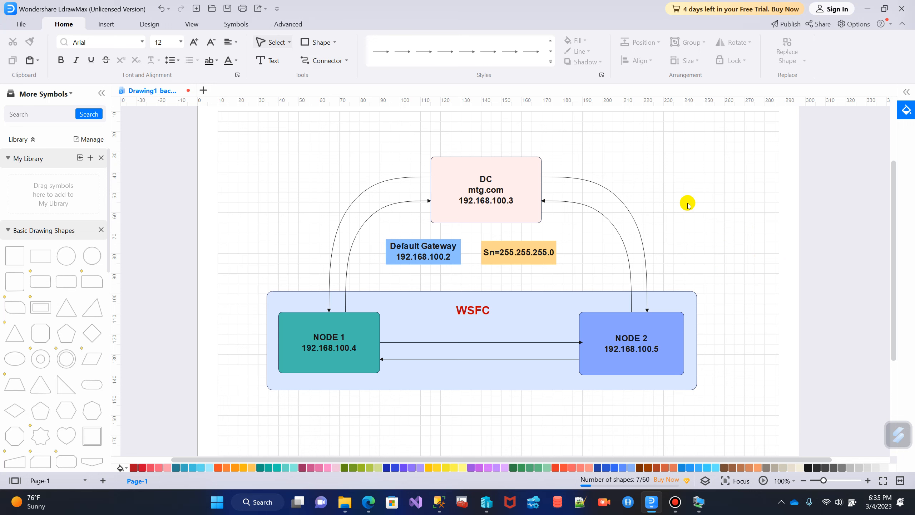
{"action": "scroll", "coordinate": [731, 367], "scroll_direction": "up", "scroll_amount": 1}
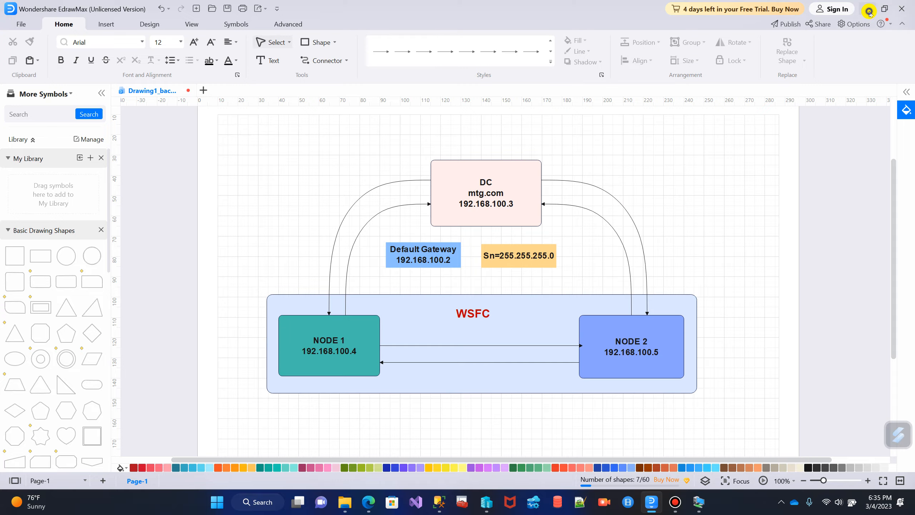
Step: Minimize the diagram, view the NODE1 virtual machine's desktop, and minimize that virtual machine window
{"action": "left_click", "coordinate": [869, 12]}
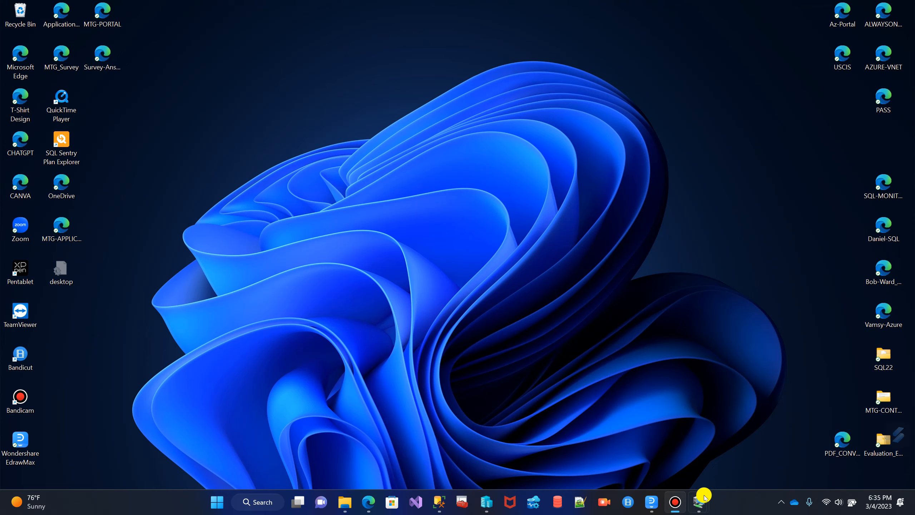
{"action": "mouse_move", "coordinate": [700, 498]}
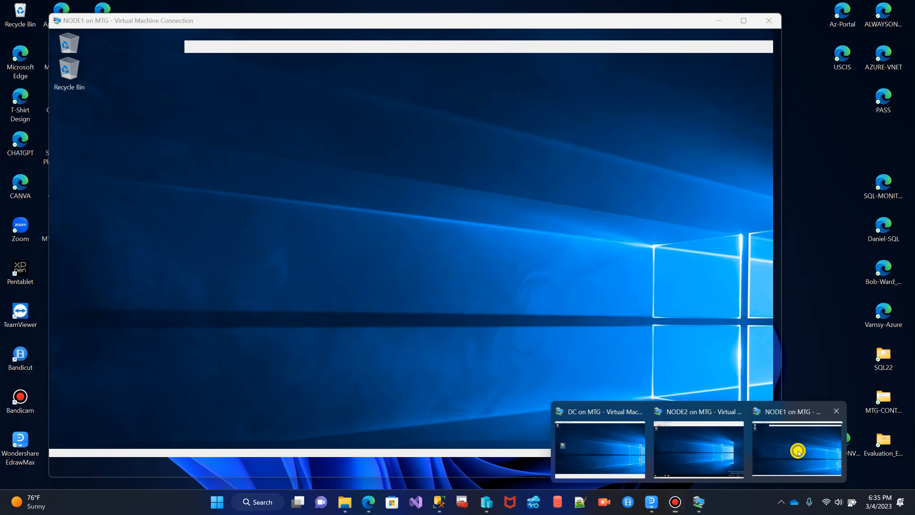
{"action": "left_click", "coordinate": [791, 442]}
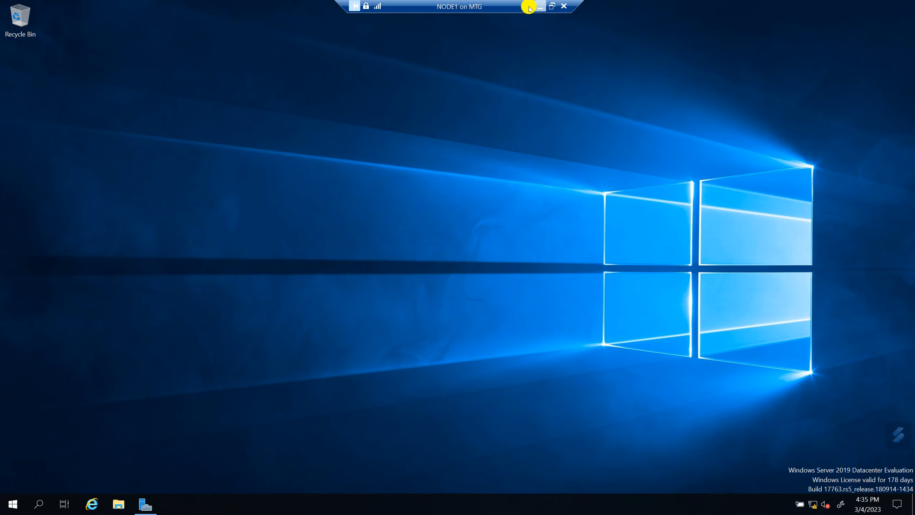
{"action": "left_click", "coordinate": [536, 8]}
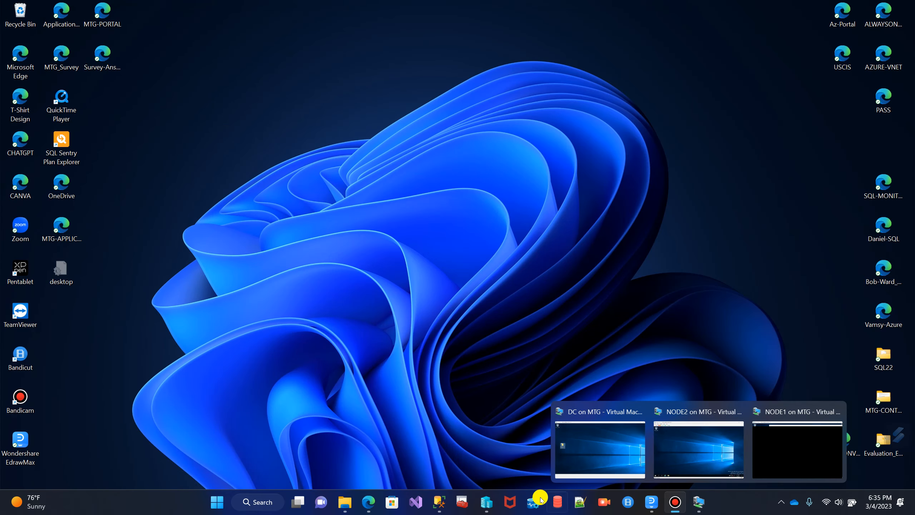
Step: Search Windows for "paint" and open the Paint app
{"action": "left_click", "coordinate": [226, 509]}
{"action": "type", "text": "paint"}
{"action": "left_click", "coordinate": [311, 198]}
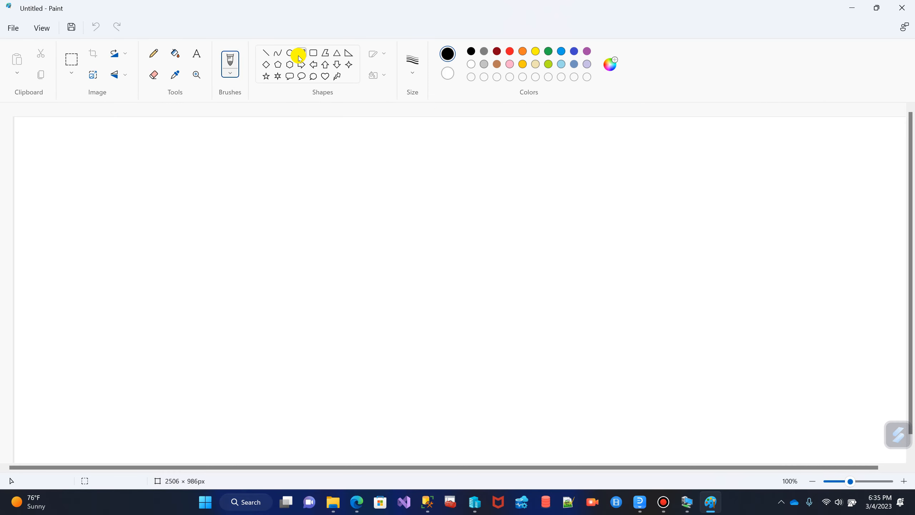
Step: Draw a red rectangle about 396 × 568 px on the canvas's left side and label it "node 1" above
{"action": "left_click", "coordinate": [302, 53]}
{"action": "left_click_drag", "start_coordinate": [91, 182], "coordinate": [232, 385]}
{"action": "left_click", "coordinate": [509, 51]}
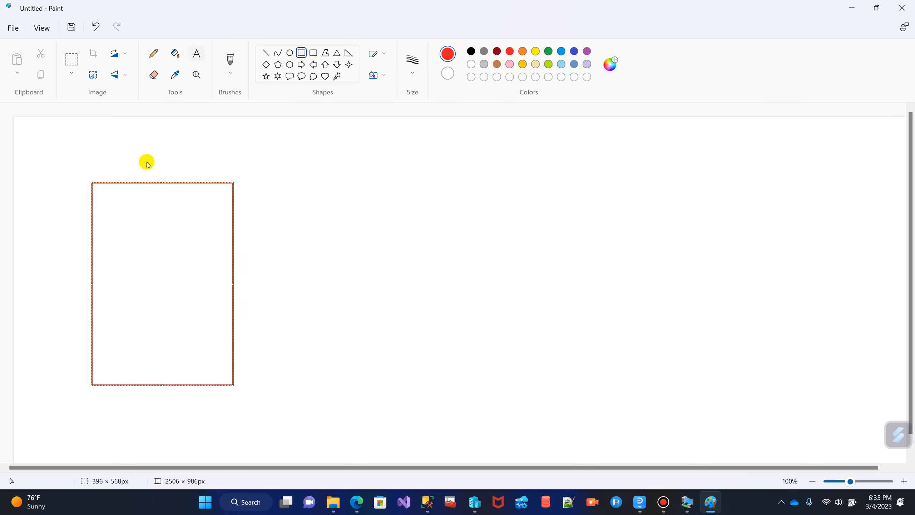
{"action": "left_click", "coordinate": [137, 166]}
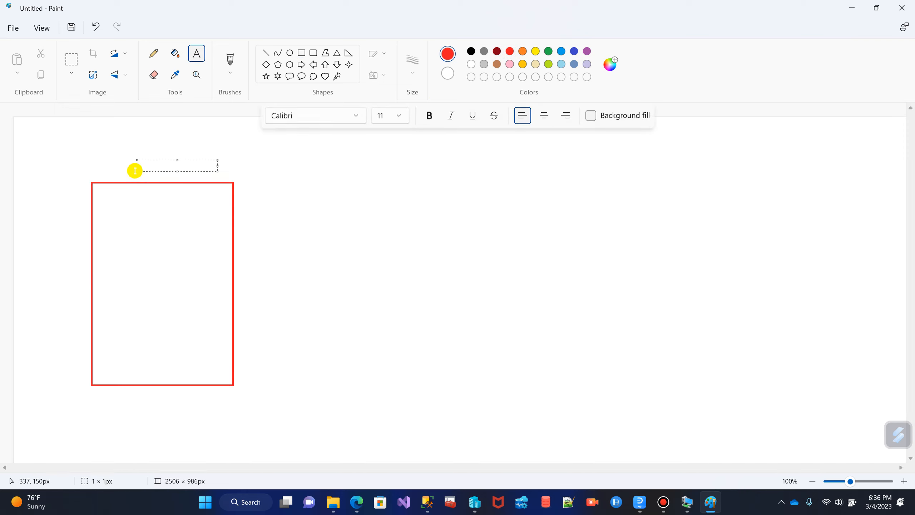
{"action": "type", "text": "node 1"}
Step: Draw a red rounded rectangle about 415 × 574 px well to the right of node 1 and label it "NODE 2" above
{"action": "left_click", "coordinate": [313, 53]}
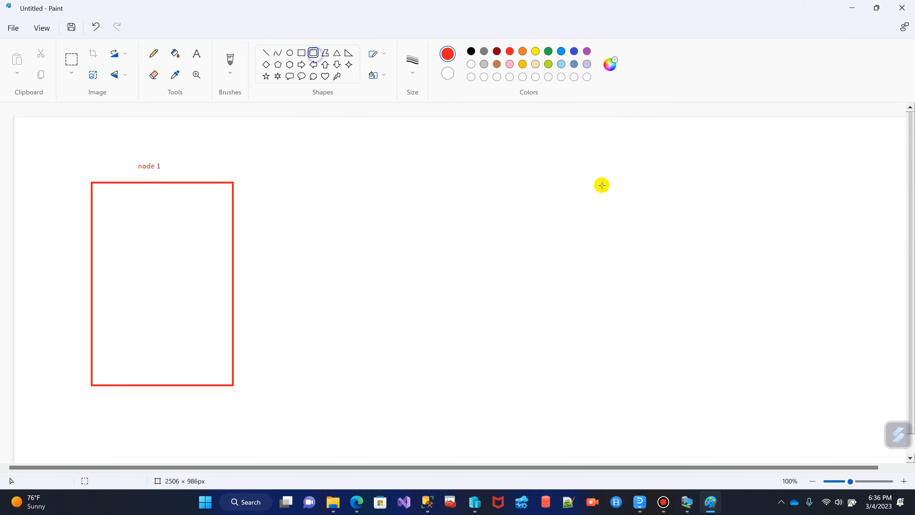
{"action": "left_click_drag", "start_coordinate": [536, 173], "coordinate": [685, 377]}
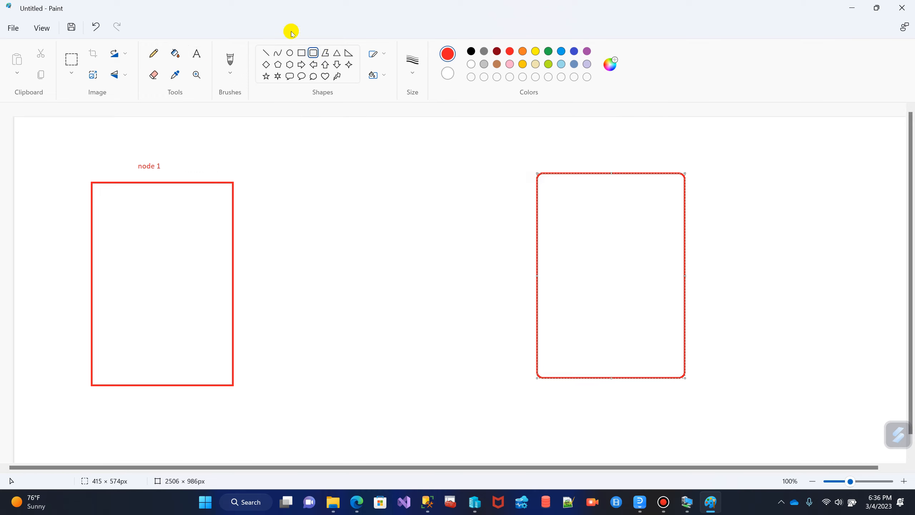
{"action": "left_click", "coordinate": [202, 59]}
{"action": "left_click", "coordinate": [564, 168]}
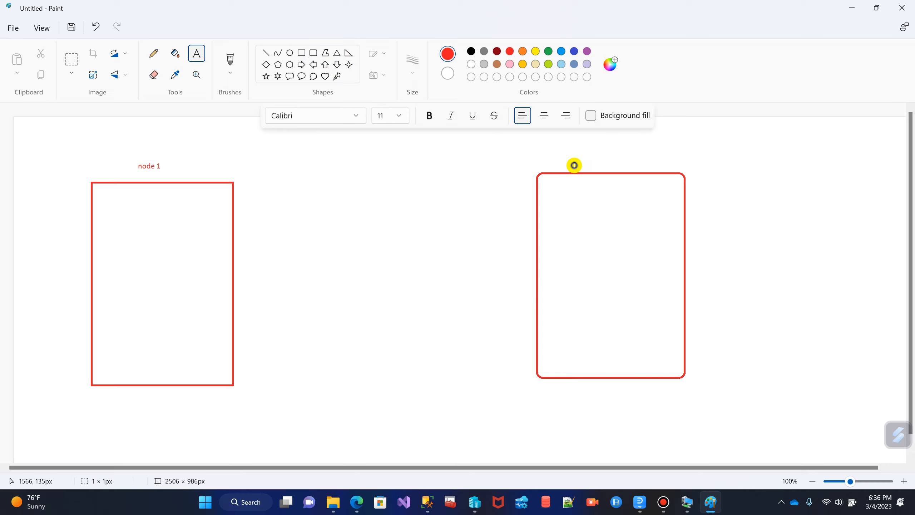
{"action": "left_click", "coordinate": [574, 165]}
{"action": "type", "text": "NODE 2"}
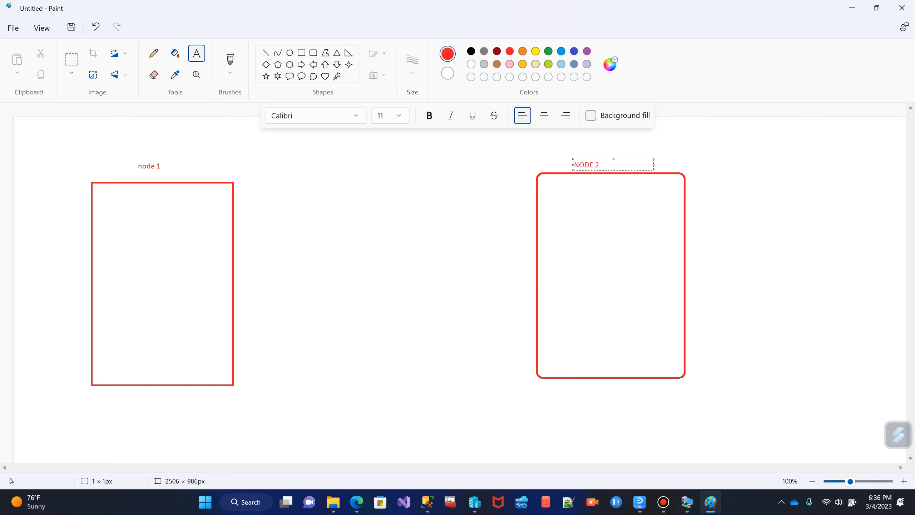
{"action": "left_click", "coordinate": [791, 228]}
Step: Draw four small red rectangles in two rows of two inside the node 1 box
{"action": "left_click", "coordinate": [302, 53]}
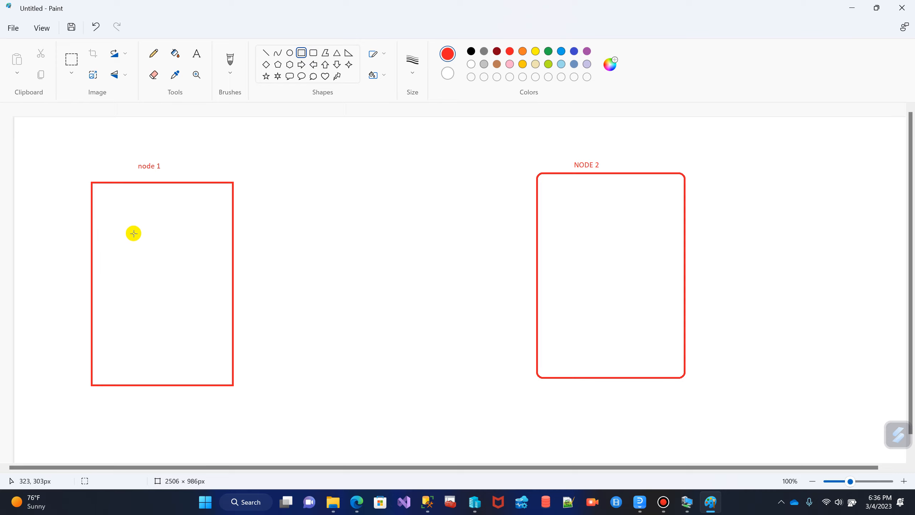
{"action": "left_click_drag", "start_coordinate": [139, 250], "coordinate": [157, 276]}
{"action": "mouse_move", "coordinate": [152, 275]}
{"action": "left_mouse_down"}
{"action": "mouse_move", "coordinate": [183, 280]}
{"action": "mouse_move", "coordinate": [149, 300]}
{"action": "mouse_move", "coordinate": [151, 309]}
{"action": "mouse_move", "coordinate": [174, 300]}
{"action": "mouse_move", "coordinate": [173, 313]}
{"action": "left_mouse_up"}
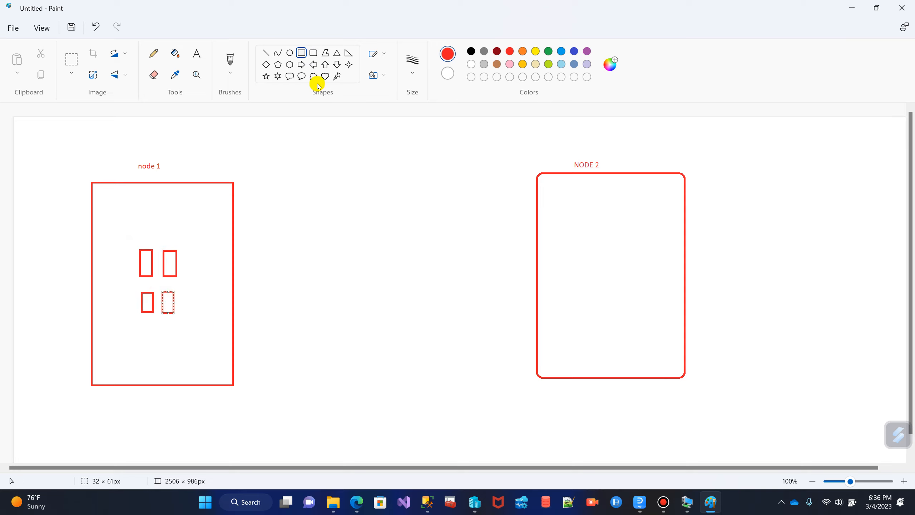
Step: Enclose the four small rectangles in node 1 with a green ellipse about 189 × 252 px
{"action": "left_click", "coordinate": [288, 54]}
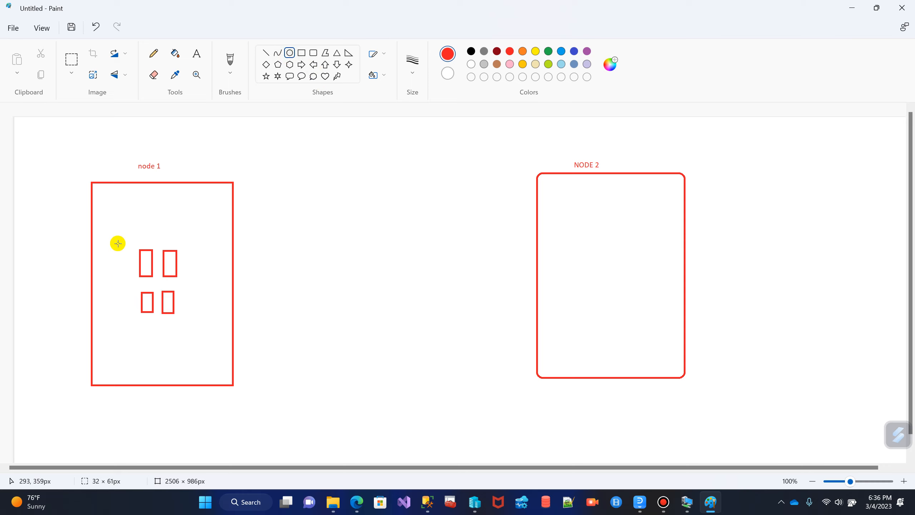
{"action": "left_click_drag", "start_coordinate": [124, 239], "coordinate": [191, 328]}
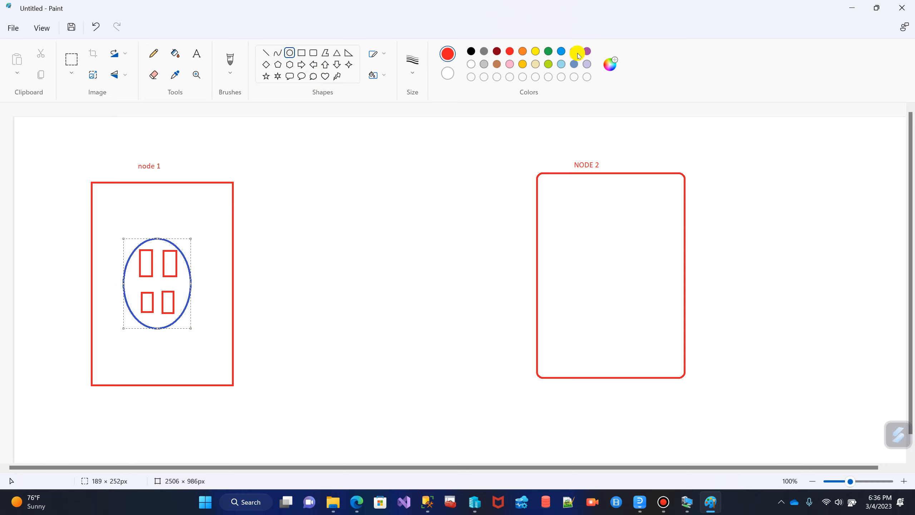
{"action": "left_click", "coordinate": [551, 52]}
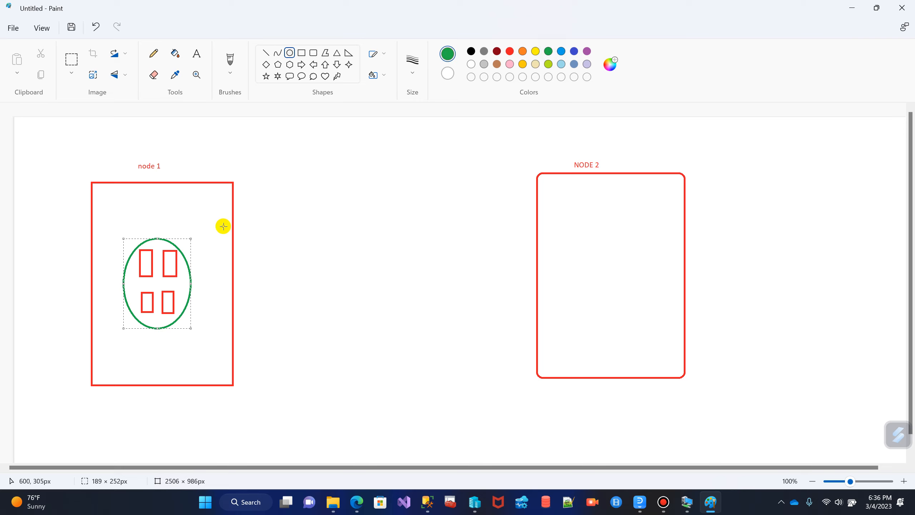
{"action": "left_click", "coordinate": [184, 221]}
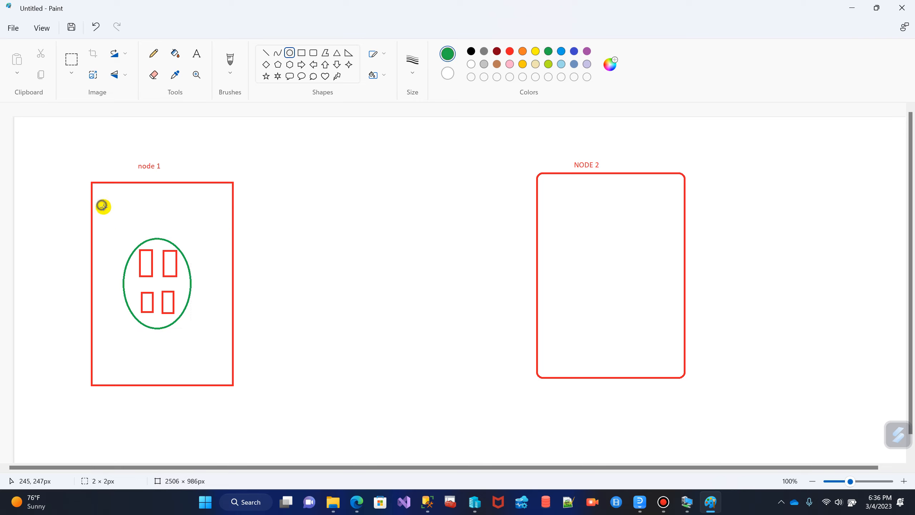
Step: Add two small green rectangles inside node 1 outside the ellipse, one near the upper-left corner and one below the ellipse
{"action": "left_click", "coordinate": [302, 53]}
{"action": "left_click", "coordinate": [107, 217]}
{"action": "left_click_drag", "start_coordinate": [116, 221], "coordinate": [116, 235]}
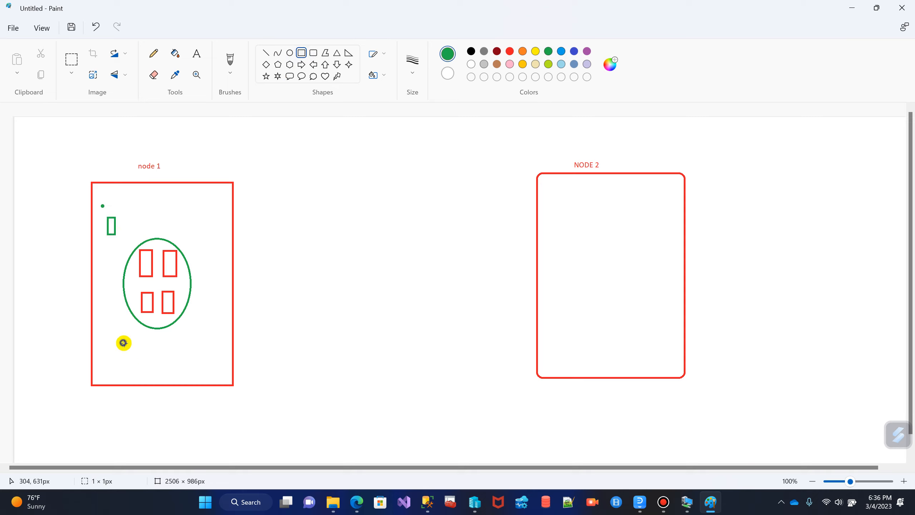
{"action": "left_click_drag", "start_coordinate": [123, 342], "coordinate": [141, 363]}
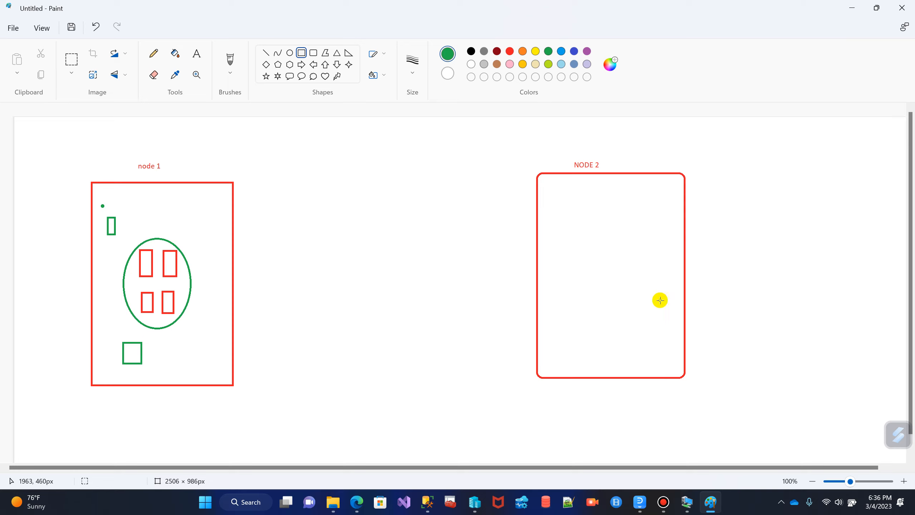
Step: Draw a large indigo rounded rectangle enclosing both the node 1 and NODE 2 boxes
{"action": "left_click", "coordinate": [574, 51]}
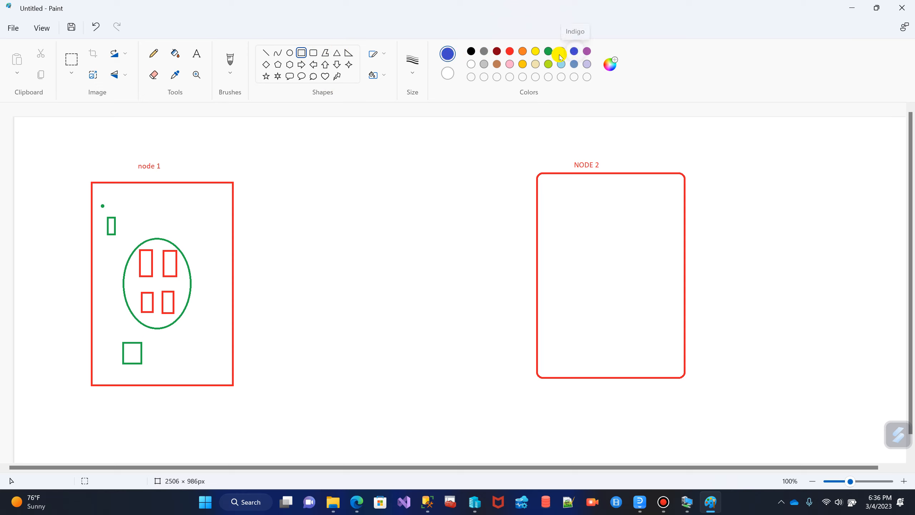
{"action": "left_click", "coordinate": [313, 53]}
{"action": "left_click_drag", "start_coordinate": [51, 139], "coordinate": [712, 418]}
{"action": "left_click", "coordinate": [812, 212]}
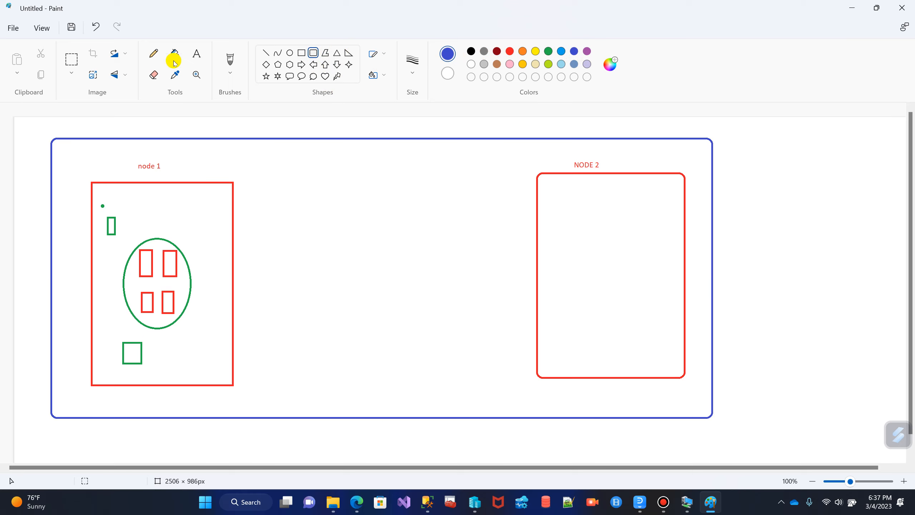
Step: Label the large enclosing rectangle "WSFC" in indigo text just above its top edge
{"action": "left_click", "coordinate": [195, 54]}
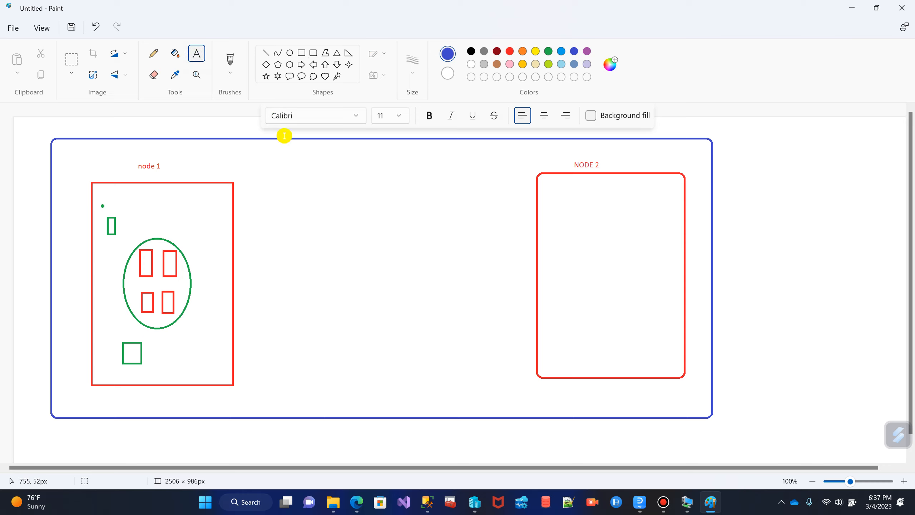
{"action": "left_click", "coordinate": [284, 136]}
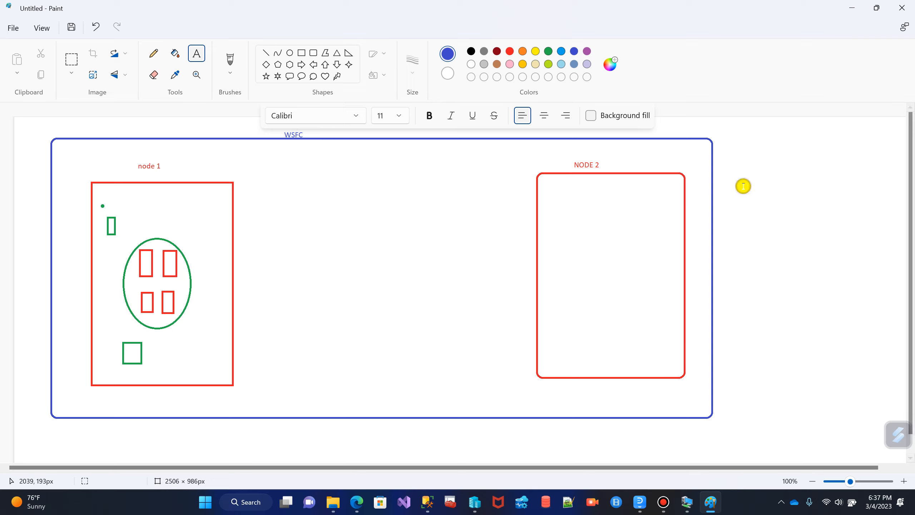
{"action": "left_click", "coordinate": [867, 192]}
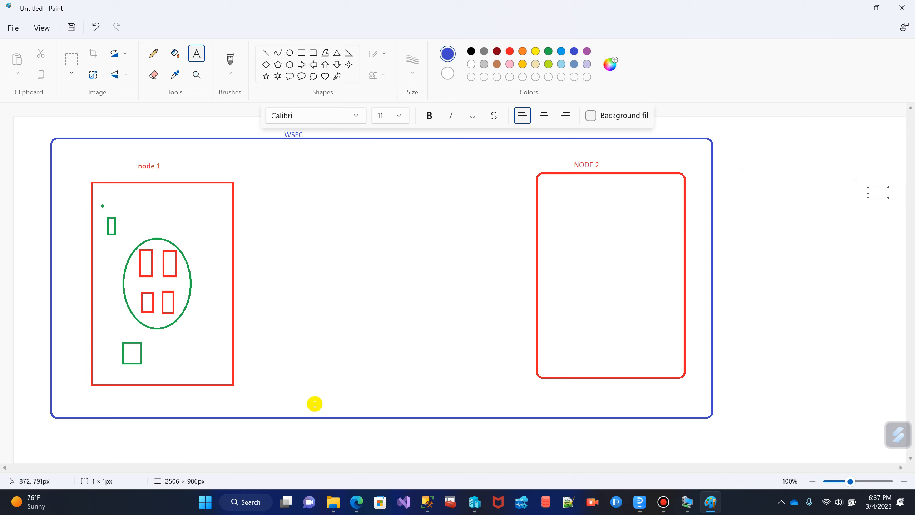
Step: Add the black text label "MTG.COM" just below the lower edge of the large WSFC rectangle
{"action": "left_click", "coordinate": [470, 53]}
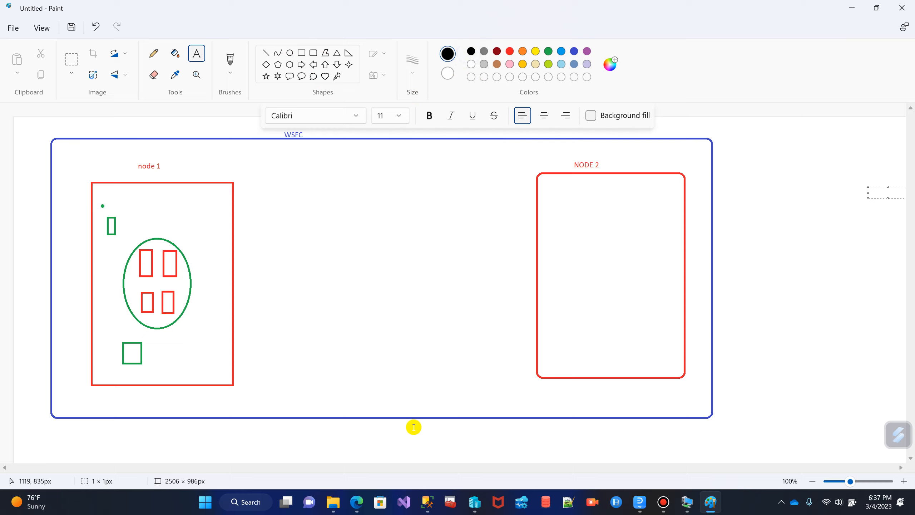
{"action": "left_click", "coordinate": [295, 433]}
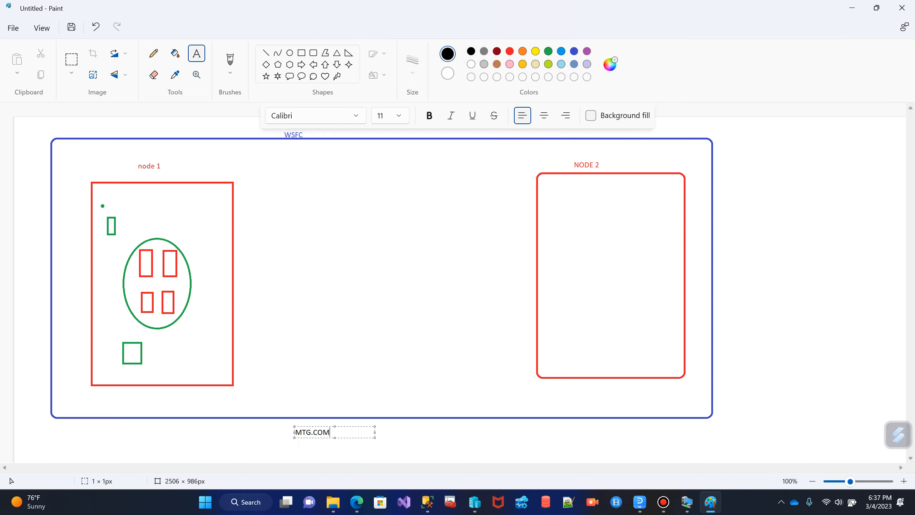
{"action": "left_click", "coordinate": [769, 330]}
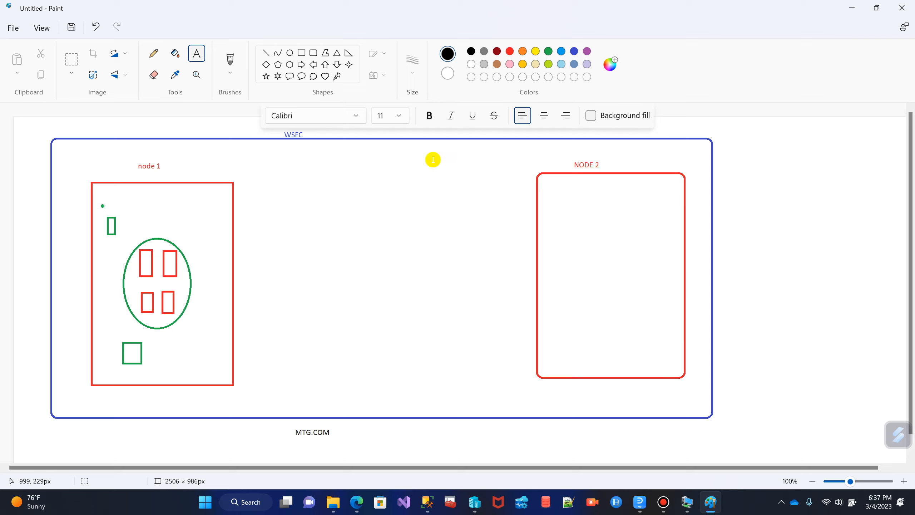
Step: Draw four small black rounded rectangles in two rows just below the NODE 2 box, inside the WSFC rectangle
{"action": "left_click", "coordinate": [312, 53]}
{"action": "left_click_drag", "start_coordinate": [594, 382], "coordinate": [642, 408]}
{"action": "left_click", "coordinate": [674, 398]}
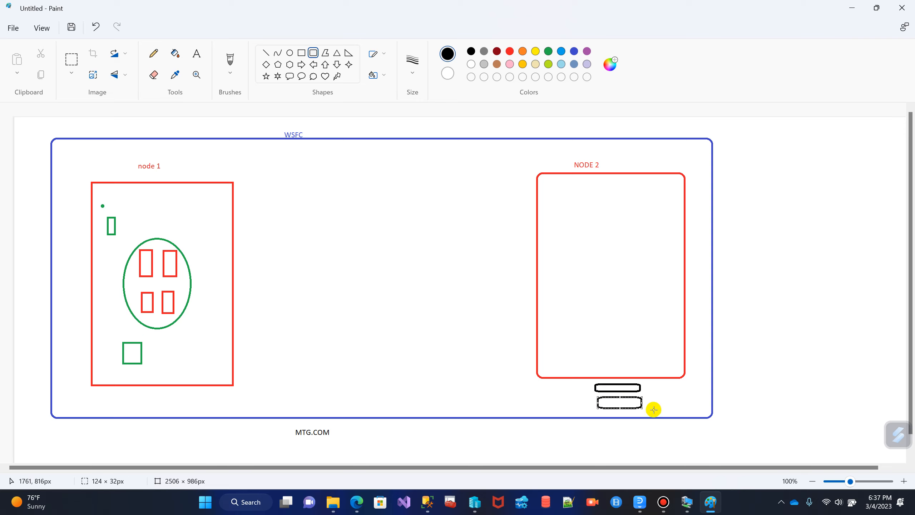
{"action": "left_click_drag", "start_coordinate": [550, 384], "coordinate": [580, 411]}
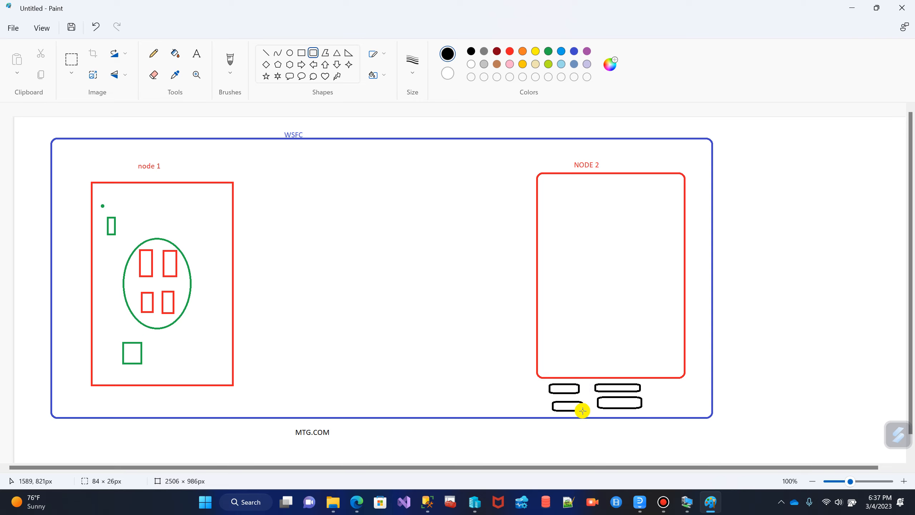
Step: Draw a row of four small black rounded rectangles just below the node 1 box
{"action": "left_click_drag", "start_coordinate": [125, 391], "coordinate": [183, 403]}
{"action": "left_click_drag", "start_coordinate": [97, 394], "coordinate": [120, 403]}
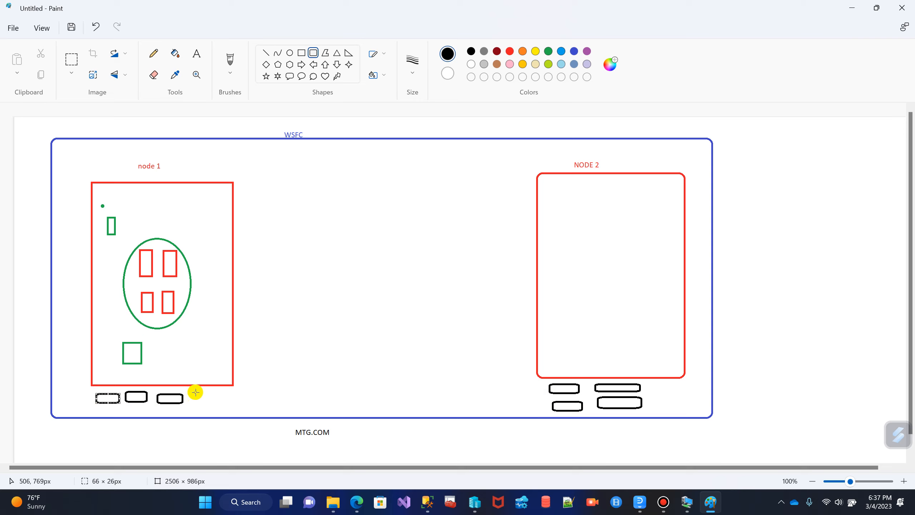
{"action": "left_click_drag", "start_coordinate": [195, 392], "coordinate": [220, 402]}
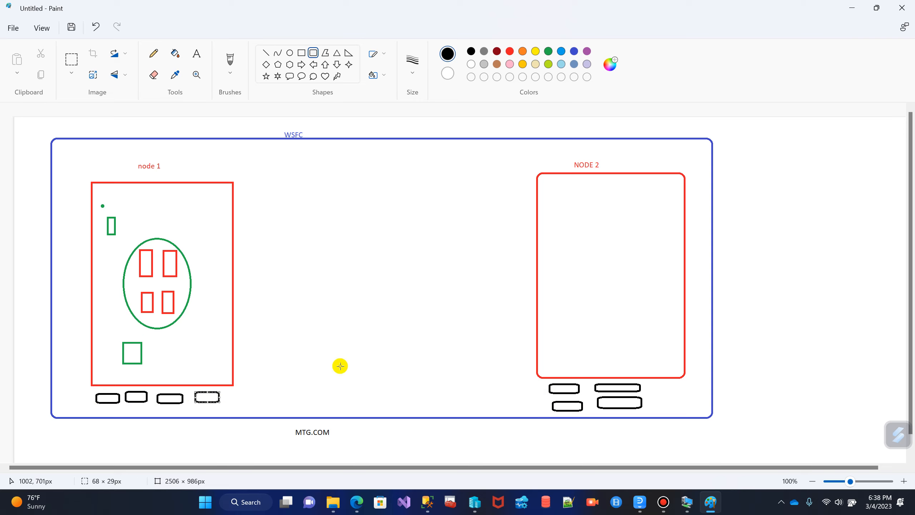
{"action": "left_click", "coordinate": [794, 275]}
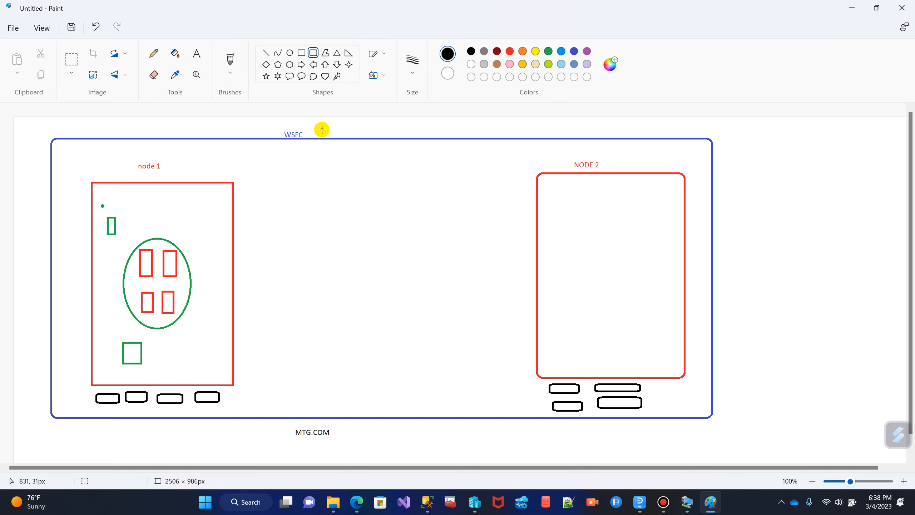
Step: Add the black text label "DBCLUSTER" inside the large rectangle, just below the WSFC label
{"action": "left_click", "coordinate": [195, 59]}
{"action": "left_click", "coordinate": [301, 125]}
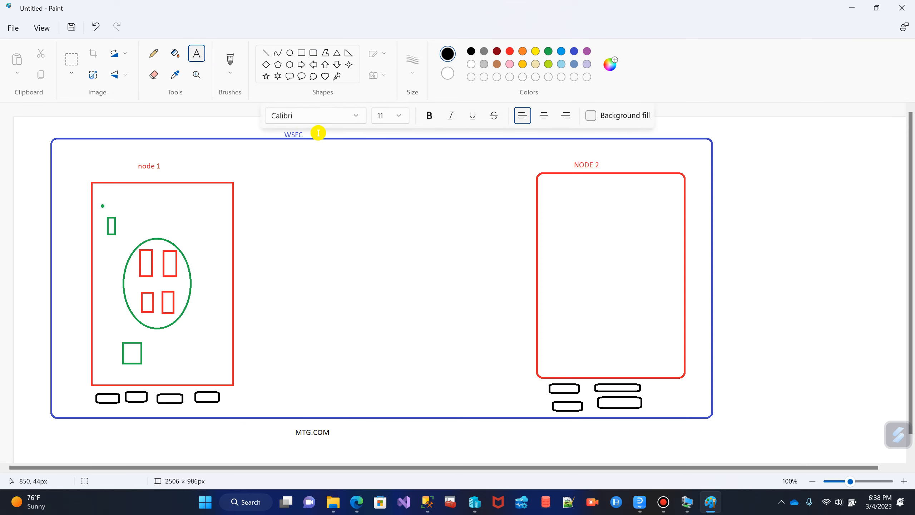
{"action": "left_click", "coordinate": [306, 147]}
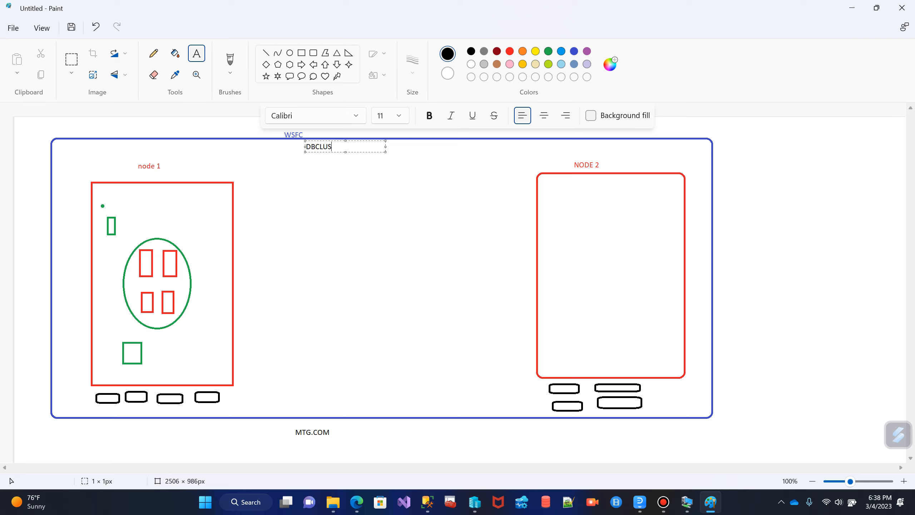
{"action": "left_click", "coordinate": [782, 152]}
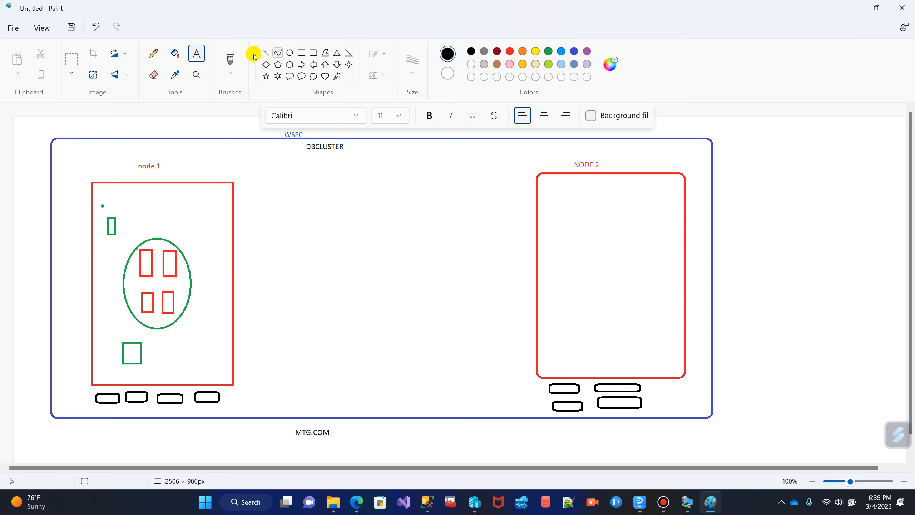
Step: Cross out the upper part of the node 1 box with two diagonal black lines
{"action": "left_click", "coordinate": [266, 53]}
{"action": "left_click_drag", "start_coordinate": [213, 171], "coordinate": [100, 238]}
{"action": "left_click_drag", "start_coordinate": [139, 180], "coordinate": [202, 222]}
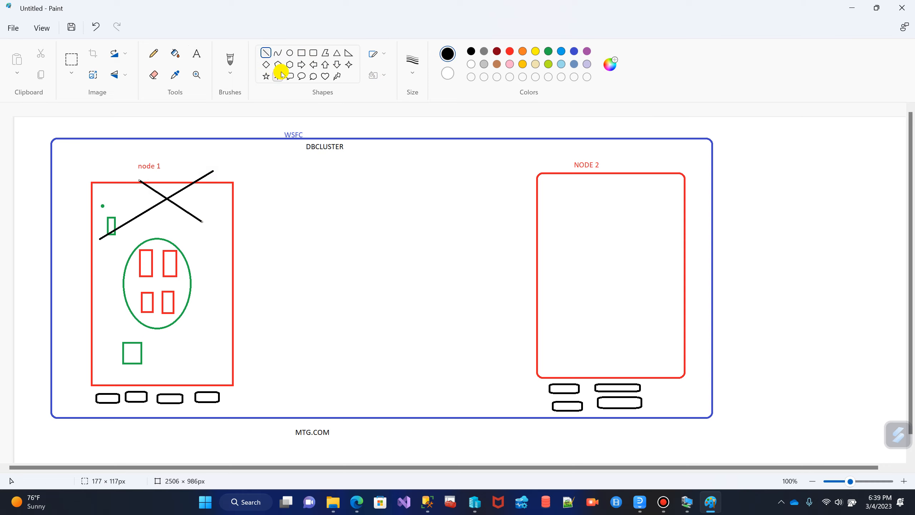
Step: Draw a black block arrow about 940 × 101 px from the node 1 ellipse to the NODE 2 box
{"action": "left_click", "coordinate": [301, 65]}
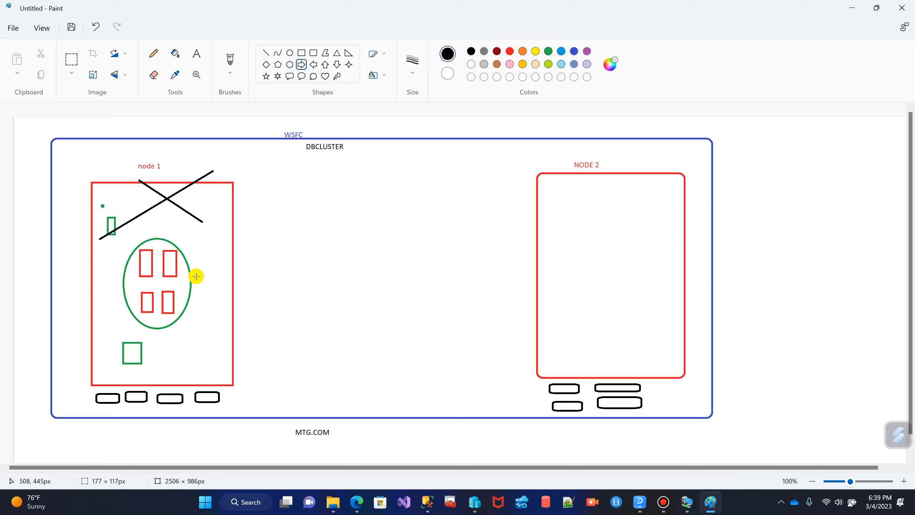
{"action": "mouse_move", "coordinate": [196, 276]}
{"action": "left_mouse_down"}
{"action": "mouse_move", "coordinate": [247, 286]}
{"action": "mouse_move", "coordinate": [418, 284]}
{"action": "mouse_move", "coordinate": [532, 312]}
{"action": "left_mouse_up"}
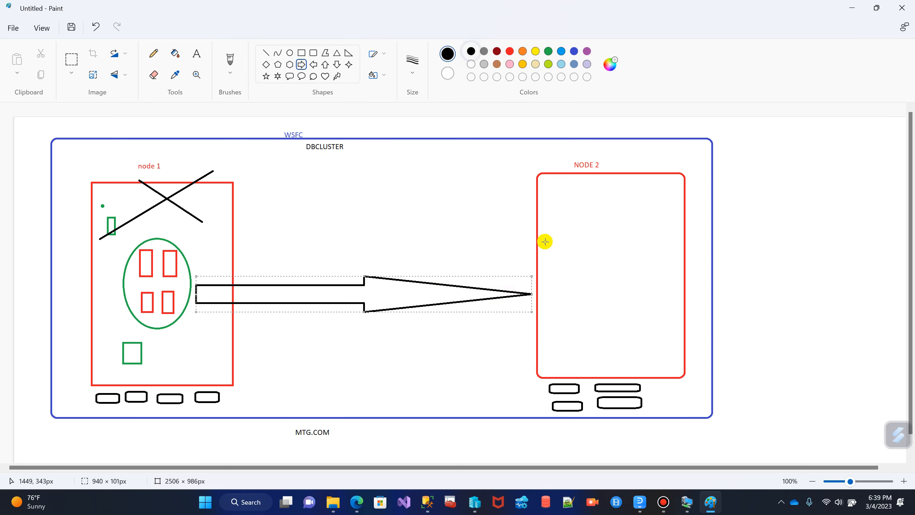
{"action": "left_click", "coordinate": [580, 281]}
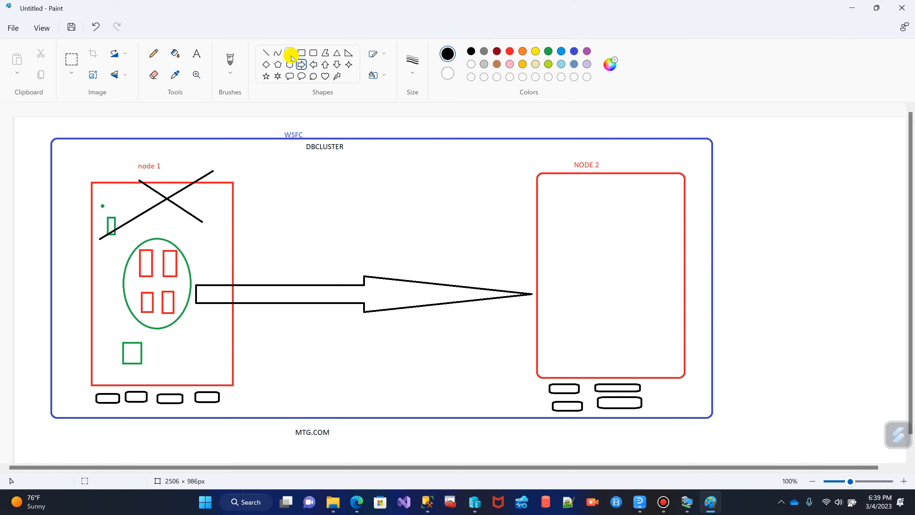
Step: Draw four small black rectangles inside NODE 2 and enclose them in a green ellipse about 244 × 315 px
{"action": "mouse_move", "coordinate": [580, 225]}
{"action": "left_mouse_down"}
{"action": "mouse_move", "coordinate": [606, 243]}
{"action": "mouse_move", "coordinate": [595, 254]}
{"action": "mouse_move", "coordinate": [619, 247]}
{"action": "mouse_move", "coordinate": [588, 280]}
{"action": "mouse_move", "coordinate": [619, 290]}
{"action": "left_mouse_up"}
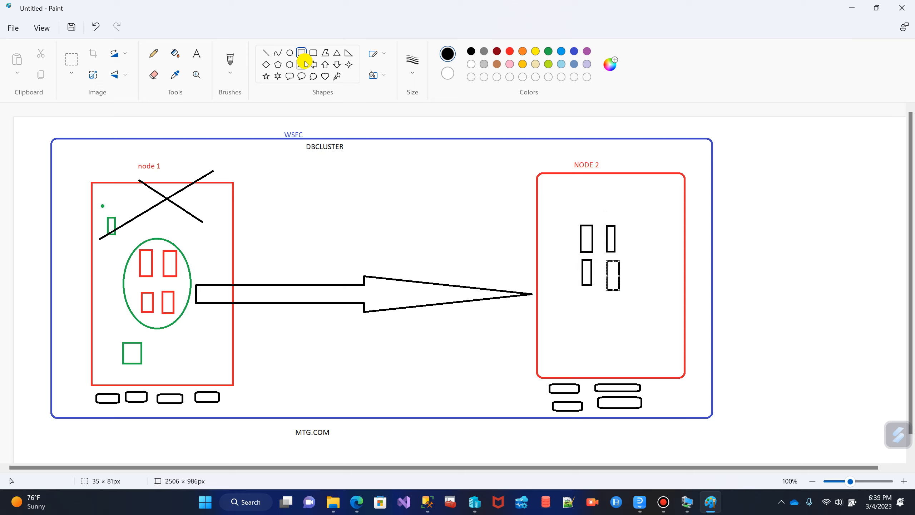
{"action": "left_click", "coordinate": [289, 53]}
{"action": "left_click", "coordinate": [548, 52]}
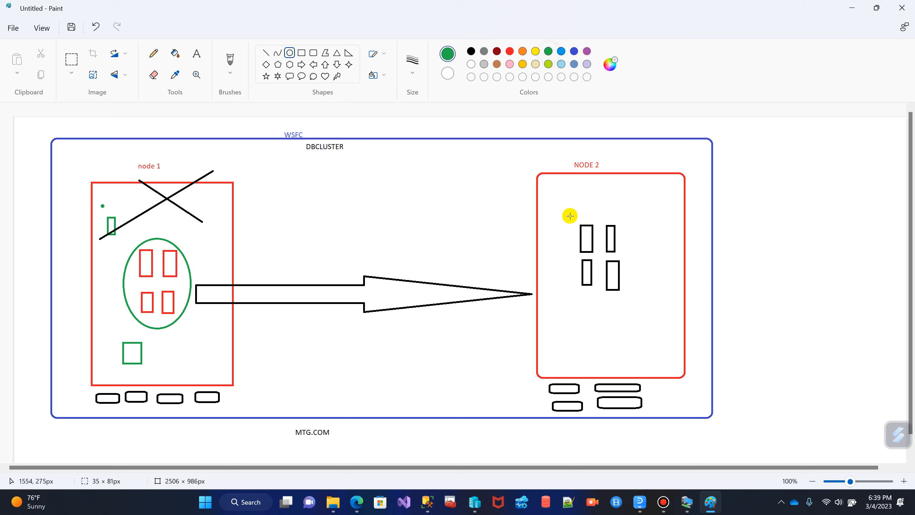
{"action": "left_click_drag", "start_coordinate": [560, 201], "coordinate": [647, 312]}
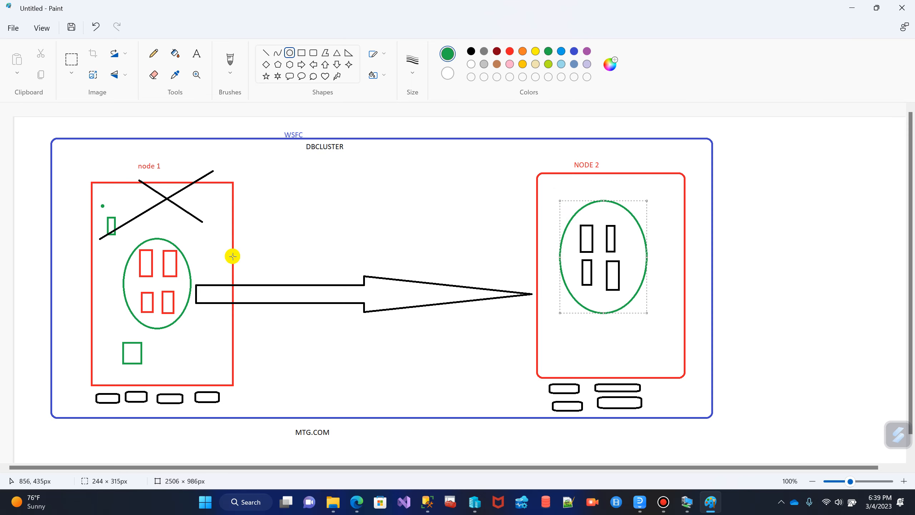
Step: Cross out the ellipse in node 1 with two diagonal green lines over its upper-right part
{"action": "left_click", "coordinate": [265, 52]}
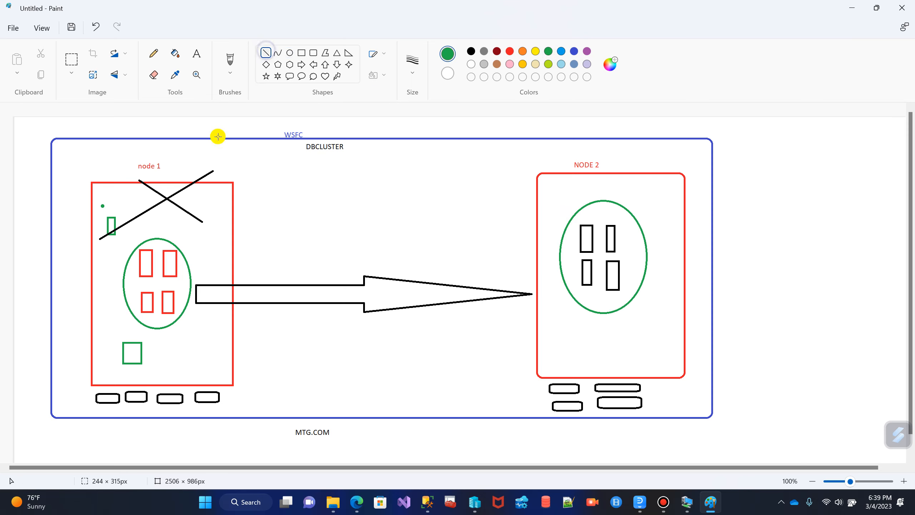
{"action": "left_click_drag", "start_coordinate": [195, 238], "coordinate": [155, 292]}
{"action": "left_click_drag", "start_coordinate": [165, 238], "coordinate": [203, 273]}
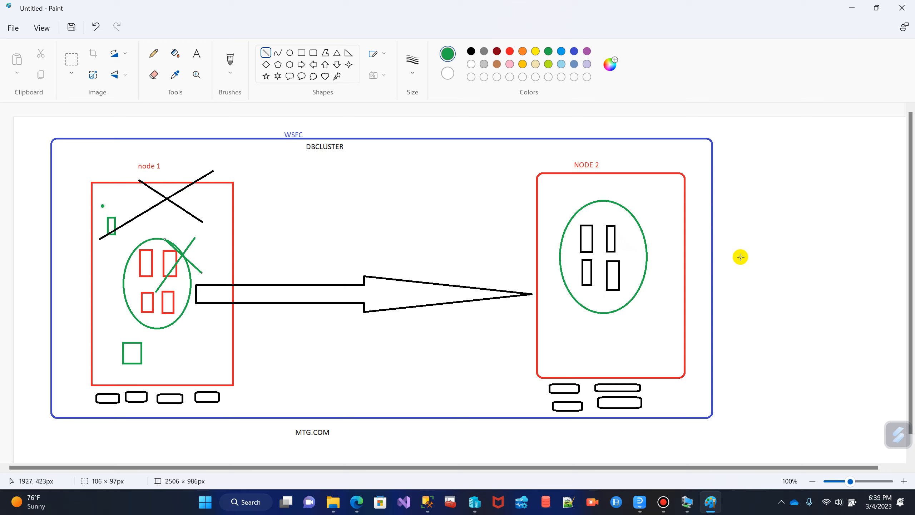
Step: Add green text labels: "pRIMARY" beside the node 1 box and "SECONDARY" in the upper part of NODE 2
{"action": "left_click", "coordinate": [198, 56]}
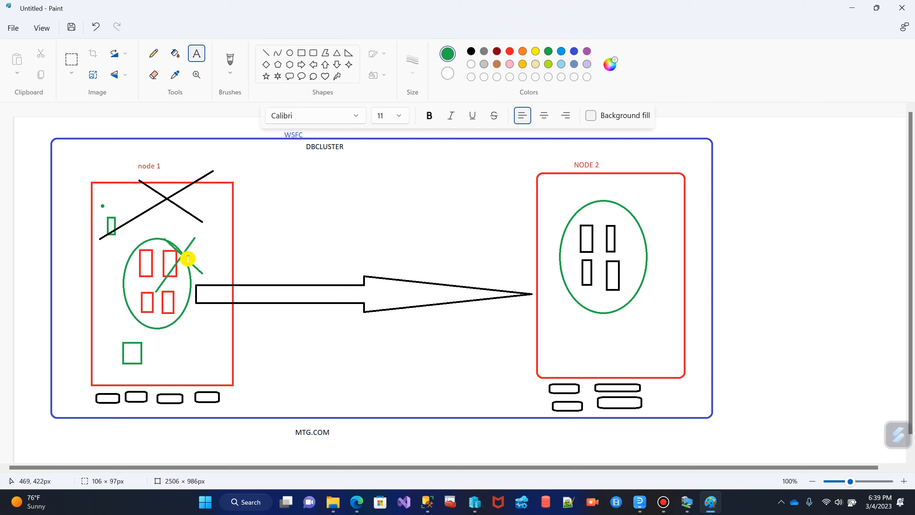
{"action": "left_click", "coordinate": [242, 219]}
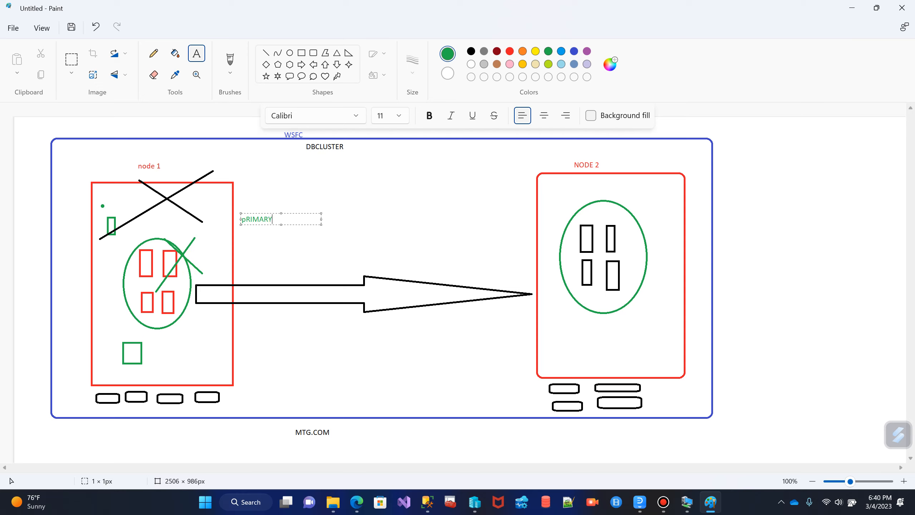
{"action": "left_click", "coordinate": [639, 191]}
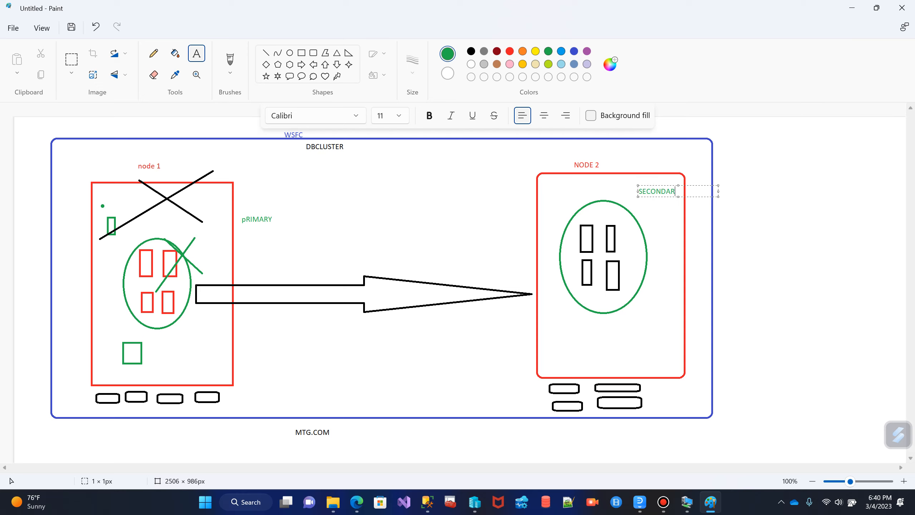
{"action": "left_click", "coordinate": [754, 210]}
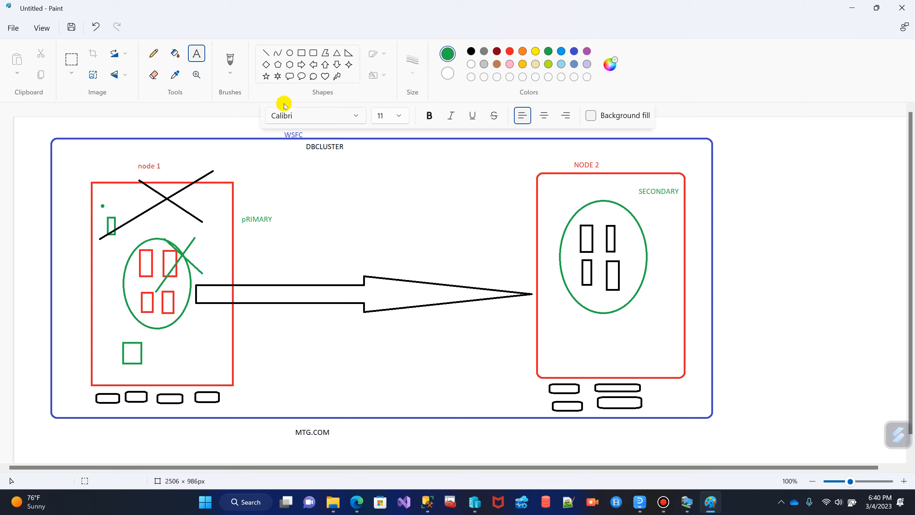
Step: Draw a green six-point star about 118 × 106 px beside MTG.COM and a black thought cloud about 143 × 135 px near the canvas's lower-right corner
{"action": "left_click", "coordinate": [278, 78]}
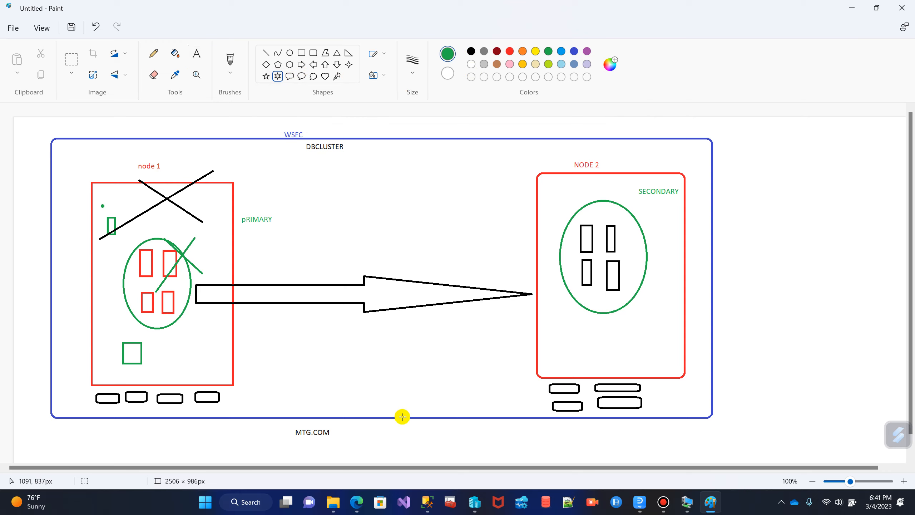
{"action": "left_click_drag", "start_coordinate": [344, 412], "coordinate": [387, 450]}
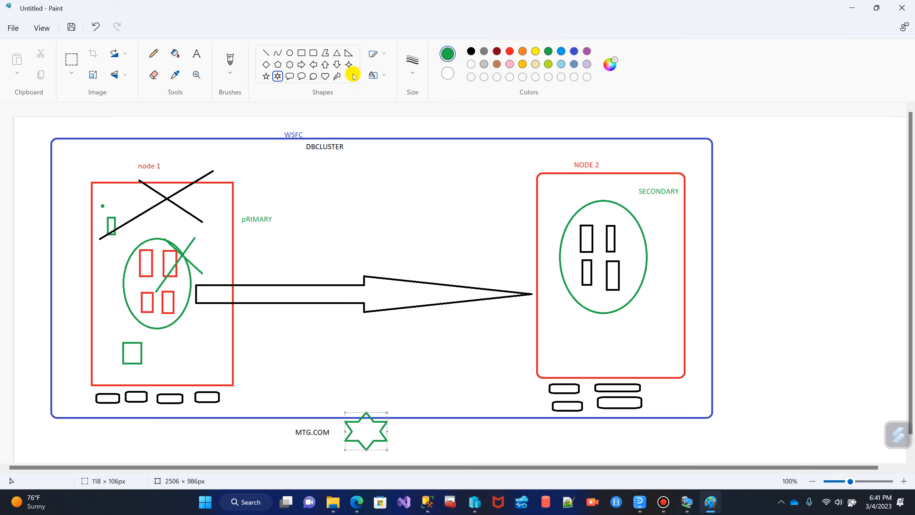
{"action": "left_click", "coordinate": [312, 77]}
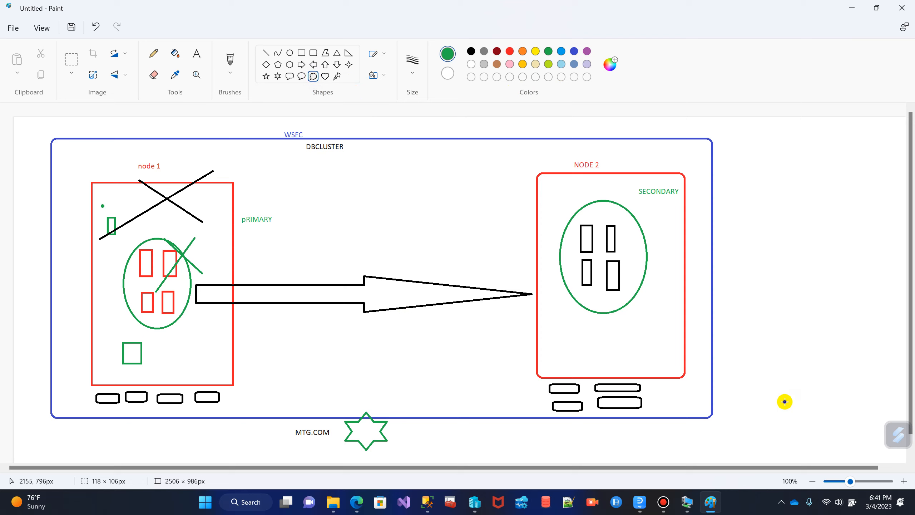
{"action": "left_click_drag", "start_coordinate": [783, 401], "coordinate": [835, 449]}
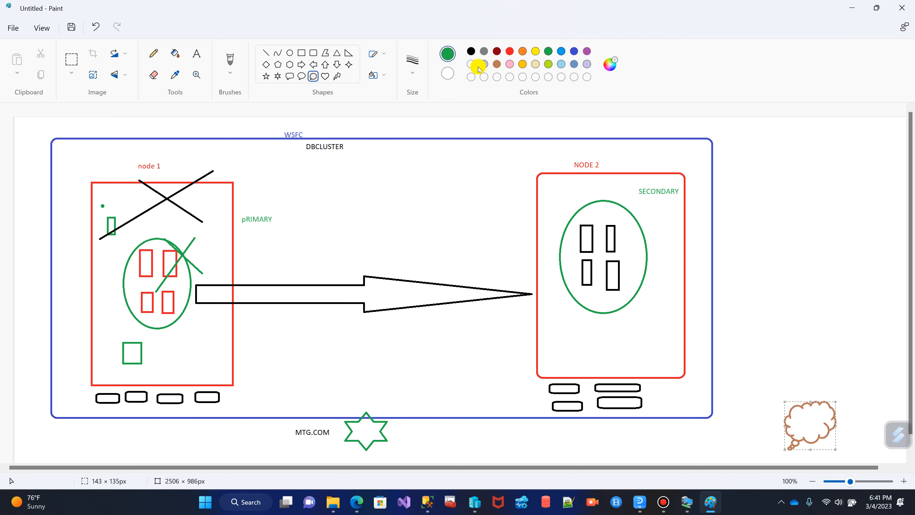
{"action": "left_click", "coordinate": [471, 51]}
Step: Label the thought cloud with the connecting person's first name in black text
{"action": "left_click", "coordinate": [196, 56]}
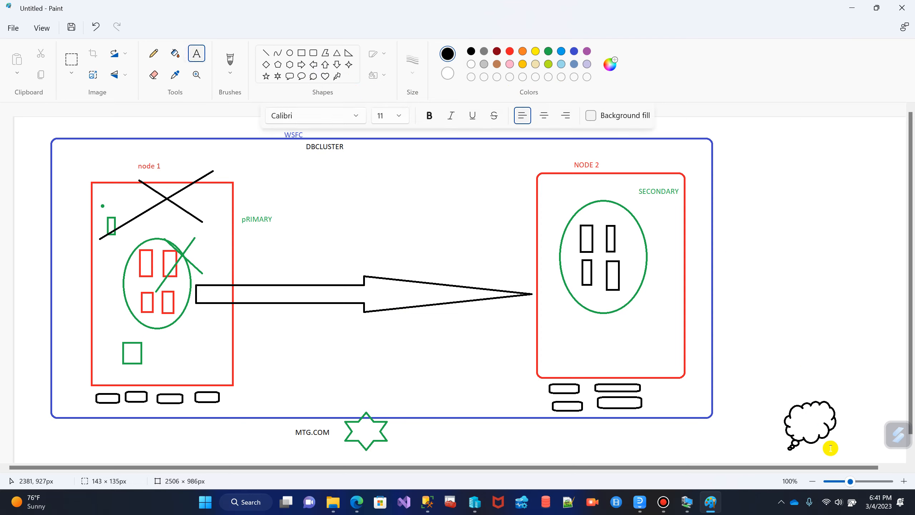
{"action": "left_click", "coordinate": [798, 422]}
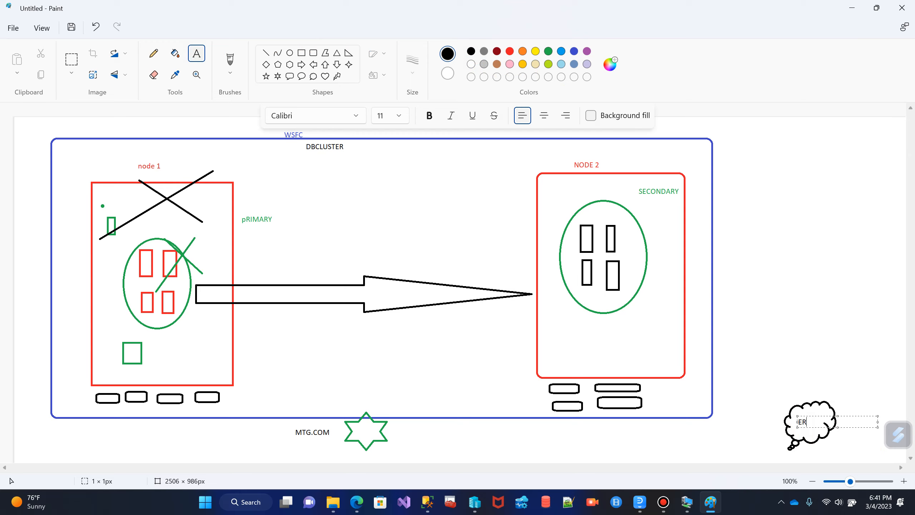
{"action": "left_click", "coordinate": [859, 333]}
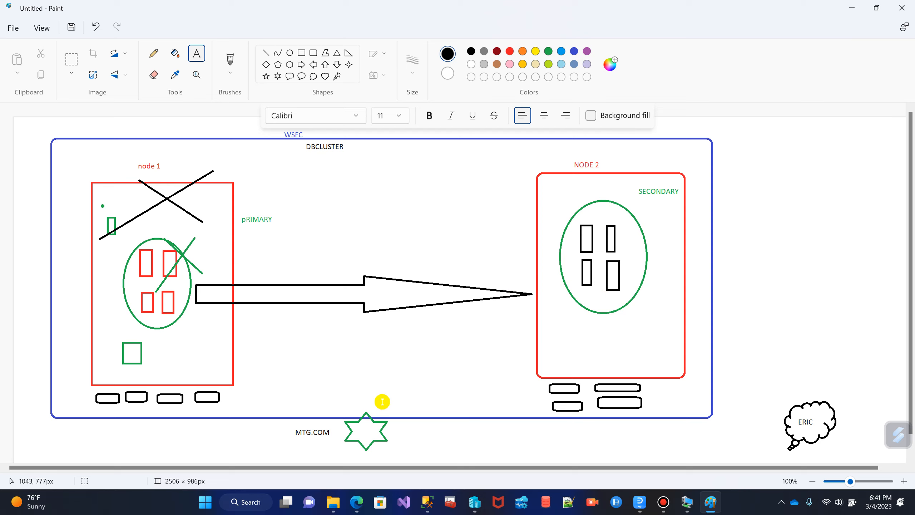
Step: Draw gold lines from the thought cloud to the star and from the star to node 1, plus a short gold dash below the arrow
{"action": "left_click", "coordinate": [266, 53]}
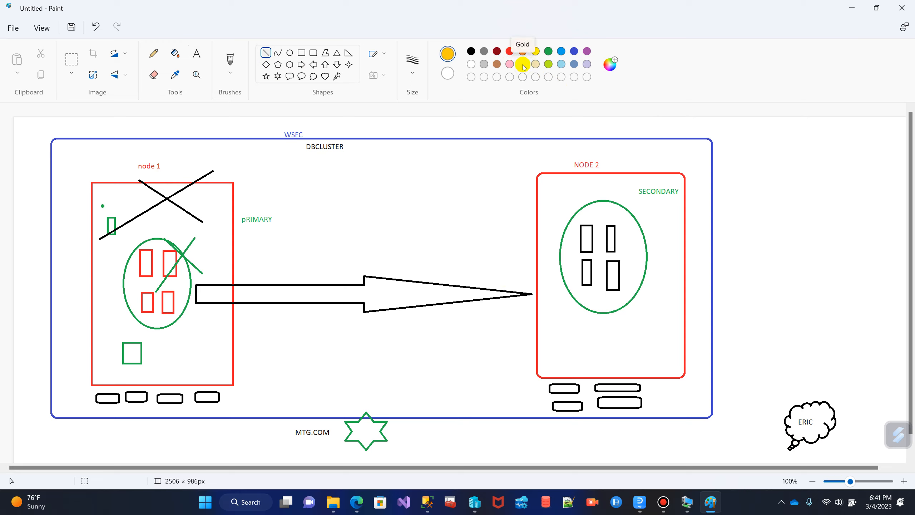
{"action": "mouse_move", "coordinate": [785, 427]}
{"action": "left_mouse_down"}
{"action": "mouse_move", "coordinate": [616, 438]}
{"action": "mouse_move", "coordinate": [382, 434]}
{"action": "left_mouse_up"}
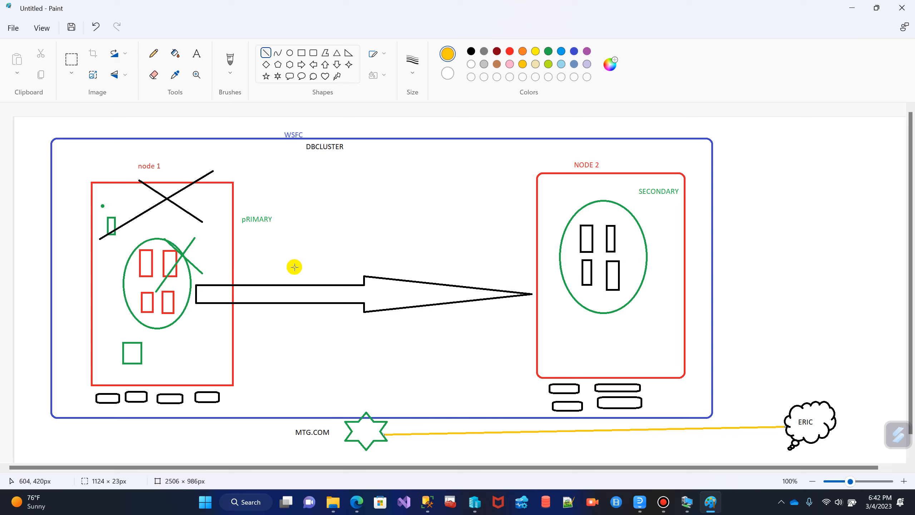
{"action": "left_click_drag", "start_coordinate": [357, 422], "coordinate": [216, 302]}
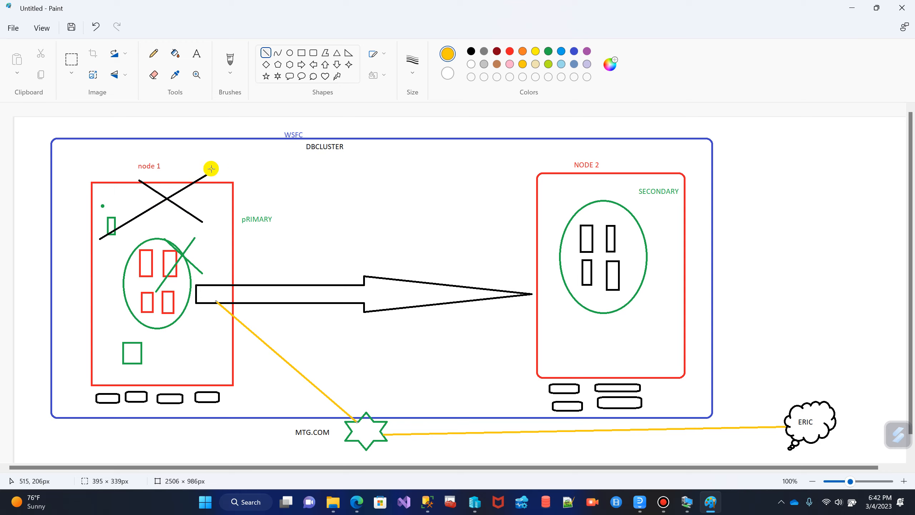
{"action": "mouse_move", "coordinate": [308, 337]}
{"action": "left_mouse_down"}
{"action": "mouse_move", "coordinate": [289, 373]}
{"action": "mouse_move", "coordinate": [295, 340]}
{"action": "left_mouse_up"}
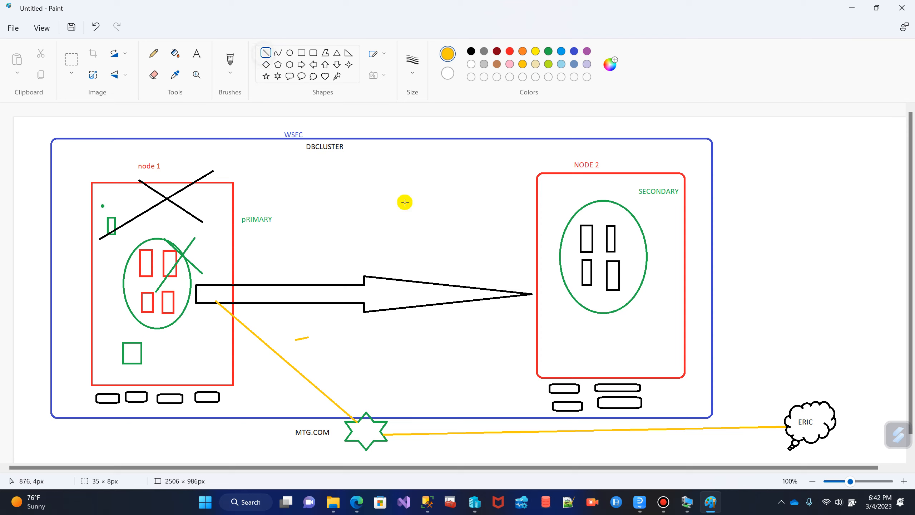
Step: Draw black lines from the thought cloud to the star and from the star to NODE 2, plus another such path to node 1
{"action": "left_click", "coordinate": [470, 54]}
{"action": "mouse_move", "coordinate": [791, 439]}
{"action": "left_mouse_down"}
{"action": "mouse_move", "coordinate": [370, 440]}
{"action": "mouse_move", "coordinate": [439, 382]}
{"action": "mouse_move", "coordinate": [556, 311]}
{"action": "left_mouse_up"}
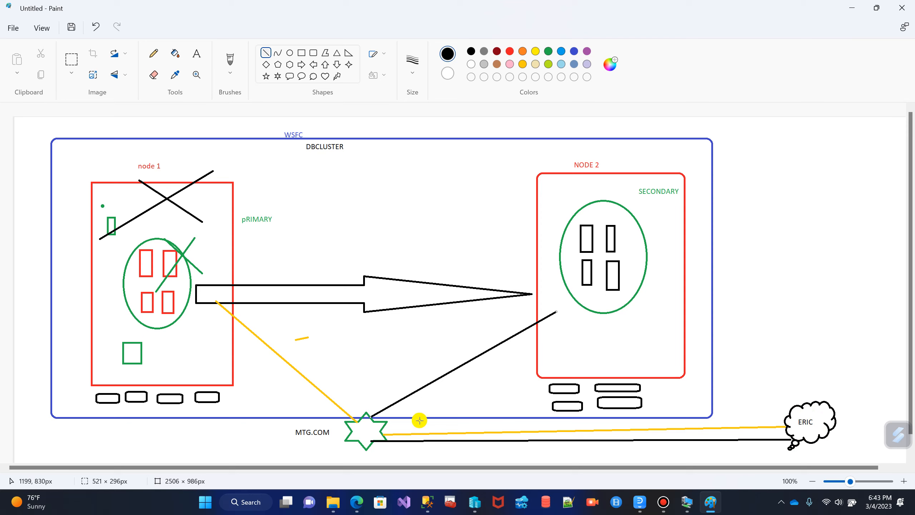
{"action": "mouse_move", "coordinate": [785, 418]}
{"action": "left_mouse_down"}
{"action": "mouse_move", "coordinate": [410, 415]}
{"action": "mouse_move", "coordinate": [366, 423]}
{"action": "mouse_move", "coordinate": [210, 285]}
{"action": "left_mouse_up"}
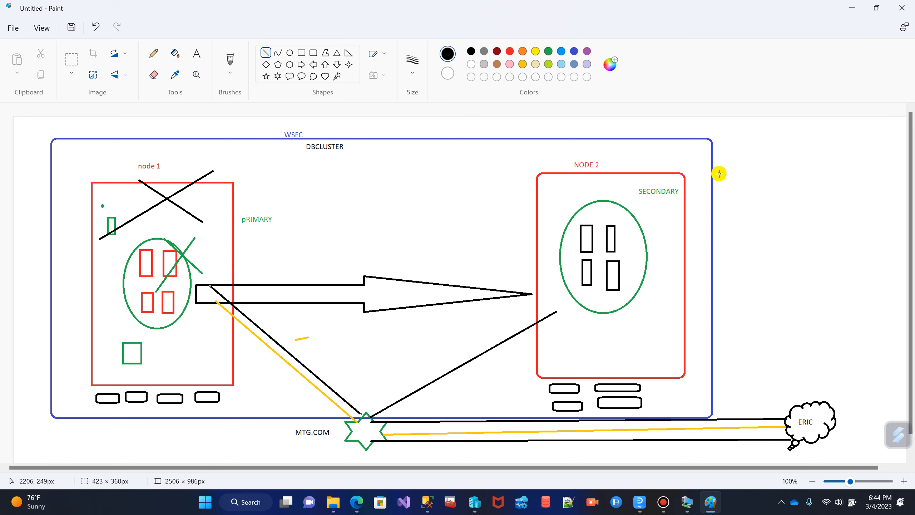
Step: Switch to the NODE1 virtual machine and launch SQL Server Management Studio
{"action": "left_click", "coordinate": [850, 10]}
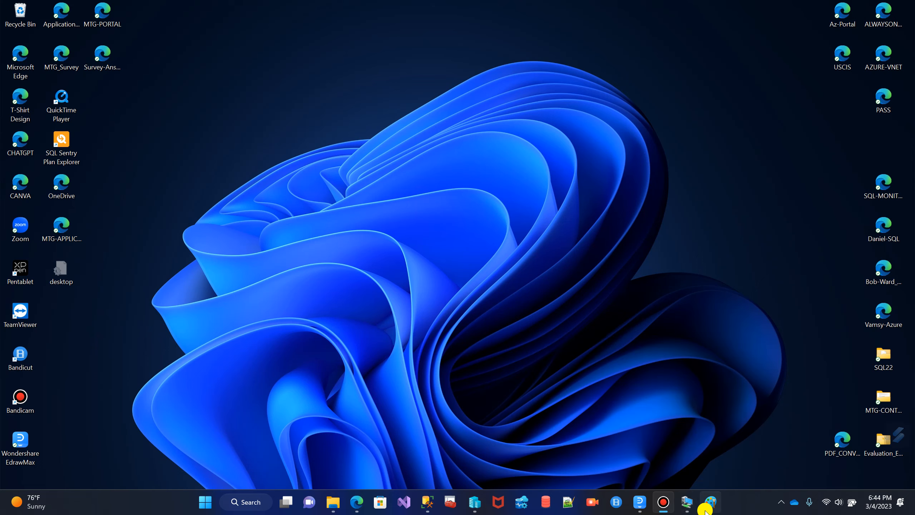
{"action": "mouse_move", "coordinate": [684, 506]}
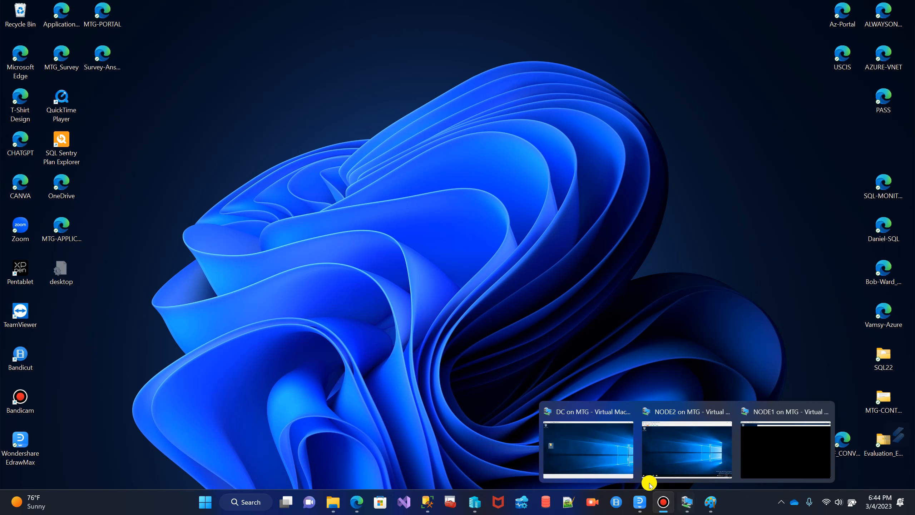
{"action": "left_click", "coordinate": [764, 455]}
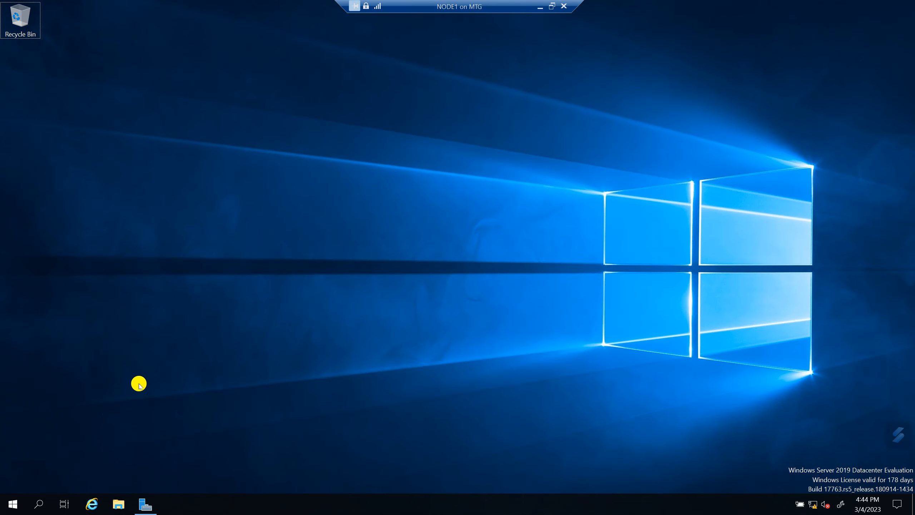
{"action": "left_click", "coordinate": [10, 502]}
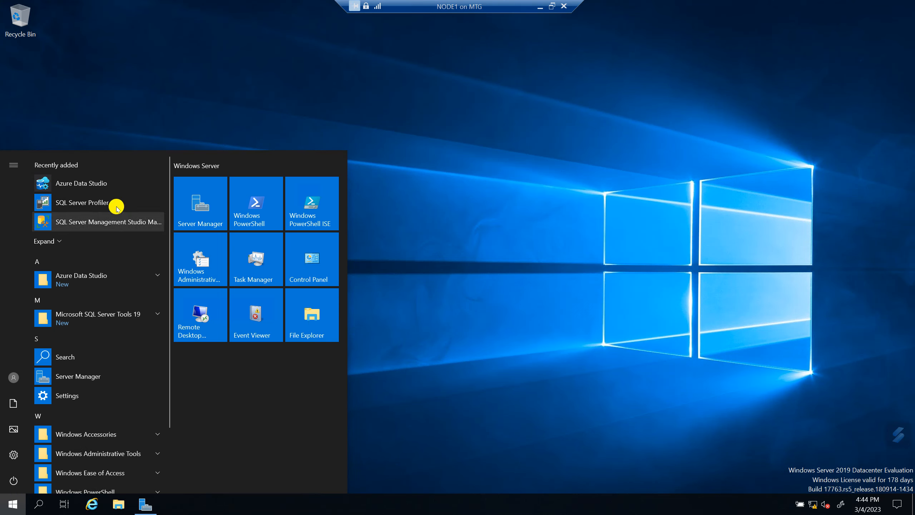
{"action": "left_click", "coordinate": [88, 226]}
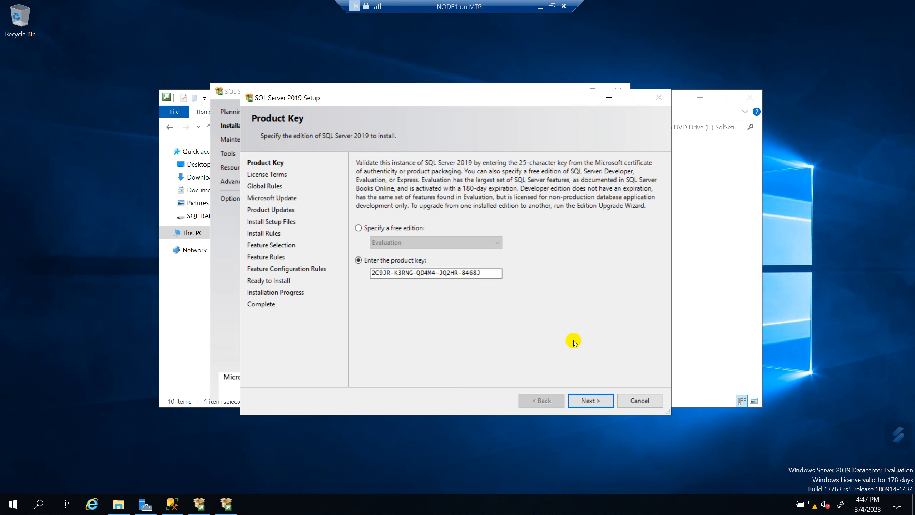
Step: Keep the prefilled product key, accept the license terms, and continue SQL Server 2019 Setup without Microsoft Update
{"action": "left_click", "coordinate": [592, 404]}
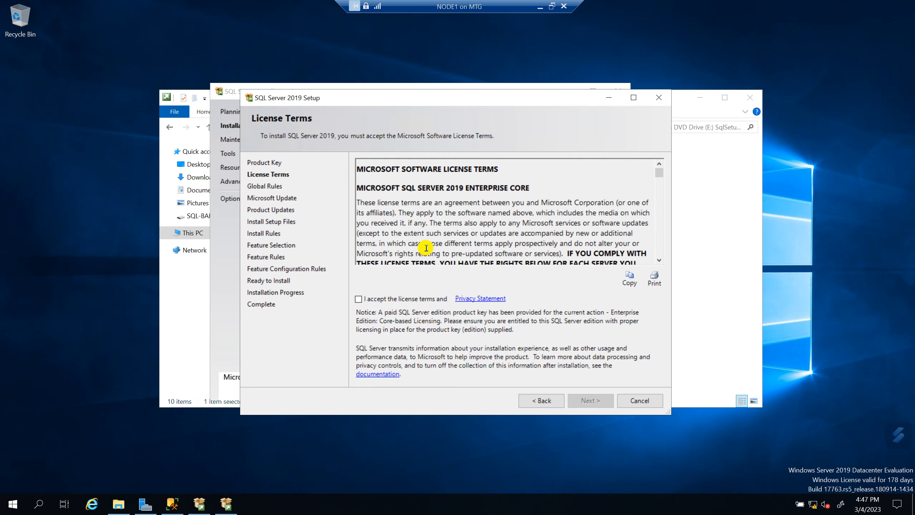
{"action": "left_click", "coordinate": [361, 304]}
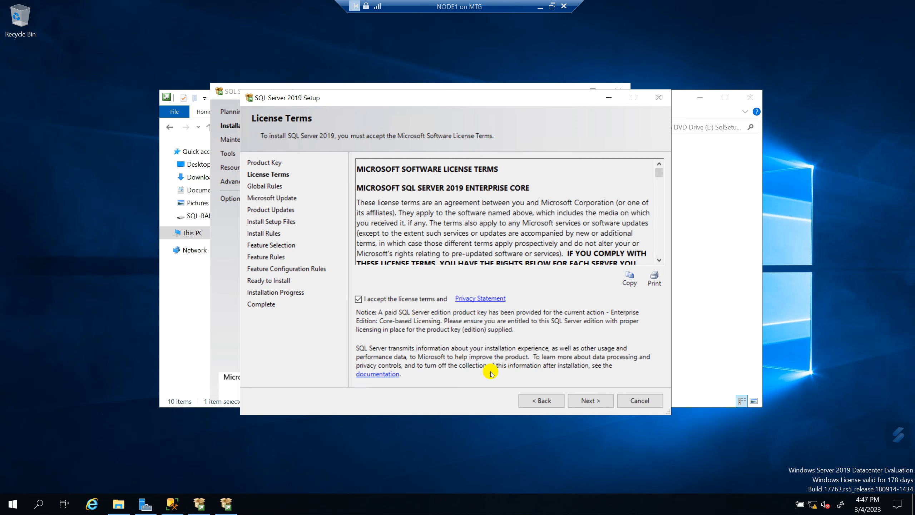
{"action": "left_click", "coordinate": [592, 401]}
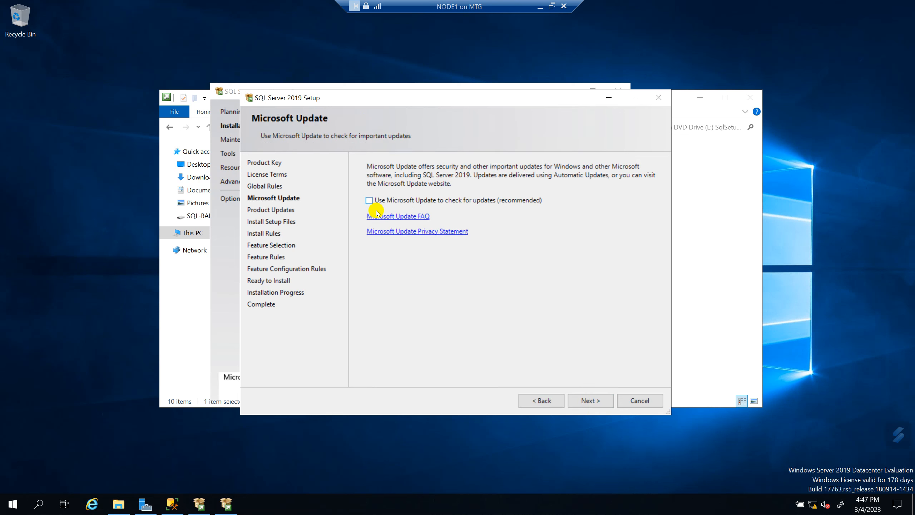
{"action": "left_click", "coordinate": [596, 401]}
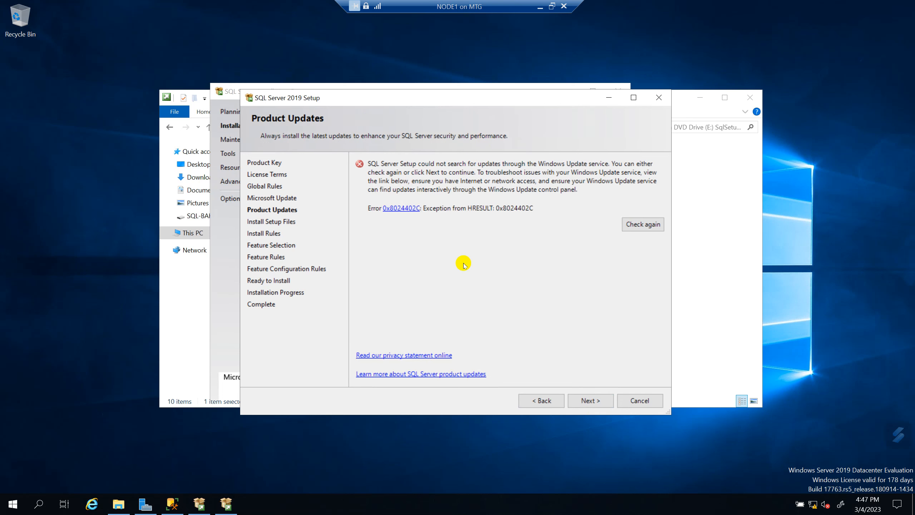
{"action": "left_click", "coordinate": [594, 400]}
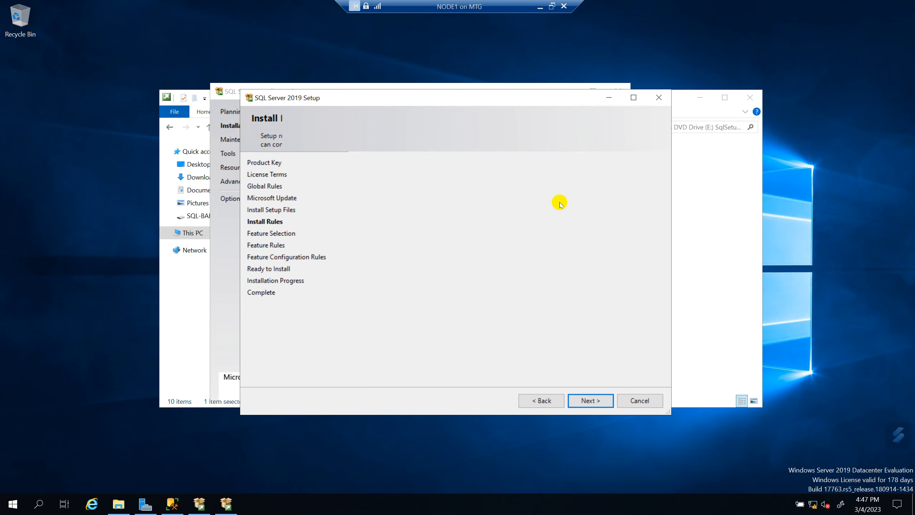
Step: Select Database Engine Services with replication, full-text search and Data Quality Services, plus Integration Services, Client Tools Connectivity, Backwards Compatibility and SDK, and Distributed Replay Client
{"action": "left_click", "coordinate": [638, 104]}
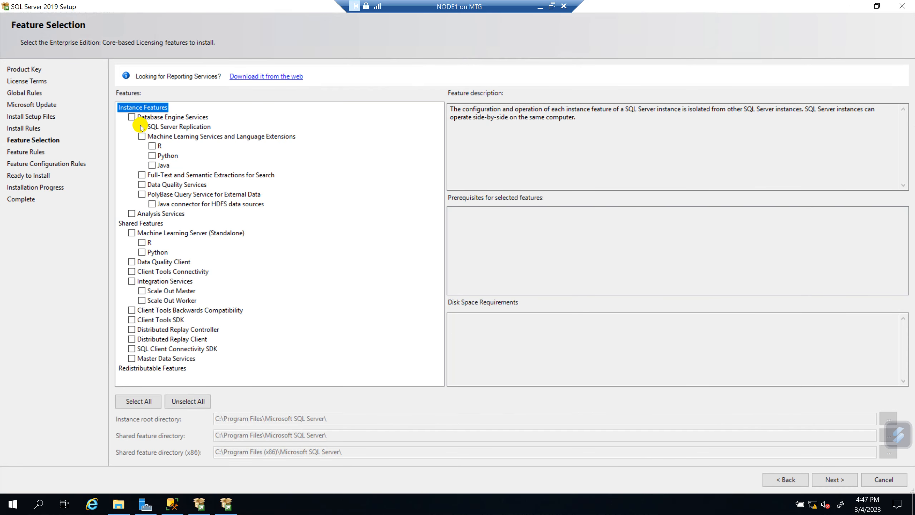
{"action": "left_click", "coordinate": [132, 118]}
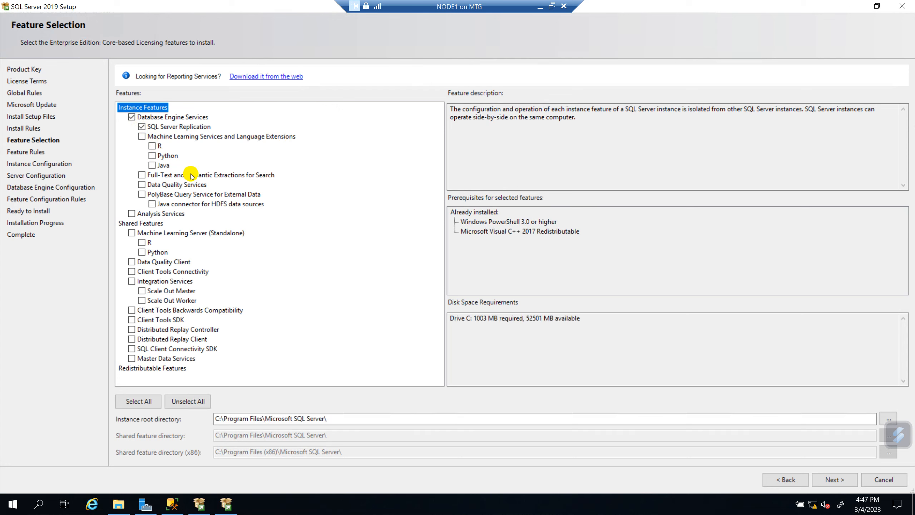
{"action": "left_click", "coordinate": [142, 175]}
{"action": "left_click", "coordinate": [131, 281]}
{"action": "left_click", "coordinate": [131, 271]}
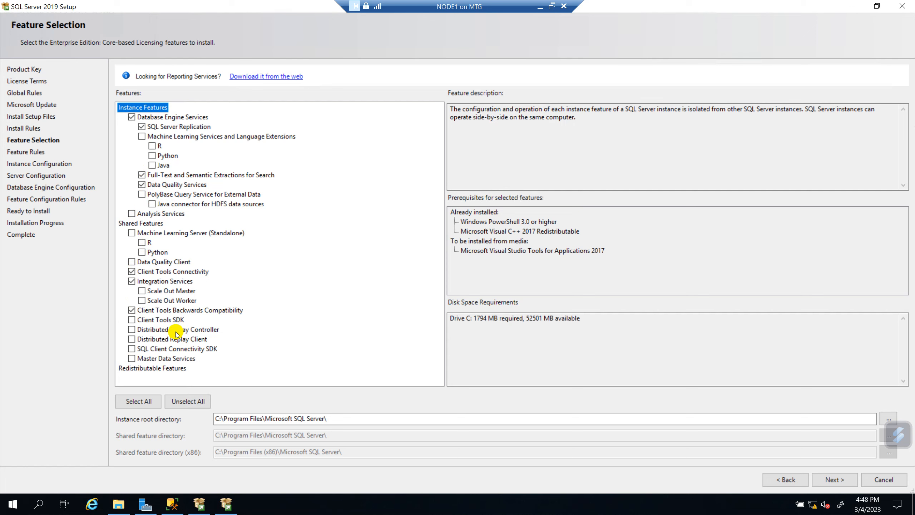
{"action": "left_click", "coordinate": [132, 320]}
{"action": "left_click", "coordinate": [837, 480]}
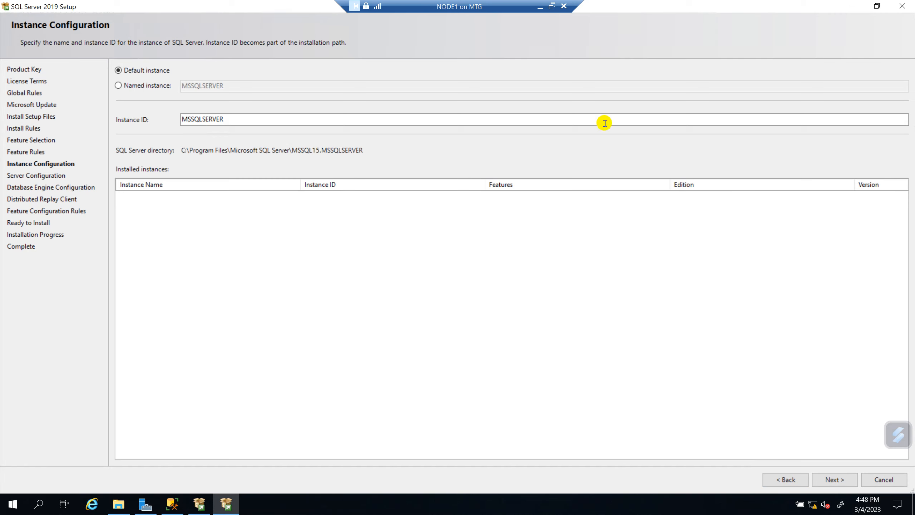
Step: Configure a named instance NODE1 with NODE1 as its instance ID and continue to the server configuration
{"action": "left_click", "coordinate": [118, 86]}
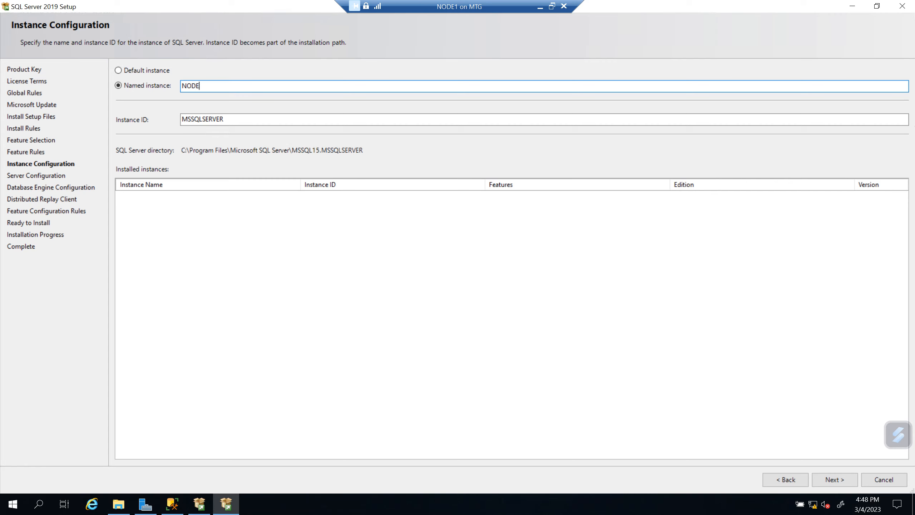
{"action": "type", "text": "NODE1"}
{"action": "left_click", "coordinate": [260, 119]}
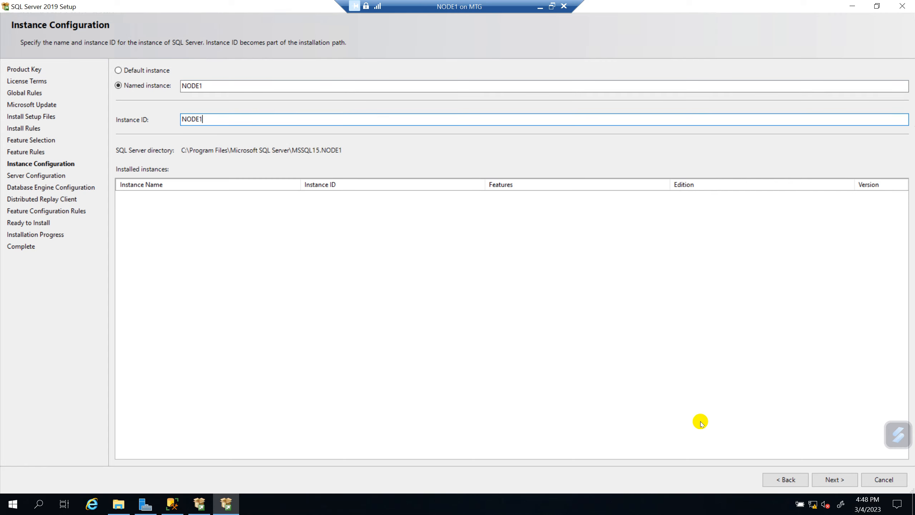
{"action": "left_click", "coordinate": [836, 480]}
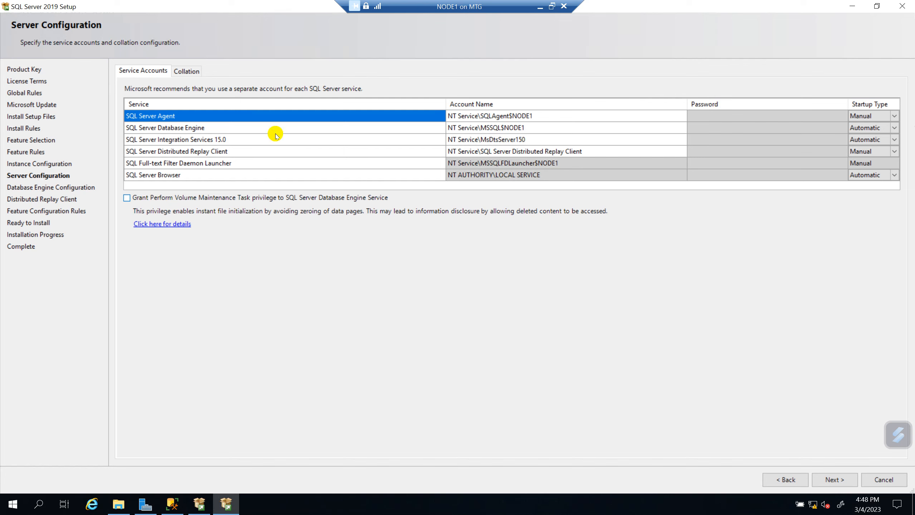
Step: Set MTG\CLUSTERADMIN as the service account for both SQL Server Agent and the SQL Server Database Engine
{"action": "left_click", "coordinate": [569, 117]}
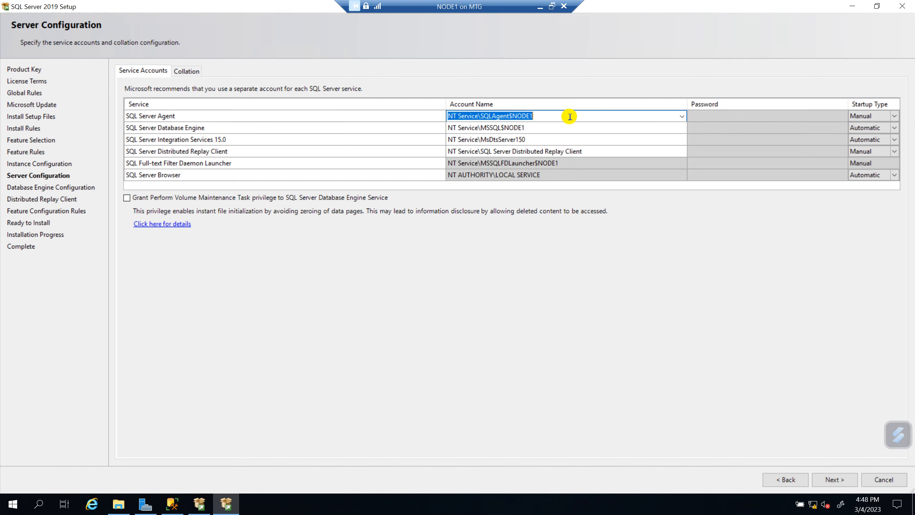
{"action": "type", "text": "MTG\\CLUSTERADMIN"}
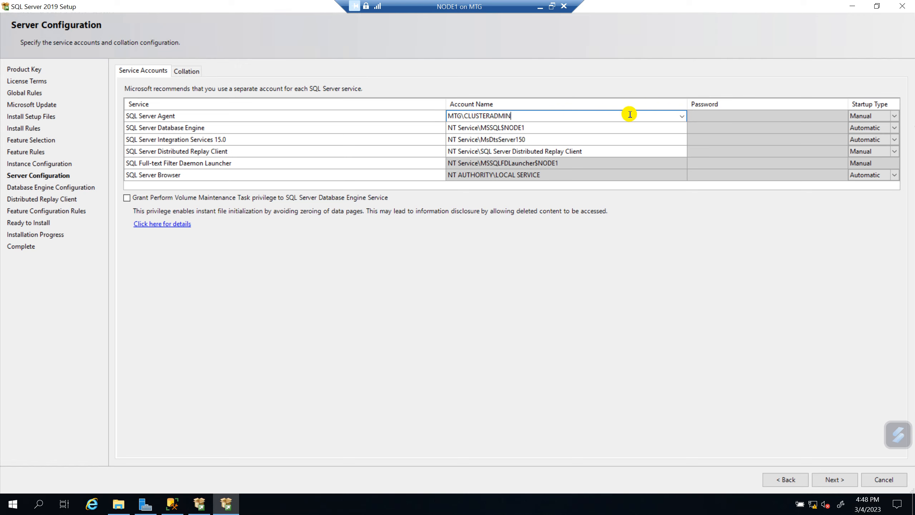
{"action": "left_click_drag", "start_coordinate": [629, 114], "coordinate": [425, 123]}
{"action": "key", "text": "ctrl+c"}
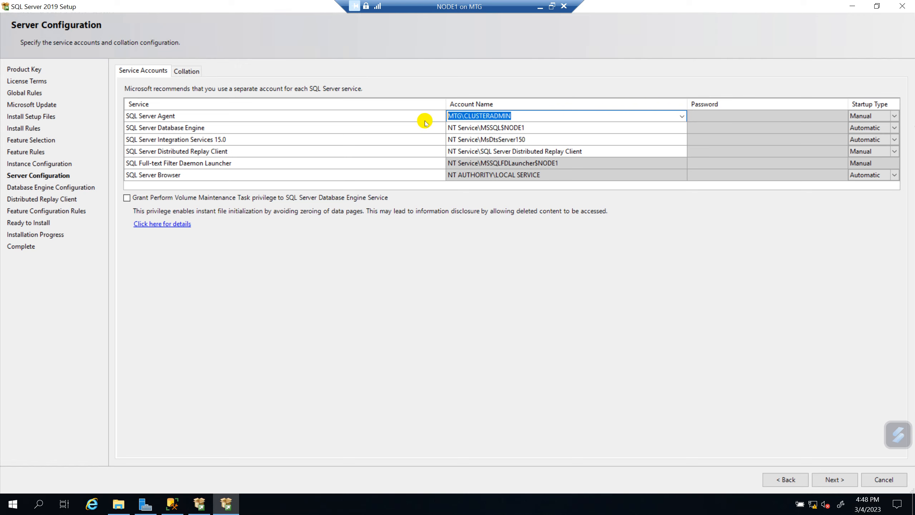
{"action": "left_click", "coordinate": [541, 127]}
{"action": "key", "text": "ctrl+v"}
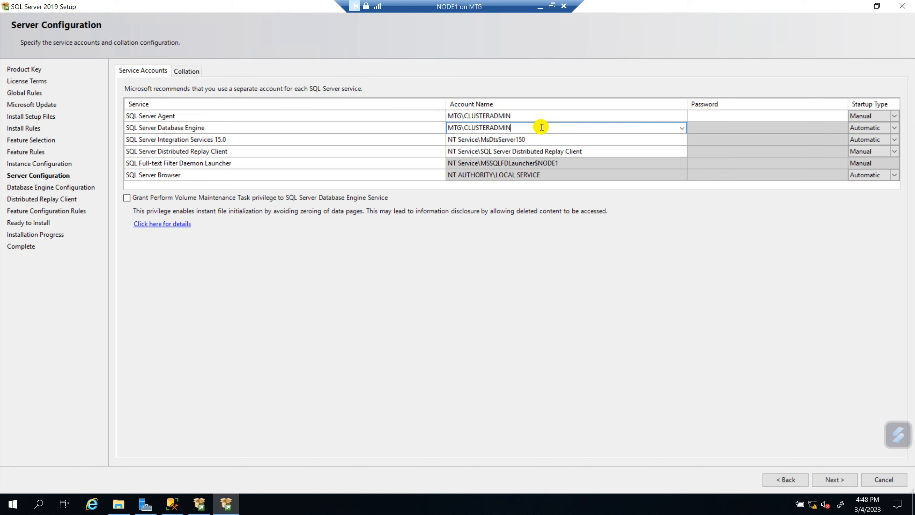
Step: Enter the SQL Server Agent service account password and set that service's startup type to Automatic
{"action": "left_click", "coordinate": [694, 115]}
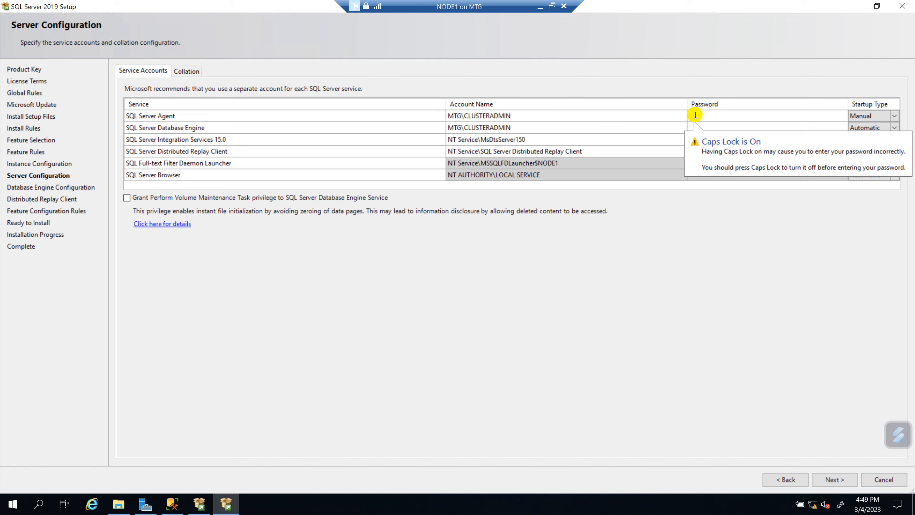
{"action": "key", "text": "Caps_Lock"}
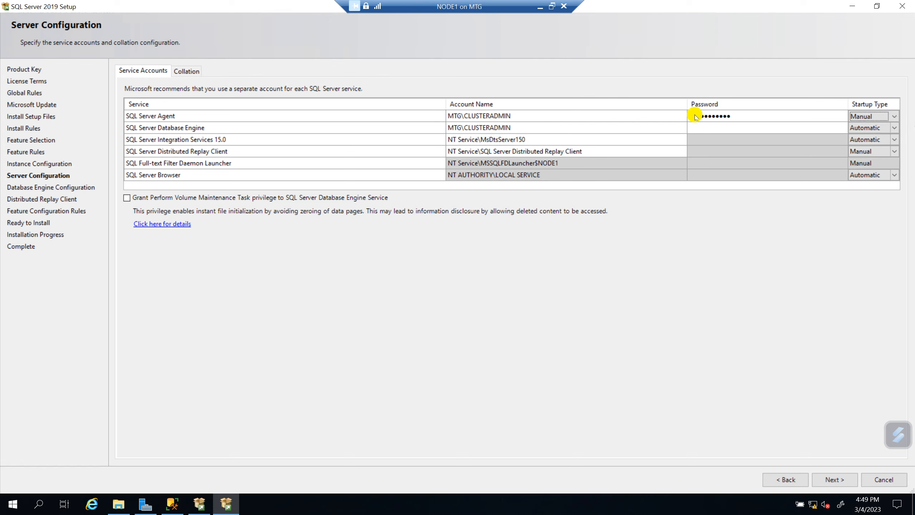
{"action": "left_click", "coordinate": [888, 119]}
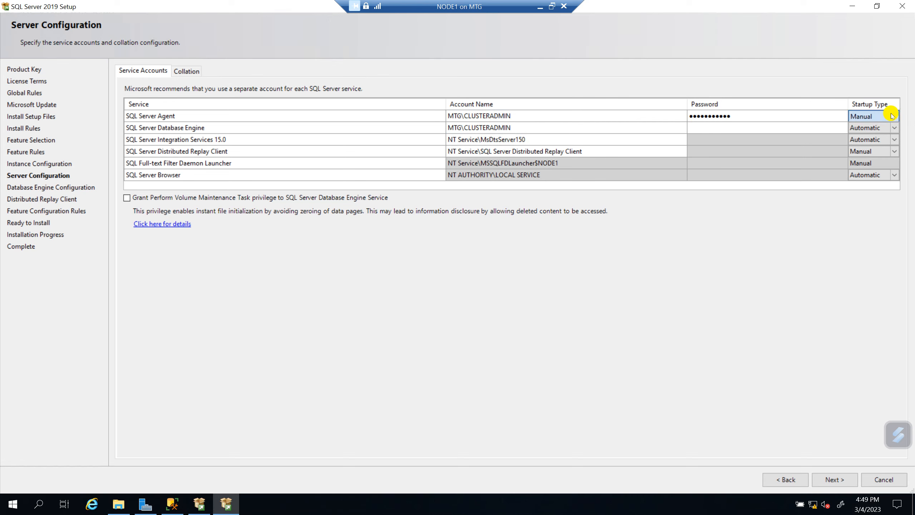
{"action": "left_click", "coordinate": [891, 116]}
{"action": "left_click", "coordinate": [872, 127]}
{"action": "left_click", "coordinate": [894, 117]}
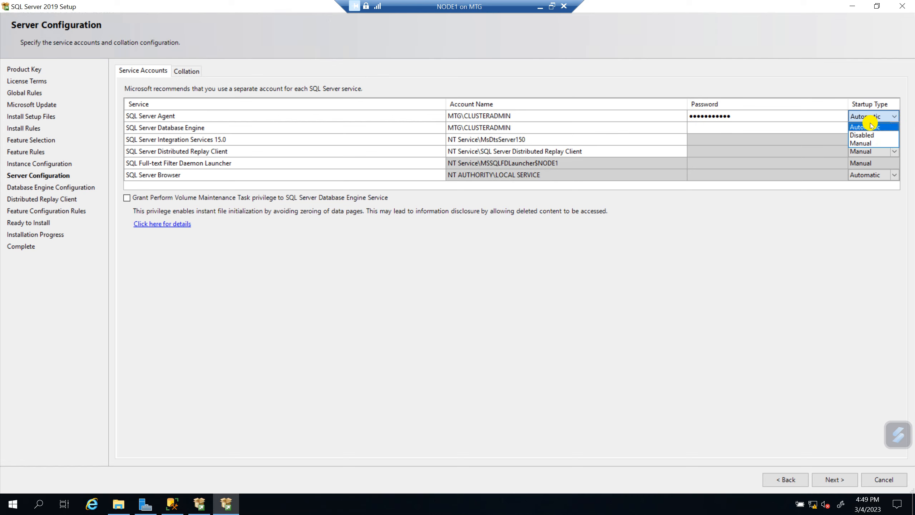
Step: Enter the Database Engine service account password, grant the service the Perform Volume Maintenance Task privilege, and continue
{"action": "left_click", "coordinate": [716, 129]}
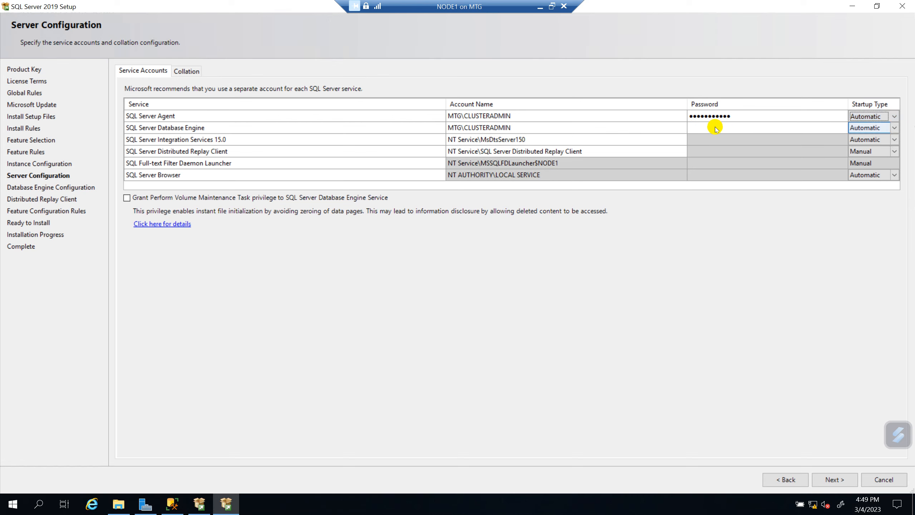
{"action": "left_click", "coordinate": [718, 129]}
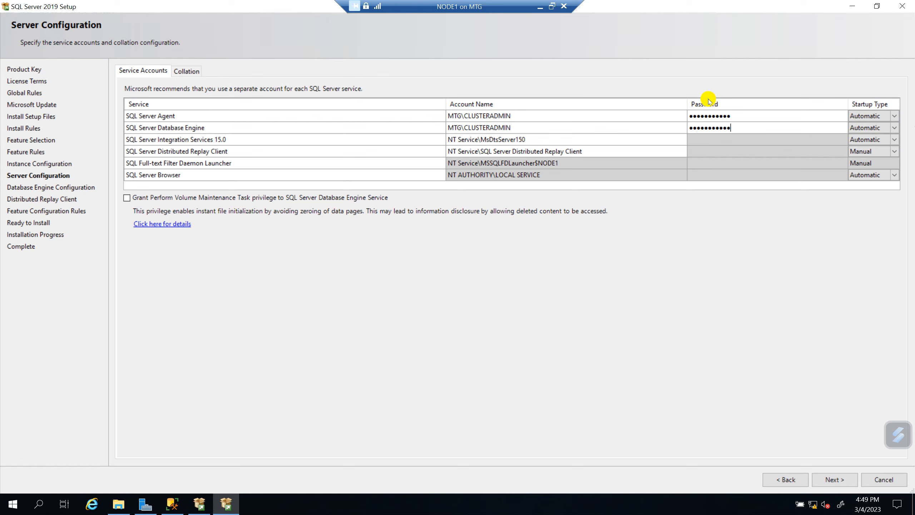
{"action": "left_click", "coordinate": [125, 199]}
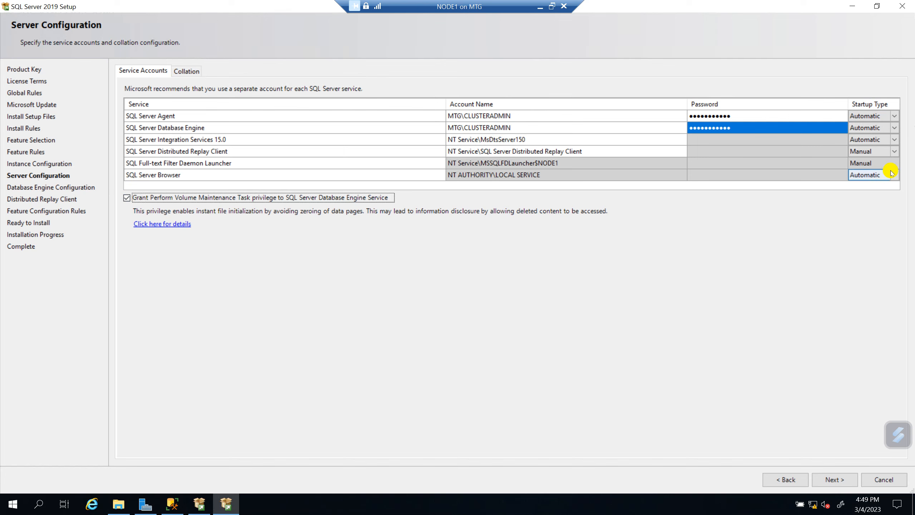
{"action": "left_click", "coordinate": [829, 476]}
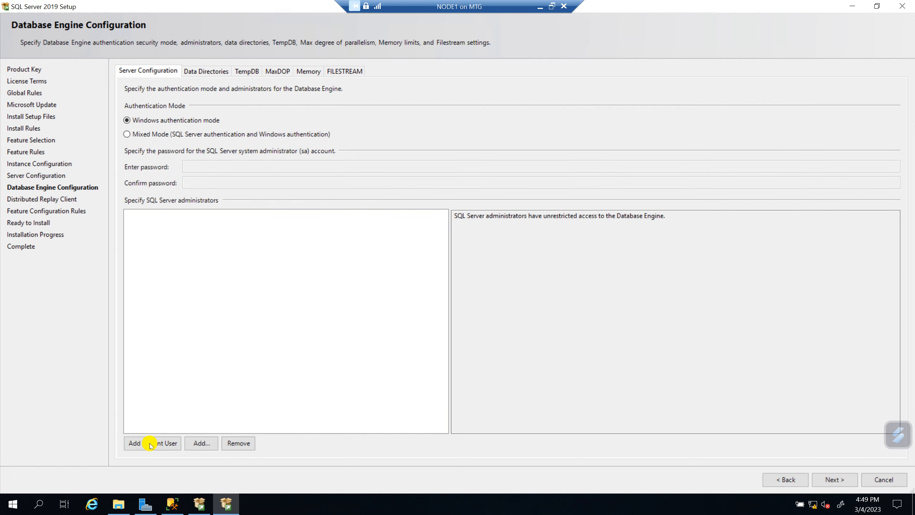
Step: Add the current user as a SQL Server administrator and enable Mixed Mode, entering and confirming the sa account password
{"action": "left_click", "coordinate": [150, 443]}
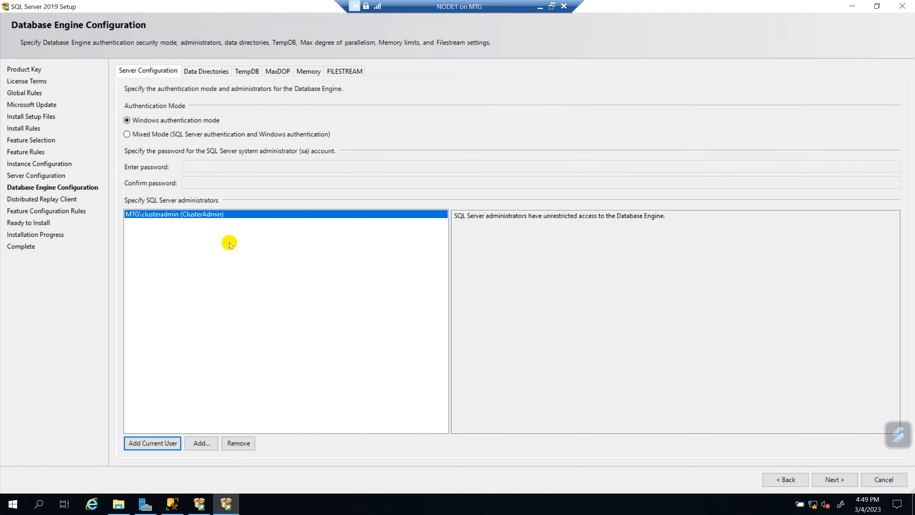
{"action": "left_click", "coordinate": [125, 135]}
{"action": "left_click", "coordinate": [204, 166]}
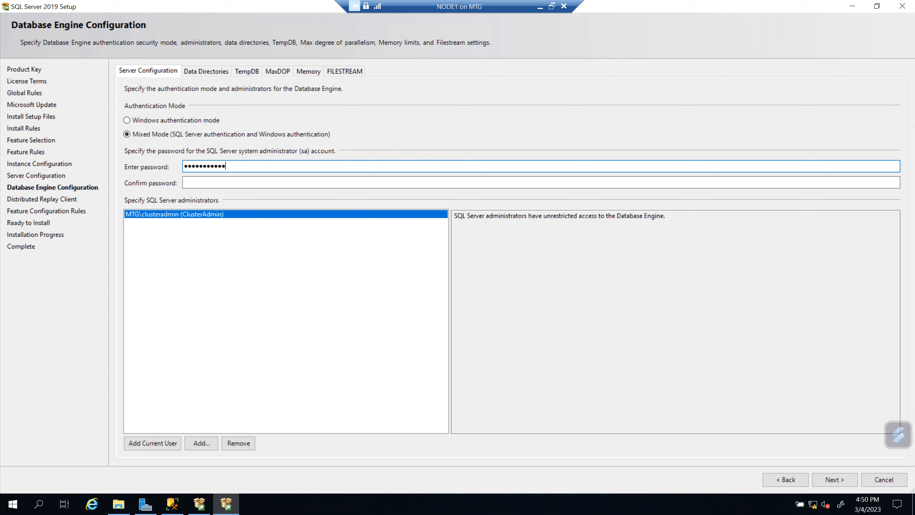
{"action": "left_click", "coordinate": [208, 184]}
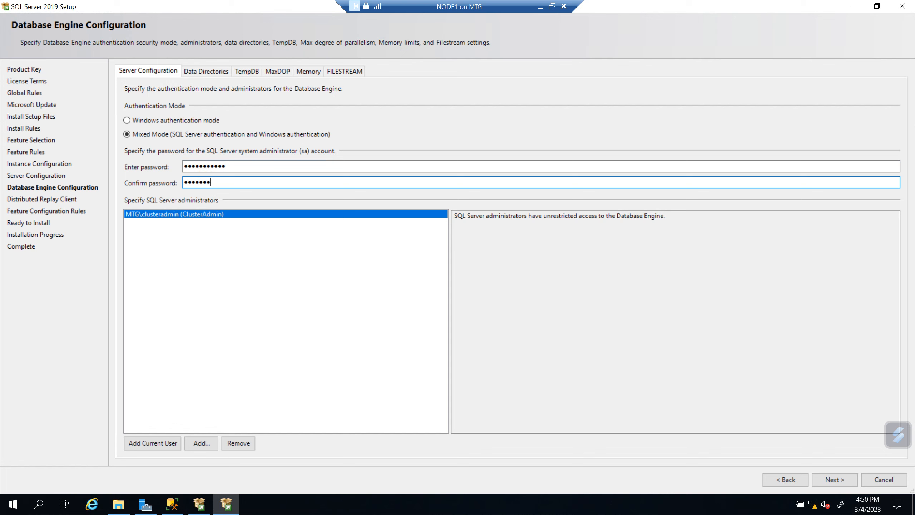
Step: Create a DATA folder on the SQL-DATA (D:) drive and set it as the user database directory
{"action": "left_click", "coordinate": [221, 77]}
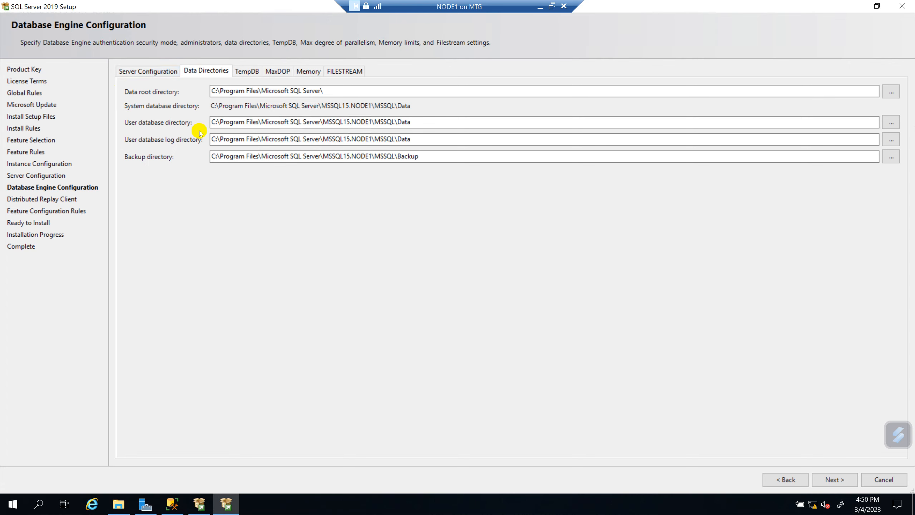
{"action": "left_click", "coordinate": [889, 124]}
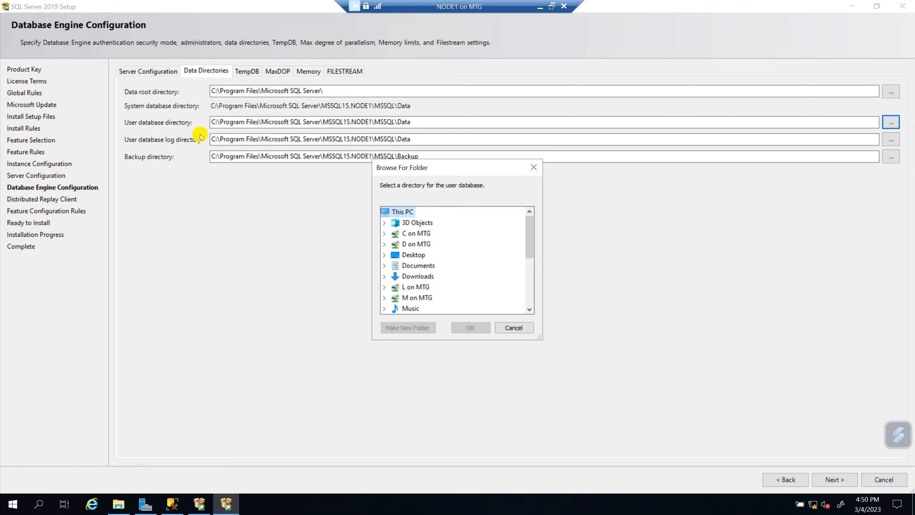
{"action": "left_click_drag", "start_coordinate": [527, 235], "coordinate": [522, 293]}
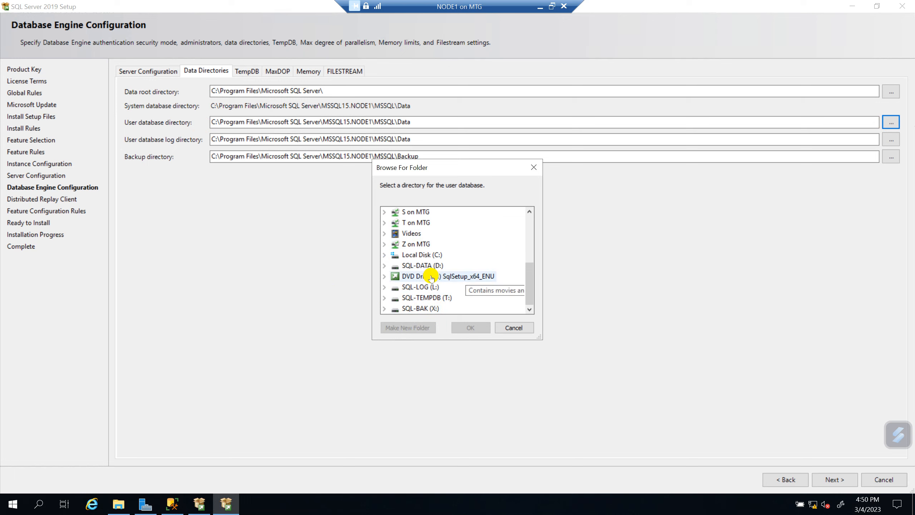
{"action": "left_click", "coordinate": [419, 266]}
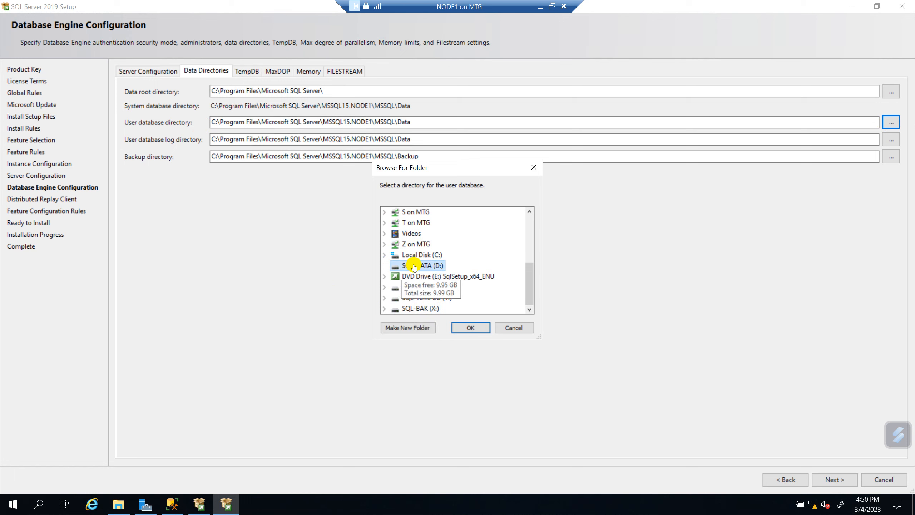
{"action": "left_click", "coordinate": [400, 328]}
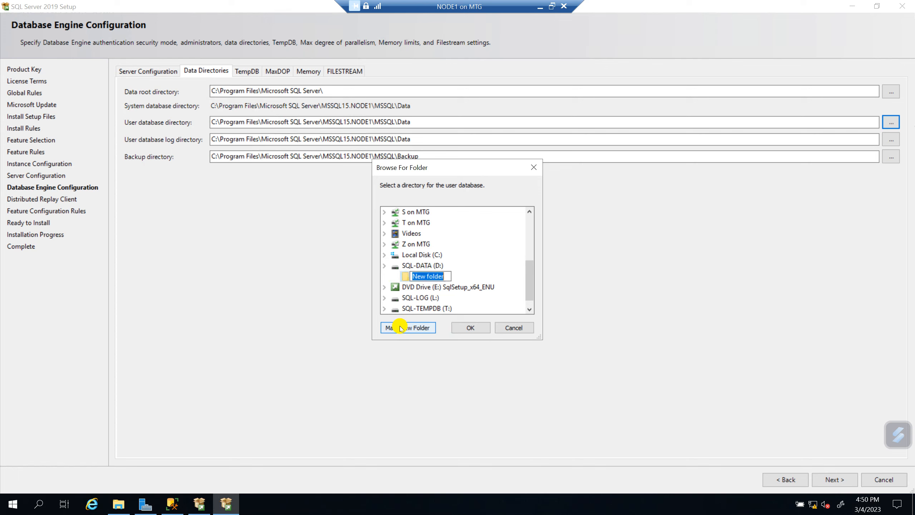
{"action": "type", "text": "DATA"}
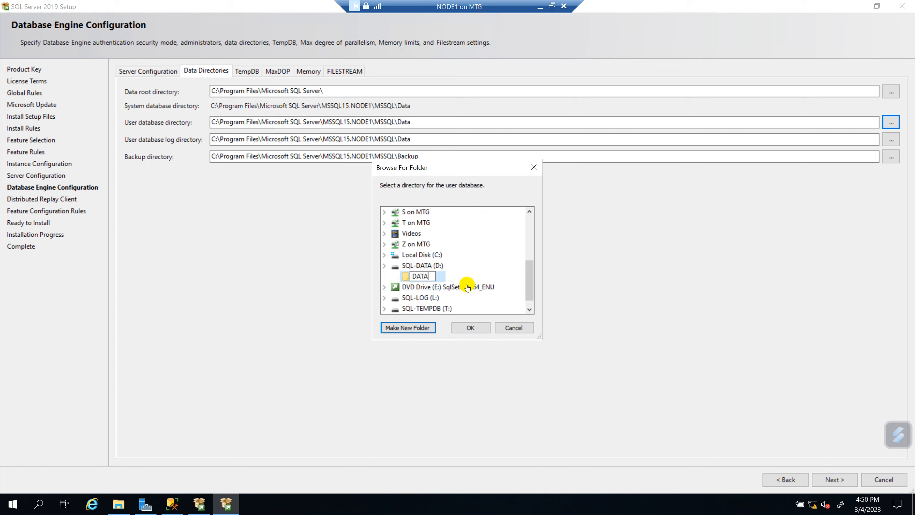
{"action": "left_click", "coordinate": [461, 274]}
{"action": "left_click", "coordinate": [472, 329]}
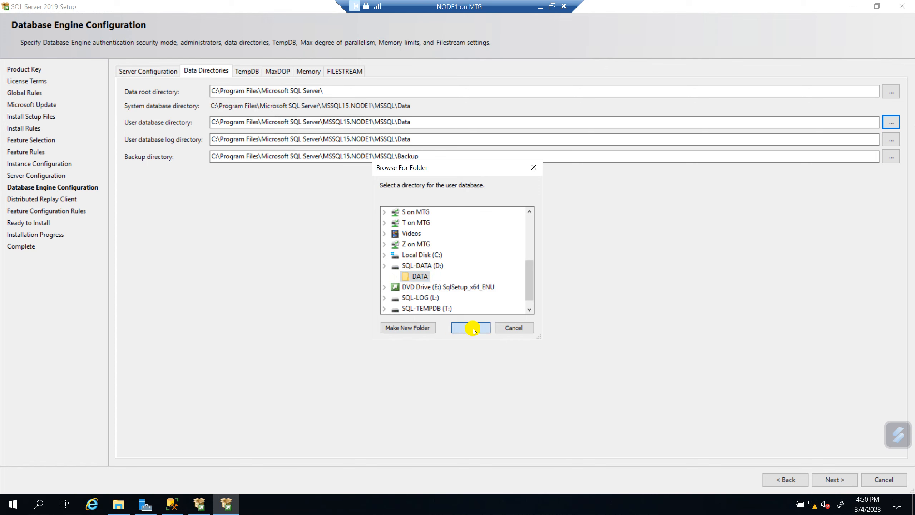
Step: Create a LOG folder on the SQL-LOG (L:) drive and set it as the user database log directory
{"action": "left_click", "coordinate": [887, 140]}
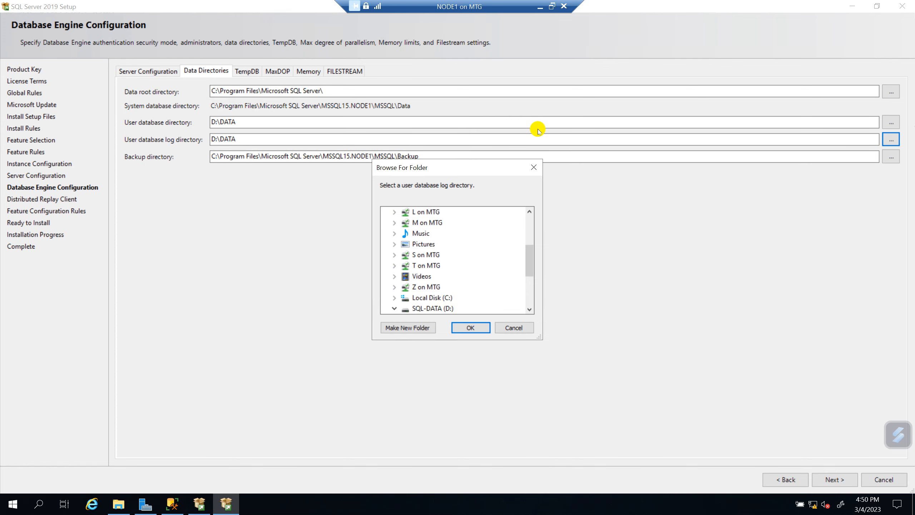
{"action": "scroll", "coordinate": [449, 265], "scroll_direction": "down", "scroll_amount": 3}
{"action": "left_click", "coordinate": [394, 211]}
{"action": "left_click_drag", "start_coordinate": [529, 296], "coordinate": [528, 293]}
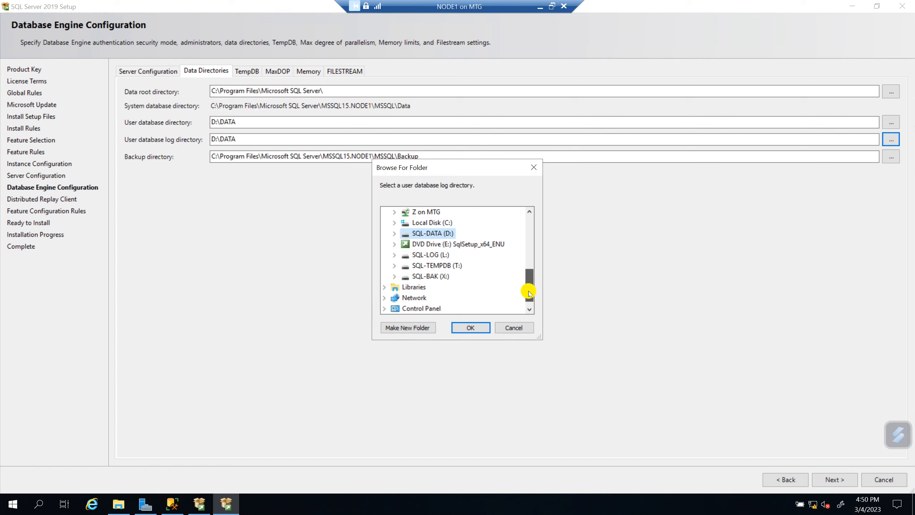
{"action": "left_click", "coordinate": [394, 255]}
{"action": "left_click", "coordinate": [430, 254]}
{"action": "left_click", "coordinate": [409, 329]}
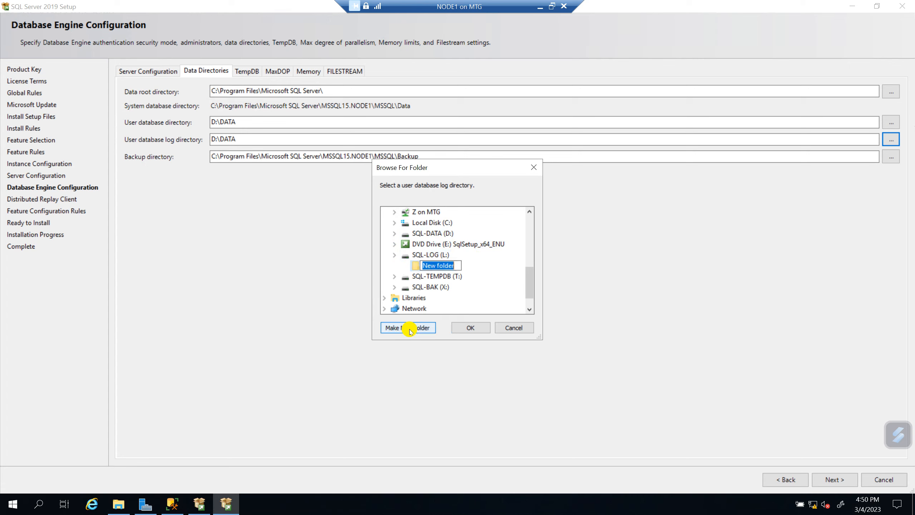
{"action": "type", "text": "LOG"}
{"action": "key", "text": "Return"}
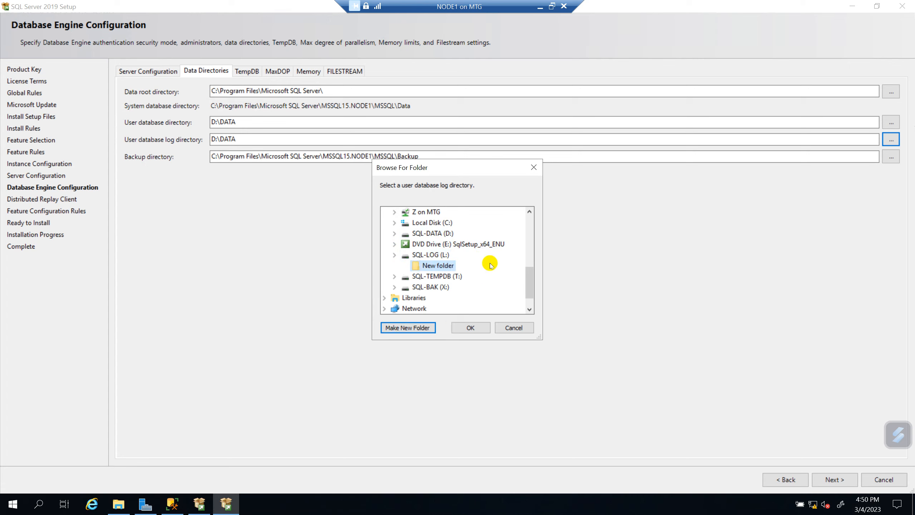
{"action": "left_click", "coordinate": [471, 335]}
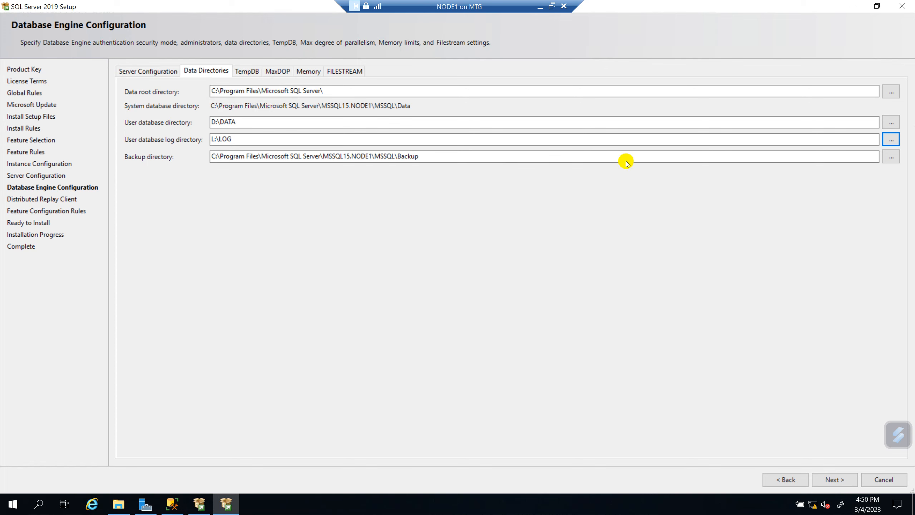
Step: Create a BACKUP folder on the SQL-BAK (X:) drive and set it as the backup directory
{"action": "left_click", "coordinate": [891, 157]}
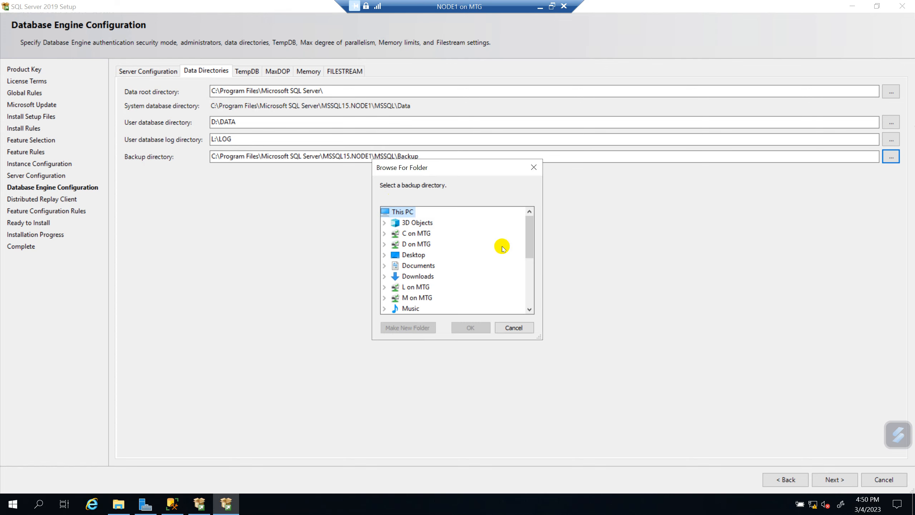
{"action": "left_click_drag", "start_coordinate": [533, 233], "coordinate": [534, 288]}
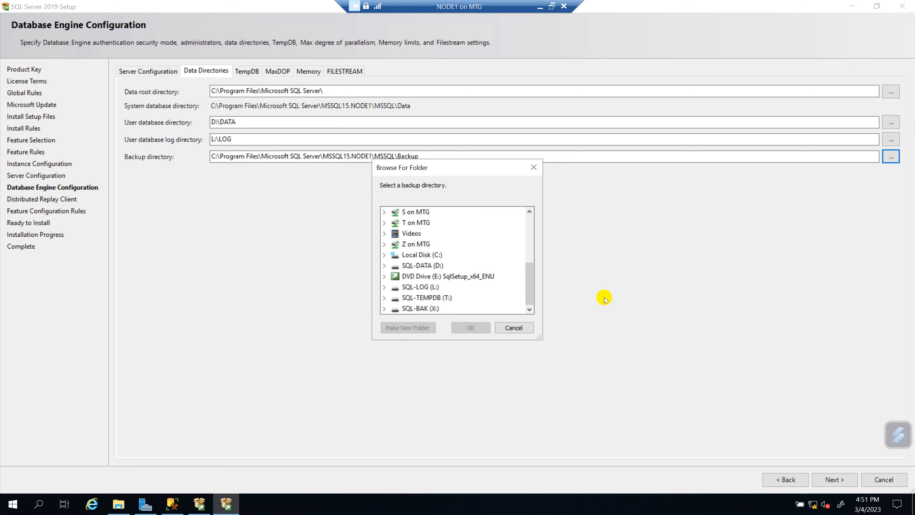
{"action": "left_click", "coordinate": [417, 308]}
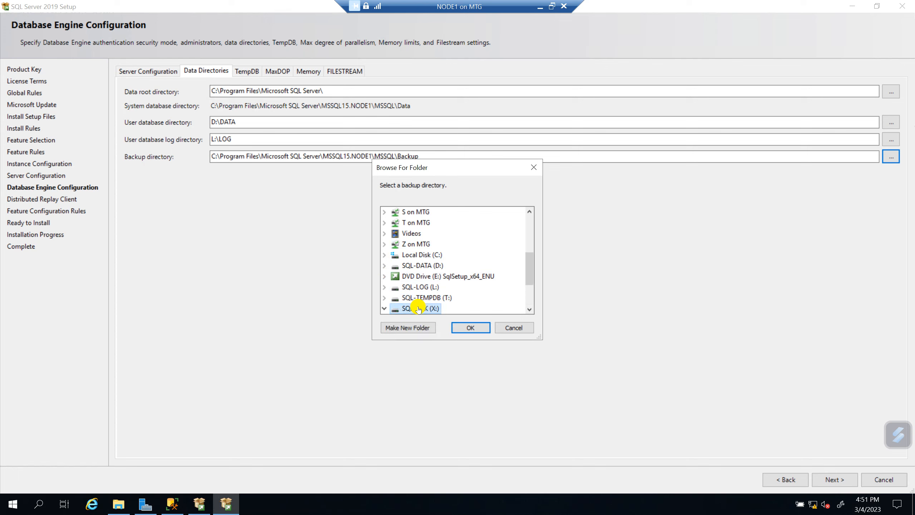
{"action": "left_click", "coordinate": [410, 328]}
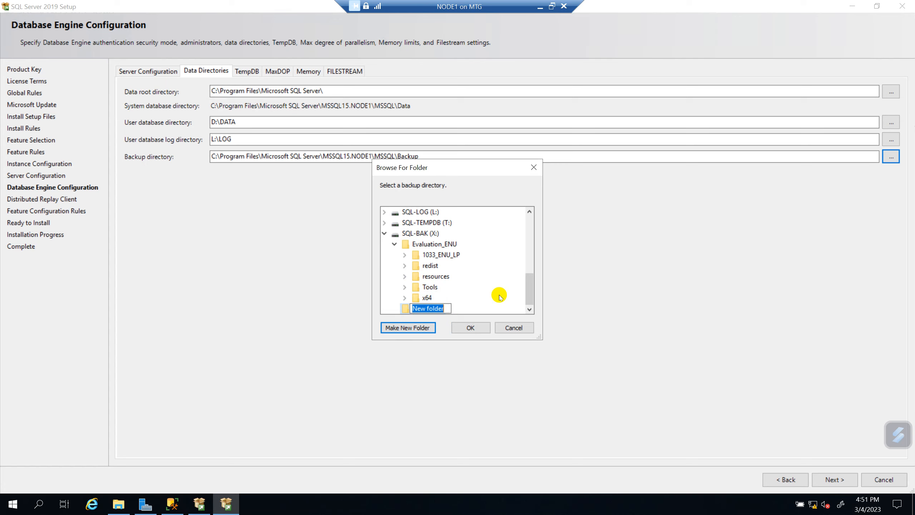
{"action": "type", "text": "BACKUP"}
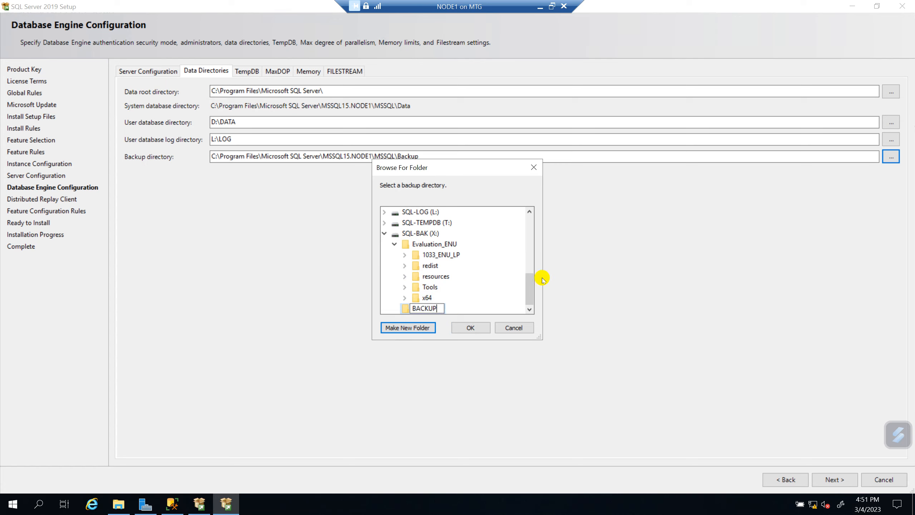
{"action": "left_click", "coordinate": [482, 325]}
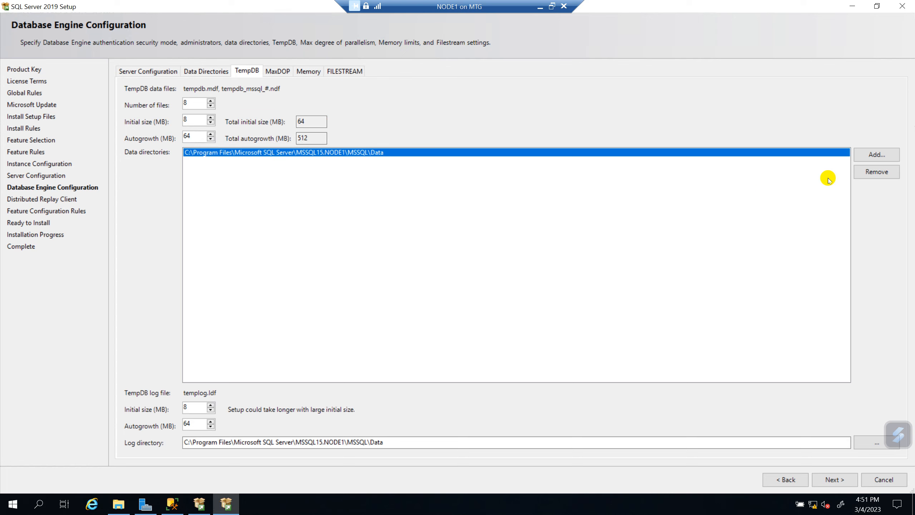
Step: Replace the default TempDB data directory with a new TEMPDB folder on the SQL-TEMPDB (T:) drive
{"action": "left_click", "coordinate": [878, 172]}
{"action": "left_click", "coordinate": [878, 156]}
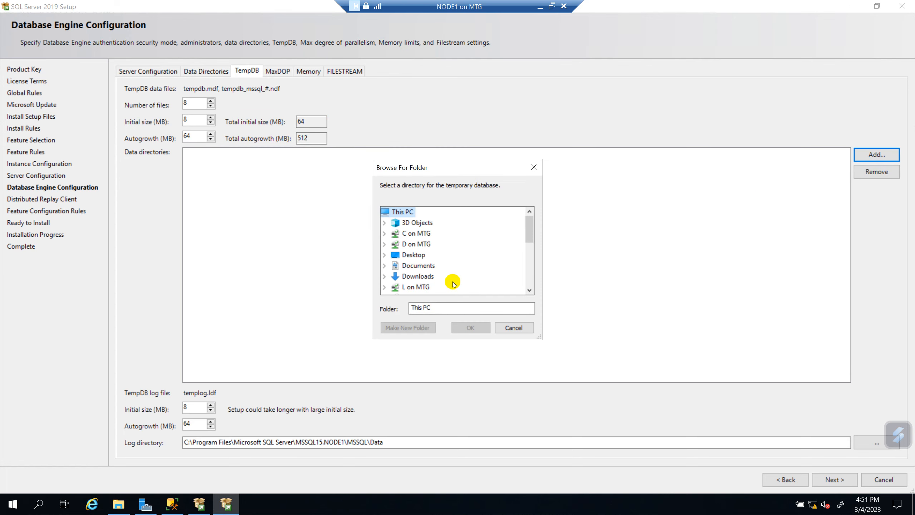
{"action": "left_click_drag", "start_coordinate": [533, 238], "coordinate": [531, 286]}
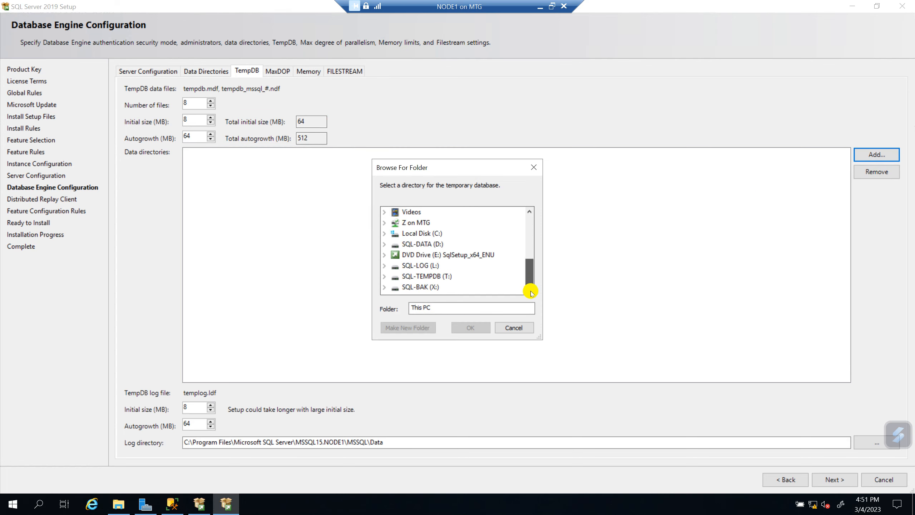
{"action": "left_click", "coordinate": [430, 276]}
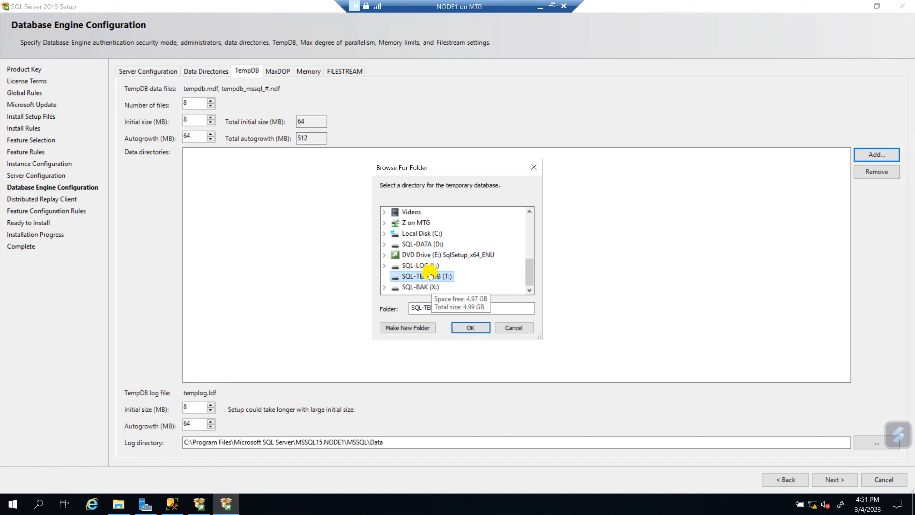
{"action": "left_click", "coordinate": [411, 327]}
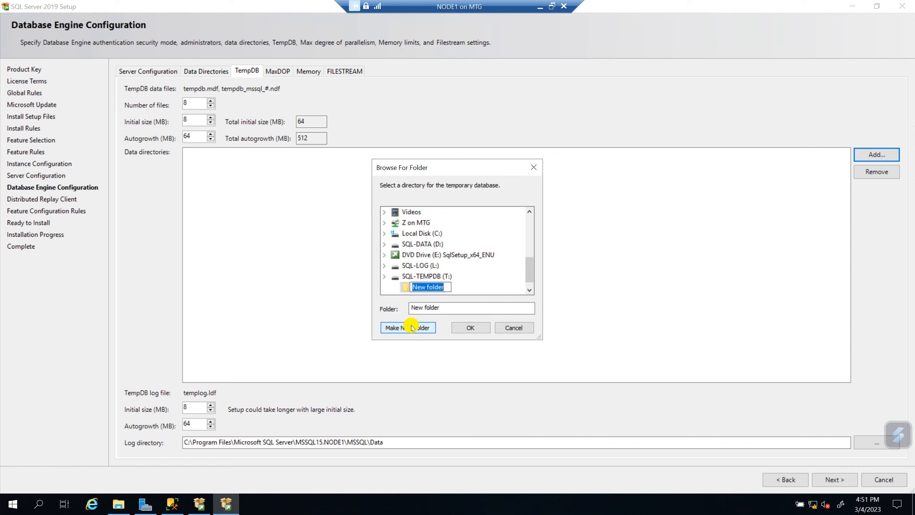
{"action": "type", "text": "TEMPDB"}
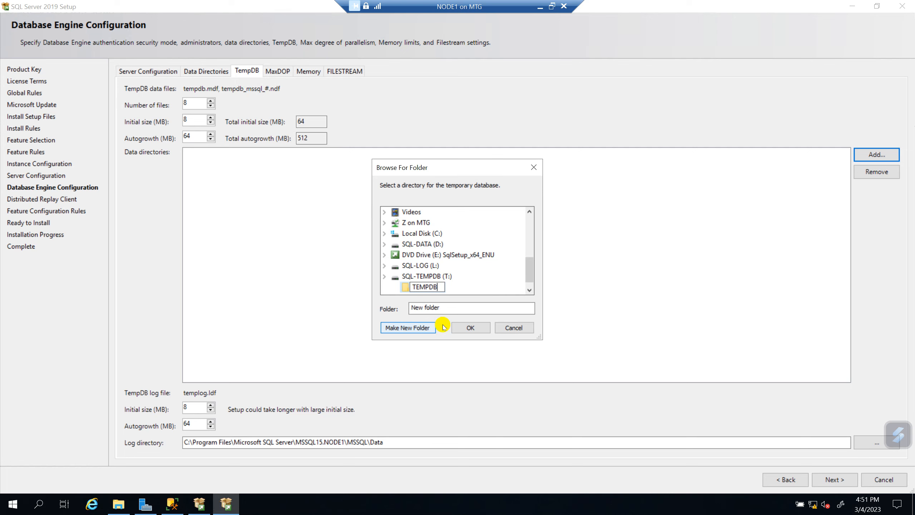
{"action": "left_click", "coordinate": [469, 328]}
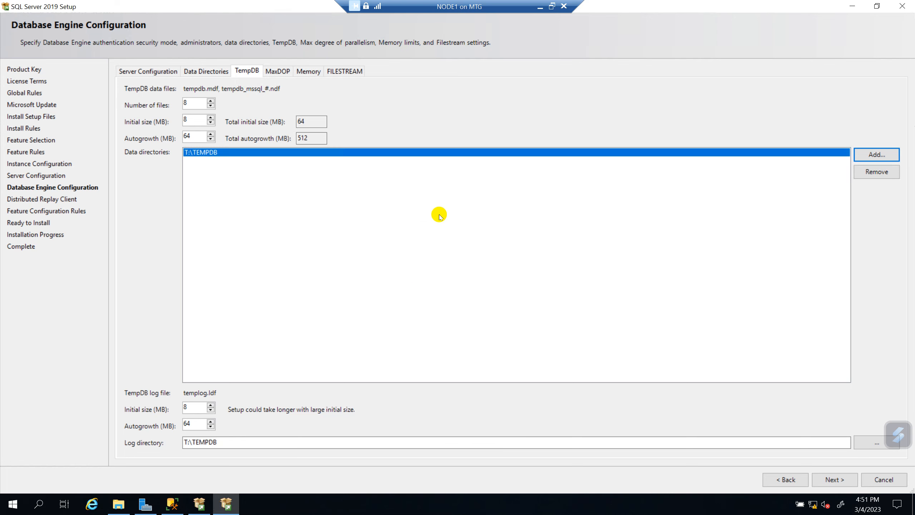
Step: Keep the default MaxDOP and memory settings, review the Ready to Install summary, and start the SQL Server installation
{"action": "left_click", "coordinate": [278, 70]}
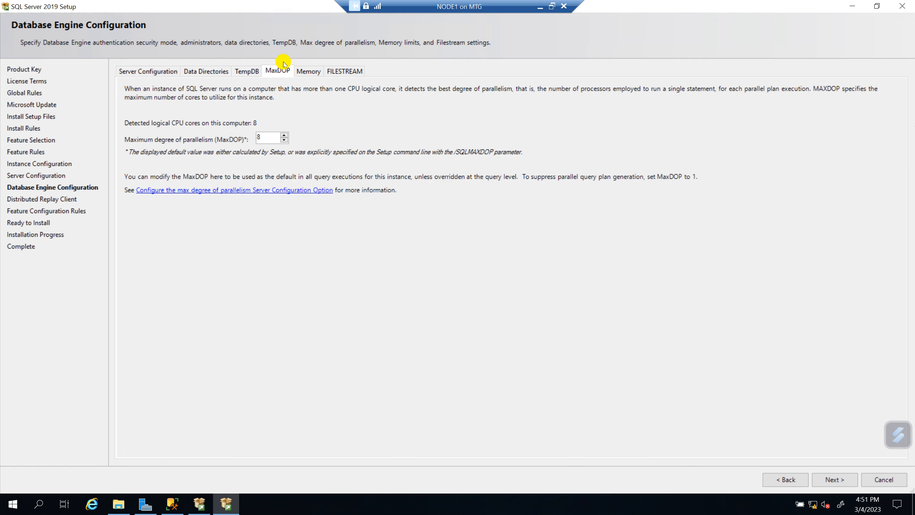
{"action": "left_click", "coordinate": [305, 71]}
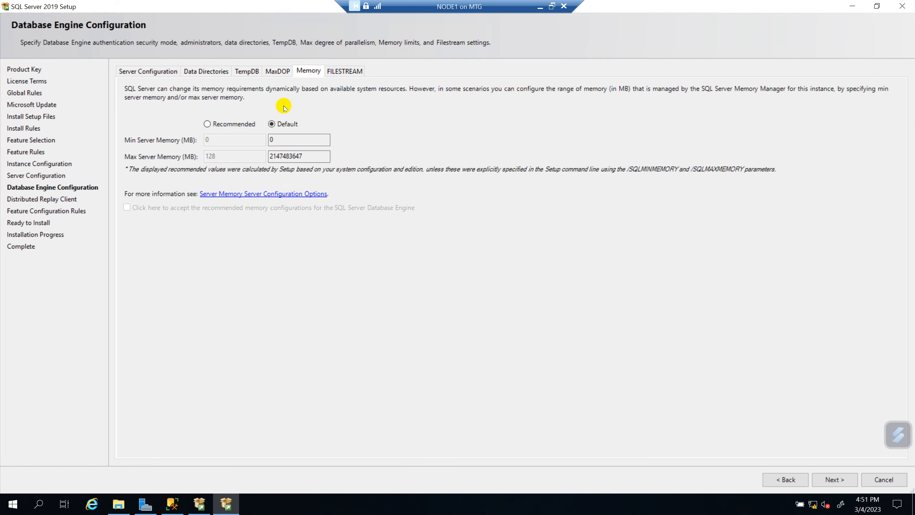
{"action": "left_click", "coordinate": [246, 71]}
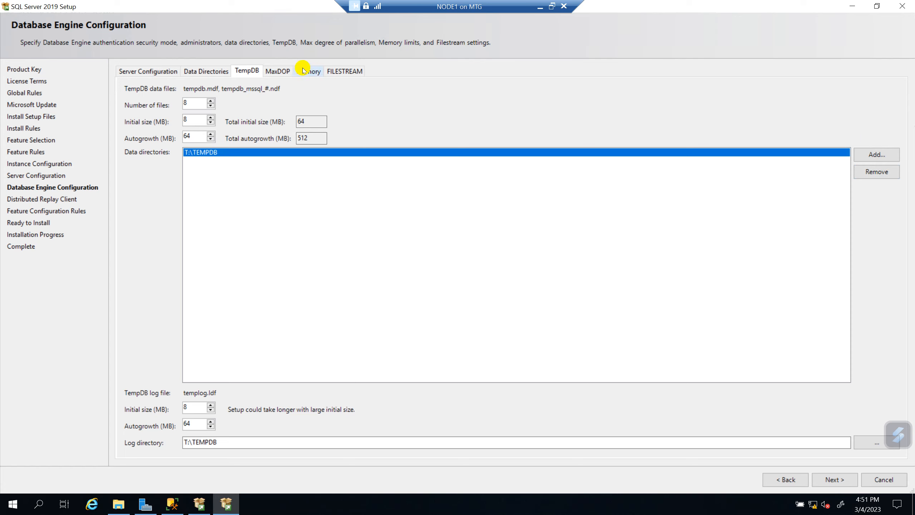
{"action": "left_click", "coordinate": [833, 476]}
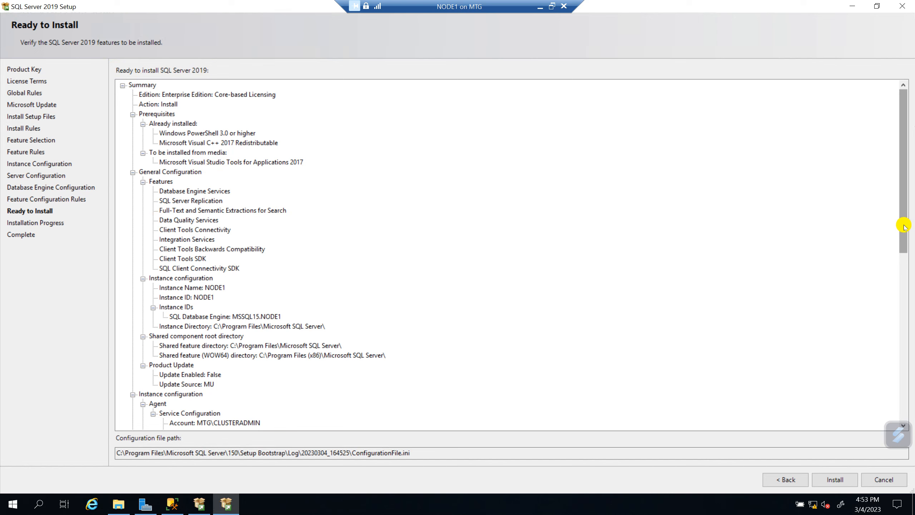
{"action": "left_click_drag", "start_coordinate": [905, 225], "coordinate": [865, 232]}
{"action": "left_click", "coordinate": [835, 478]}
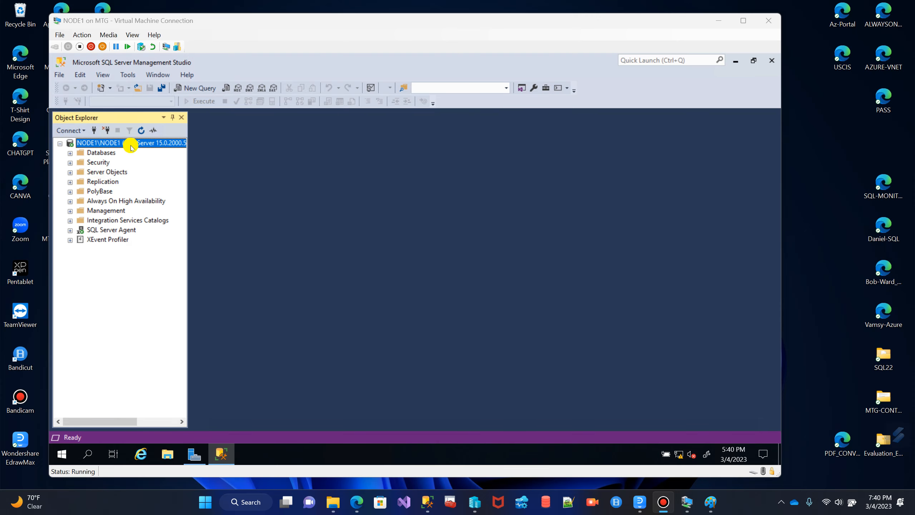
Step: Inspect the Databases folder of the NODE1\NODE1 instance in SQL Server Management Studio, then collapse the server tree
{"action": "left_click", "coordinate": [70, 153]}
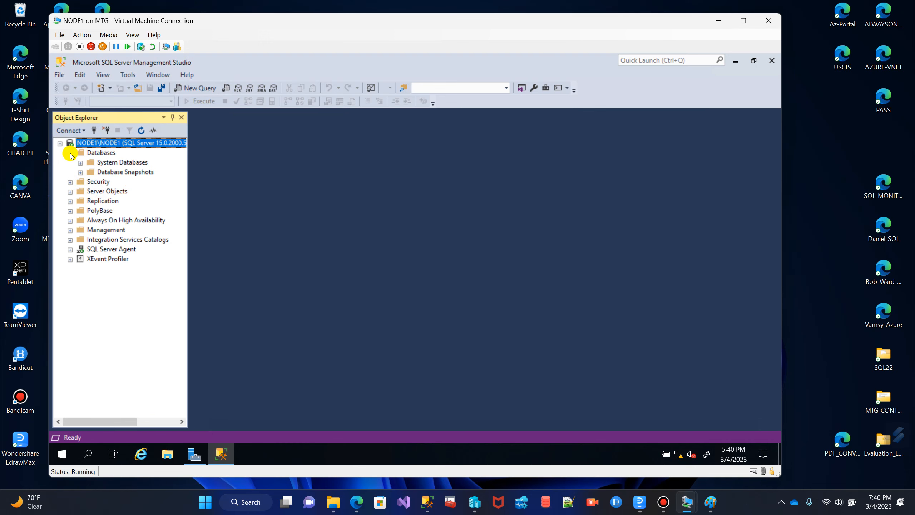
{"action": "left_click", "coordinate": [70, 153]}
{"action": "left_click", "coordinate": [59, 144]}
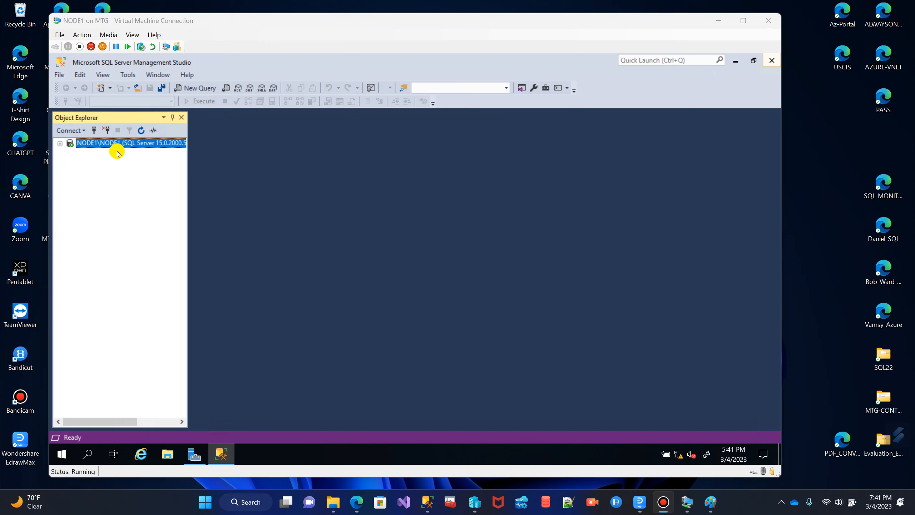
Step: Show the NODE1 virtual machine full screen, minimize SQL Server Management Studio, and open SQL Server 2019 Configuration Manager
{"action": "left_click", "coordinate": [738, 19]}
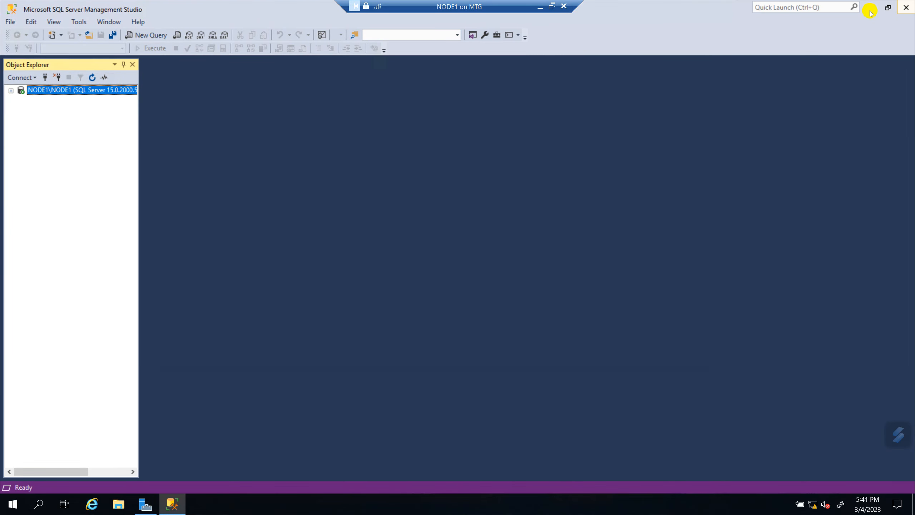
{"action": "left_click", "coordinate": [869, 11]}
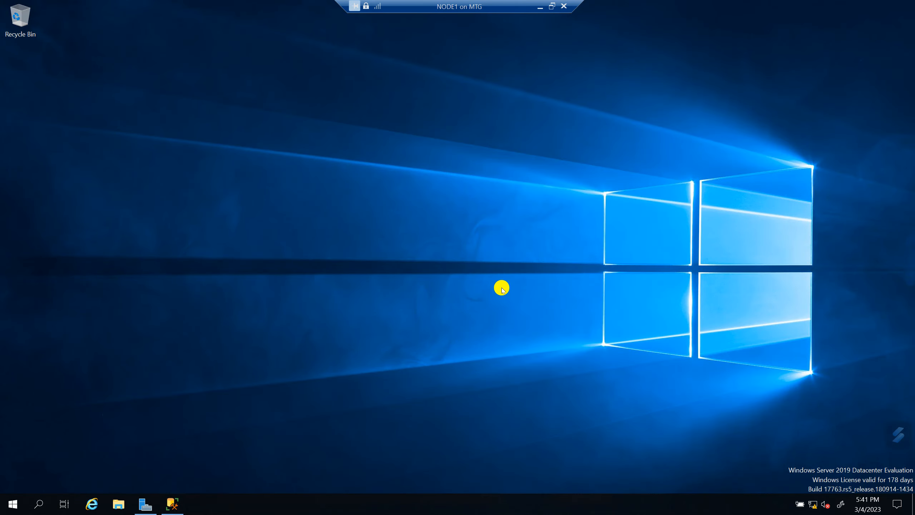
{"action": "left_click", "coordinate": [16, 503]}
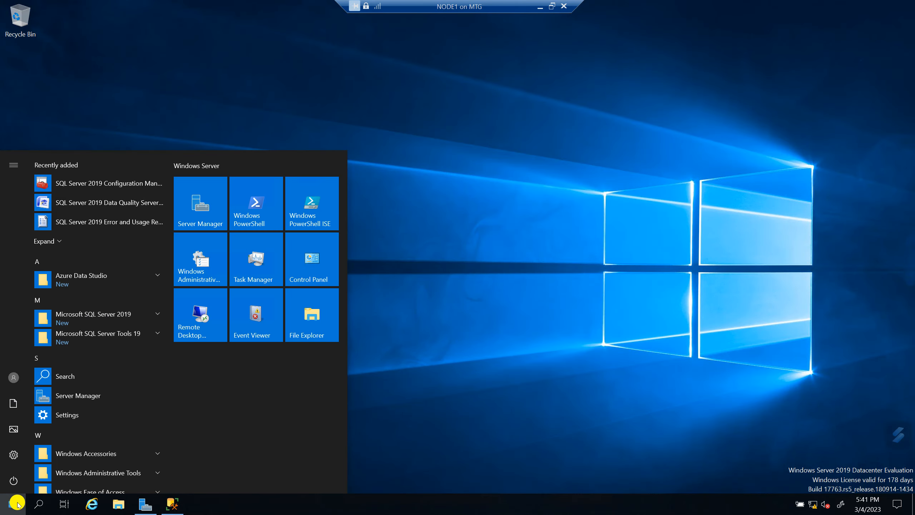
{"action": "left_click", "coordinate": [105, 184]}
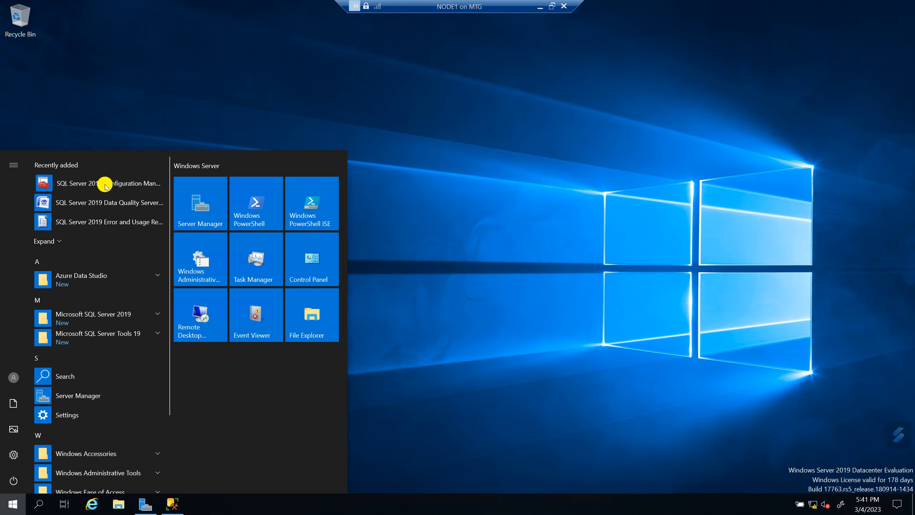
Step: Open the SQL Server (NODE1) service properties in Configuration Manager and examine the failover cluster name in its Always On Availability Groups settings
{"action": "left_click", "coordinate": [409, 318]}
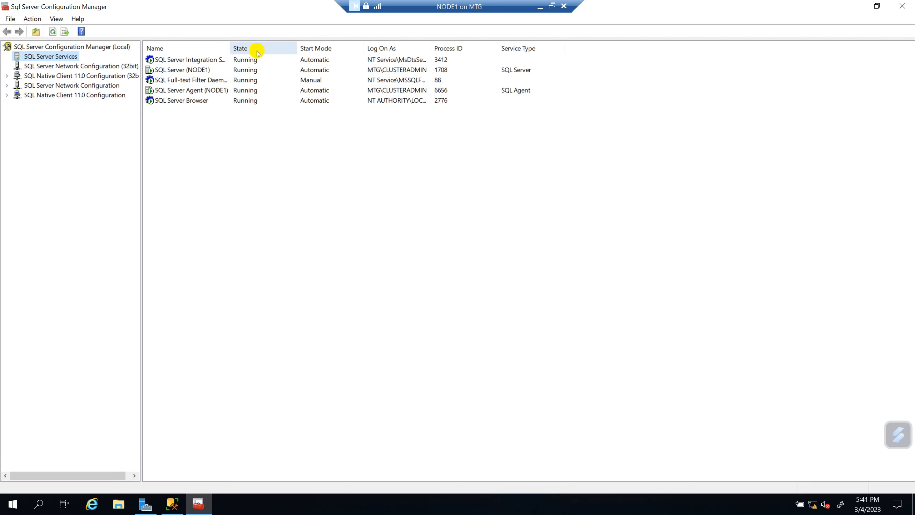
{"action": "left_click_drag", "start_coordinate": [226, 44], "coordinate": [285, 43]}
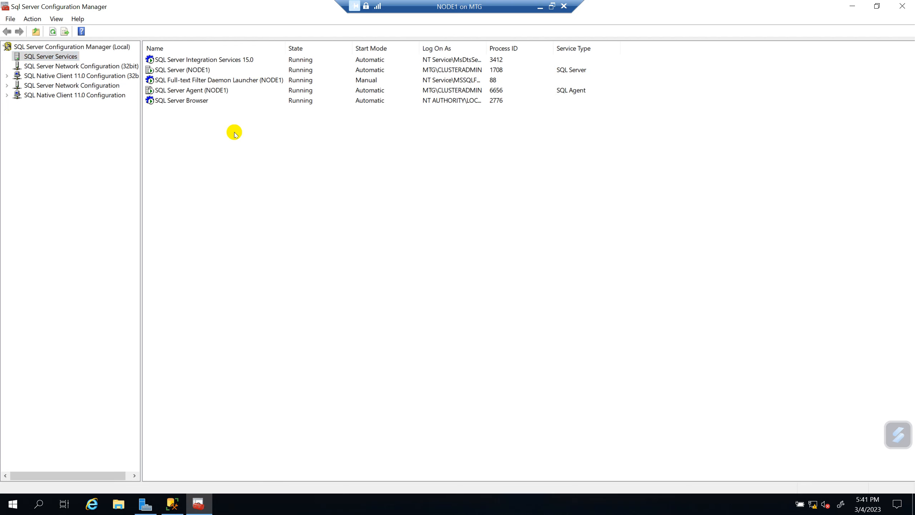
{"action": "left_click", "coordinate": [188, 69]}
{"action": "right_click", "coordinate": [204, 69]}
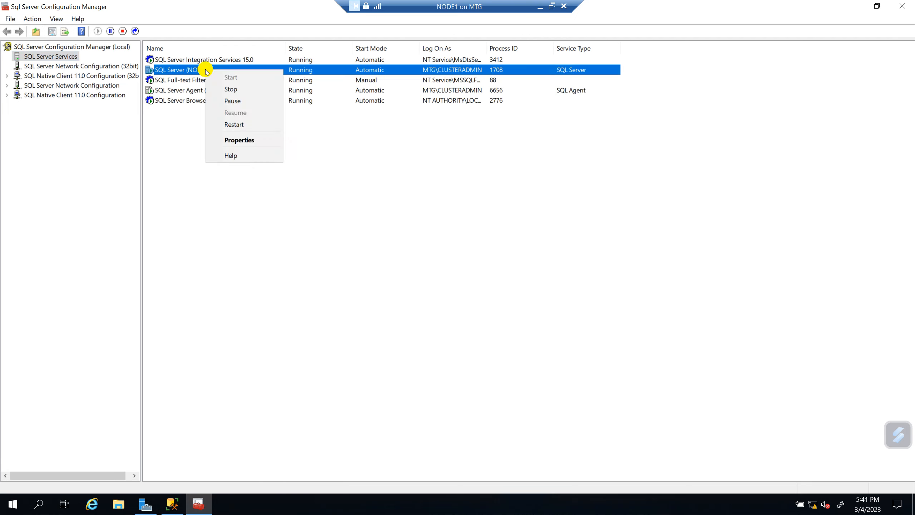
{"action": "left_click", "coordinate": [244, 139]}
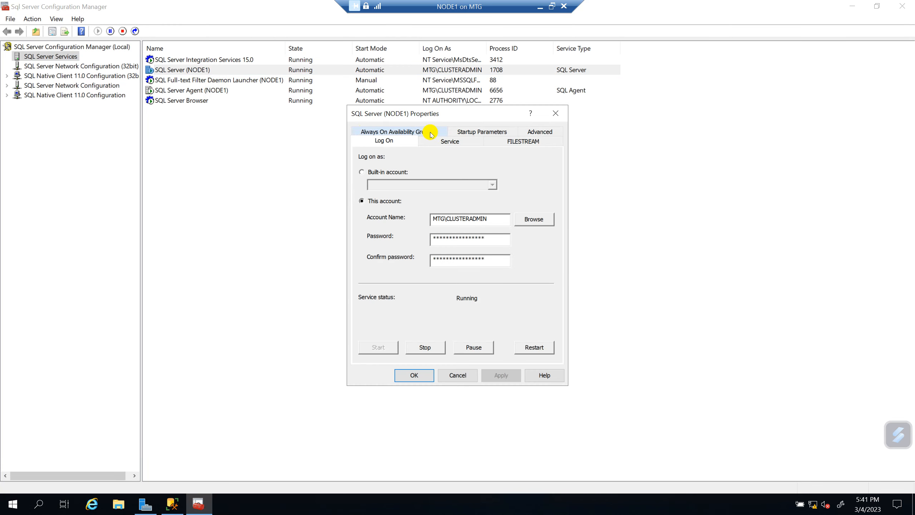
{"action": "left_click", "coordinate": [408, 133]}
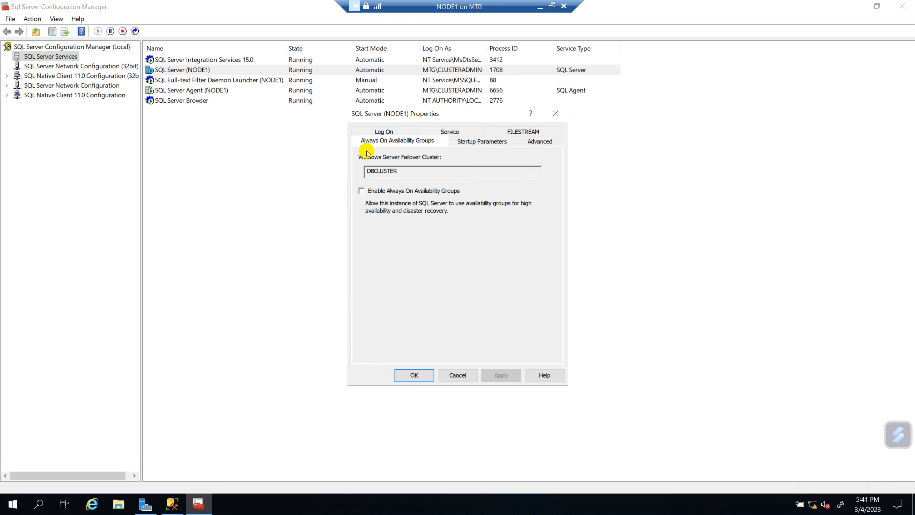
{"action": "left_click_drag", "start_coordinate": [400, 172], "coordinate": [371, 170]}
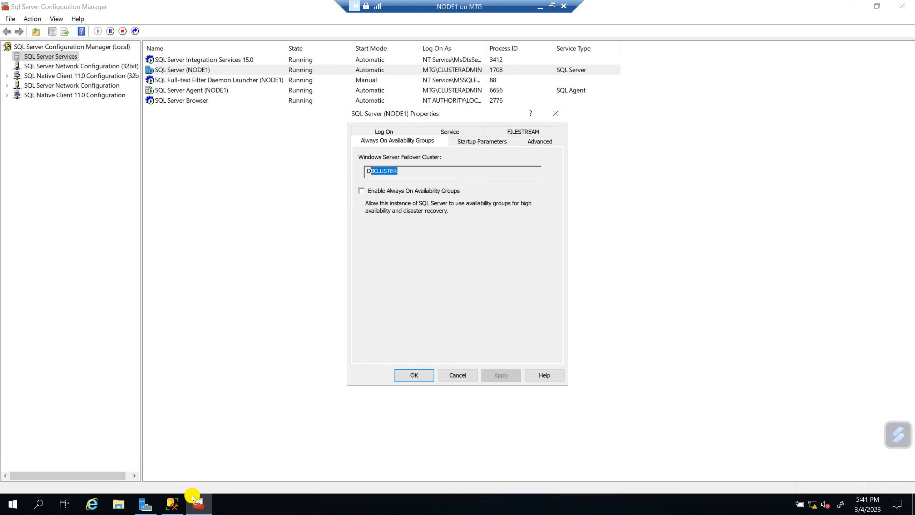
Step: Switch to SQL Server Management Studio, try to expand Always On High Availability under NODE1\NODE1, and minimize the window
{"action": "left_click", "coordinate": [173, 503]}
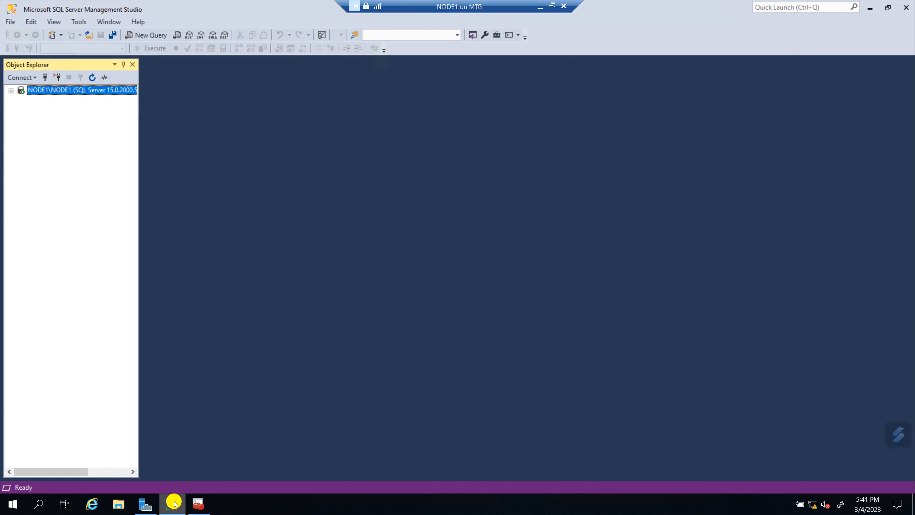
{"action": "left_click", "coordinate": [10, 95]}
{"action": "left_click", "coordinate": [45, 148]}
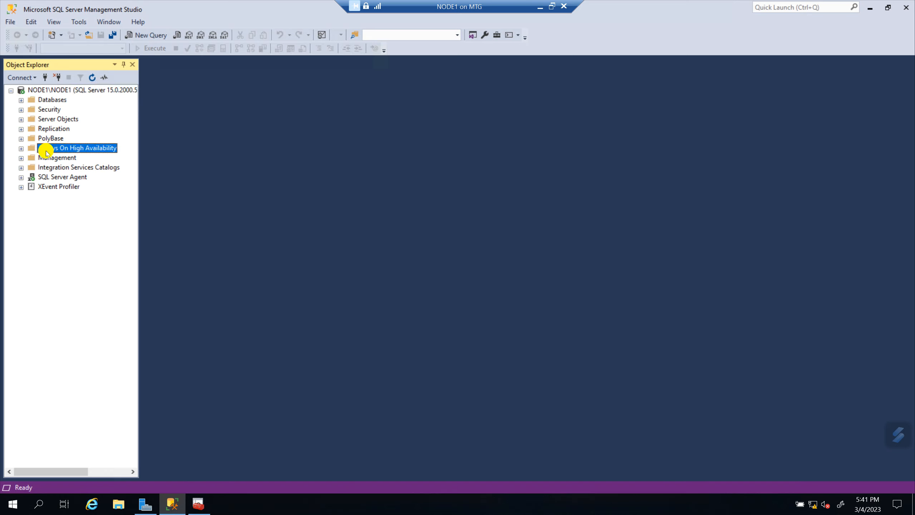
{"action": "left_click", "coordinate": [21, 149]}
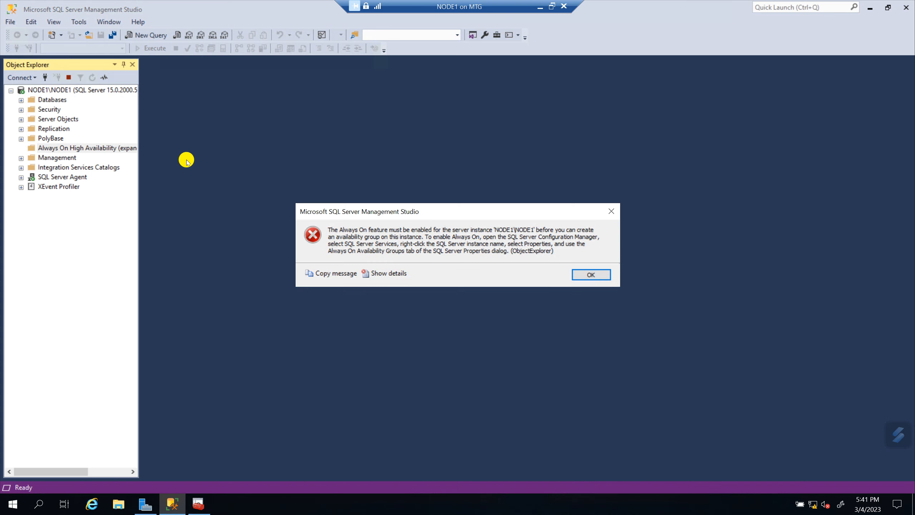
{"action": "left_click", "coordinate": [596, 272]}
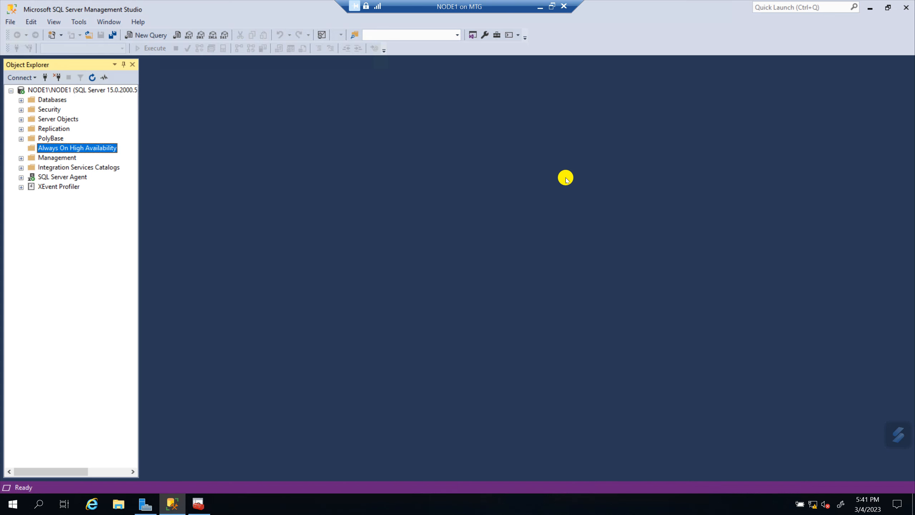
{"action": "left_click", "coordinate": [871, 11]}
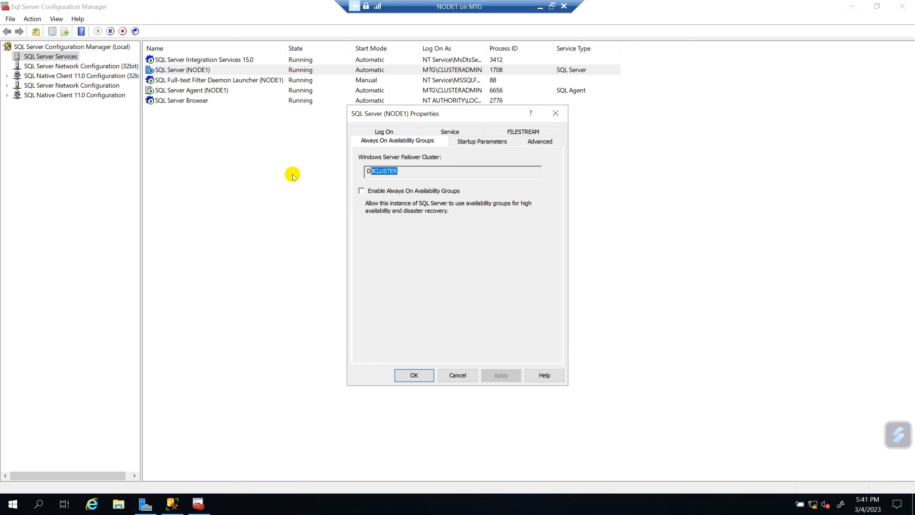
Step: Enable Always On Availability Groups for the SQL Server (NODE1) service, apply the change, and close its properties
{"action": "left_click", "coordinate": [361, 191]}
{"action": "left_click", "coordinate": [504, 375]}
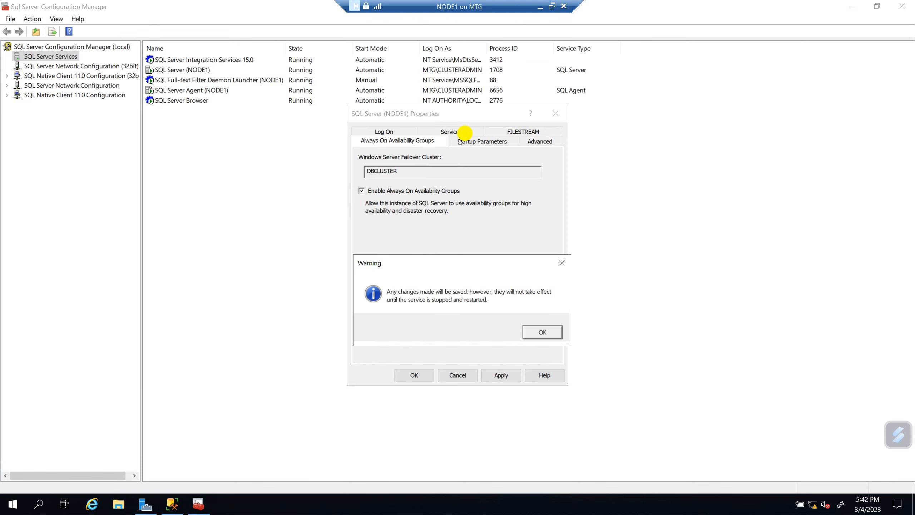
{"action": "left_click", "coordinate": [542, 332]}
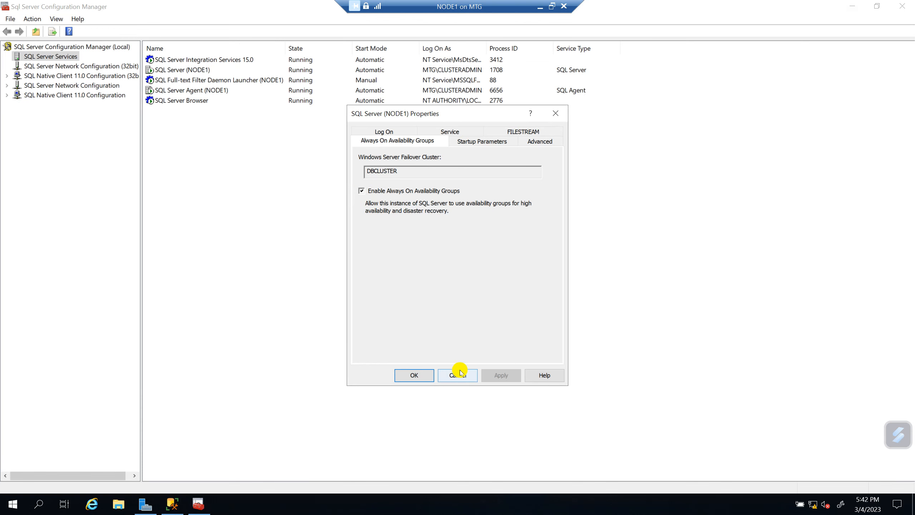
{"action": "left_click", "coordinate": [422, 375]}
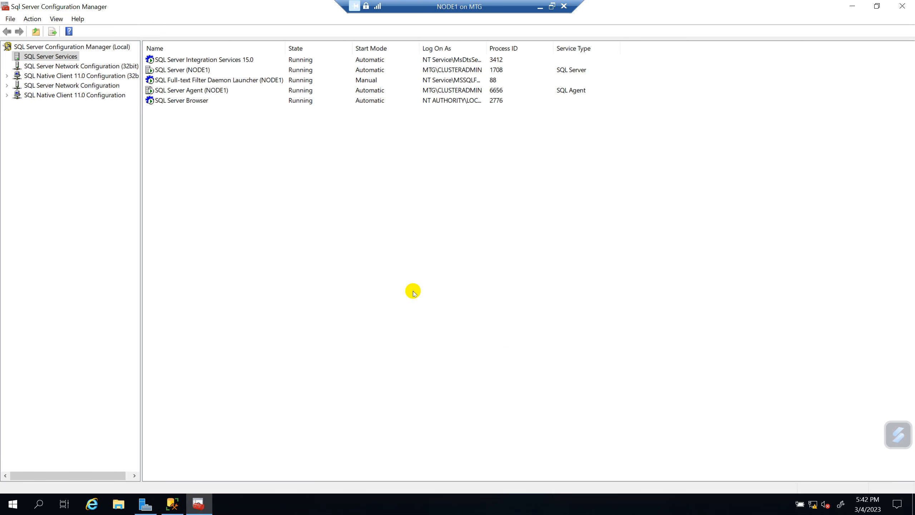
Step: Restart the SQL Server Agent (NODE1) service
{"action": "left_click", "coordinate": [214, 90]}
{"action": "right_click", "coordinate": [214, 90]}
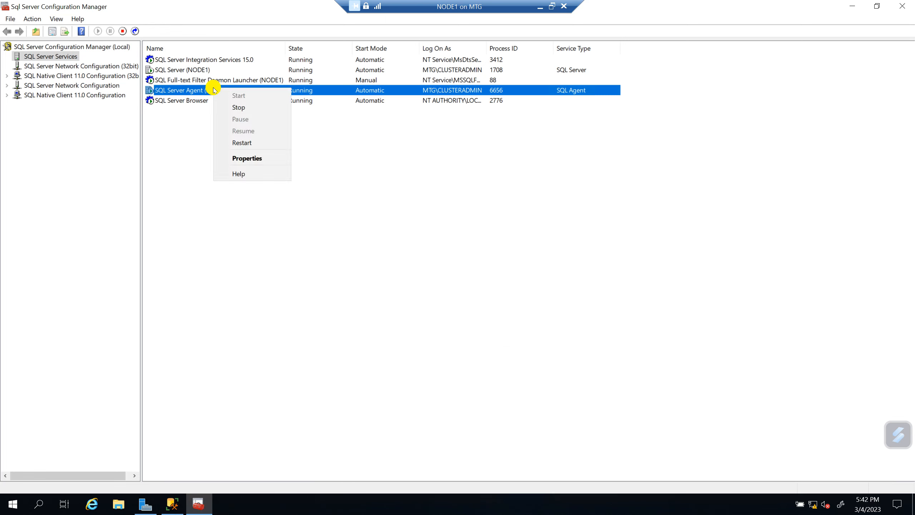
{"action": "left_click", "coordinate": [251, 144]}
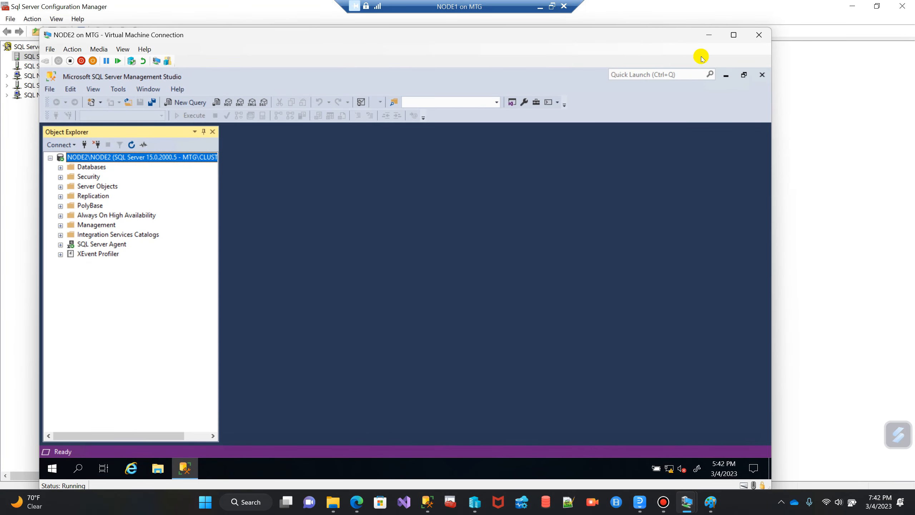
Step: On the NODE2 virtual machine, try to expand Always On High Availability under NODE2\NODE2 in SQL Server Management Studio
{"action": "left_click", "coordinate": [60, 215]}
{"action": "left_click", "coordinate": [528, 289]}
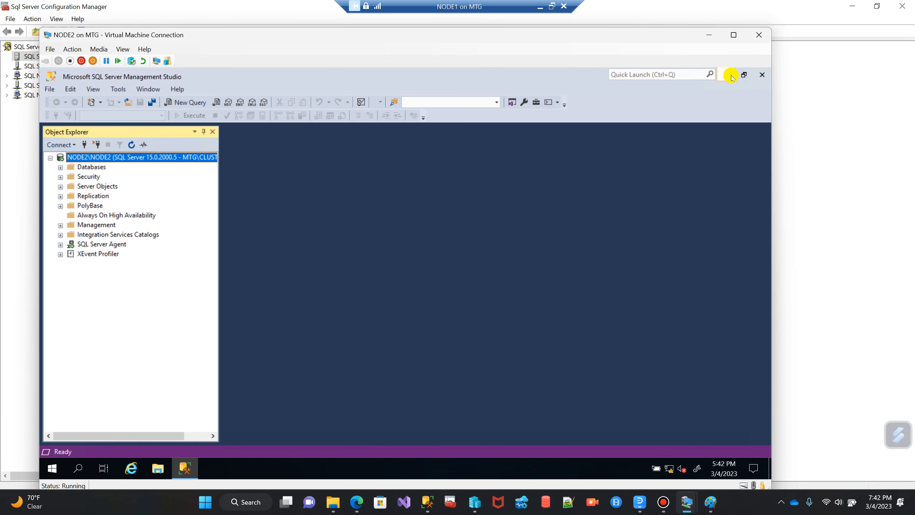
{"action": "left_click", "coordinate": [708, 35]}
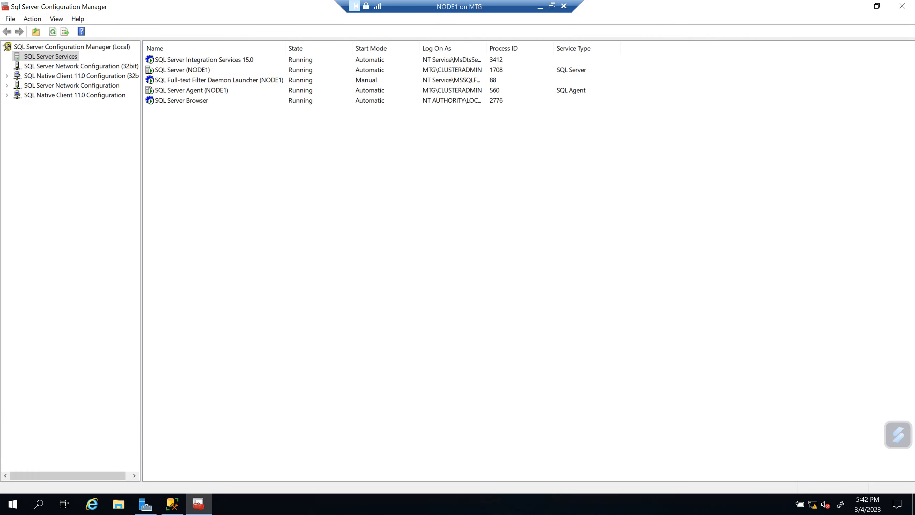
{"action": "key", "text": "alt+Tab"}
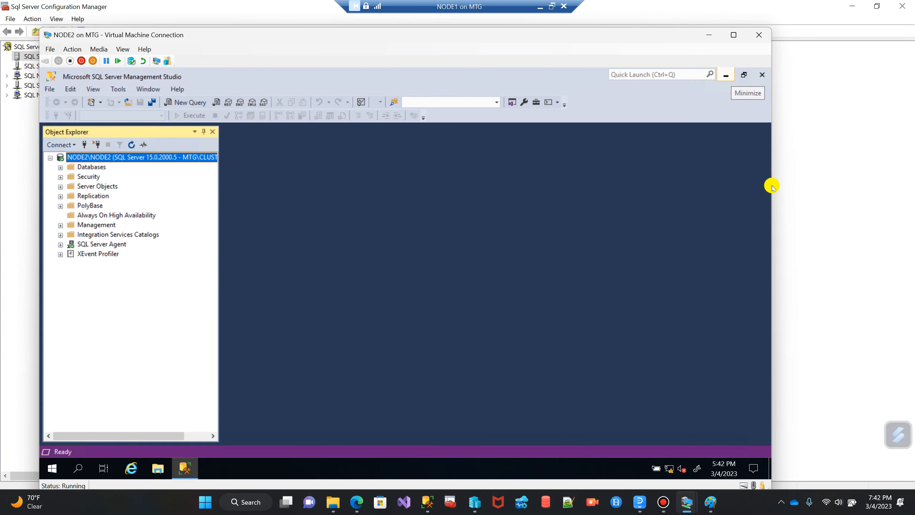
Step: Minimize SQL Server Management Studio on NODE2 and open SQL Server 2019 Configuration Manager there
{"action": "left_click", "coordinate": [728, 75]}
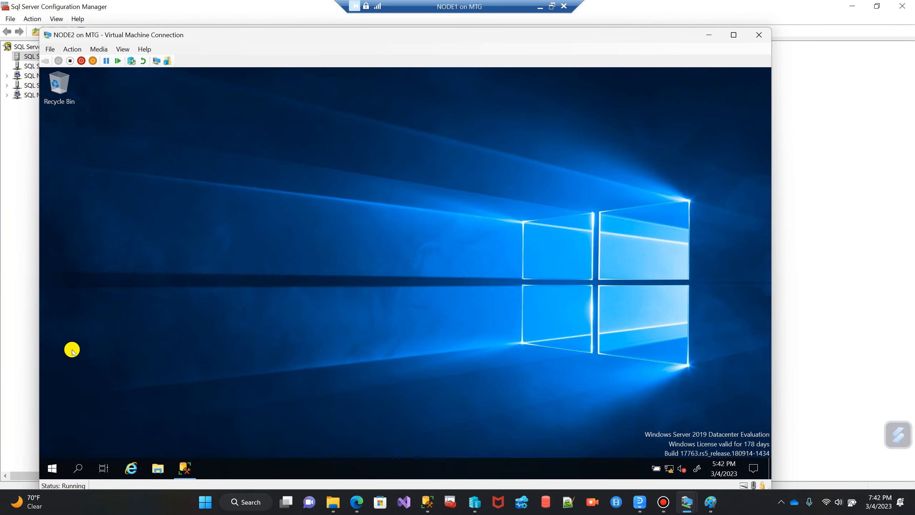
{"action": "left_click", "coordinate": [52, 467]}
{"action": "left_click", "coordinate": [178, 154]}
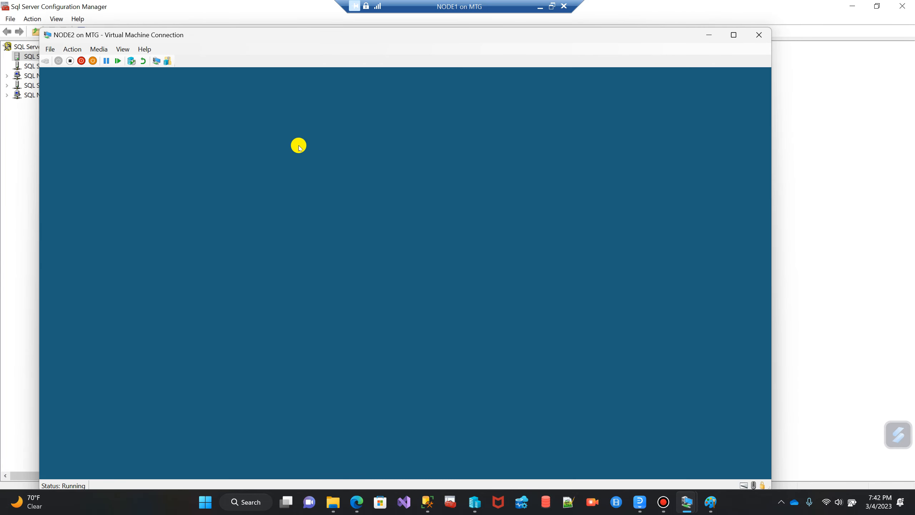
{"action": "left_click", "coordinate": [354, 339]}
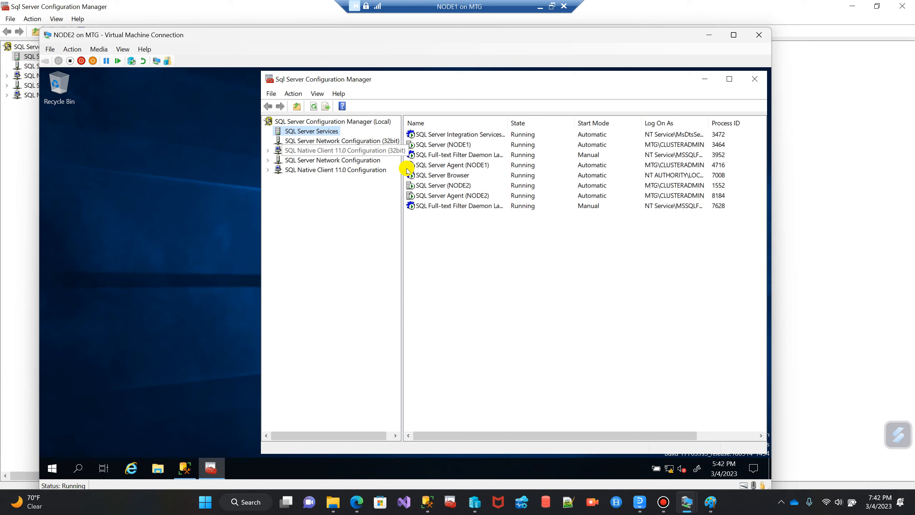
Step: Enable Always On Availability Groups in the SQL Server (NODE2) service properties, apply the change, and close the dialog
{"action": "left_click", "coordinate": [468, 186]}
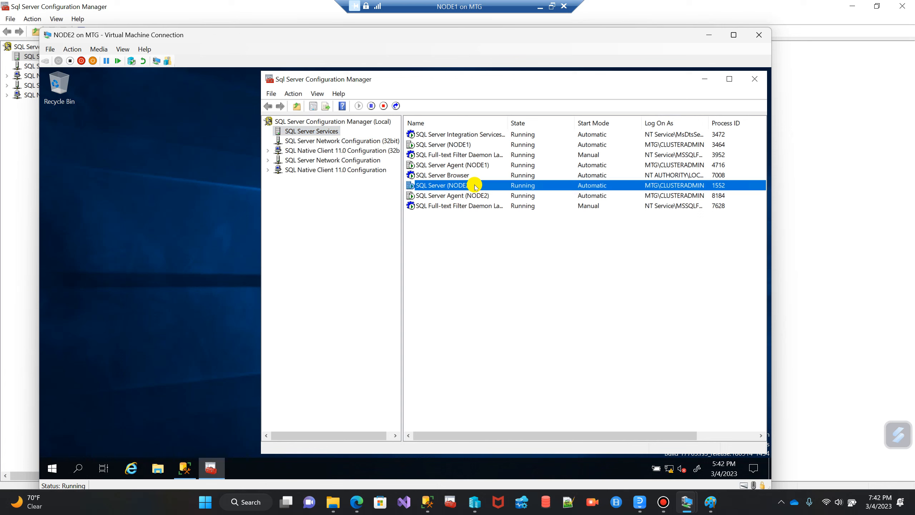
{"action": "right_click", "coordinate": [474, 185]}
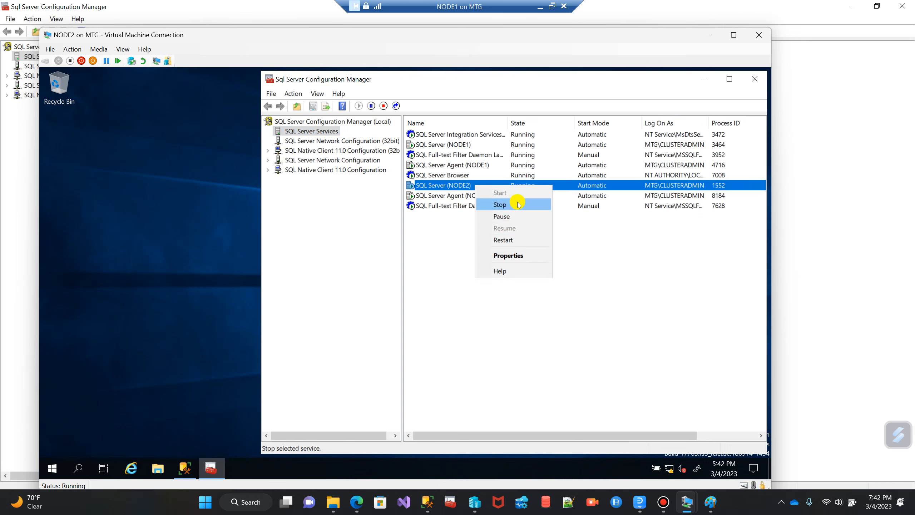
{"action": "left_click", "coordinate": [519, 255]}
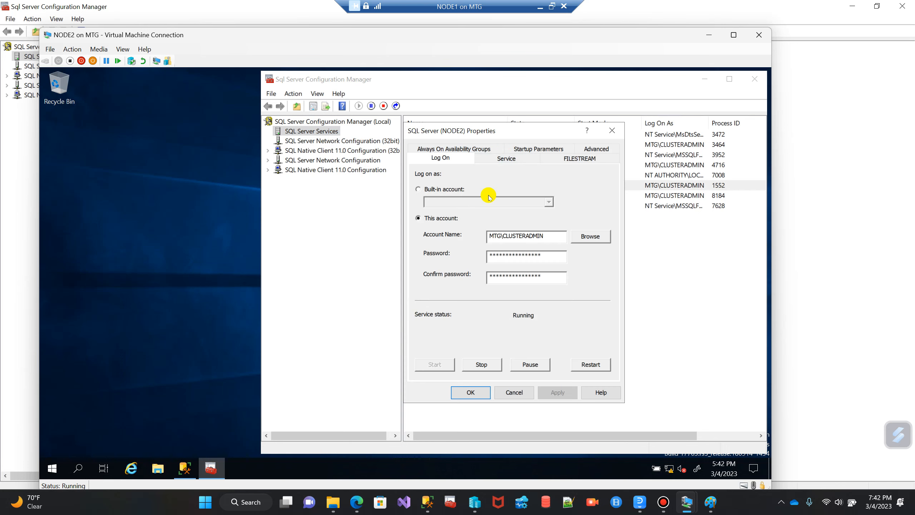
{"action": "left_click", "coordinate": [445, 149]}
{"action": "left_click", "coordinate": [419, 208]}
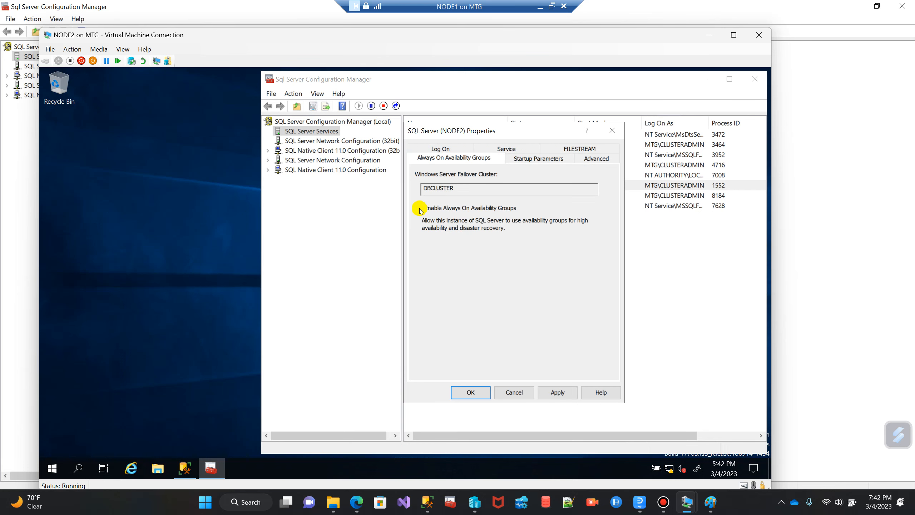
{"action": "left_click", "coordinate": [553, 391]}
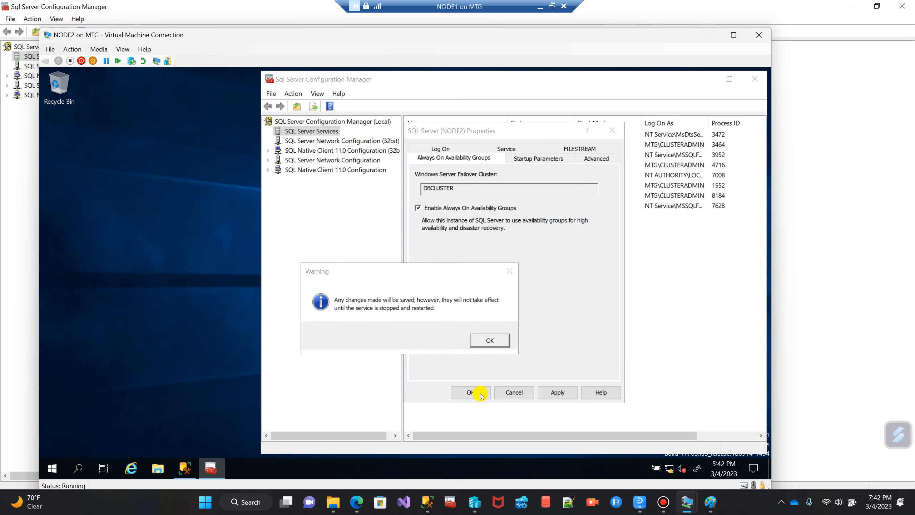
{"action": "left_click", "coordinate": [493, 337]}
{"action": "left_click", "coordinate": [468, 393]}
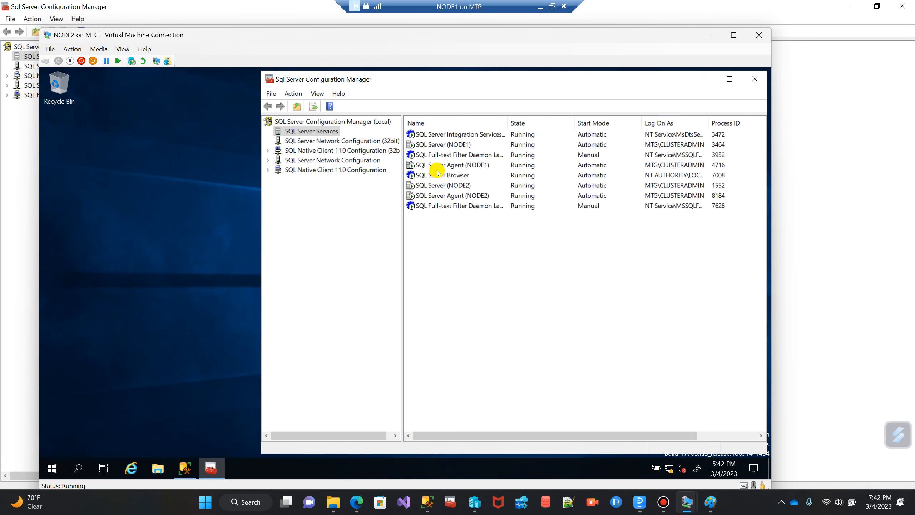
Step: Restart the SQL Server (NODE2) service
{"action": "left_click", "coordinate": [455, 186]}
{"action": "right_click", "coordinate": [455, 186]}
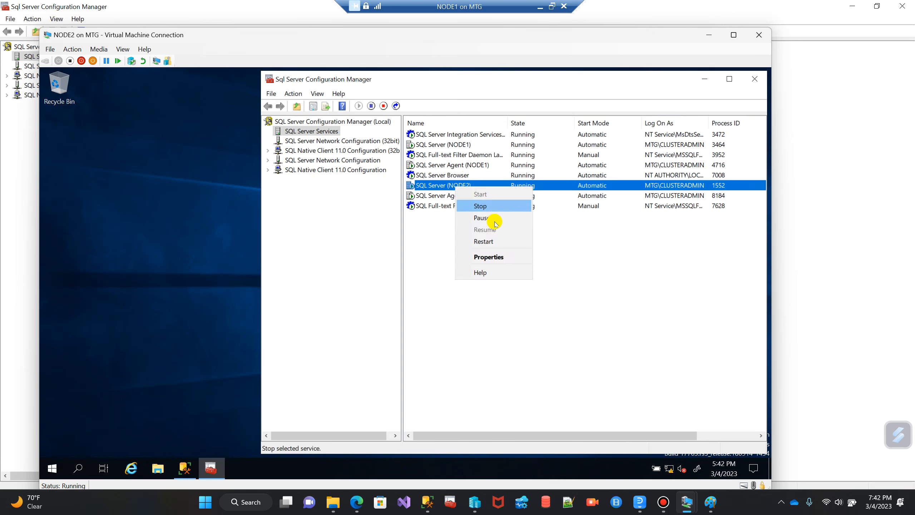
{"action": "left_click", "coordinate": [493, 242]}
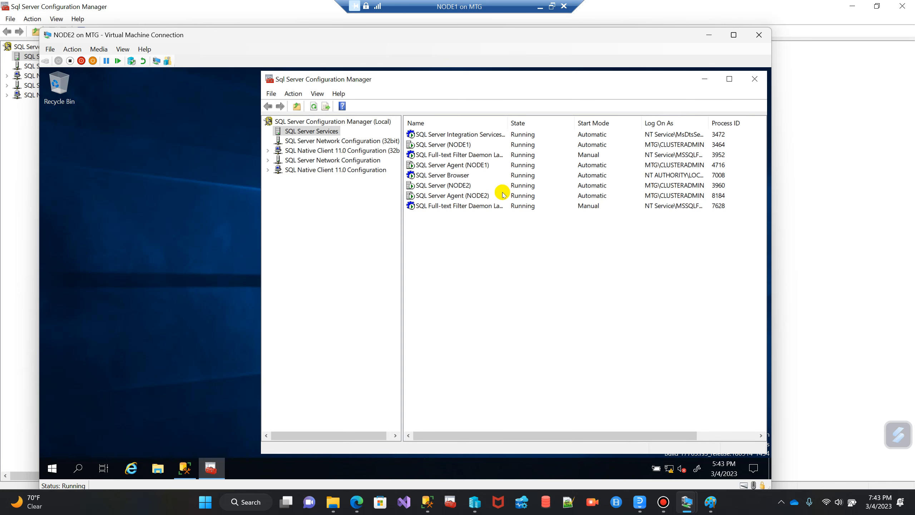
Step: Return to SQL Server Management Studio on NODE1 and try again to expand Always On High Availability under NODE1\NODE1
{"action": "left_click", "coordinate": [709, 38]}
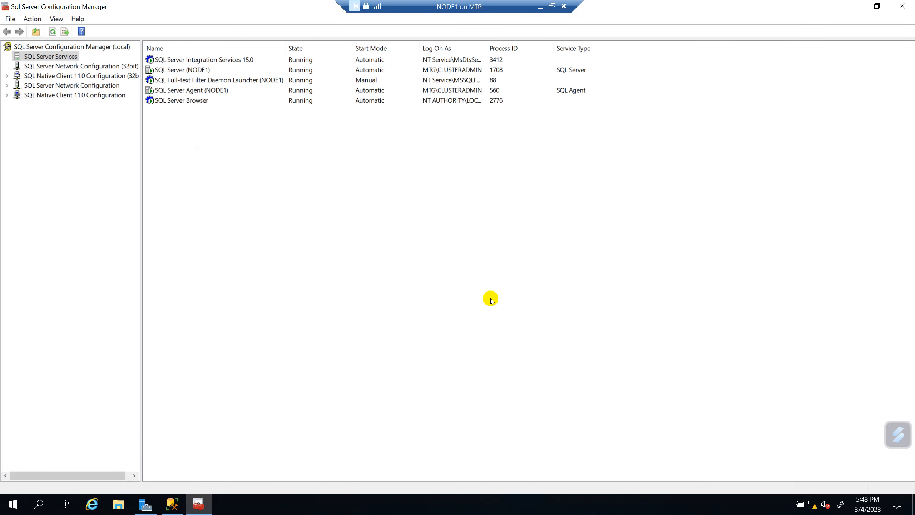
{"action": "left_click", "coordinate": [175, 510]}
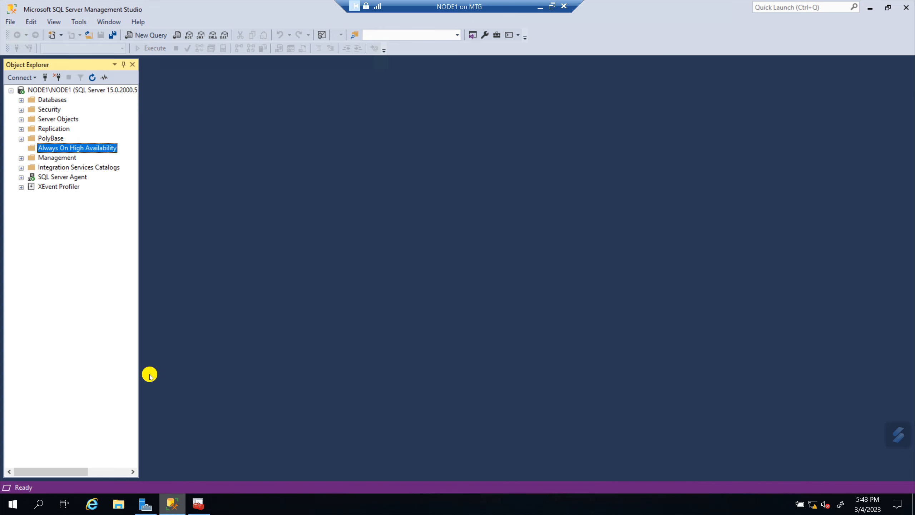
{"action": "left_click", "coordinate": [66, 91]}
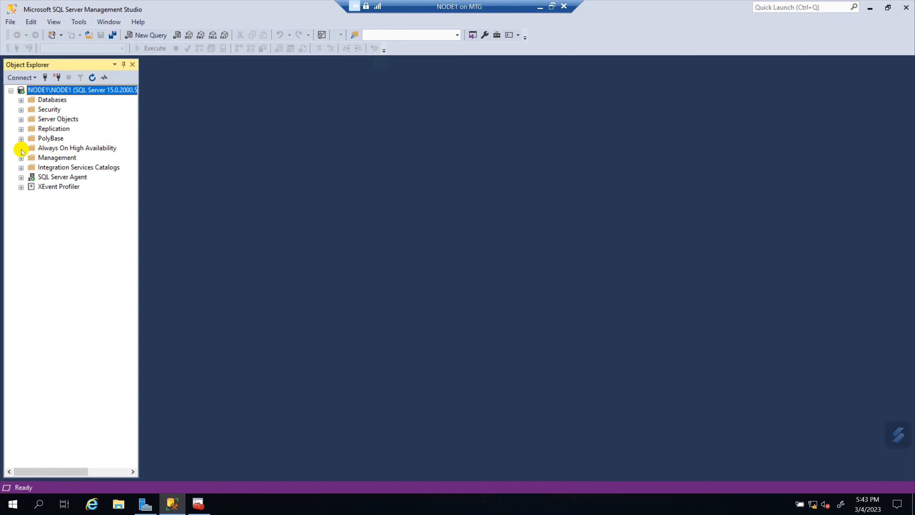
{"action": "left_click", "coordinate": [21, 148]}
{"action": "left_click", "coordinate": [589, 274]}
Step: Disconnect and reconnect Object Explorer to NODE1\NODE1, and try again to expand its Always On High Availability folder
{"action": "left_click", "coordinate": [58, 77]}
{"action": "left_click", "coordinate": [43, 77]}
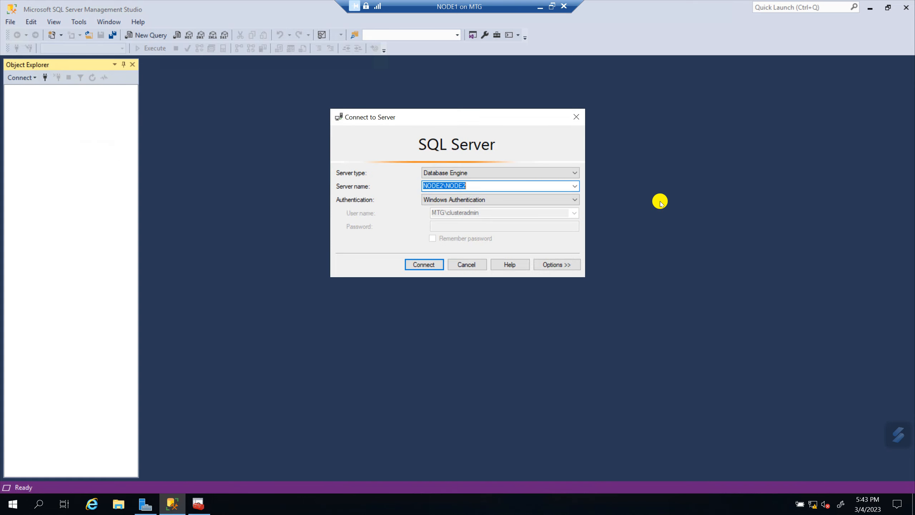
{"action": "left_click", "coordinate": [574, 186]}
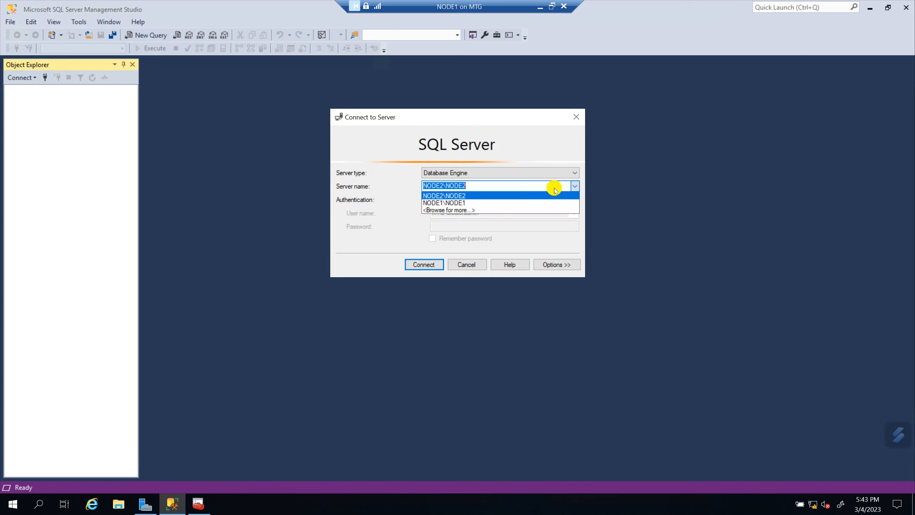
{"action": "left_click", "coordinate": [462, 197]}
{"action": "left_click", "coordinate": [426, 264]}
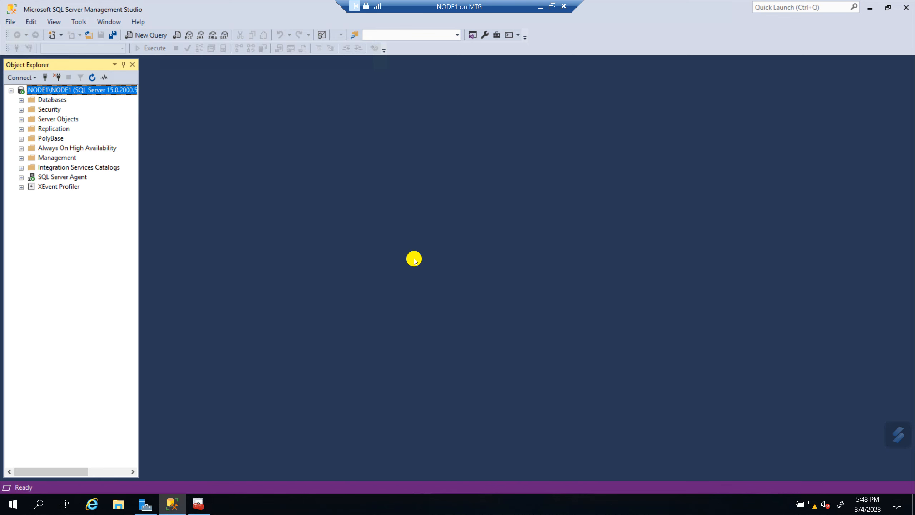
{"action": "left_click", "coordinate": [20, 148]}
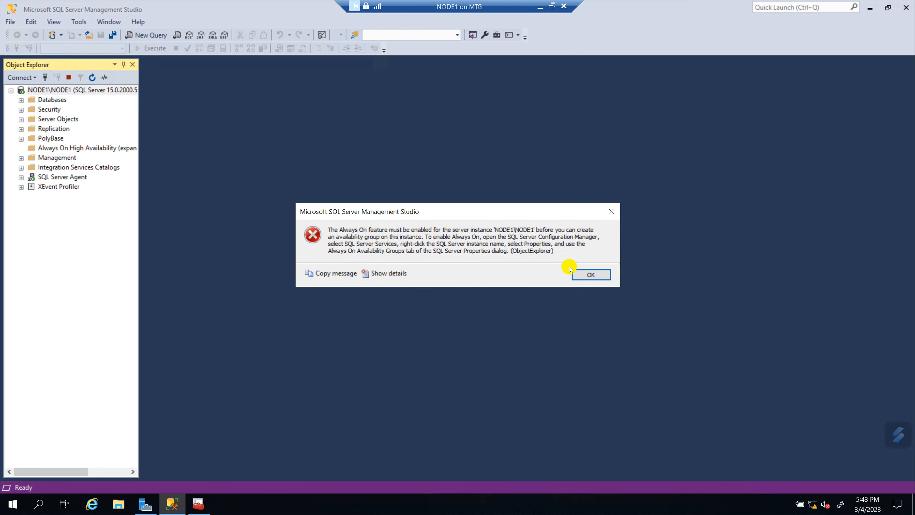
{"action": "left_click", "coordinate": [595, 272]}
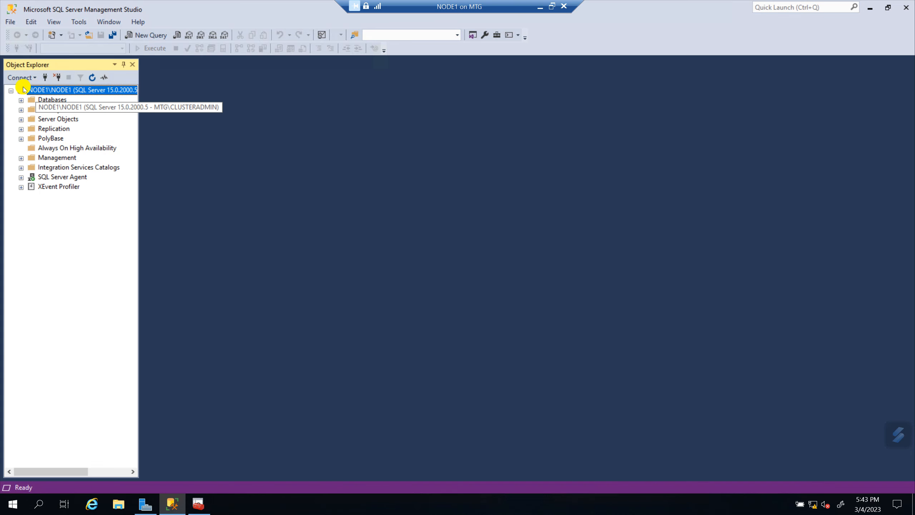
Step: Switch to SQL Server Configuration Manager and restart the SQL Server (NODE1) service
{"action": "left_click", "coordinate": [208, 503]}
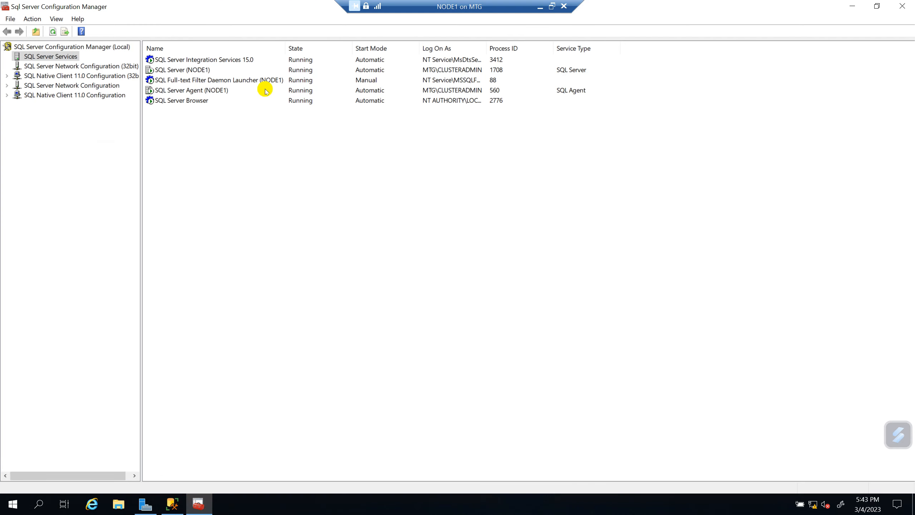
{"action": "left_click_drag", "start_coordinate": [285, 47], "coordinate": [319, 48]}
{"action": "left_click", "coordinate": [200, 72]}
{"action": "right_click", "coordinate": [200, 72]}
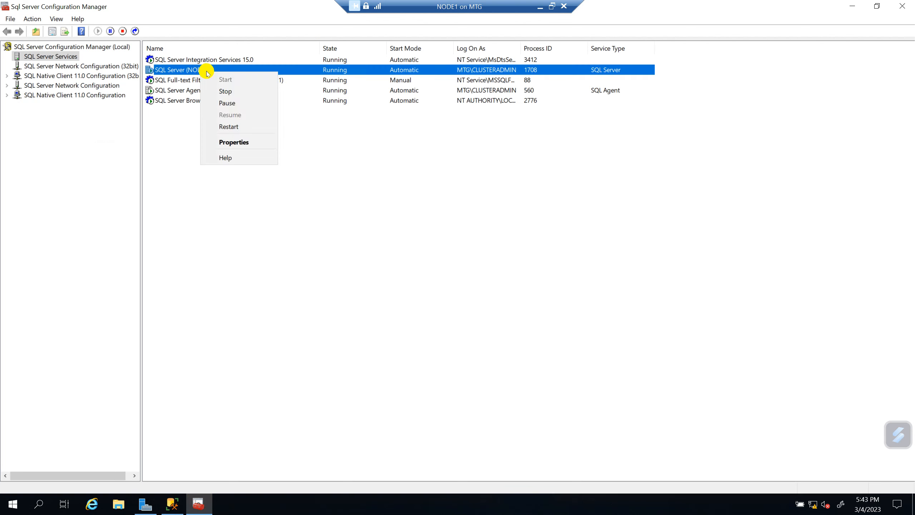
{"action": "left_click", "coordinate": [234, 132]}
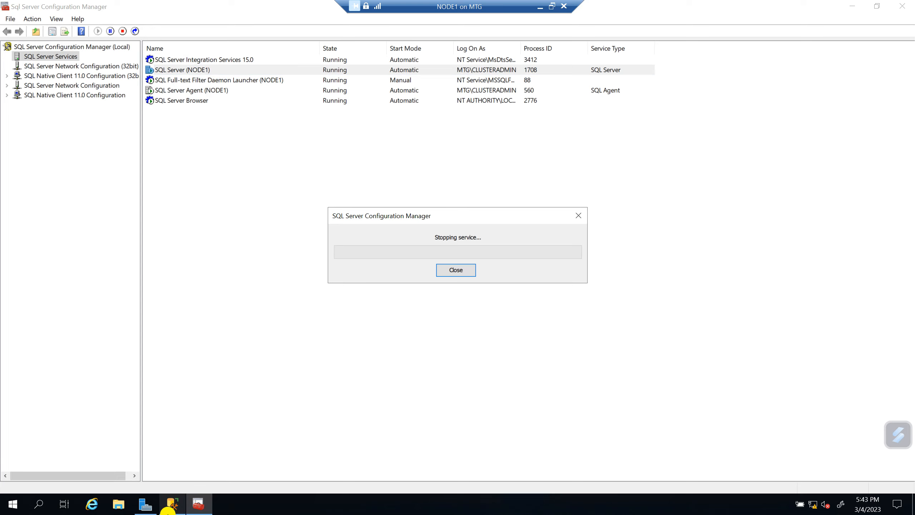
Step: Return to SQL Server Management Studio and also connect Object Explorer to the NODE2\NODE2 Database Engine with Windows Authentication
{"action": "left_click", "coordinate": [172, 503]}
{"action": "left_click", "coordinate": [45, 77]}
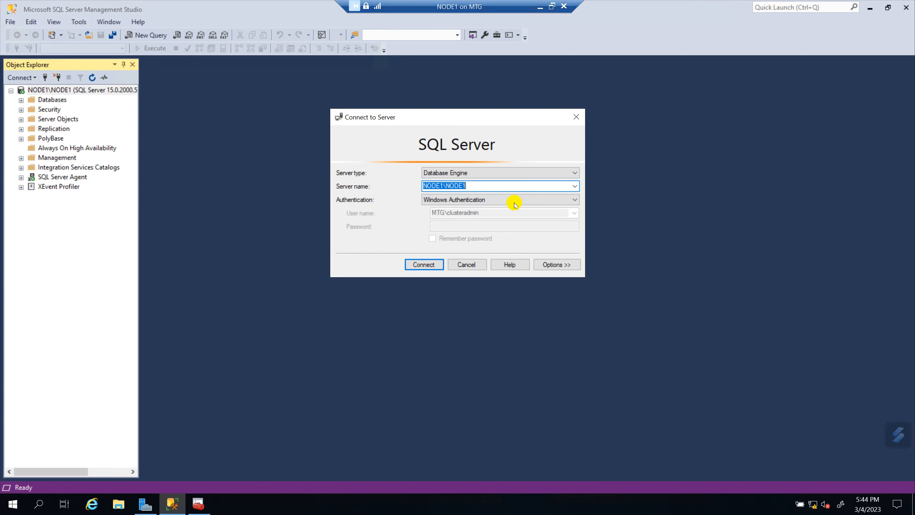
{"action": "left_click", "coordinate": [576, 187]}
{"action": "left_click", "coordinate": [435, 198]}
{"action": "left_click", "coordinate": [423, 264]}
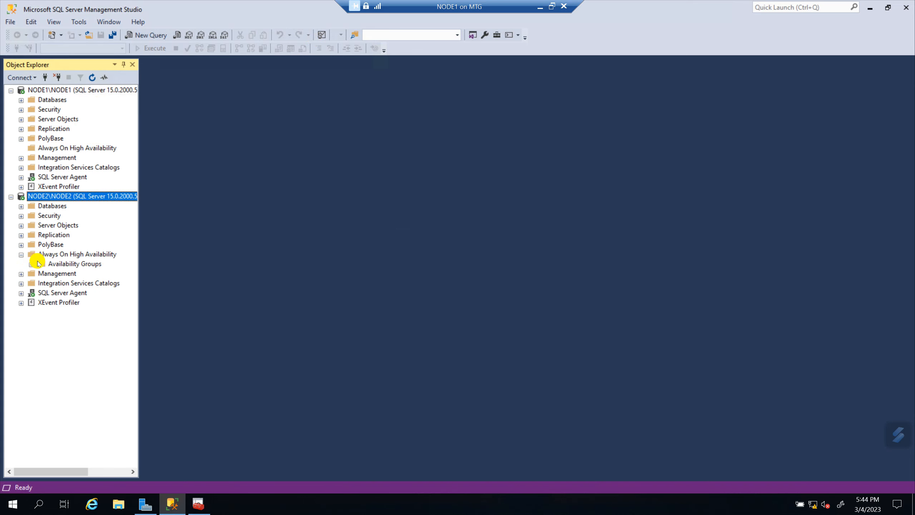
Step: Check the Availability Groups folder under Always On High Availability on NODE2\NODE2, and collapse the parent folder
{"action": "left_click", "coordinate": [62, 266]}
{"action": "left_click", "coordinate": [90, 254]}
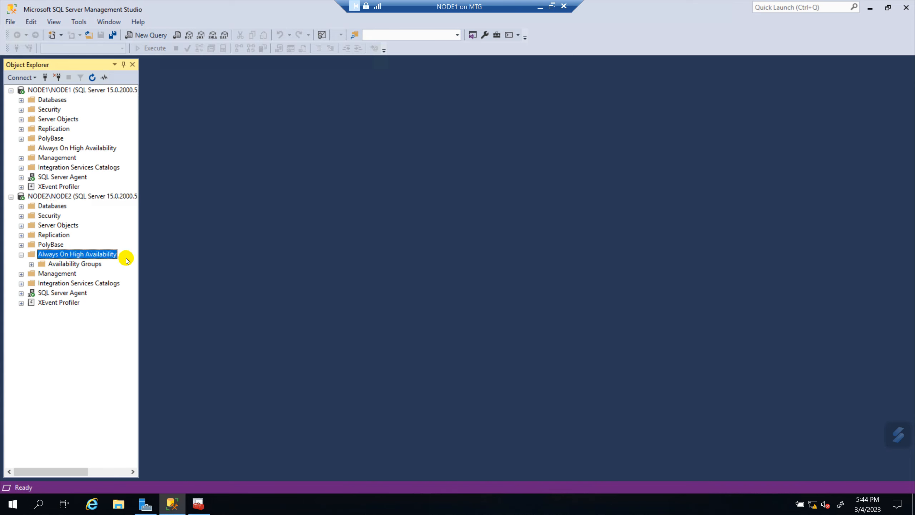
{"action": "left_click", "coordinate": [56, 264]}
{"action": "left_click", "coordinate": [32, 264]}
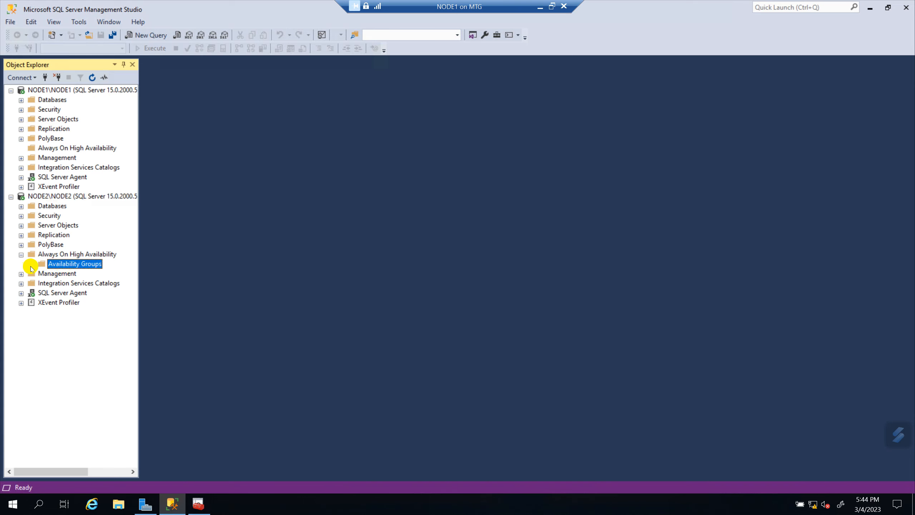
{"action": "left_click", "coordinate": [21, 254]}
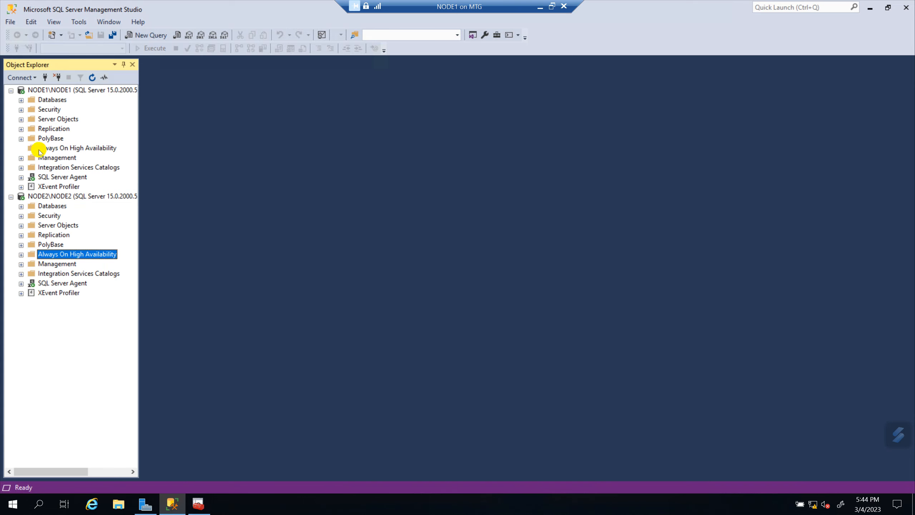
Step: Refresh NODE1\NODE1 and check that its Always On High Availability folder expands
{"action": "left_click", "coordinate": [98, 88]}
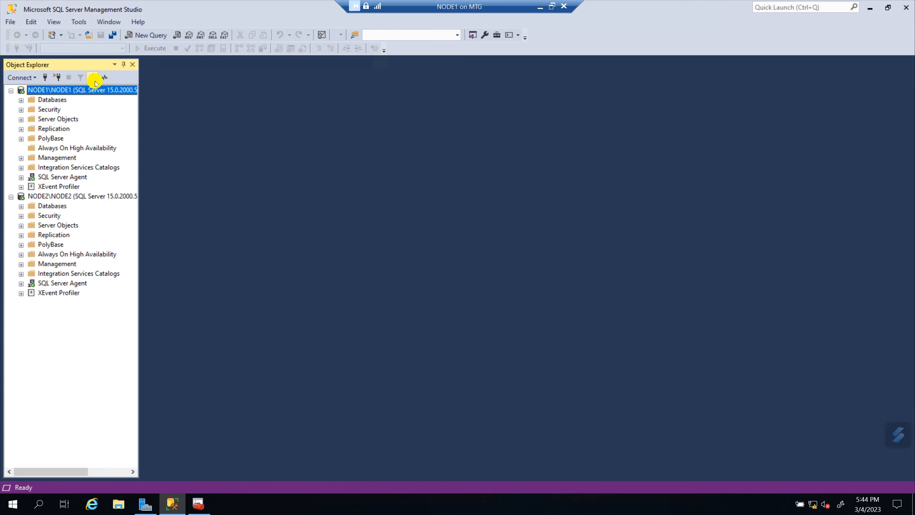
{"action": "left_click", "coordinate": [94, 80]}
{"action": "left_click", "coordinate": [21, 149]}
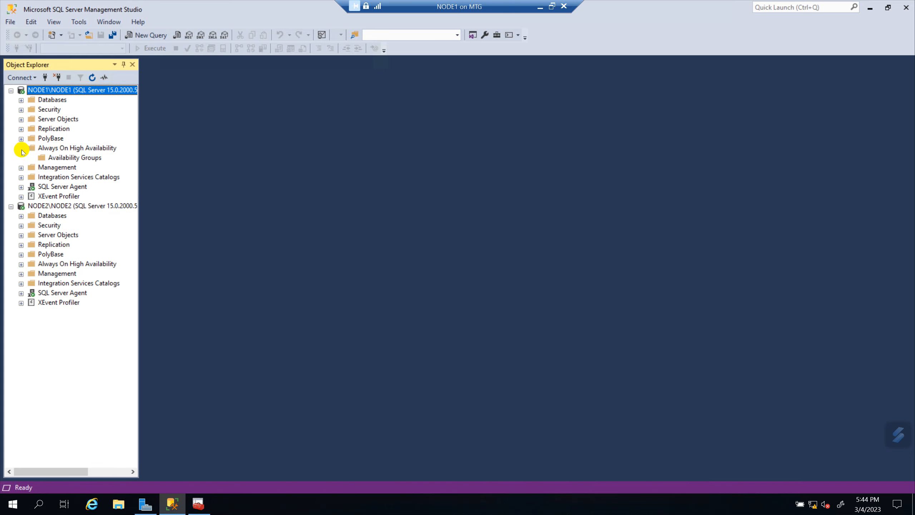
{"action": "left_click", "coordinate": [21, 148]}
Step: Expand the Databases folders of both instances and start a database restore on NODE1\NODE1, adding a backup file as the source device
{"action": "left_click", "coordinate": [21, 101]}
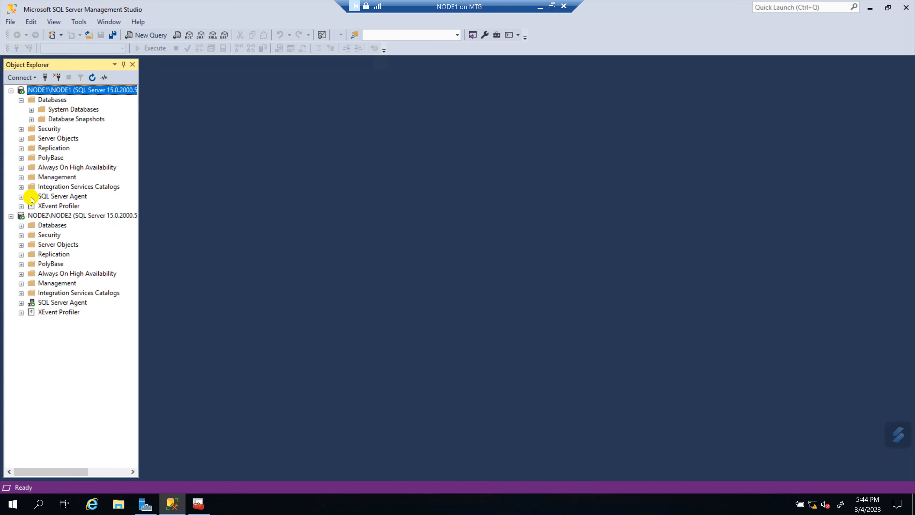
{"action": "left_click", "coordinate": [21, 225]}
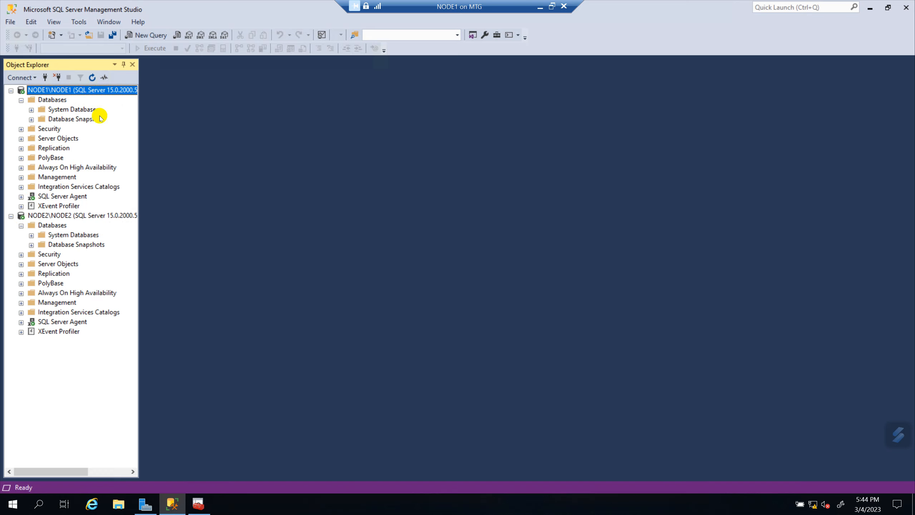
{"action": "right_click", "coordinate": [53, 100]}
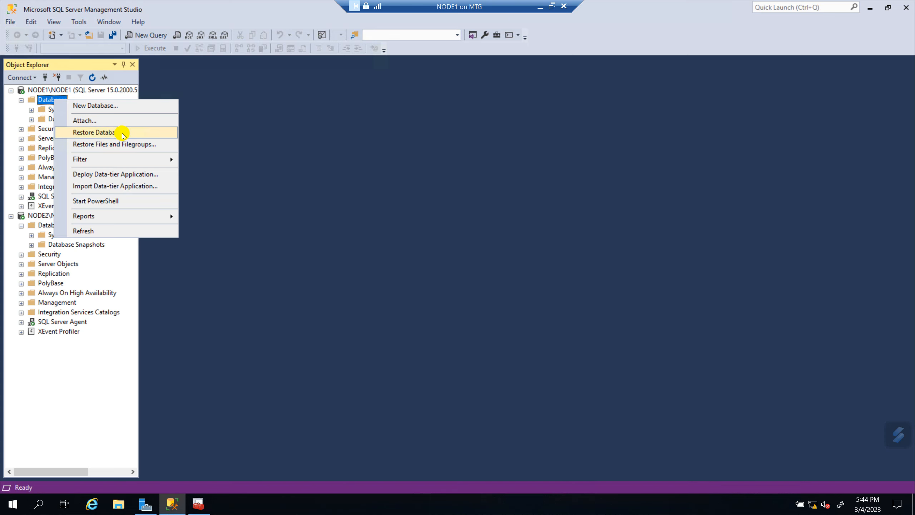
{"action": "left_click", "coordinate": [99, 132]}
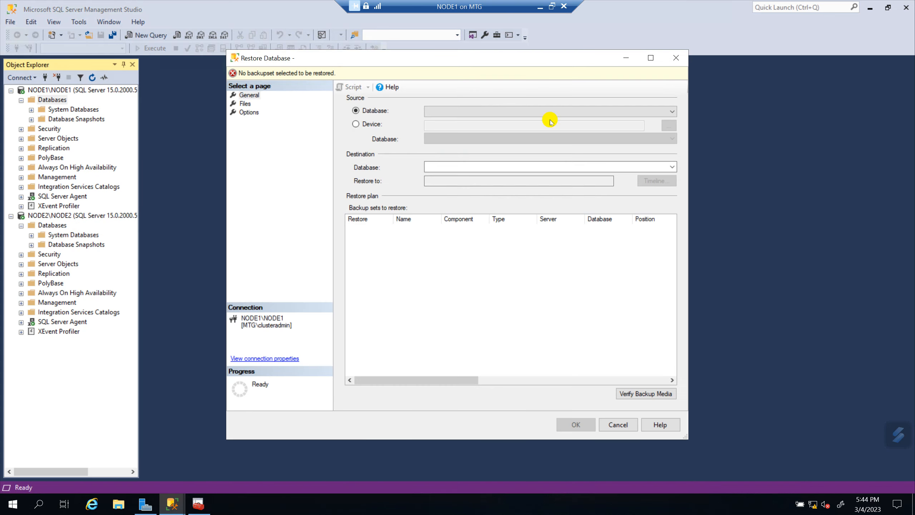
{"action": "left_click", "coordinate": [360, 125]}
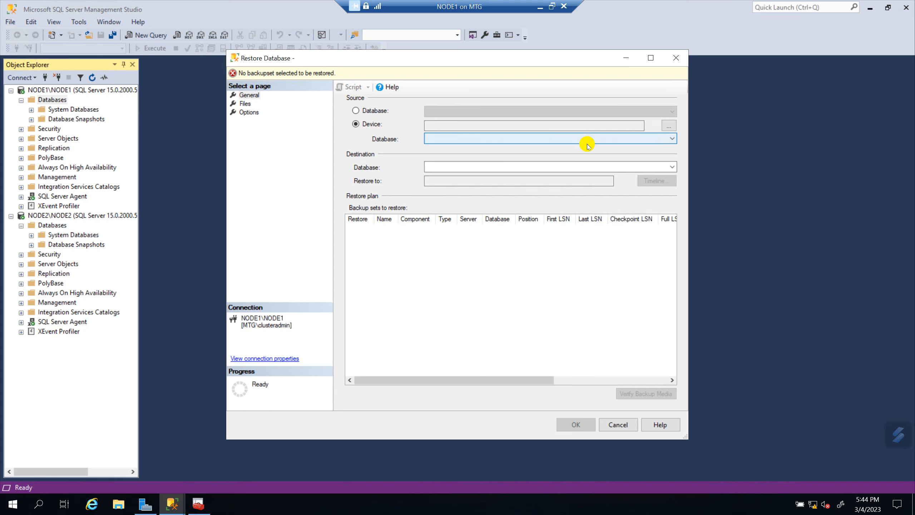
{"action": "left_click", "coordinate": [668, 126]}
{"action": "left_click", "coordinate": [542, 218]}
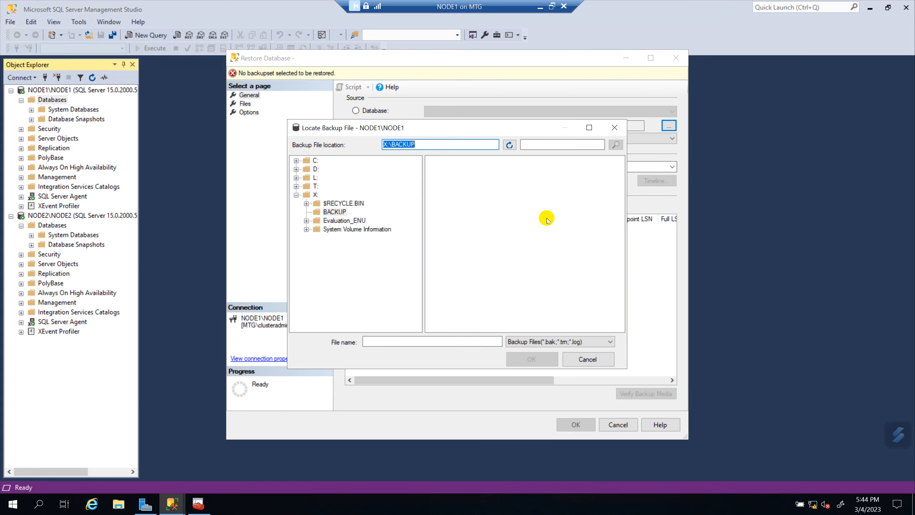
Step: Look for AdventureWorks2019.bak on the X: drive in the backup file browser and in File Explorer, and minimize File Explorer
{"action": "left_click", "coordinate": [337, 213]}
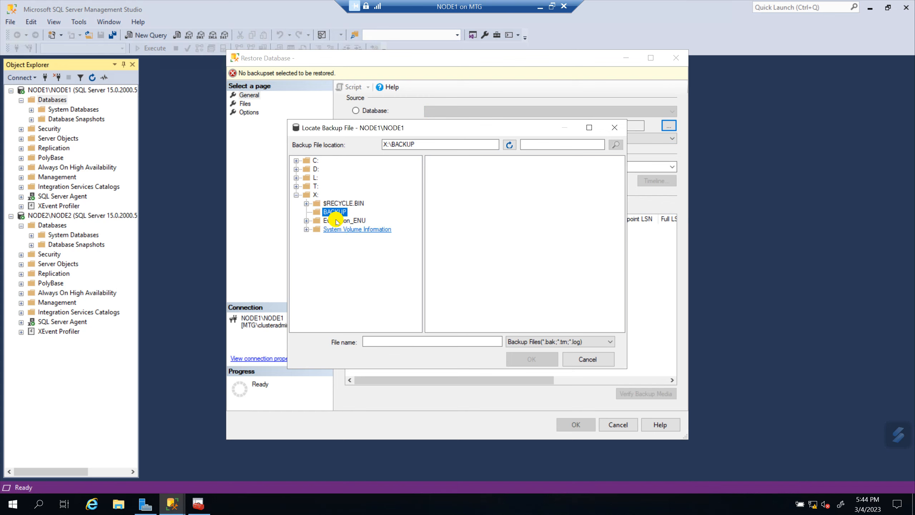
{"action": "left_click", "coordinate": [295, 195]}
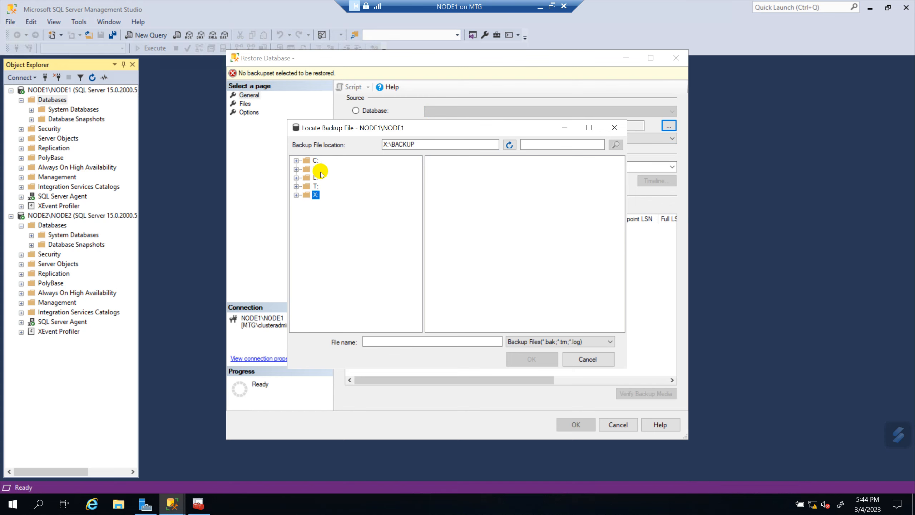
{"action": "left_click", "coordinate": [296, 196]}
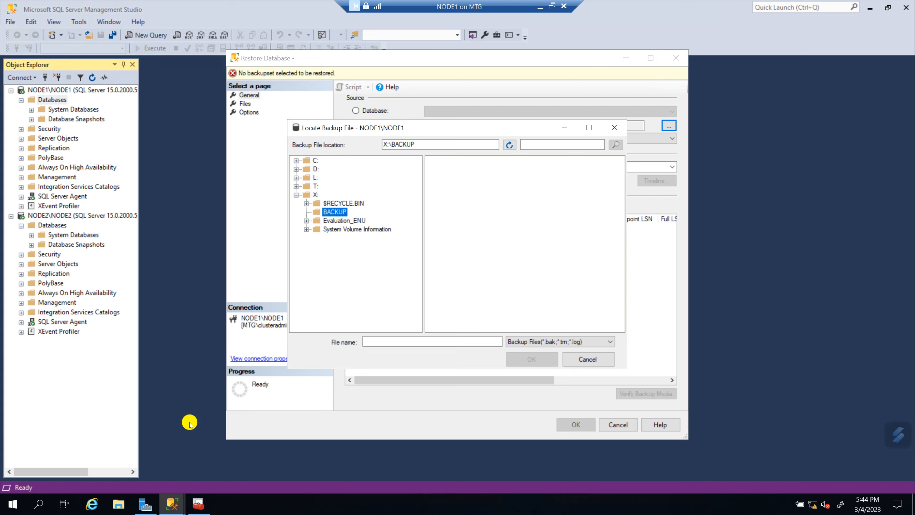
{"action": "left_click", "coordinate": [119, 504]}
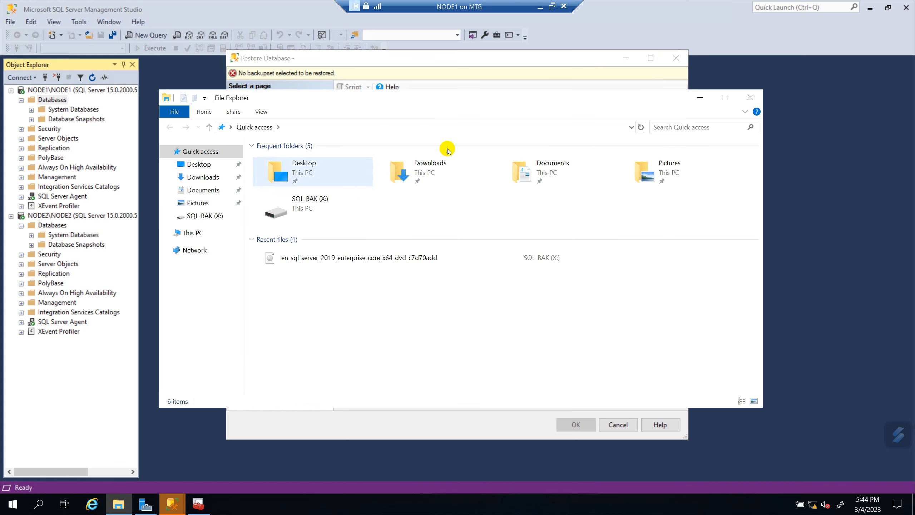
{"action": "left_click", "coordinate": [191, 239]}
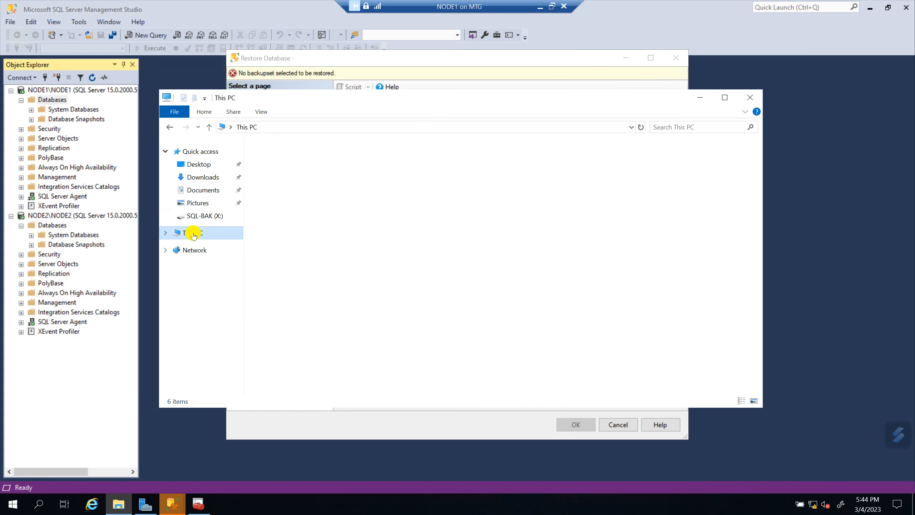
{"action": "double_click", "coordinate": [444, 308]}
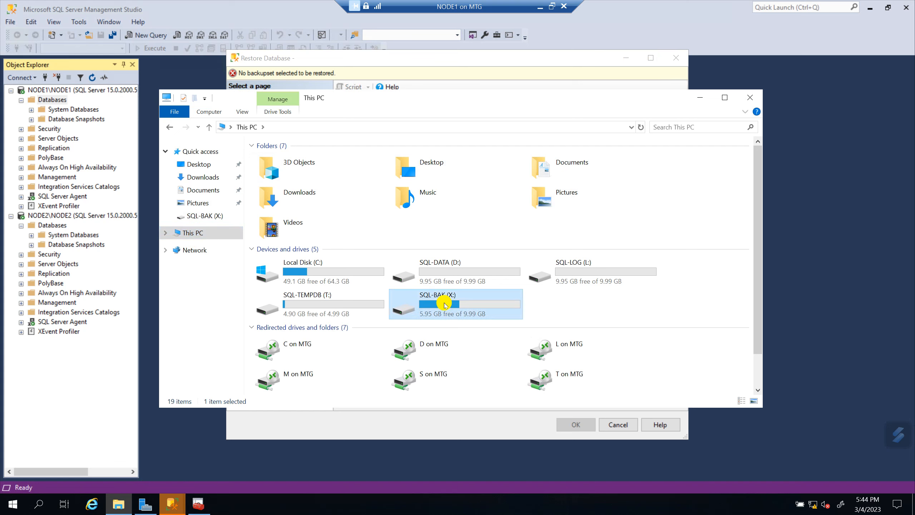
{"action": "left_click", "coordinate": [320, 184]}
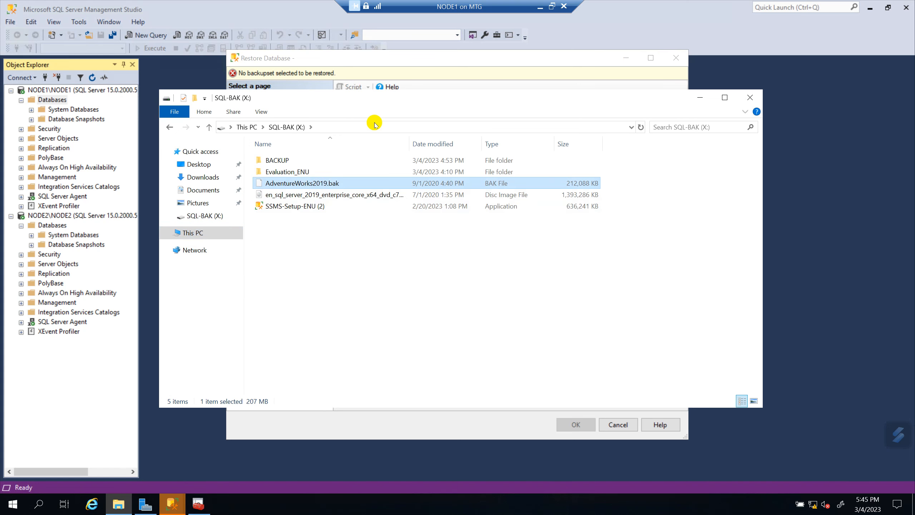
{"action": "left_click", "coordinate": [375, 123]}
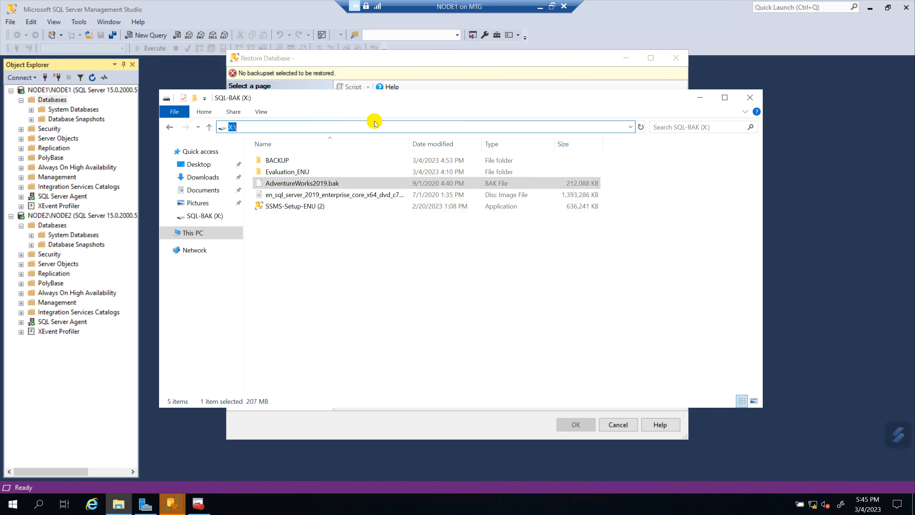
{"action": "left_click", "coordinate": [699, 97]}
Step: Set the backup file location to X:\, show all files, and choose AdventureWorks2019.bak as the restore source
{"action": "left_click_drag", "start_coordinate": [441, 143], "coordinate": [335, 145]}
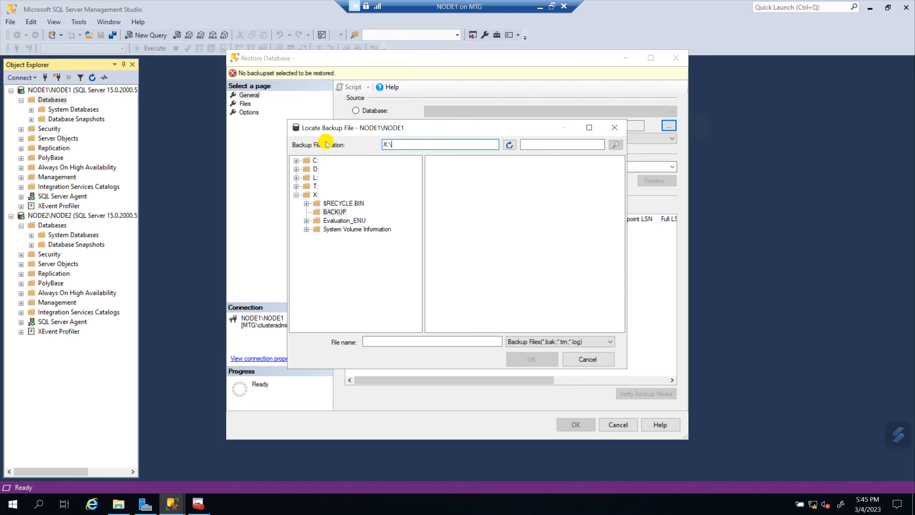
{"action": "left_click", "coordinate": [608, 342]}
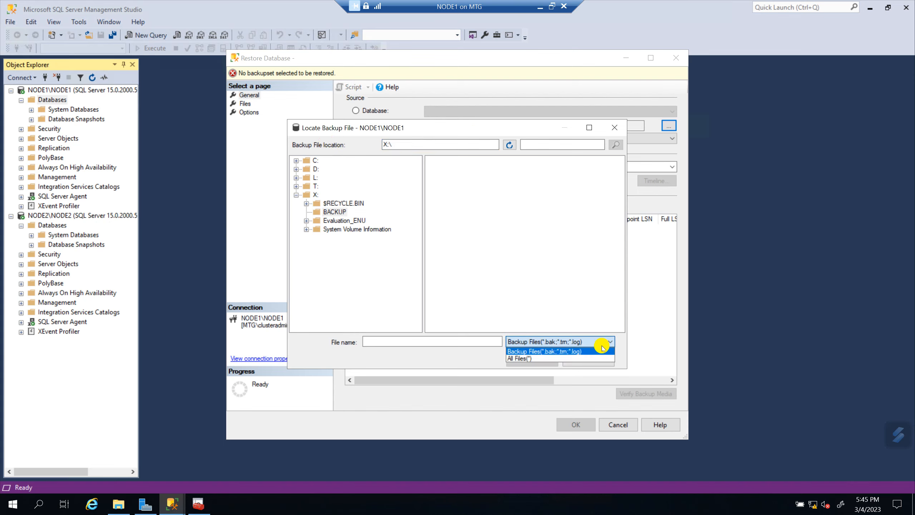
{"action": "left_click", "coordinate": [536, 356]}
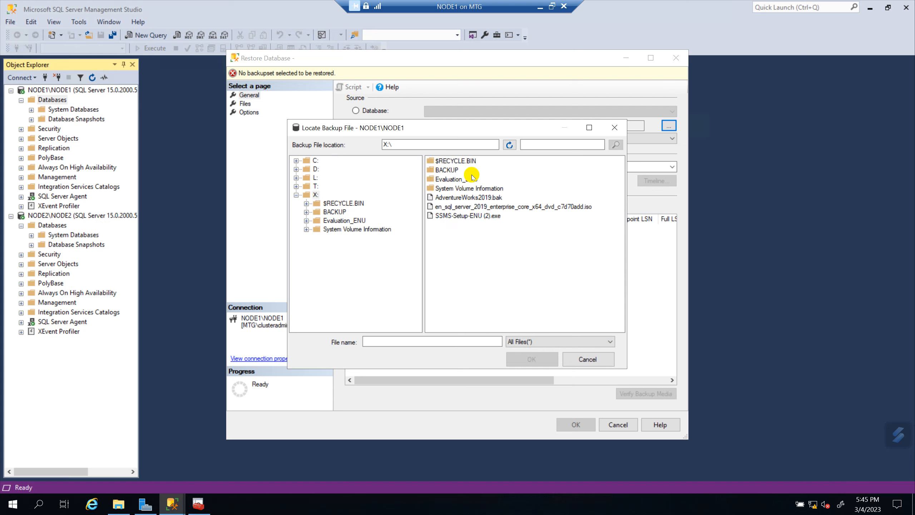
{"action": "left_click", "coordinate": [454, 197]}
{"action": "left_click", "coordinate": [532, 359]}
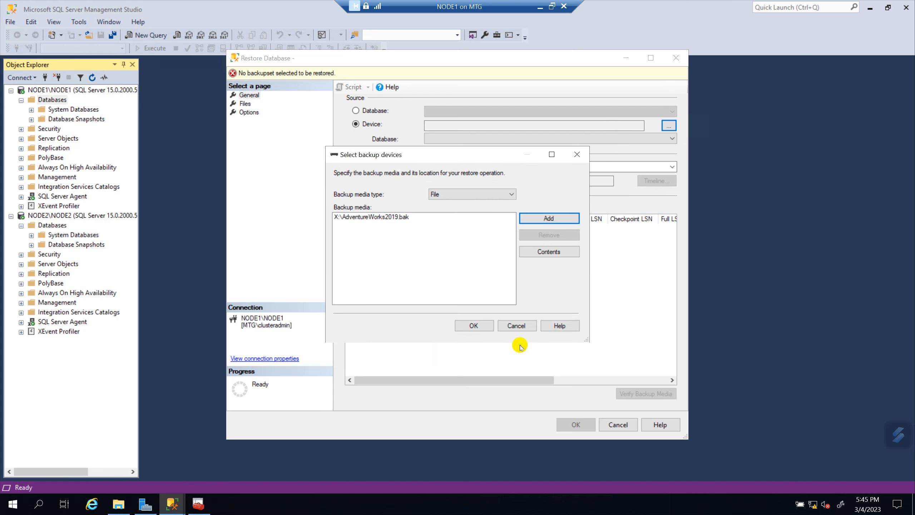
{"action": "left_click", "coordinate": [473, 326]}
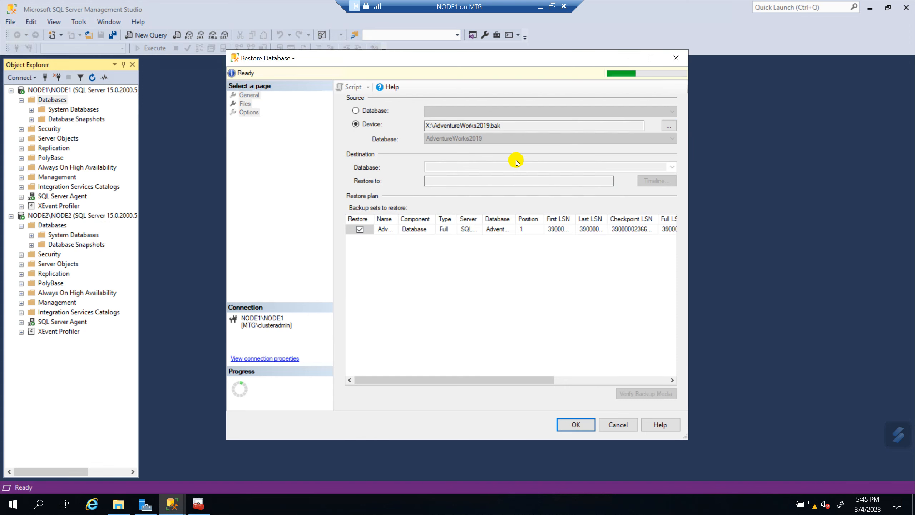
Step: Relocate all files to the D:\DATA and L:\LOG folders, restore the AdventureWorks2019 database, and widen Object Explorer slightly
{"action": "left_click", "coordinate": [245, 104]}
{"action": "left_click", "coordinate": [355, 113]}
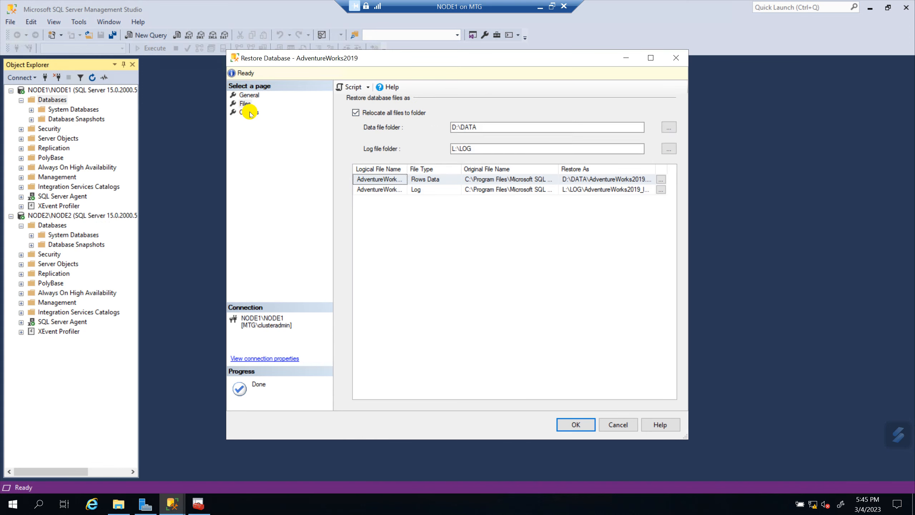
{"action": "left_click", "coordinate": [578, 424]}
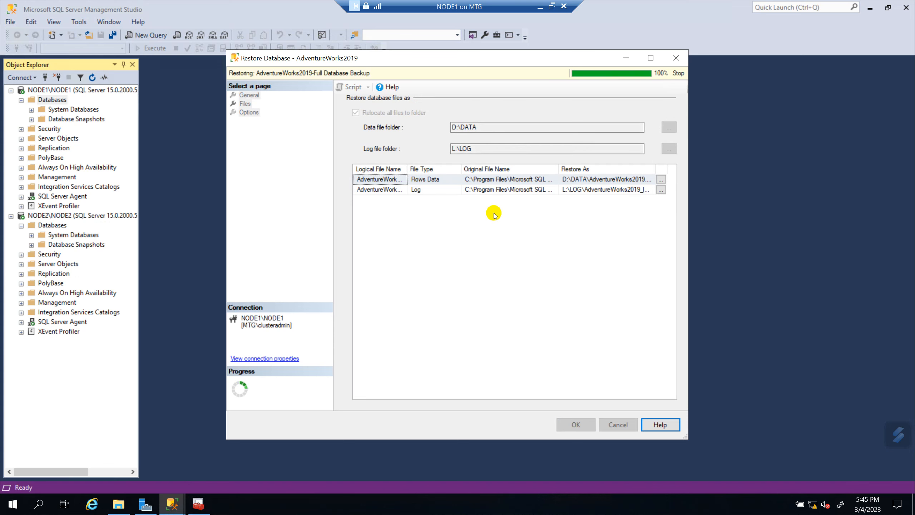
{"action": "left_click", "coordinate": [534, 290]}
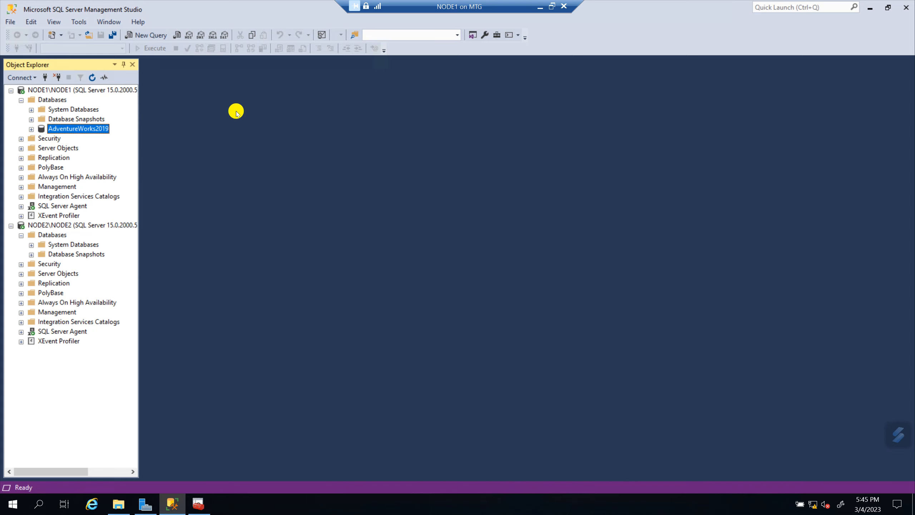
{"action": "left_click_drag", "start_coordinate": [138, 137], "coordinate": [157, 136]}
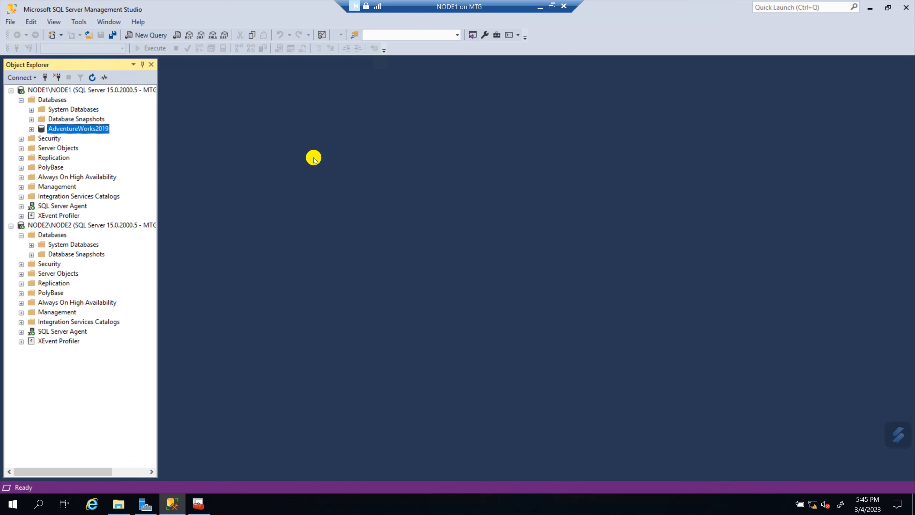
Step: Set the recovery model of the AdventureWorks2019 database on NODE1 to Full
{"action": "right_click", "coordinate": [57, 127]}
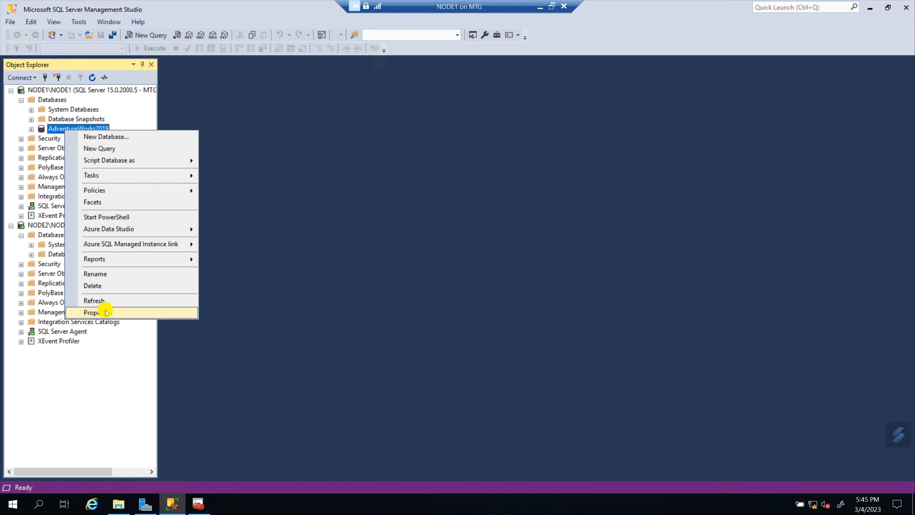
{"action": "left_click", "coordinate": [107, 310]}
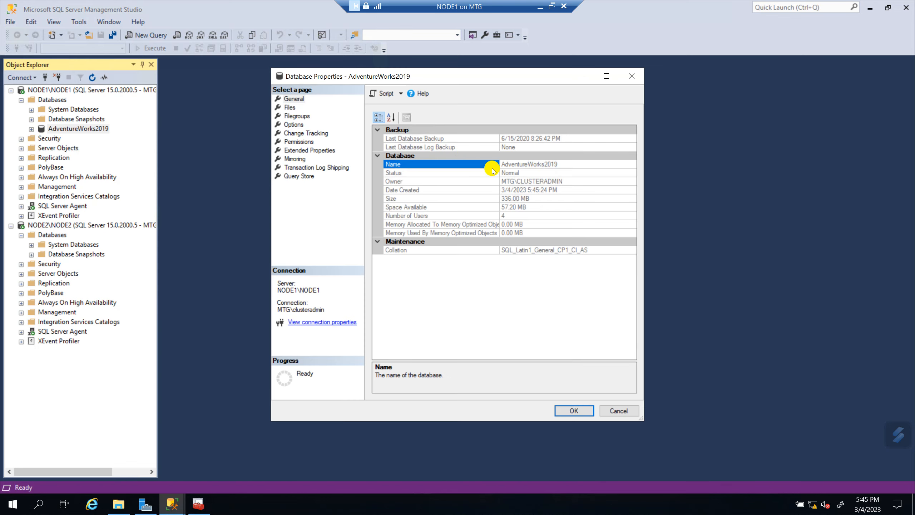
{"action": "left_click", "coordinate": [295, 125]}
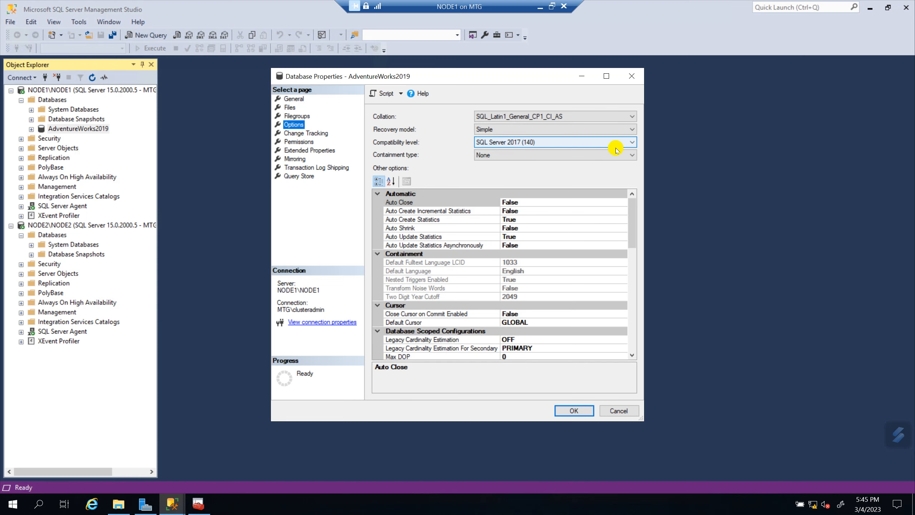
{"action": "left_click", "coordinate": [547, 130]}
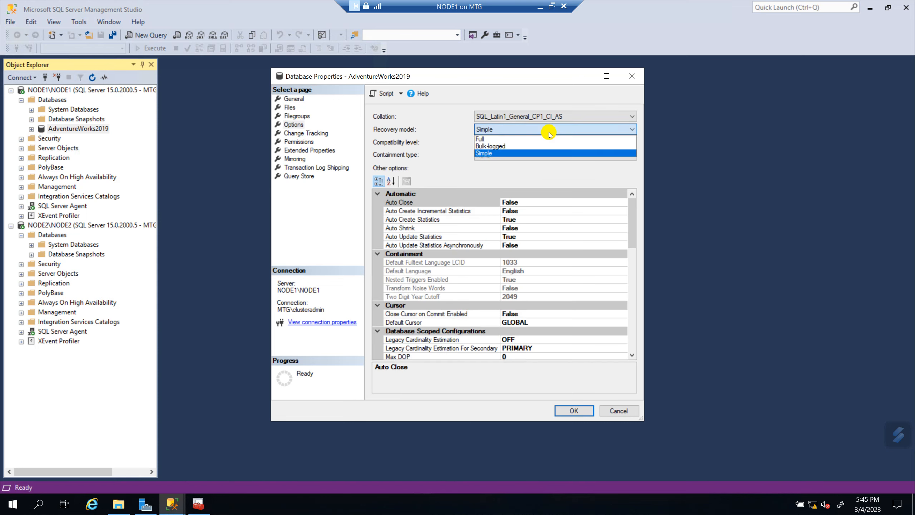
{"action": "left_click", "coordinate": [488, 139]}
{"action": "left_click", "coordinate": [575, 410]}
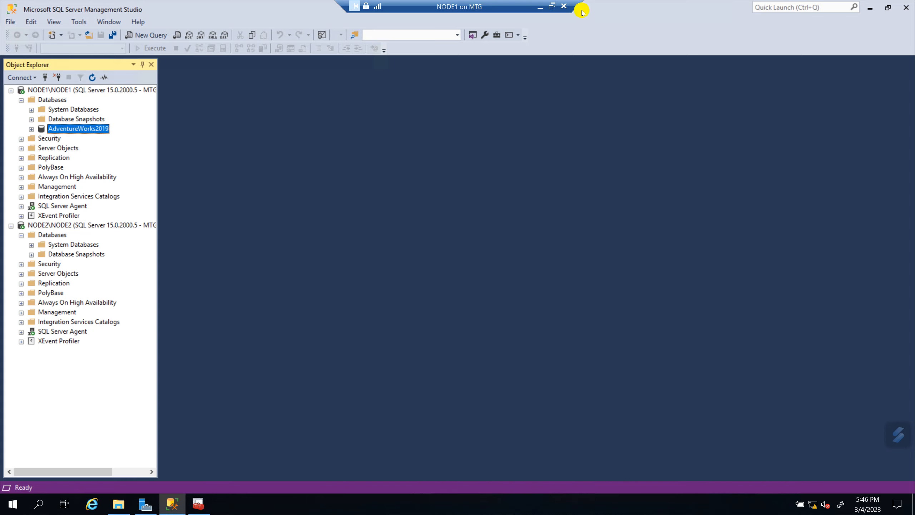
Step: Switch to the DC virtual machine and copy the network path of the shared FileShare_Witness folder
{"action": "left_click", "coordinate": [540, 10]}
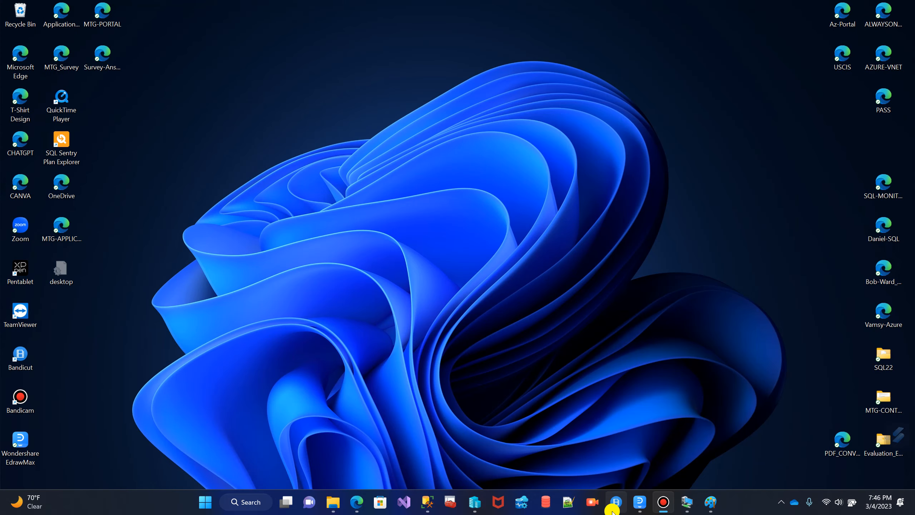
{"action": "mouse_move", "coordinate": [688, 509]}
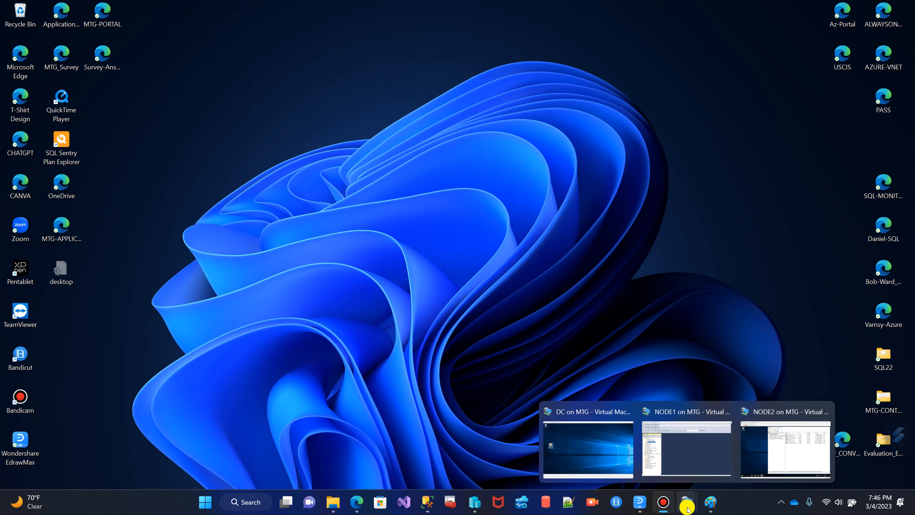
{"action": "left_click", "coordinate": [613, 449]}
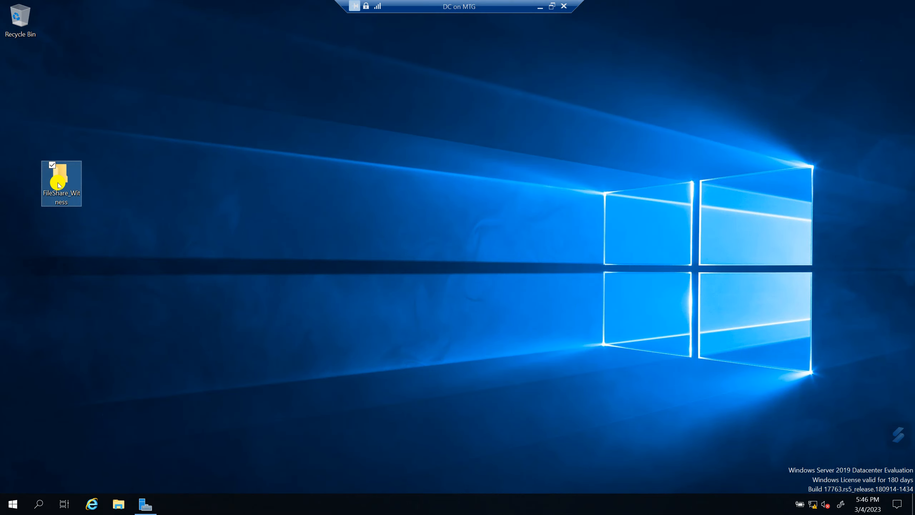
{"action": "right_click", "coordinate": [59, 182]}
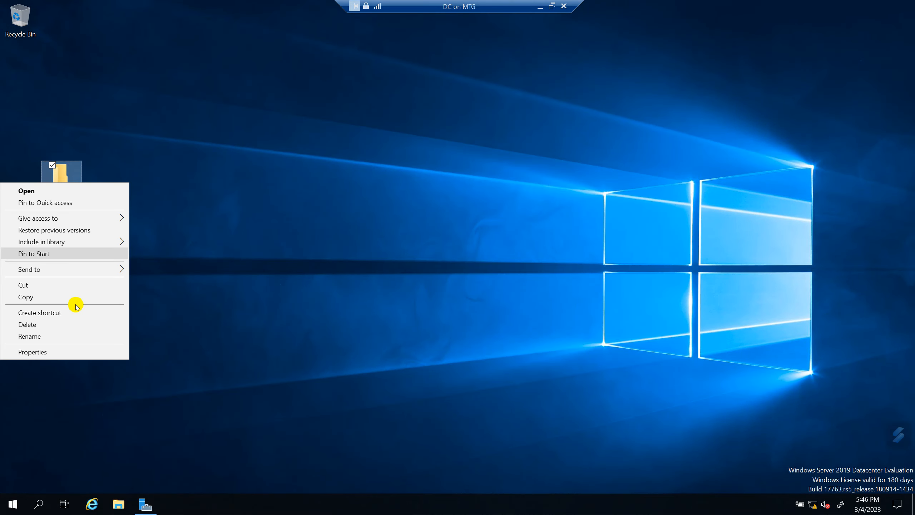
{"action": "left_click", "coordinate": [66, 350]}
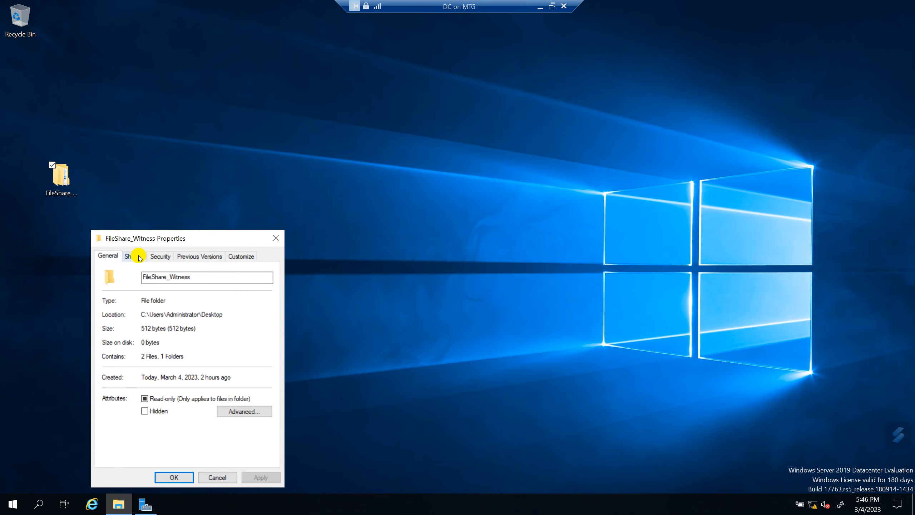
{"action": "left_click", "coordinate": [139, 258]}
{"action": "left_click_drag", "start_coordinate": [249, 314], "coordinate": [110, 310]}
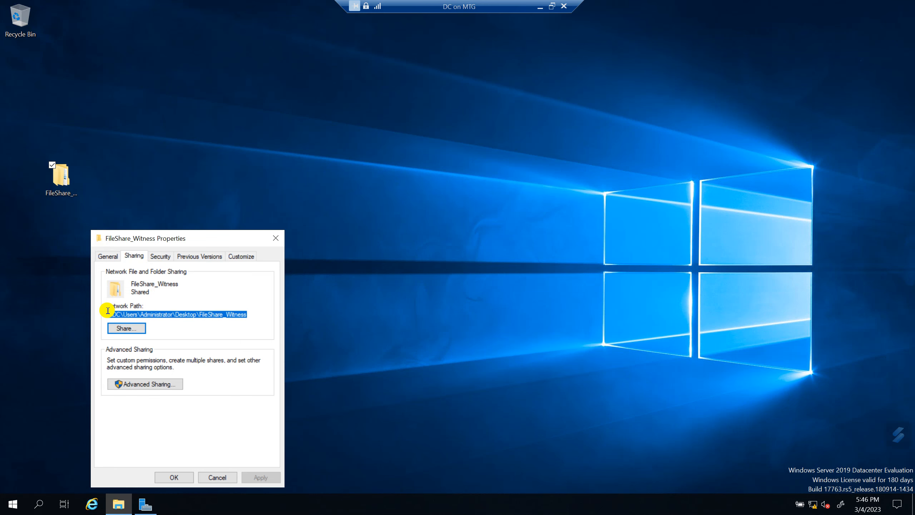
{"action": "right_click", "coordinate": [161, 316]}
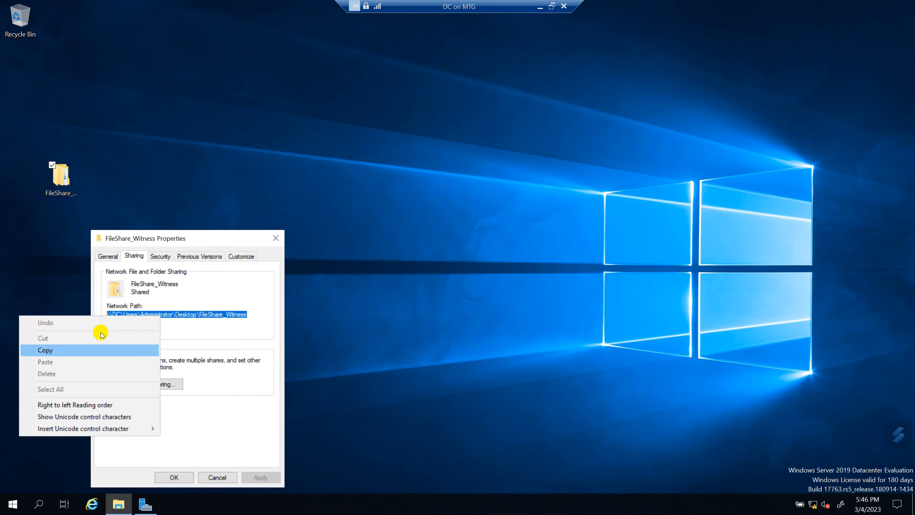
{"action": "left_click", "coordinate": [97, 349]}
Step: Switch back to the NODE1 virtual machine, start a backup of AdventureWorks2019 and remove the existing X:\AdventureWorks2019.bak destination
{"action": "left_click", "coordinate": [540, 6]}
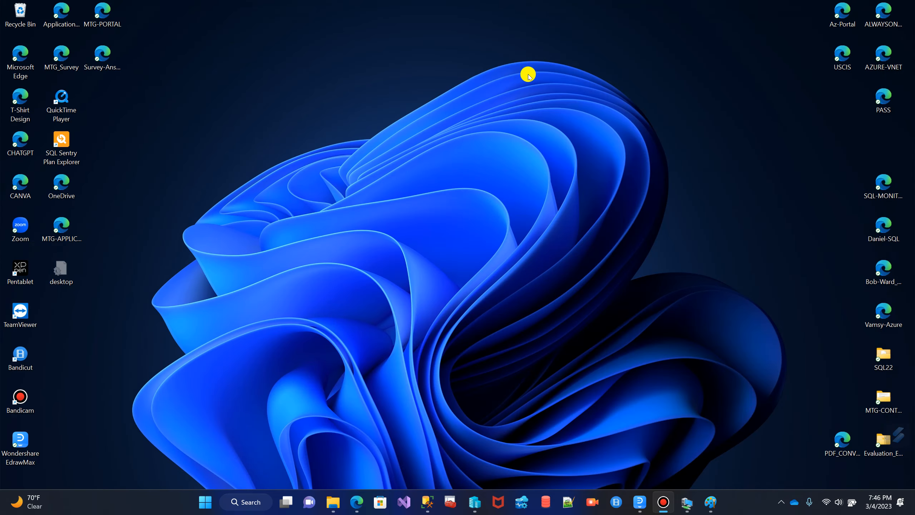
{"action": "mouse_move", "coordinate": [686, 511]}
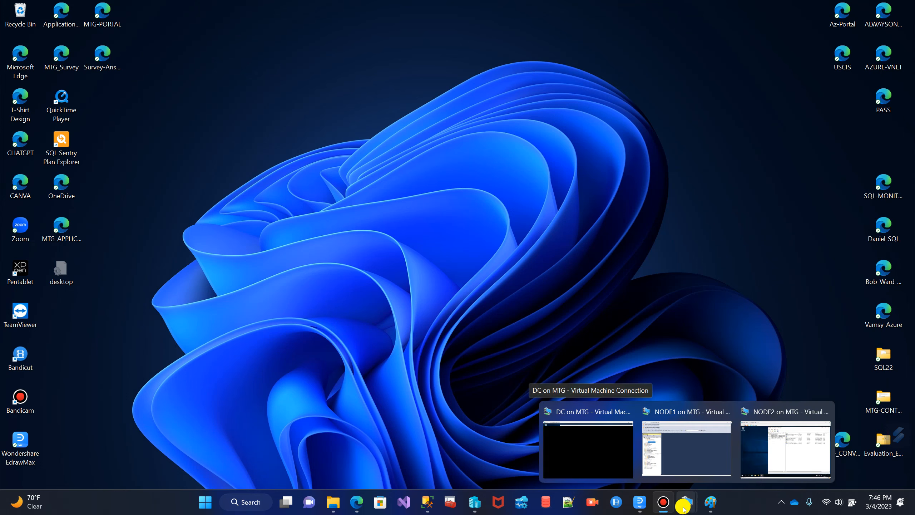
{"action": "left_click", "coordinate": [693, 461]}
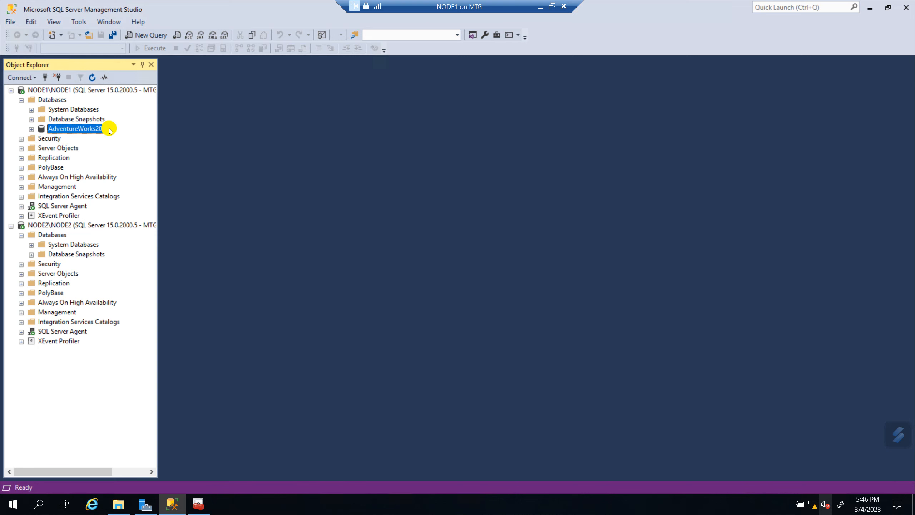
{"action": "right_click", "coordinate": [71, 130]}
{"action": "mouse_move", "coordinate": [124, 176]}
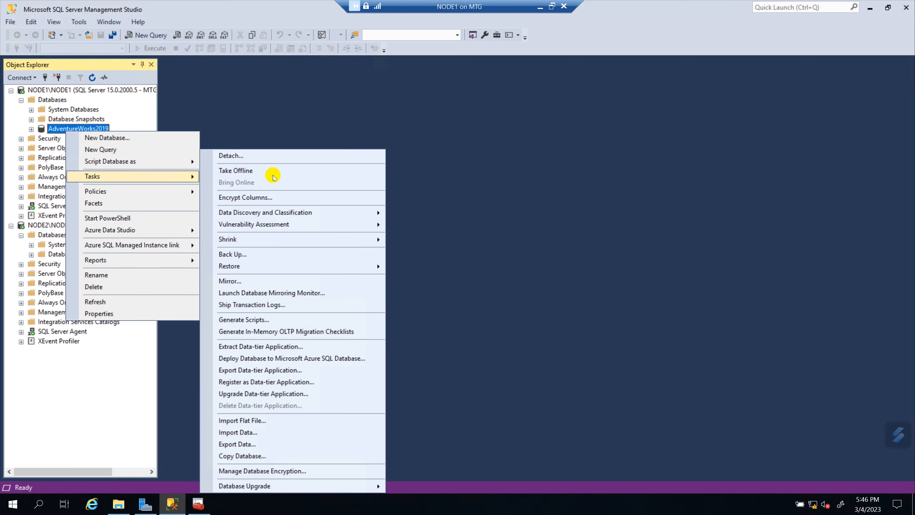
{"action": "left_click", "coordinate": [274, 255]}
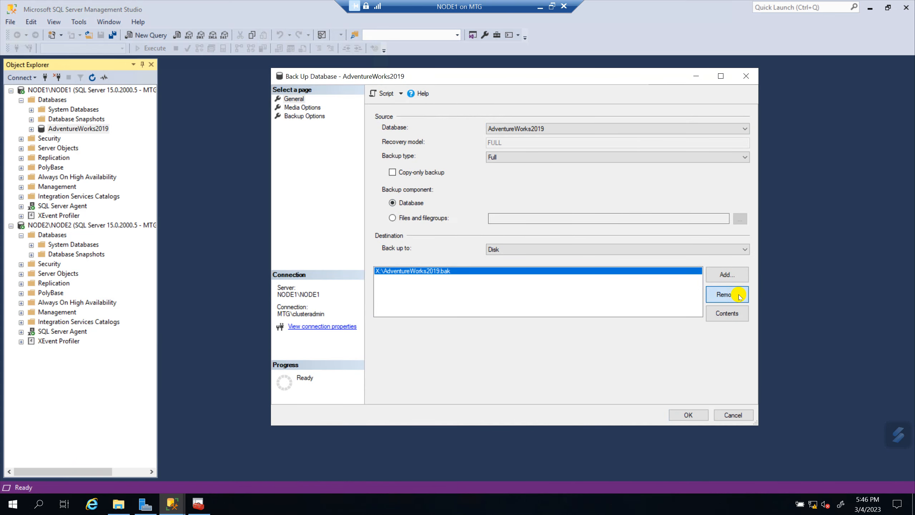
{"action": "left_click", "coordinate": [727, 295]}
Step: Add the backup destination \\DC\Users\Administrator\Desktop\FileShare_Witness\aDVENTUREWORKS19.bak and run the full backup
{"action": "left_click", "coordinate": [719, 274]}
{"action": "key", "text": "ctrl+v"}
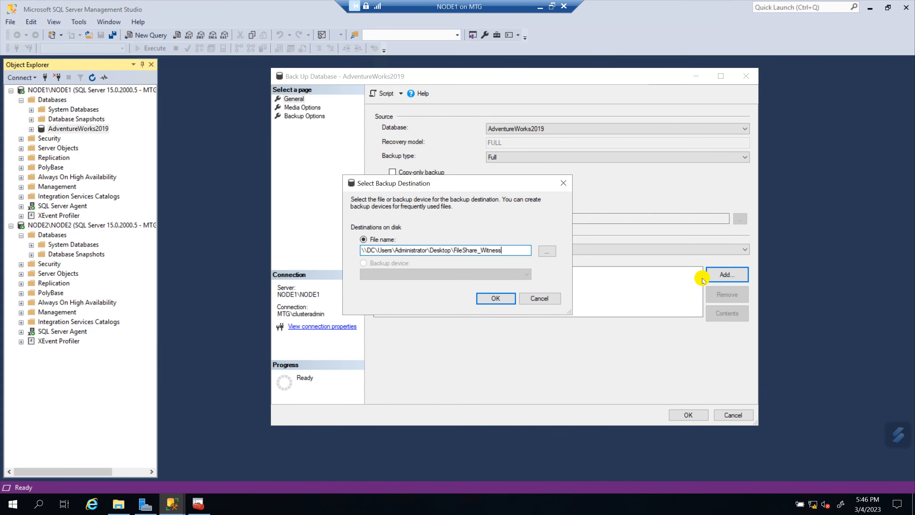
{"action": "type", "text": "\\"}
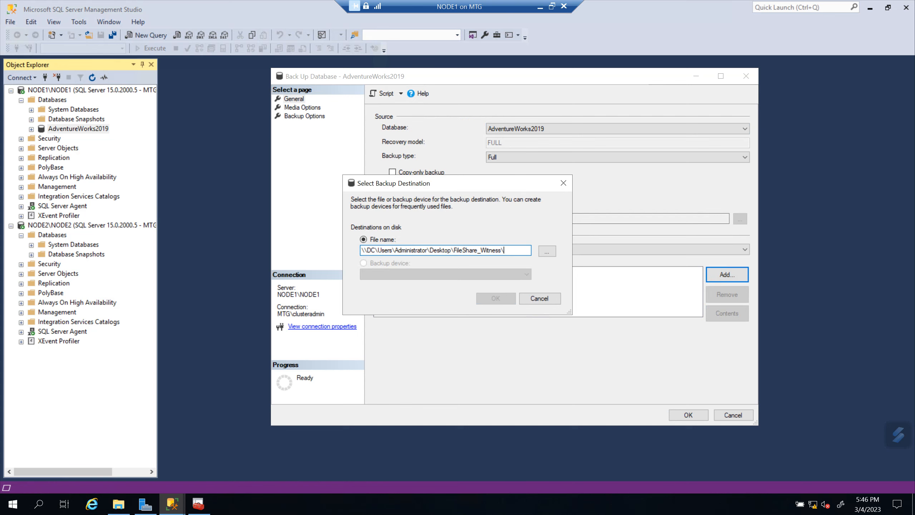
{"action": "type", "text": "aDVEN"}
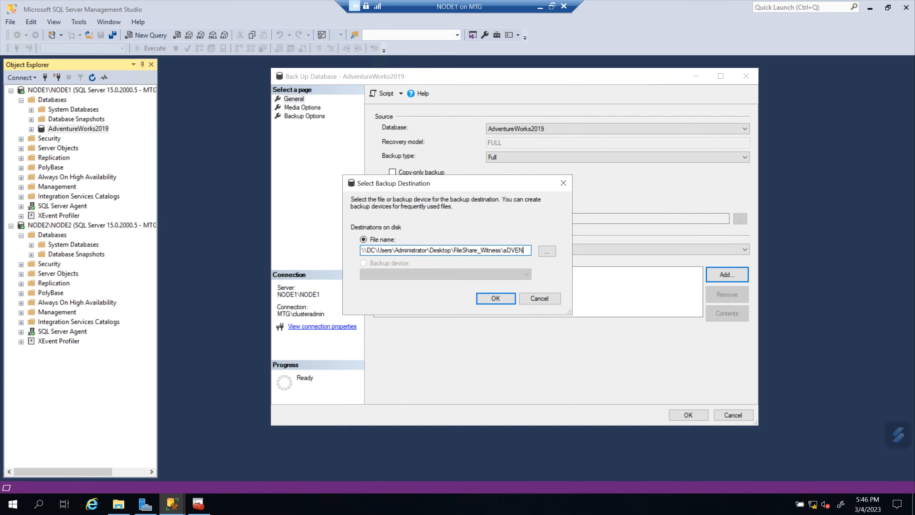
{"action": "type", "text": "TURE"}
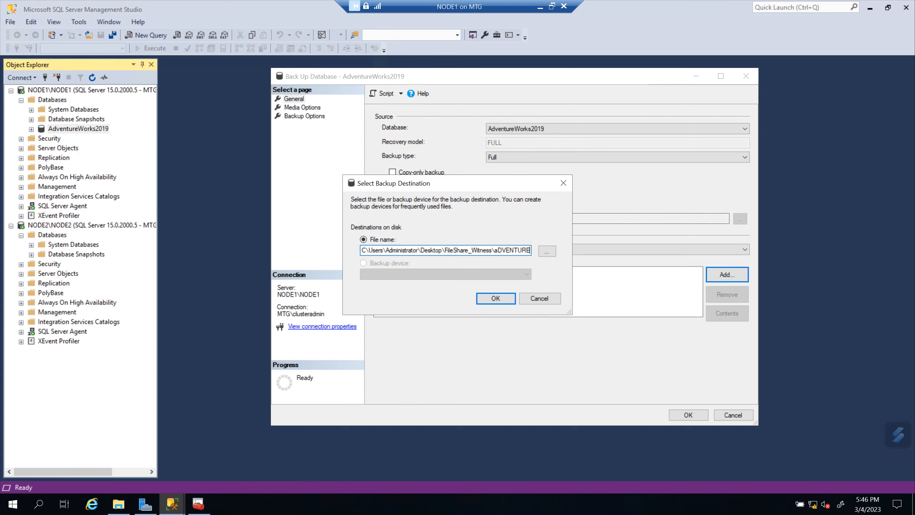
{"action": "type", "text": "WORKS"}
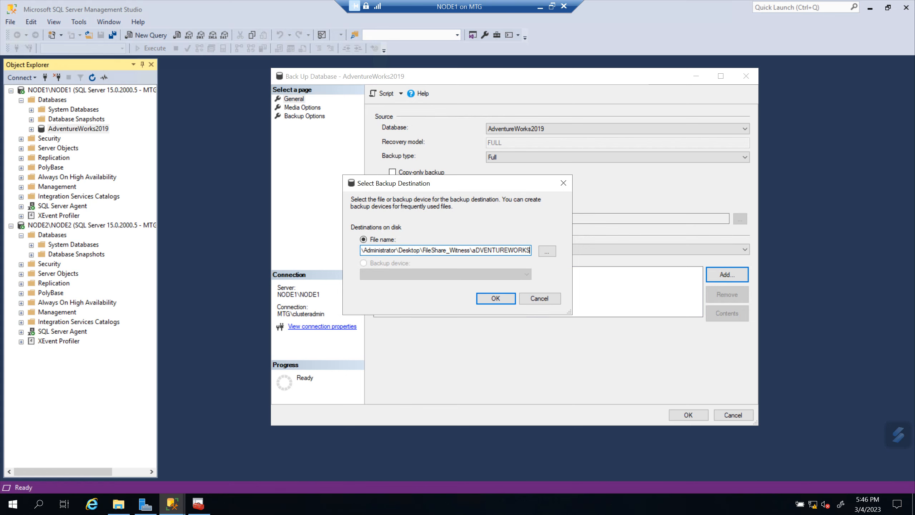
{"action": "type", "text": "19"}
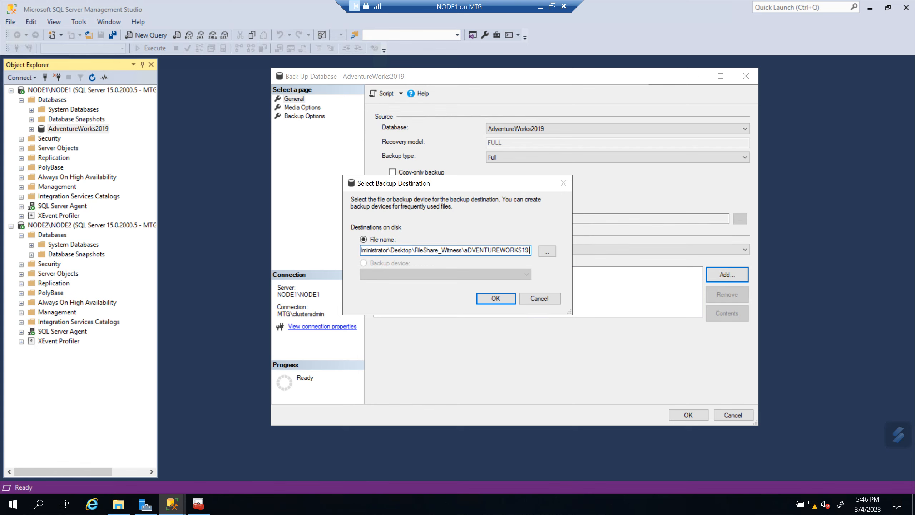
{"action": "type", "text": ".bak"}
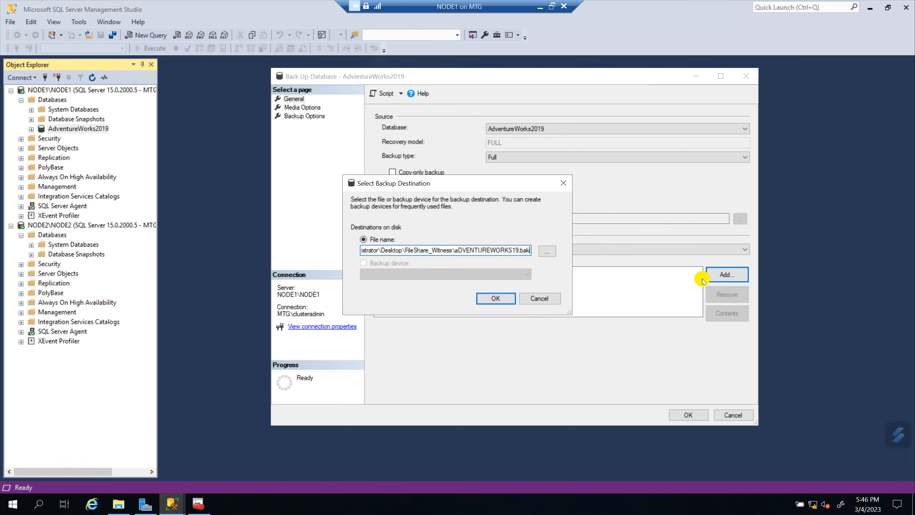
{"action": "left_click", "coordinate": [494, 298]}
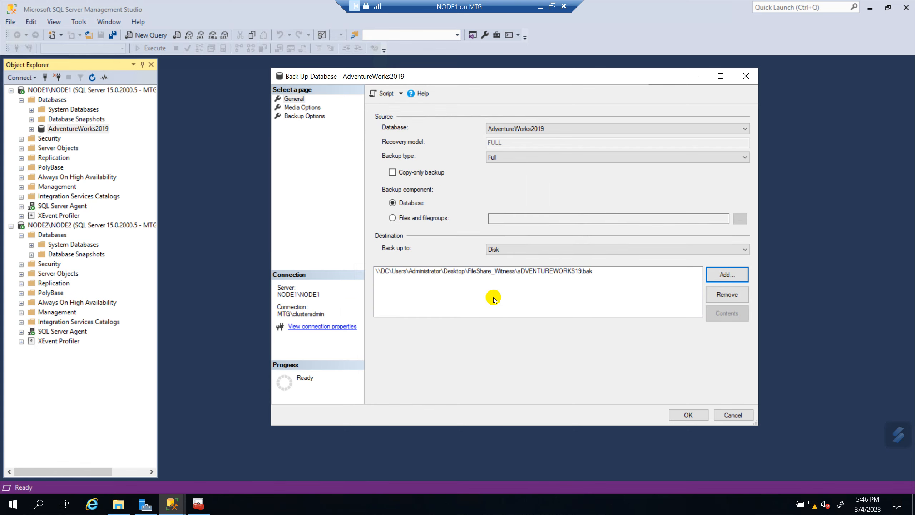
{"action": "left_click", "coordinate": [686, 414]}
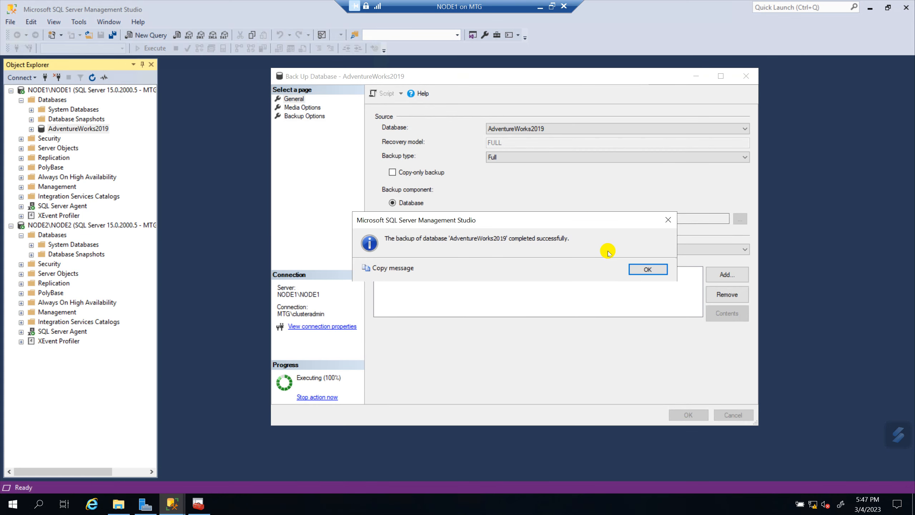
{"action": "left_click", "coordinate": [648, 269]}
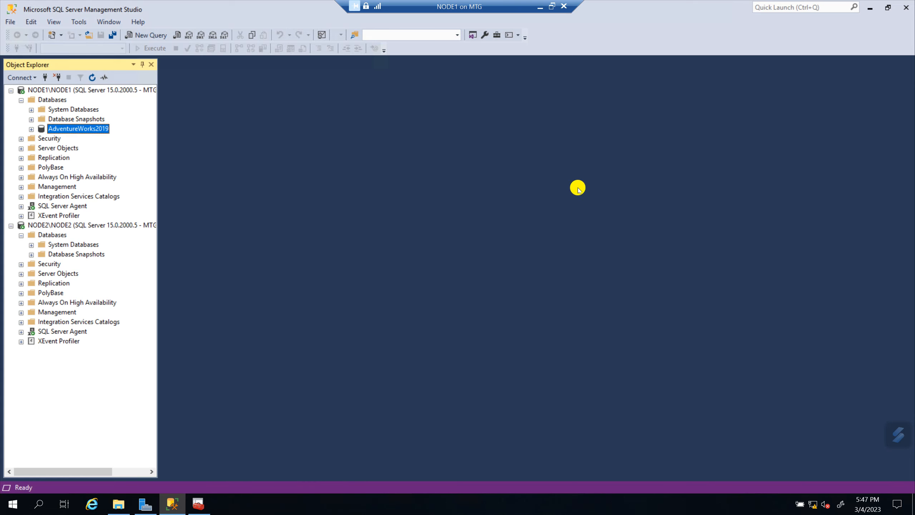
Step: Start the New Availability Group Wizard on NODE1 and proceed past its introduction to the group options
{"action": "left_click", "coordinate": [21, 177]}
{"action": "left_click", "coordinate": [71, 187]}
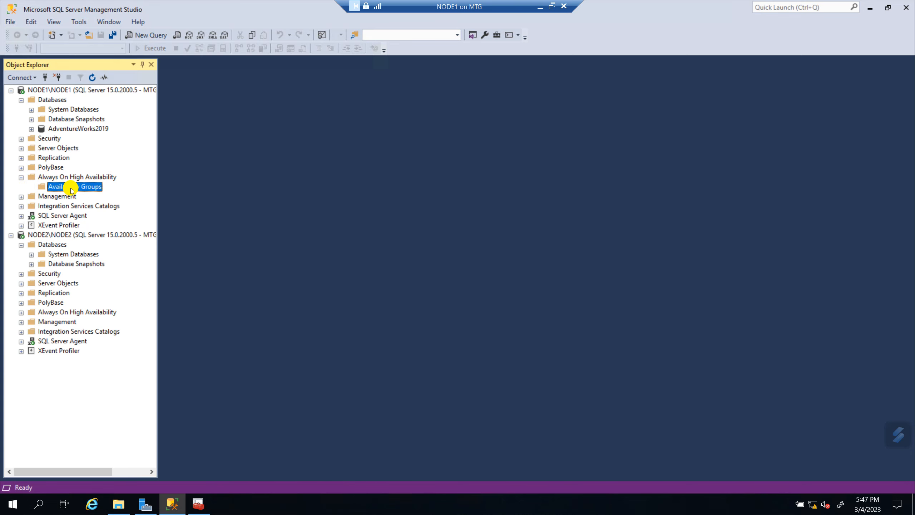
{"action": "right_click", "coordinate": [71, 188]}
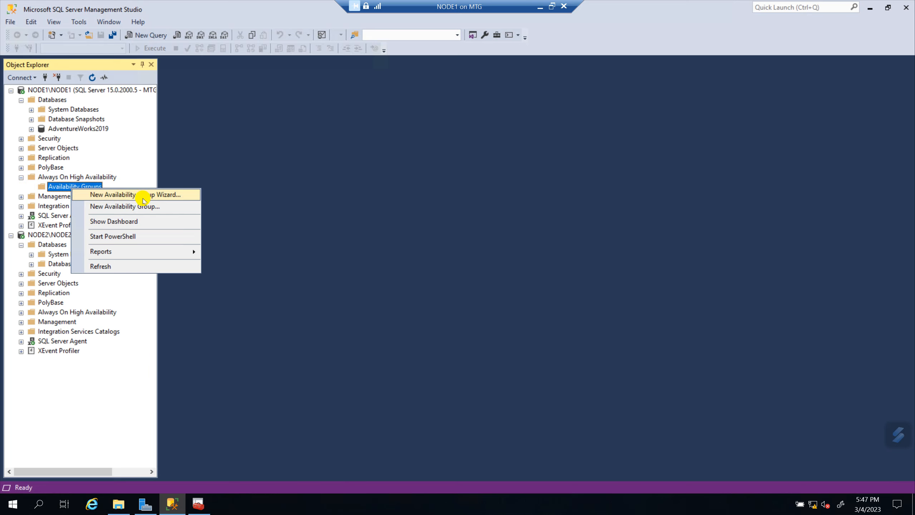
{"action": "left_click", "coordinate": [124, 195]}
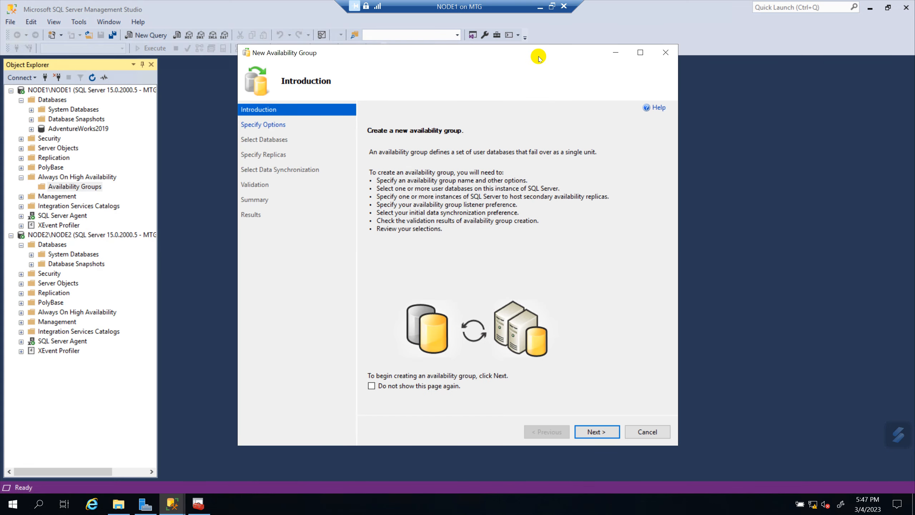
{"action": "left_click_drag", "start_coordinate": [527, 51], "coordinate": [605, 61]}
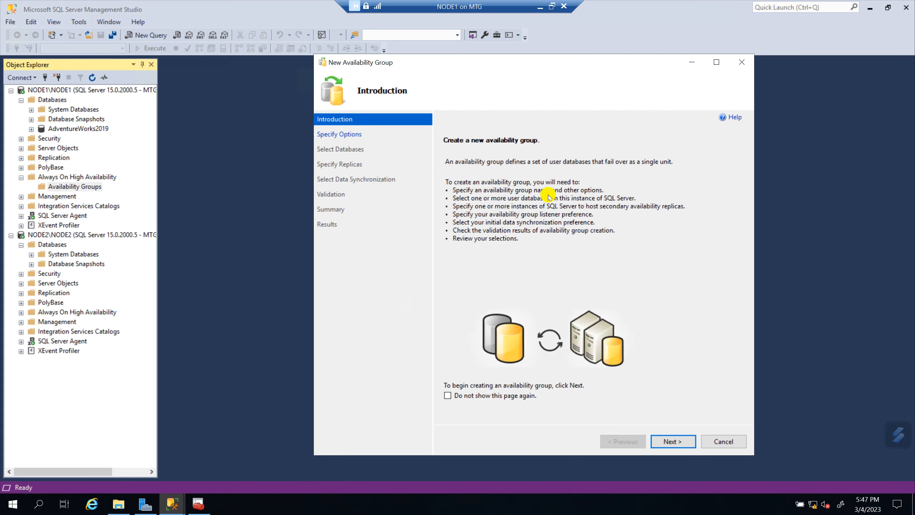
{"action": "left_click", "coordinate": [673, 441]}
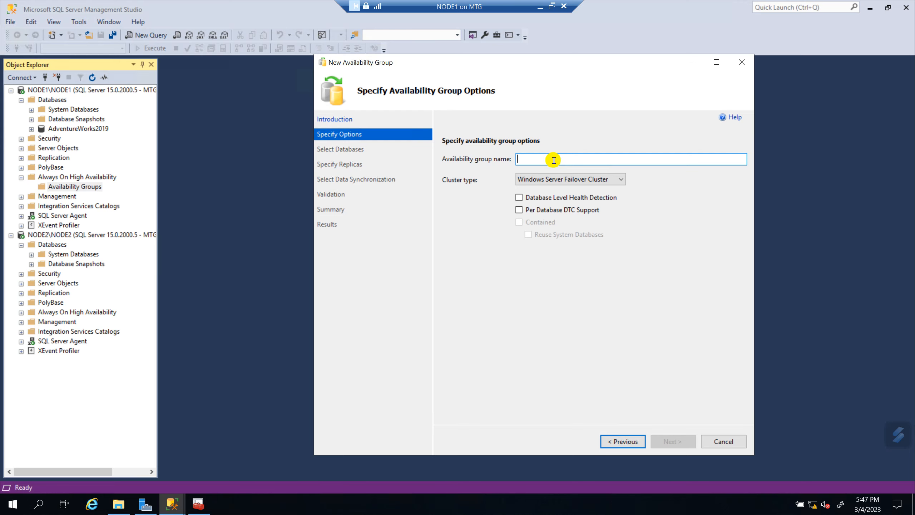
Step: Name the availability group DEMOAG and check the available cluster types, keeping Windows Server Failover Cluster
{"action": "type", "text": "DEMOAG"}
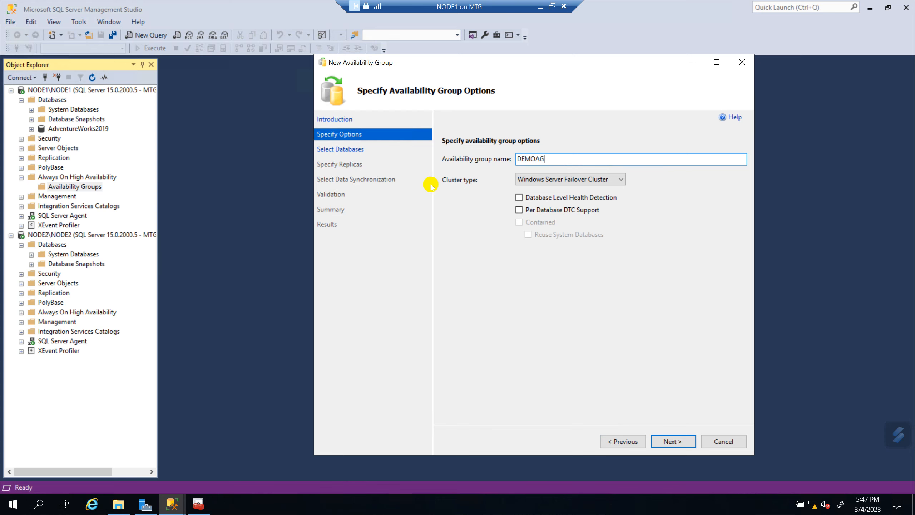
{"action": "mouse_move", "coordinate": [602, 181]}
{"action": "left_click", "coordinate": [607, 180]}
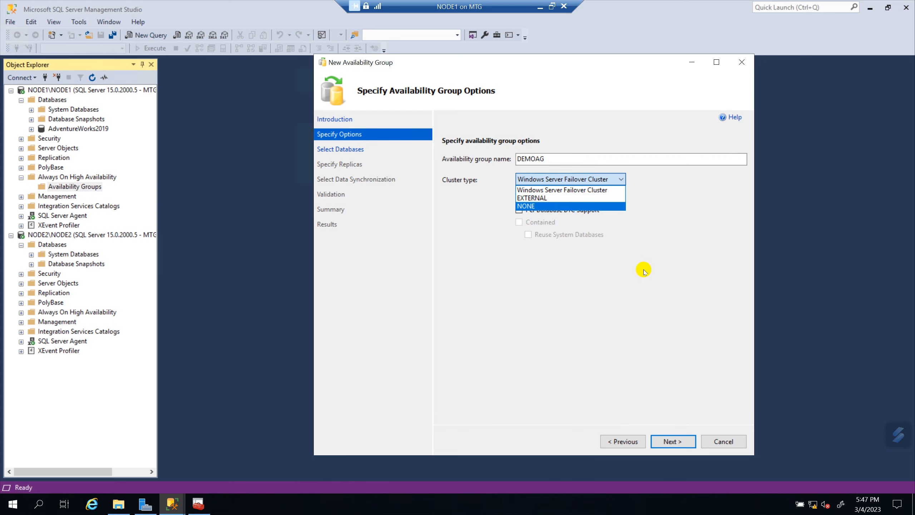
{"action": "left_click", "coordinate": [669, 255]}
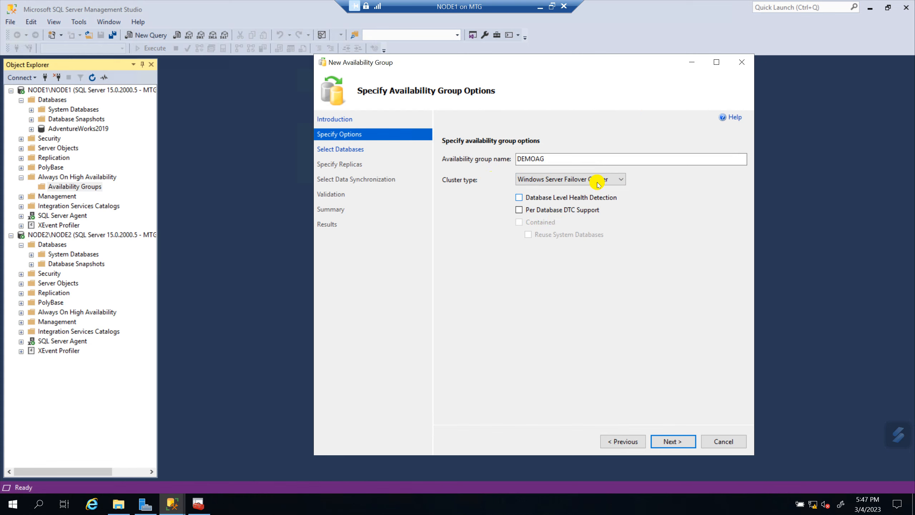
Step: Enable Database Level Health Detection for the availability group and include the AdventureWorks2019 database in it
{"action": "mouse_move", "coordinate": [541, 183]}
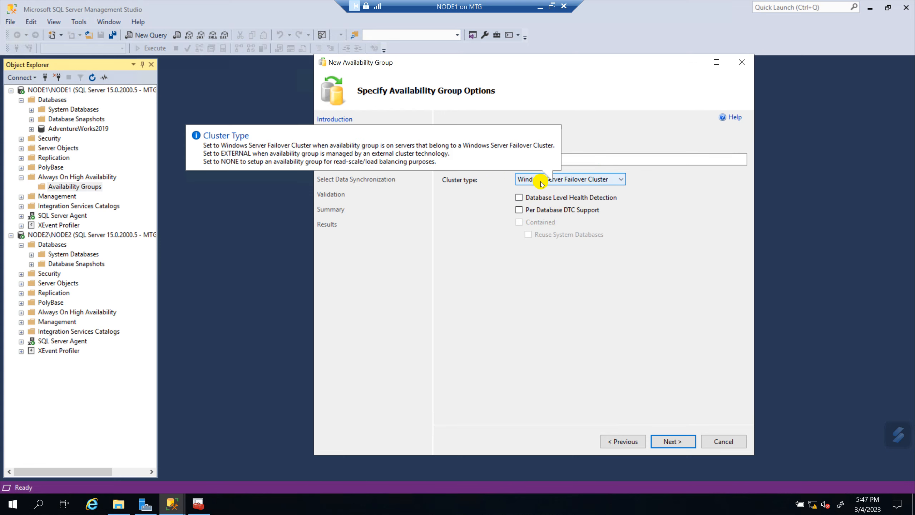
{"action": "left_click", "coordinate": [519, 198]}
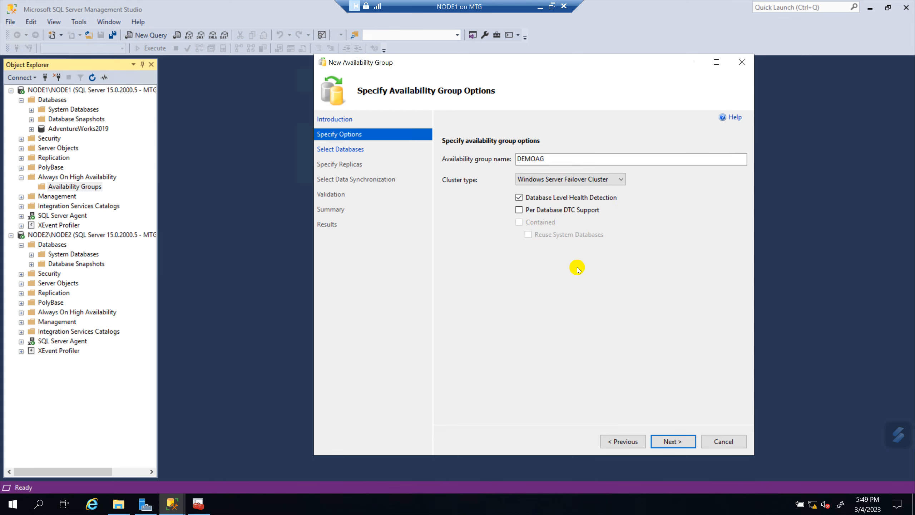
{"action": "left_click", "coordinate": [668, 440]}
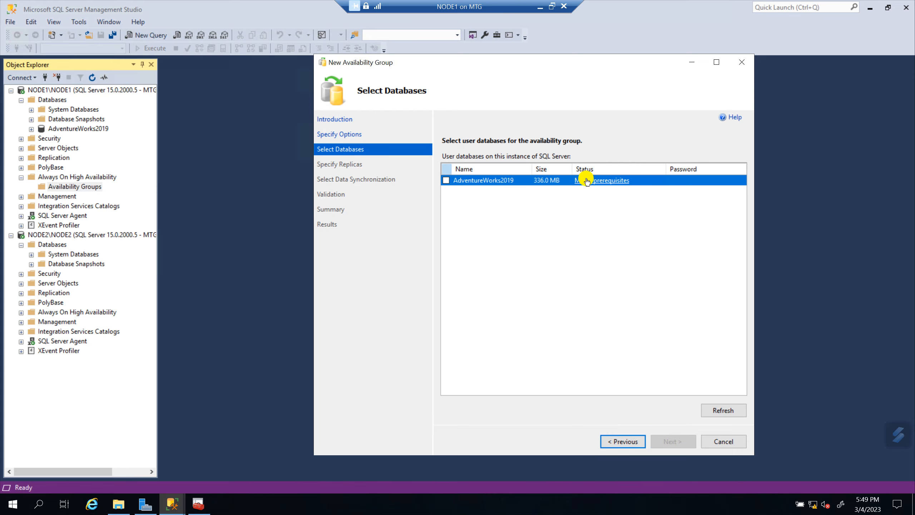
{"action": "left_click", "coordinate": [446, 181]}
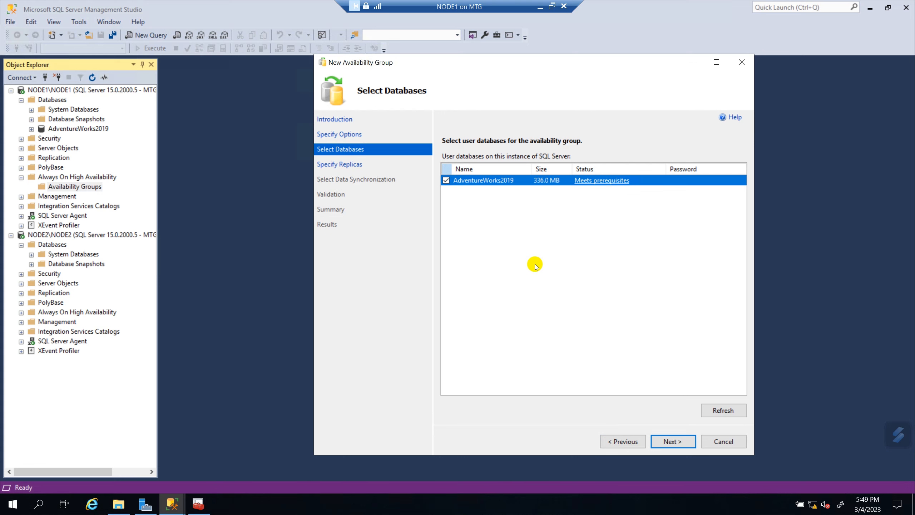
{"action": "left_click", "coordinate": [661, 448]}
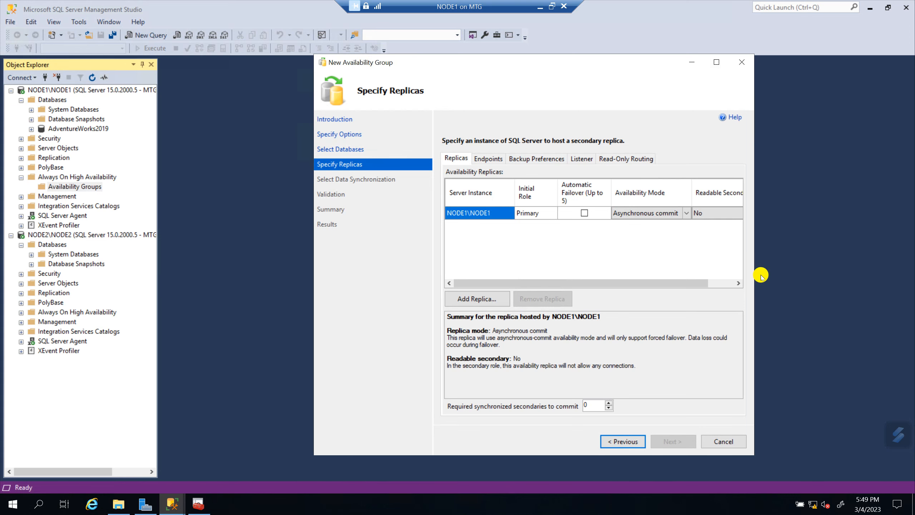
Step: Widen the wizard window and add NODE2\NODE2 as a replica, connecting with Windows Authentication
{"action": "left_click_drag", "start_coordinate": [754, 274], "coordinate": [880, 270]}
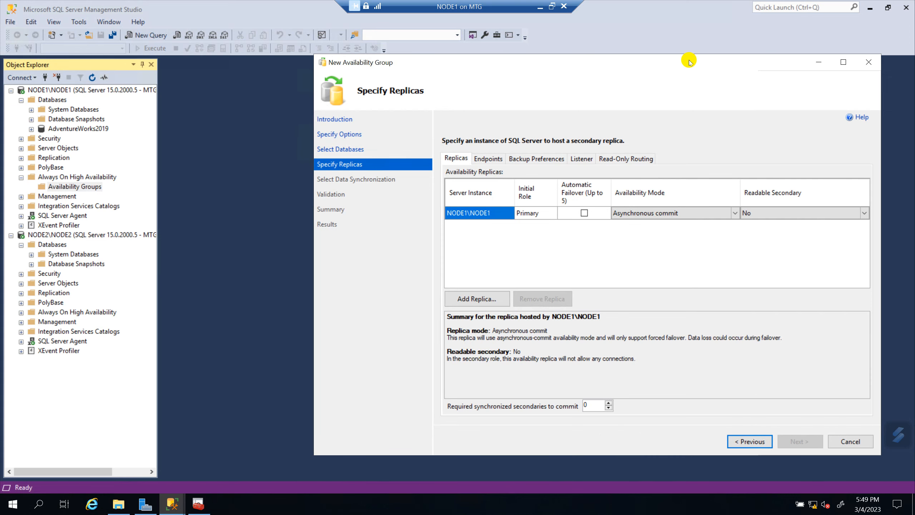
{"action": "left_click_drag", "start_coordinate": [684, 61], "coordinate": [622, 74]}
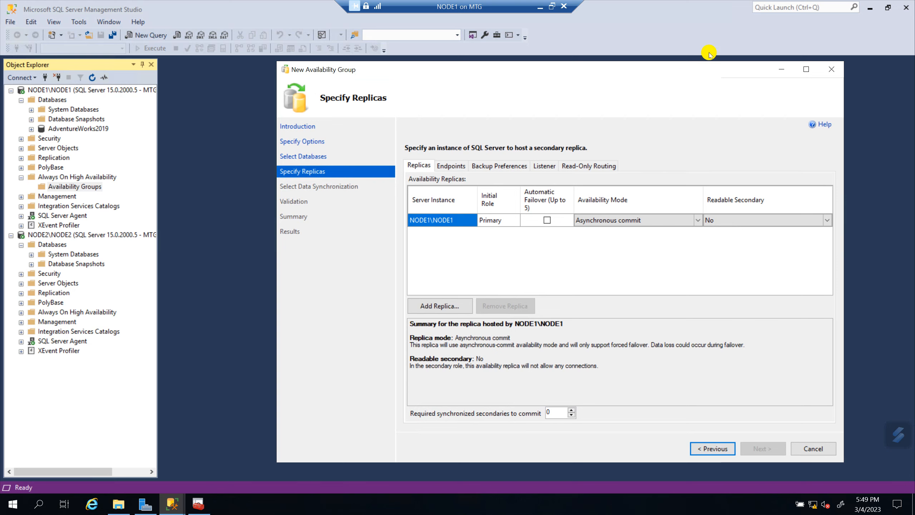
{"action": "left_click", "coordinate": [426, 313]}
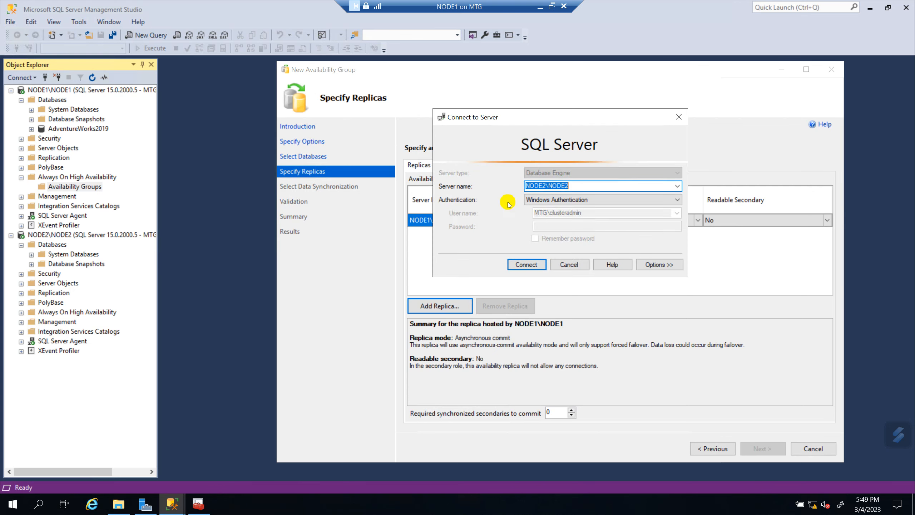
{"action": "left_click", "coordinate": [519, 265]}
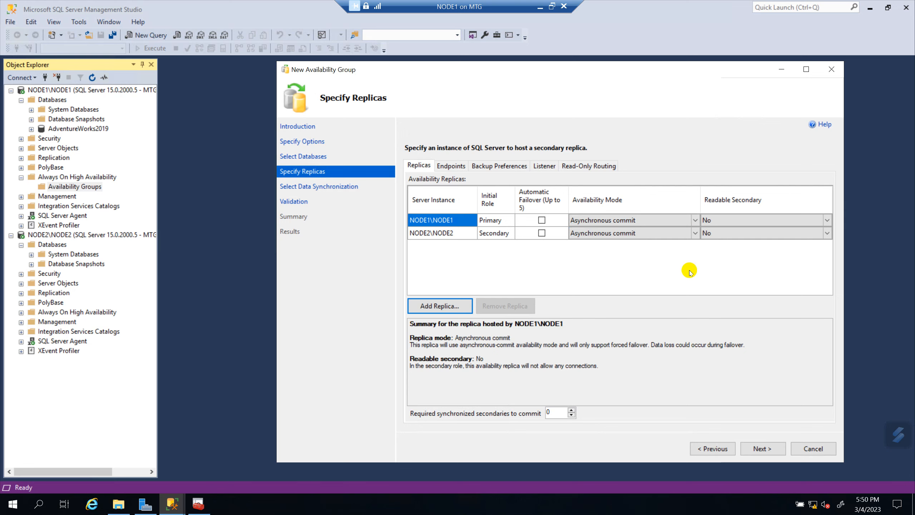
Step: Set the NODE1 and NODE2 replicas to Synchronous commit and make both readable secondaries with the Yes option
{"action": "left_click", "coordinate": [697, 220]}
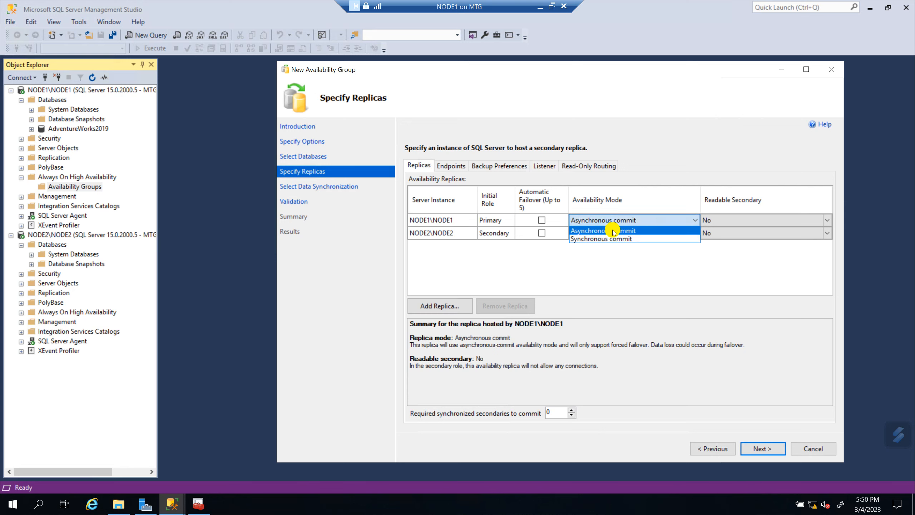
{"action": "left_click", "coordinate": [607, 243]}
{"action": "left_click", "coordinate": [648, 233]}
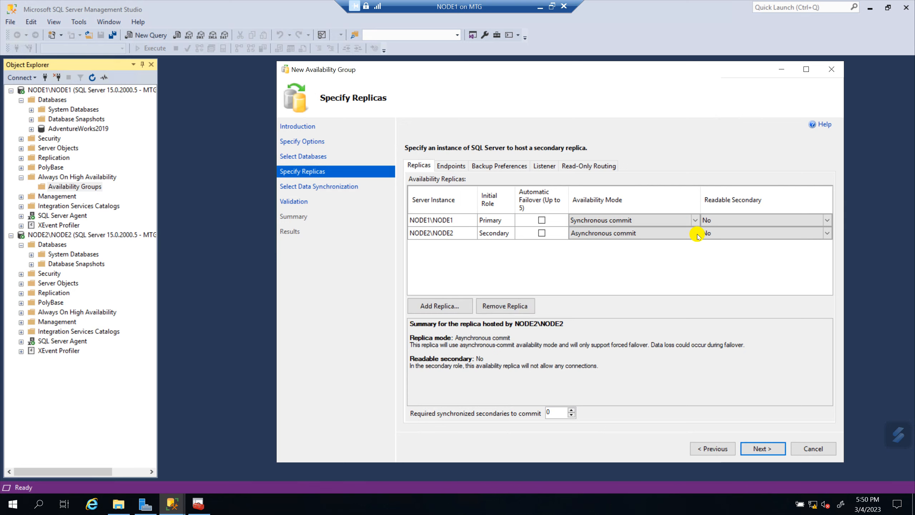
{"action": "left_click", "coordinate": [639, 233]}
{"action": "left_click", "coordinate": [610, 252]}
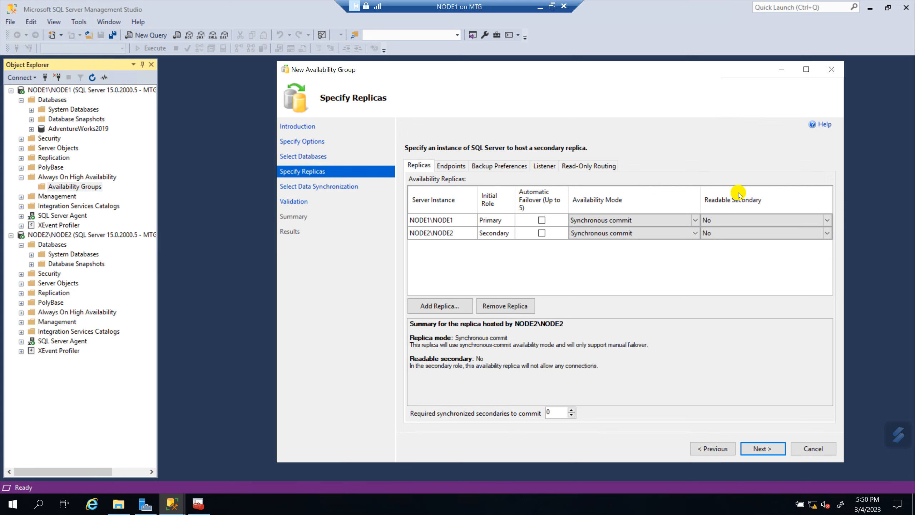
{"action": "left_click", "coordinate": [828, 224]}
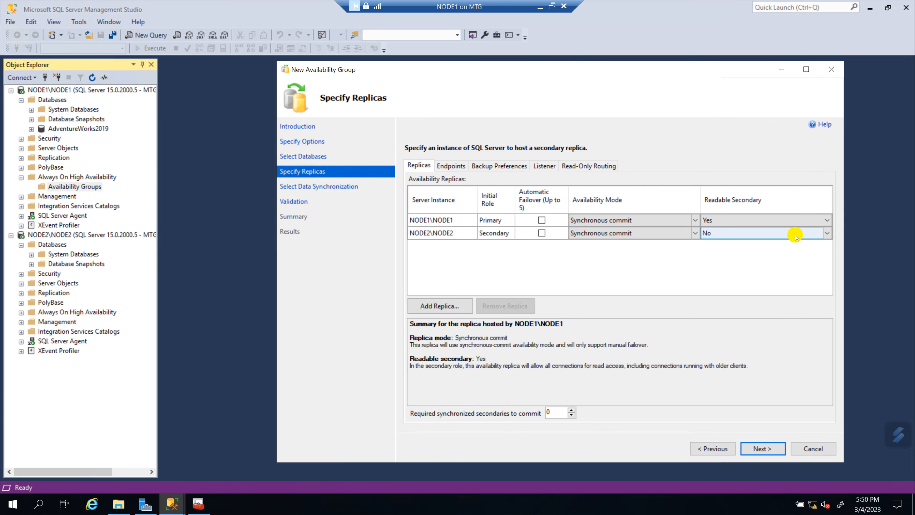
{"action": "left_click", "coordinate": [827, 233]}
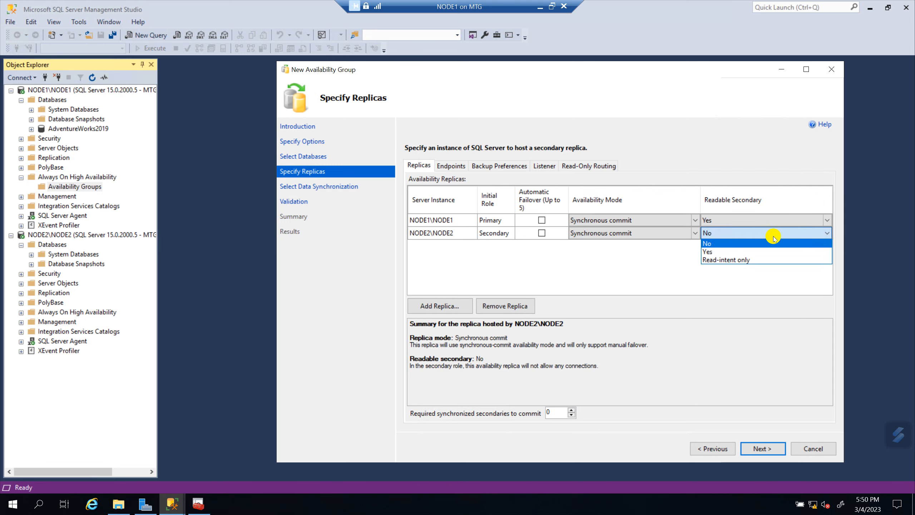
{"action": "left_click", "coordinate": [715, 251]}
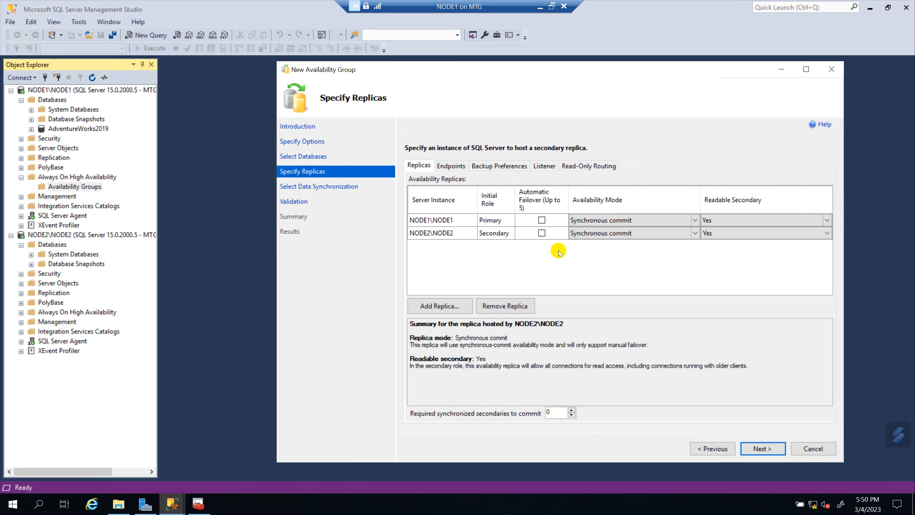
Step: Check the endpoint values of both replicas and set the backup preference to Primary
{"action": "left_click", "coordinate": [454, 166]}
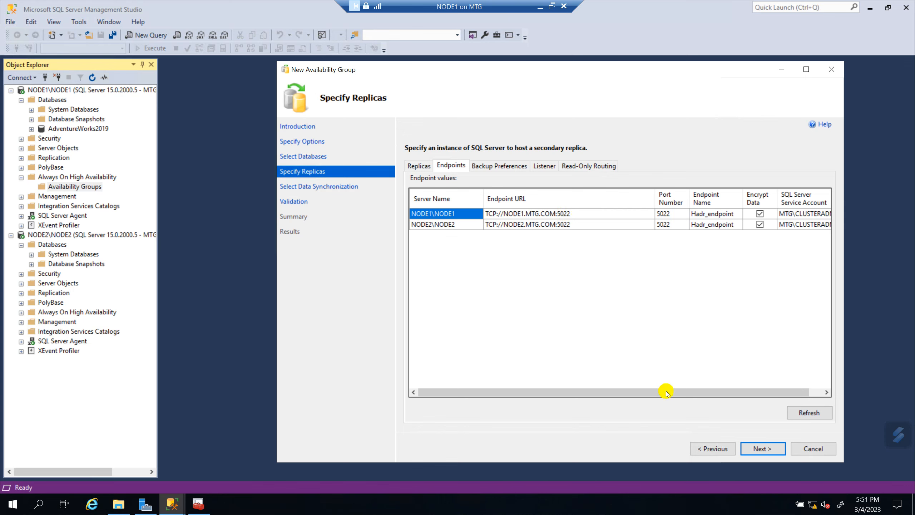
{"action": "left_click_drag", "start_coordinate": [665, 392], "coordinate": [534, 368]}
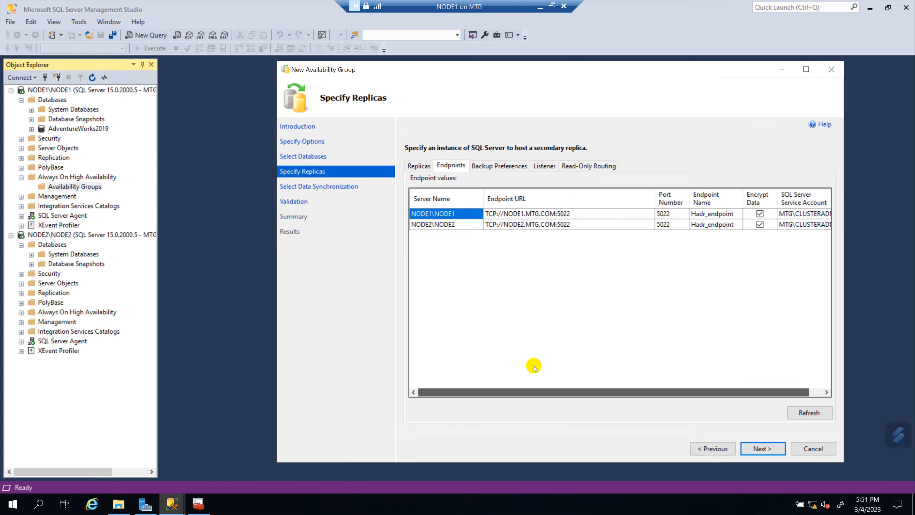
{"action": "left_click", "coordinate": [503, 165]}
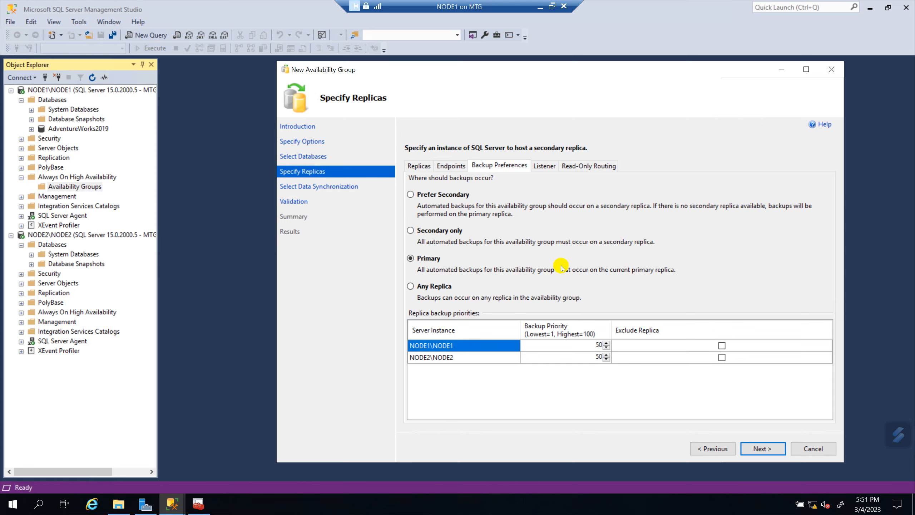
{"action": "left_click", "coordinate": [410, 260]}
{"action": "left_click_drag", "start_coordinate": [645, 69], "coordinate": [645, 77]}
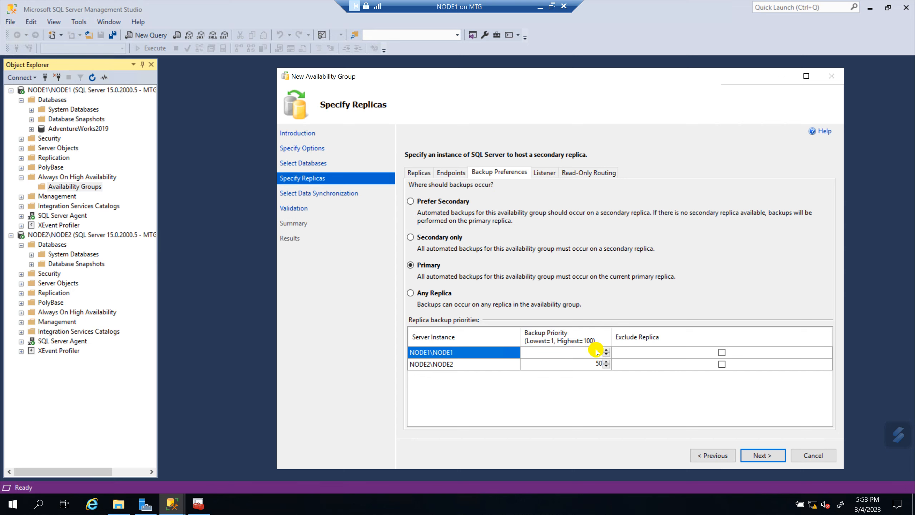
{"action": "left_click", "coordinate": [764, 457]}
{"action": "left_click", "coordinate": [712, 455]}
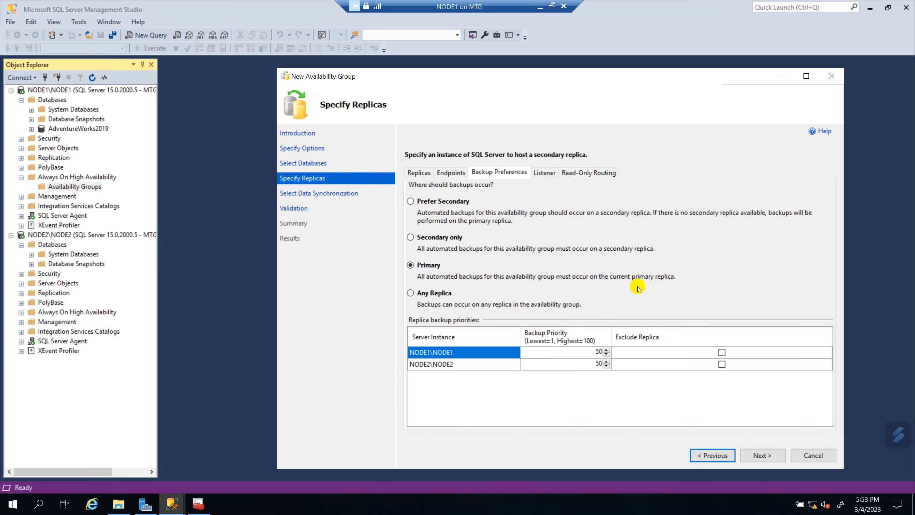
Step: Review the listener and read-only routing settings without creating a listener, and proceed to the initial data synchronization options
{"action": "left_click", "coordinate": [546, 173]}
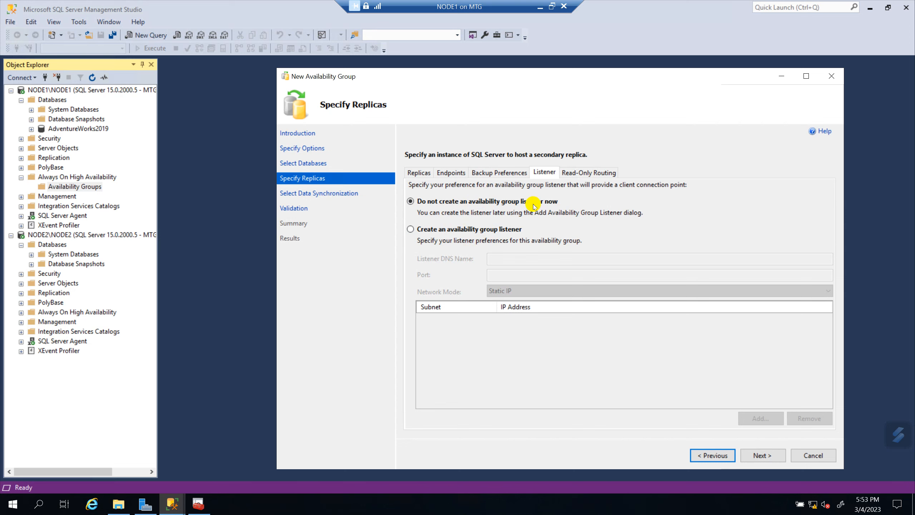
{"action": "left_click", "coordinate": [592, 173]}
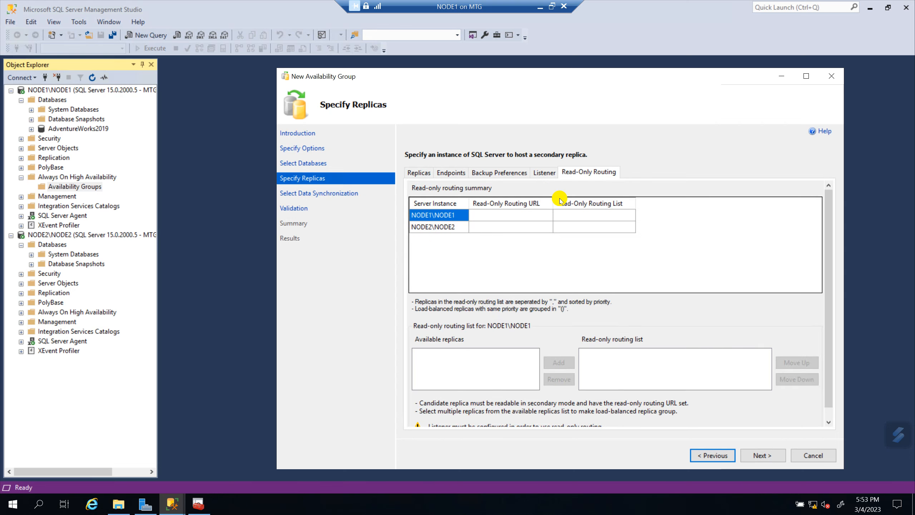
{"action": "left_click", "coordinate": [762, 455]}
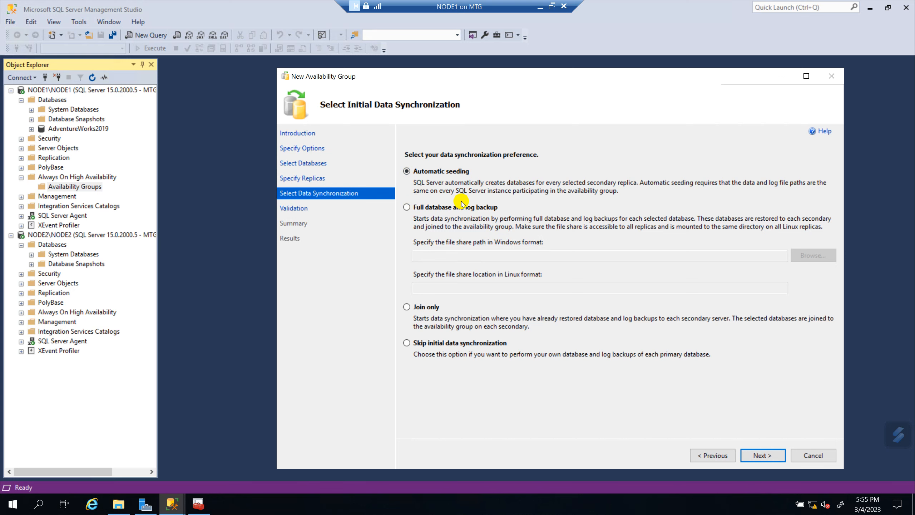
Step: Keep Automatic seeding, proceed through validation and the summary, create the DEMOAG availability group and close the wizard
{"action": "left_click", "coordinate": [757, 456]}
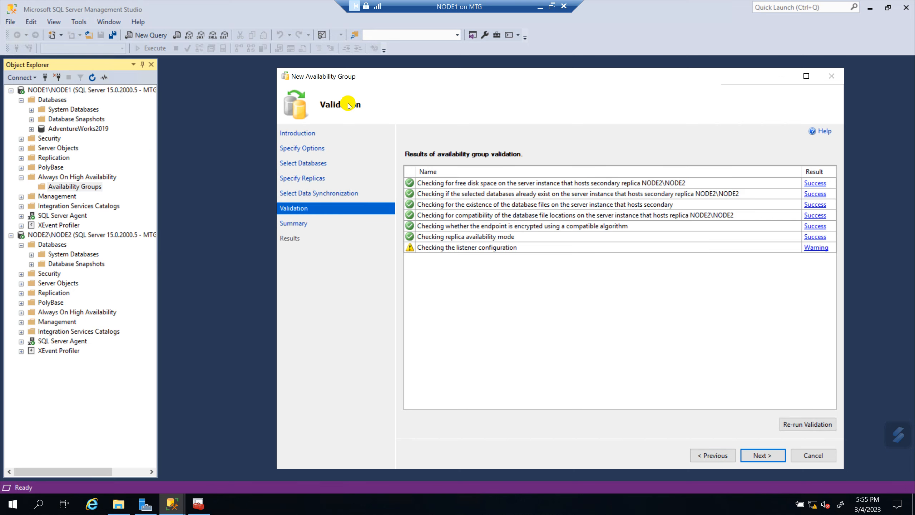
{"action": "left_click", "coordinate": [764, 457]}
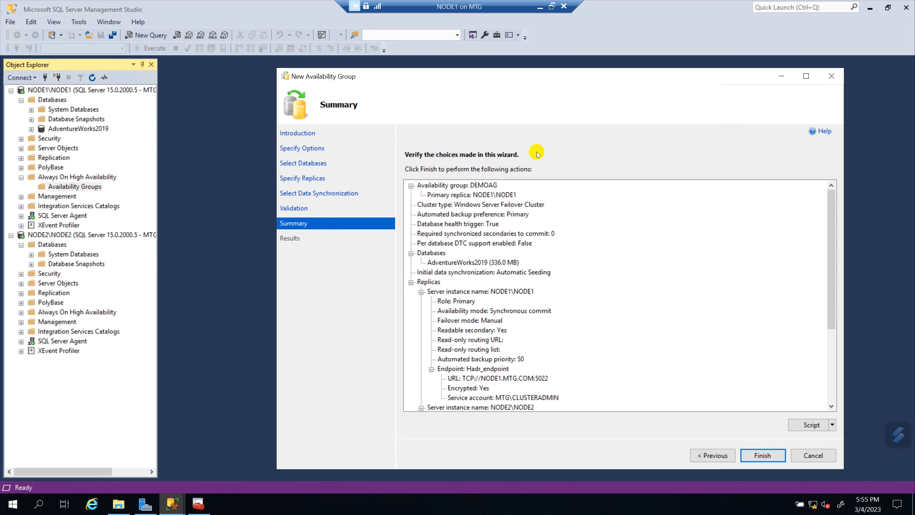
{"action": "left_click", "coordinate": [762, 456]}
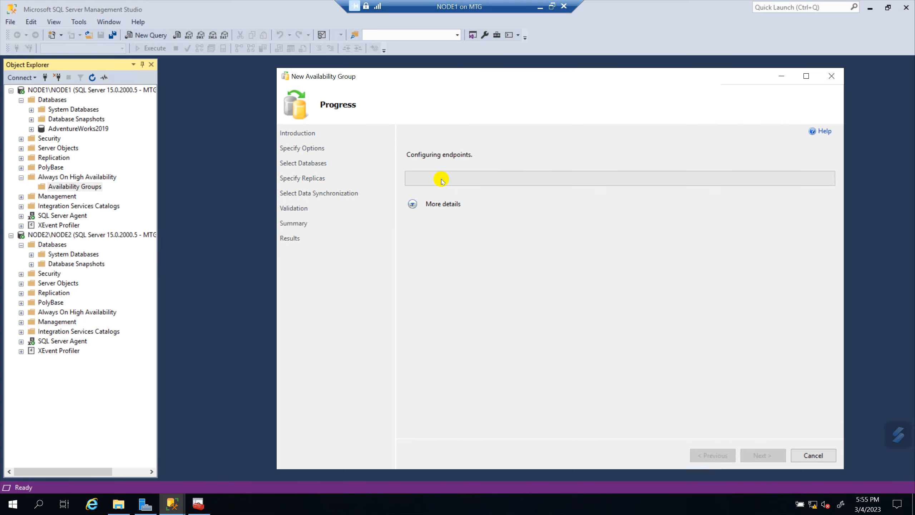
{"action": "left_click", "coordinate": [413, 203]}
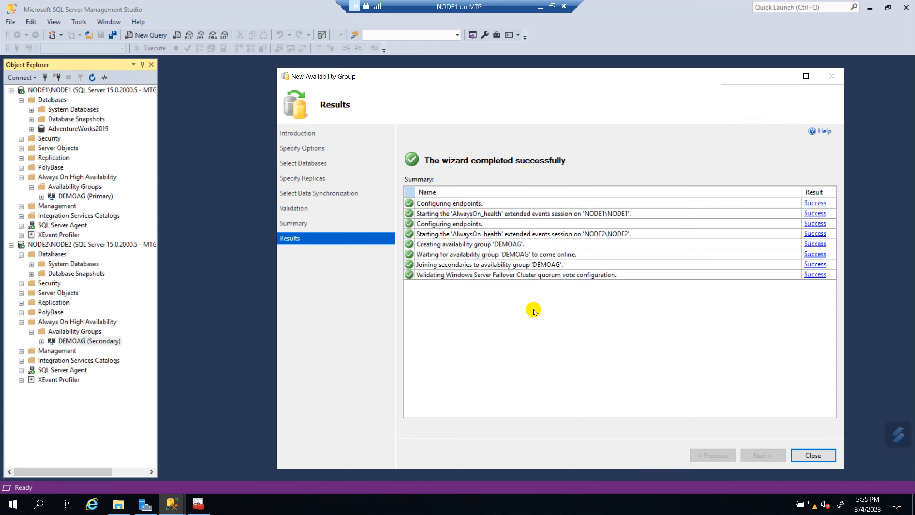
{"action": "left_click_drag", "start_coordinate": [608, 83], "coordinate": [543, 81]}
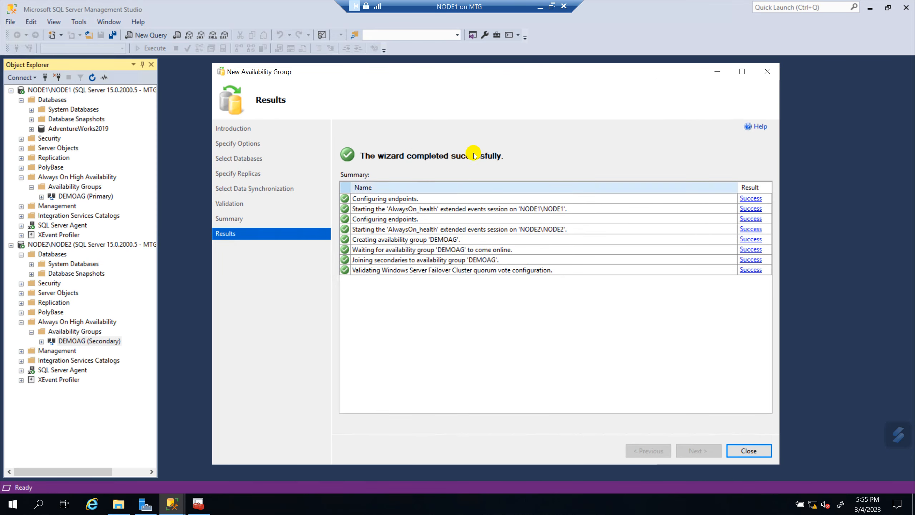
{"action": "left_click", "coordinate": [754, 451]}
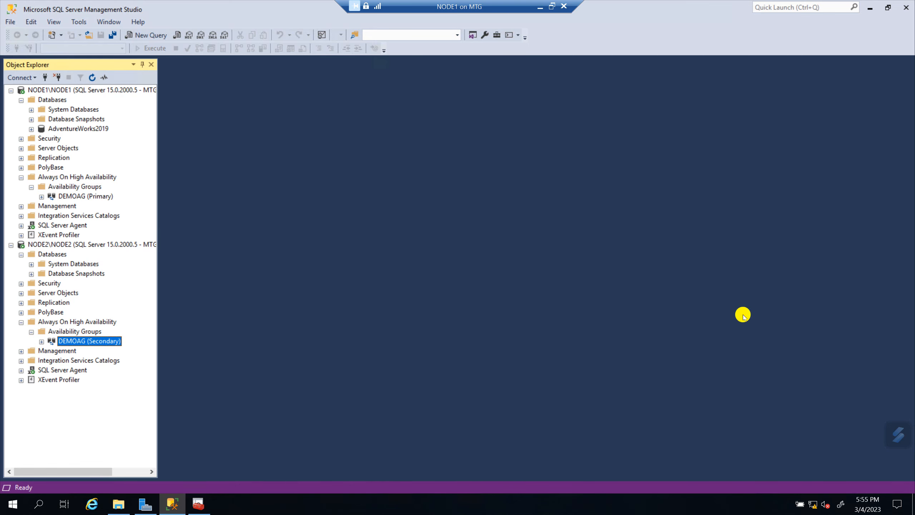
Step: Examine the availability replicas and availability databases of DEMOAG on the primary instance NODE1, widening Object Explorer to read full names
{"action": "left_click", "coordinate": [72, 198]}
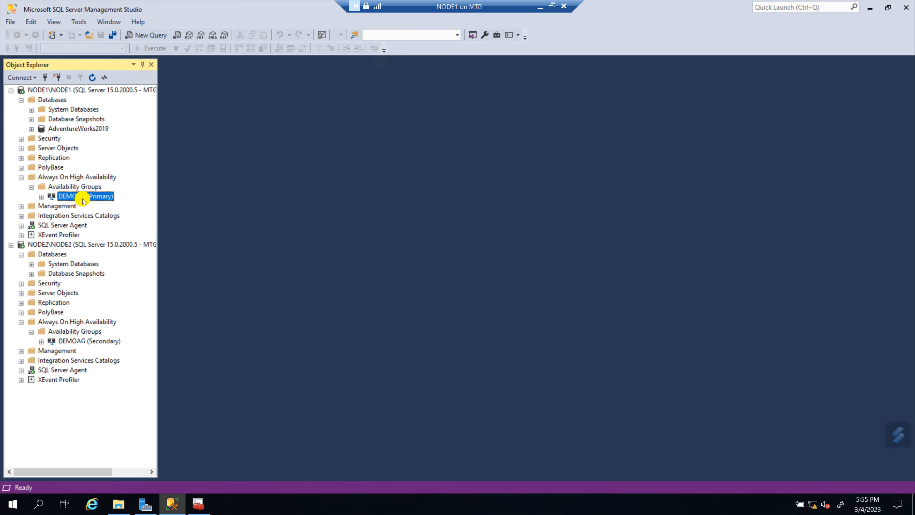
{"action": "left_click", "coordinate": [42, 197]}
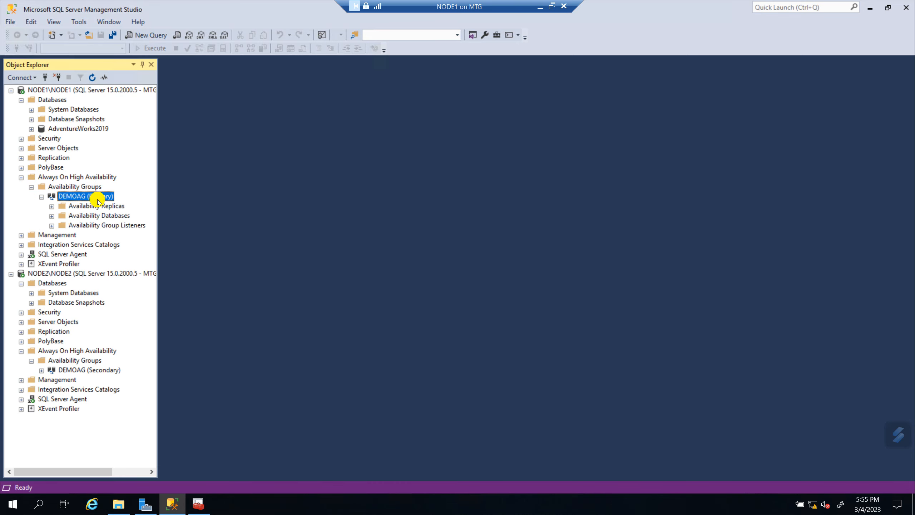
{"action": "left_click", "coordinate": [91, 207]}
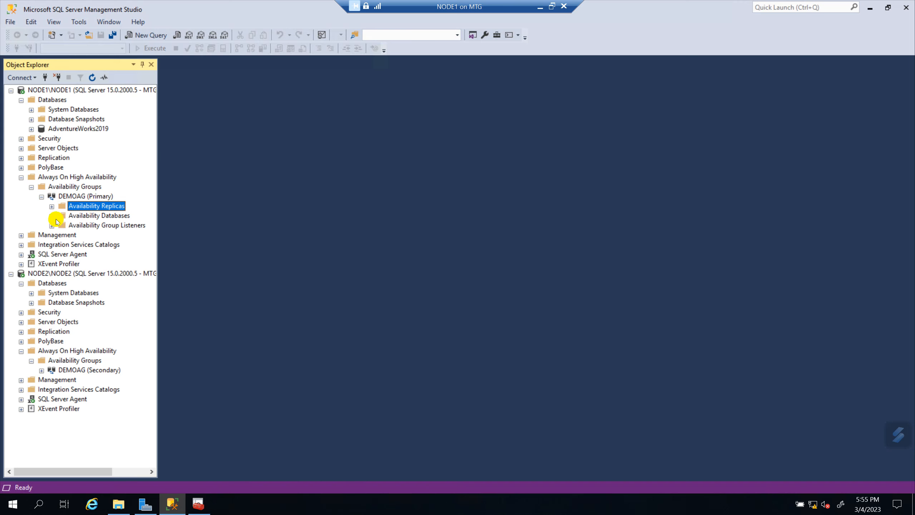
{"action": "left_click", "coordinate": [52, 207]}
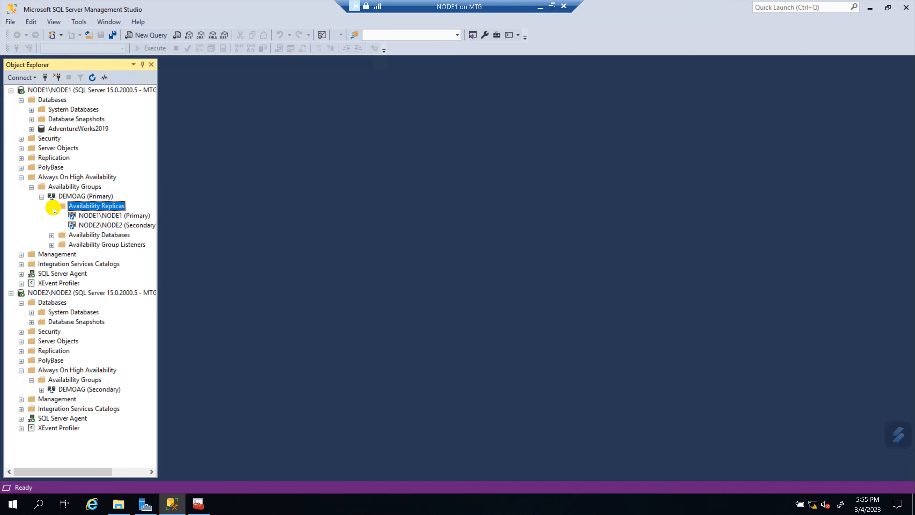
{"action": "left_click", "coordinate": [108, 215]}
{"action": "left_click_drag", "start_coordinate": [158, 180], "coordinate": [216, 178]}
{"action": "left_click", "coordinate": [104, 225]}
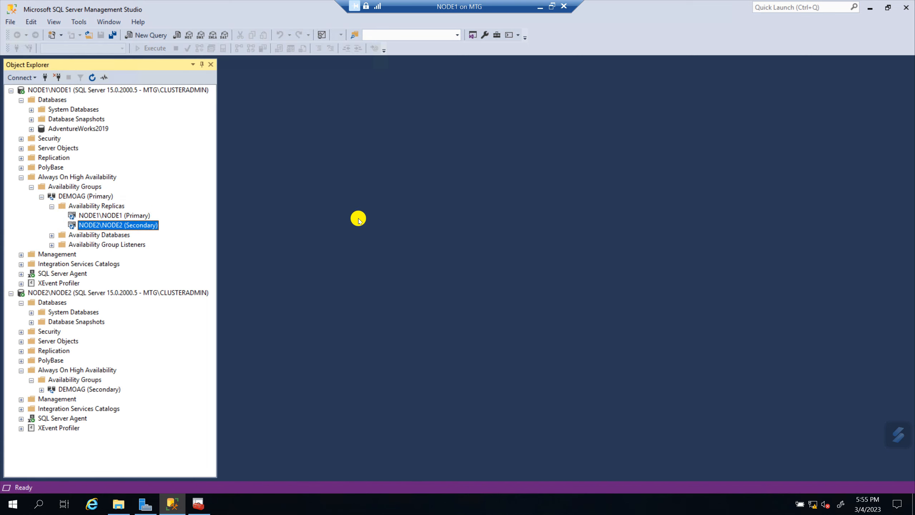
{"action": "left_click", "coordinate": [51, 235]}
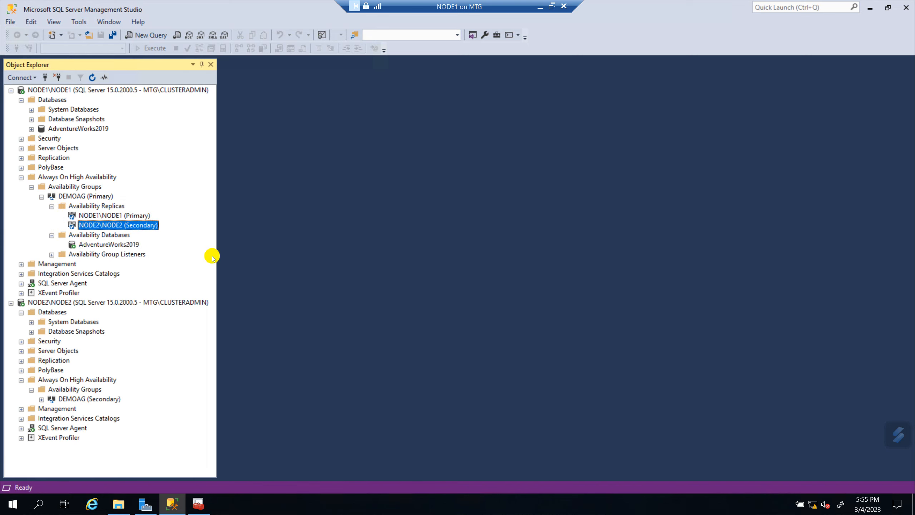
Step: Check the AdventureWorks2019 database and the listeners folder under DEMOAG on NODE1, and narrow Object Explorer
{"action": "left_click", "coordinate": [106, 244]}
{"action": "left_click", "coordinate": [84, 128]}
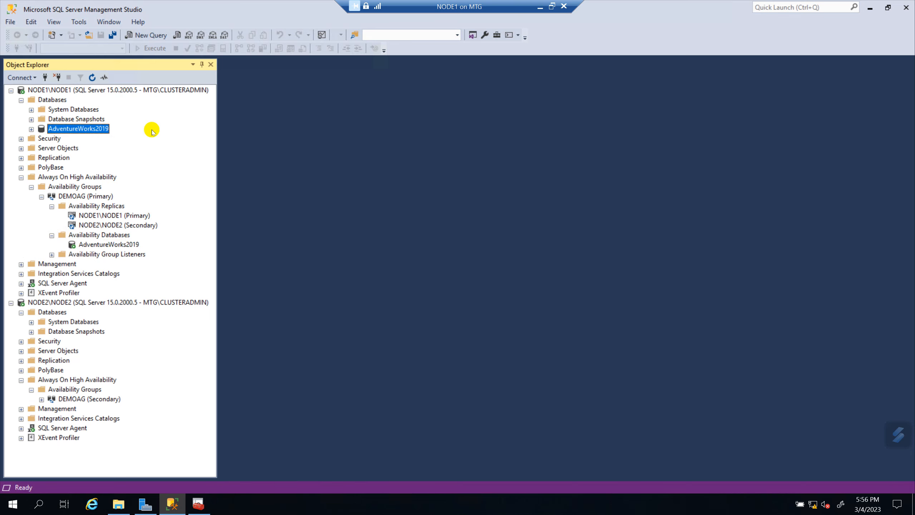
{"action": "left_click", "coordinate": [112, 245]}
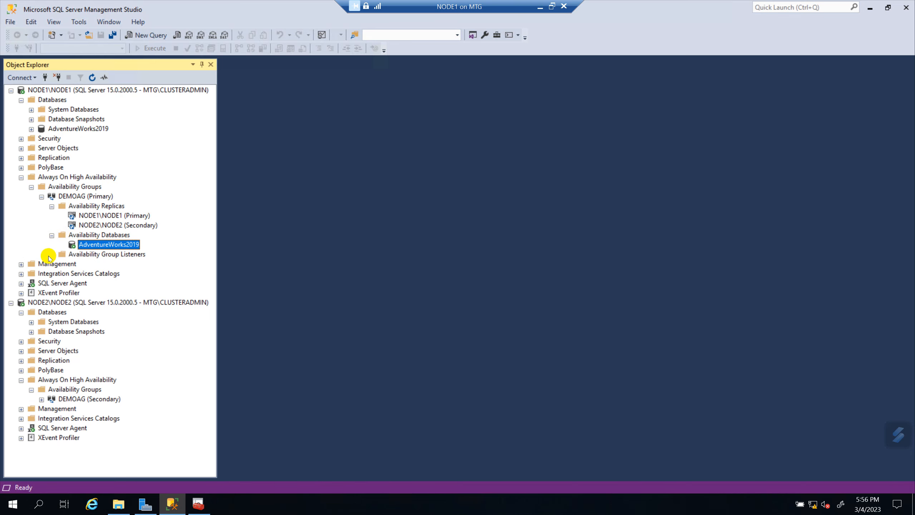
{"action": "left_click", "coordinate": [112, 254]}
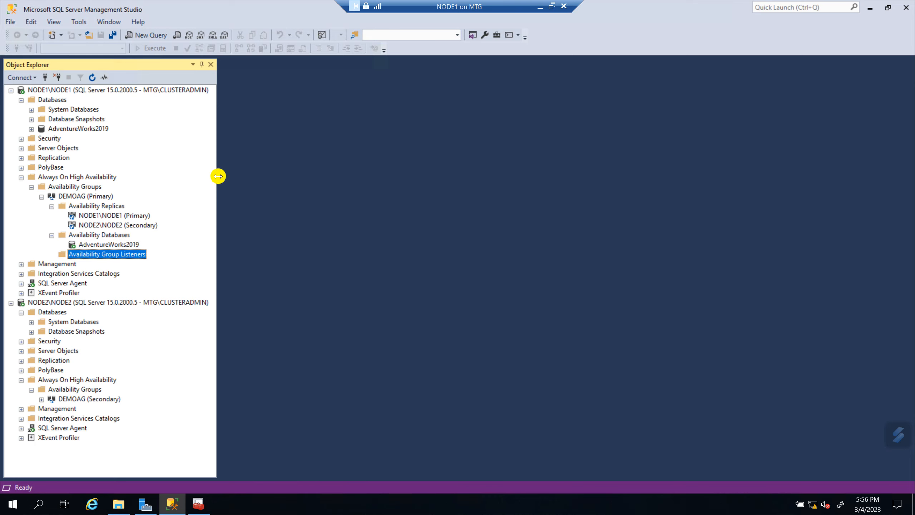
{"action": "left_click_drag", "start_coordinate": [218, 176], "coordinate": [187, 180]}
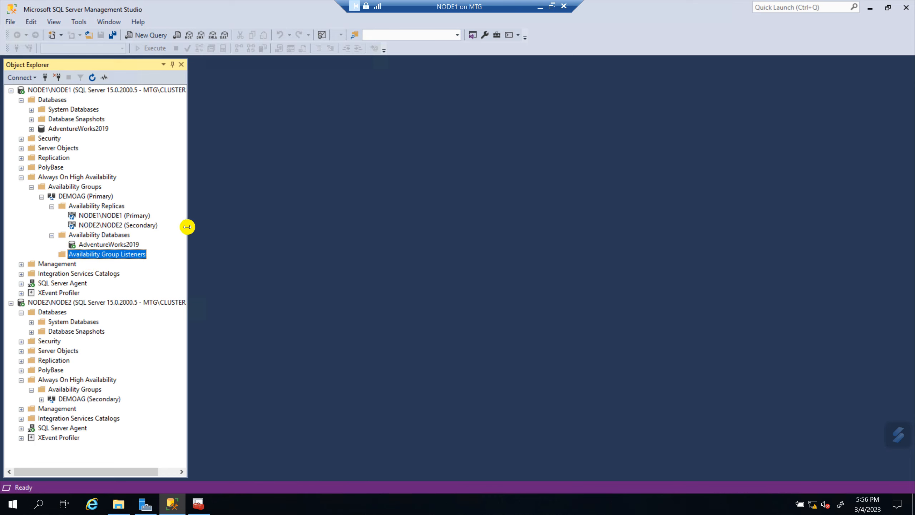
{"action": "left_click_drag", "start_coordinate": [190, 227], "coordinate": [172, 231]}
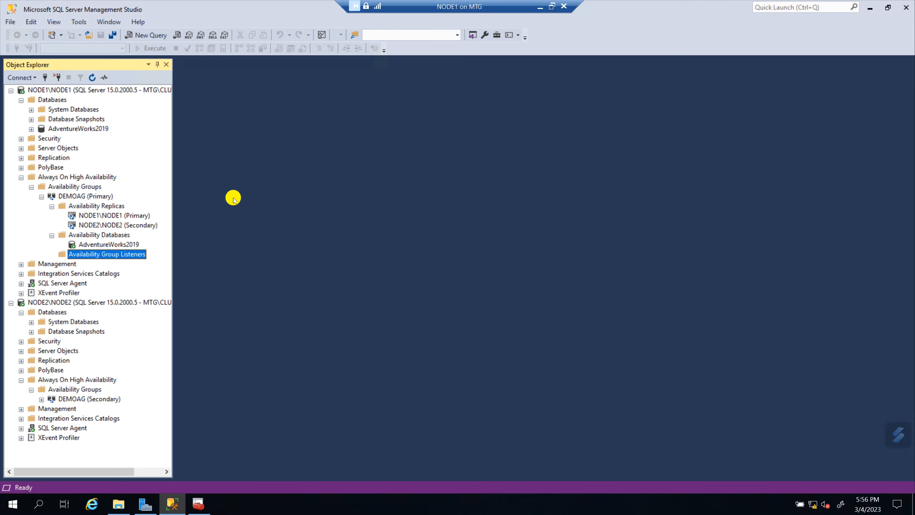
Step: Refresh the NODE1 instance in Object Explorer and check the synchronization status of its AdventureWorks2019 database
{"action": "left_click", "coordinate": [73, 129]}
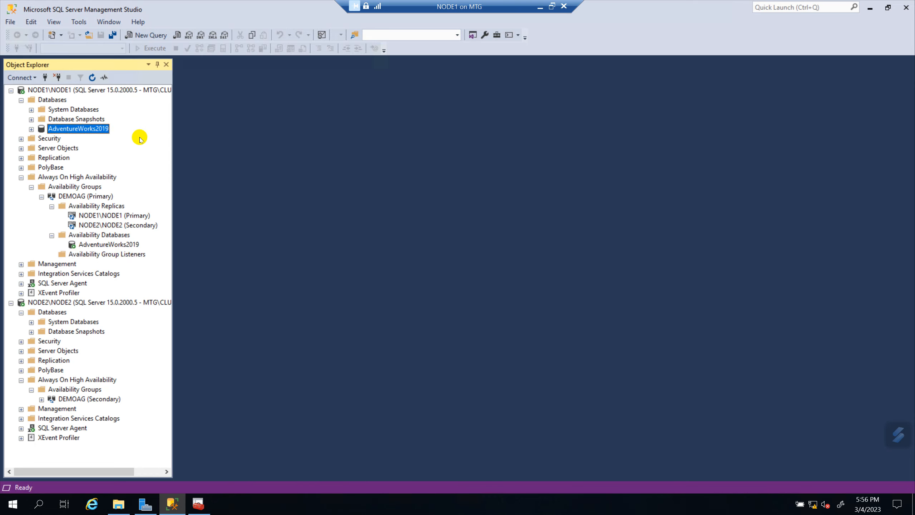
{"action": "left_click", "coordinate": [63, 90]}
{"action": "left_click", "coordinate": [58, 302]}
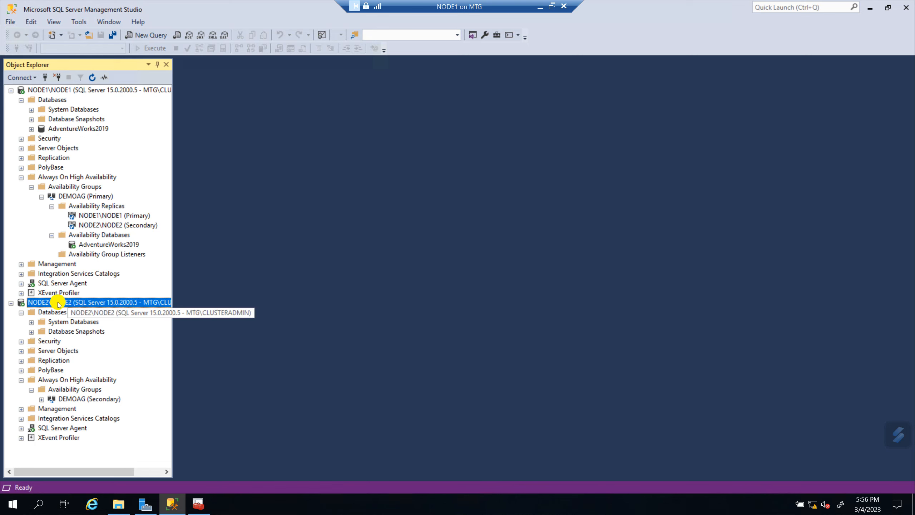
{"action": "left_click", "coordinate": [68, 91]}
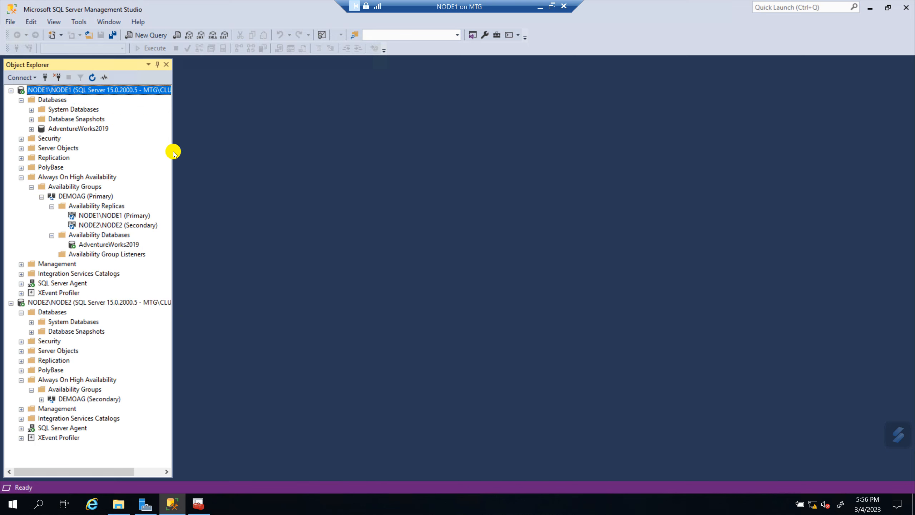
{"action": "left_click", "coordinate": [83, 129]}
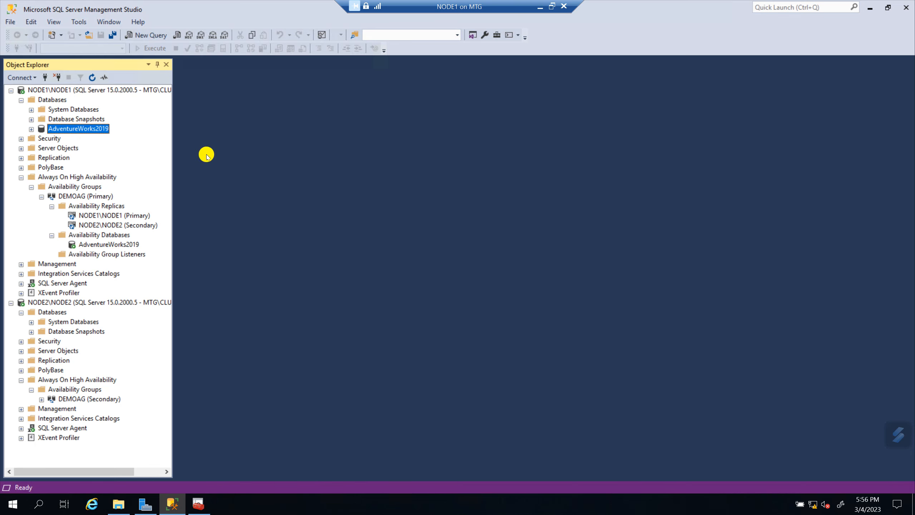
{"action": "left_click", "coordinate": [93, 90]}
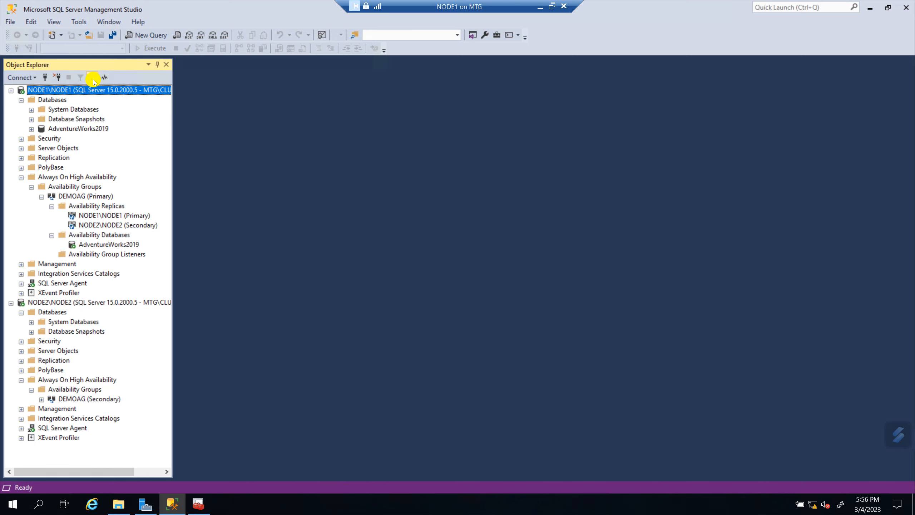
{"action": "left_click", "coordinate": [93, 78]}
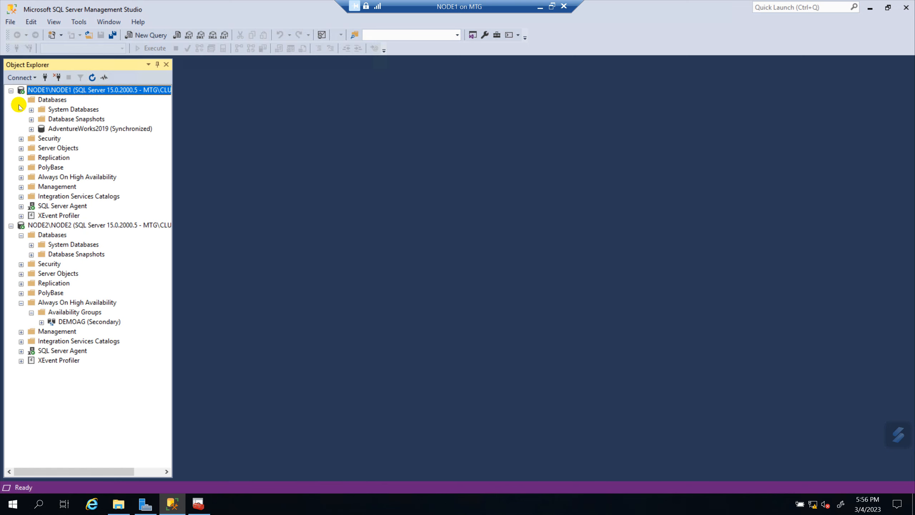
{"action": "left_click", "coordinate": [129, 128]}
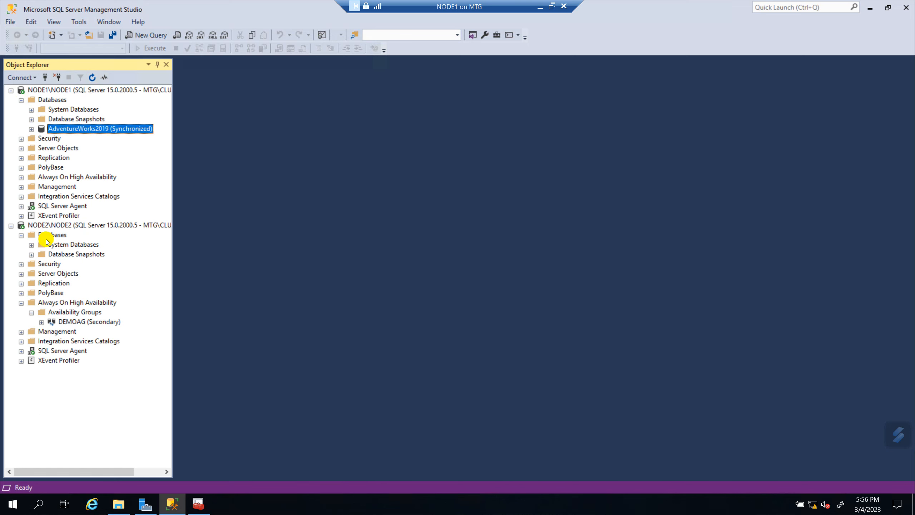
Step: Refresh the NODE2 instance, check its AdventureWorks2019 database, and collapse the Databases folders of both instances
{"action": "left_click", "coordinate": [52, 226]}
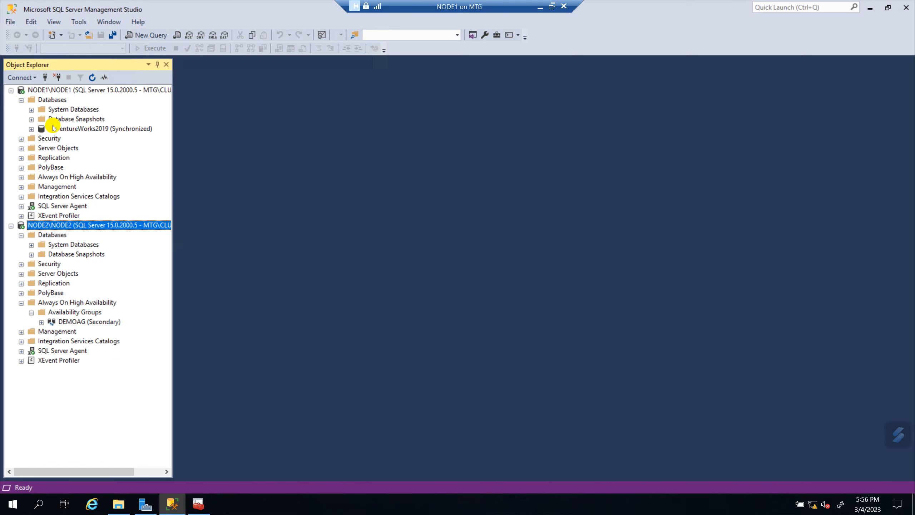
{"action": "left_click", "coordinate": [93, 78]}
{"action": "left_click", "coordinate": [21, 235]}
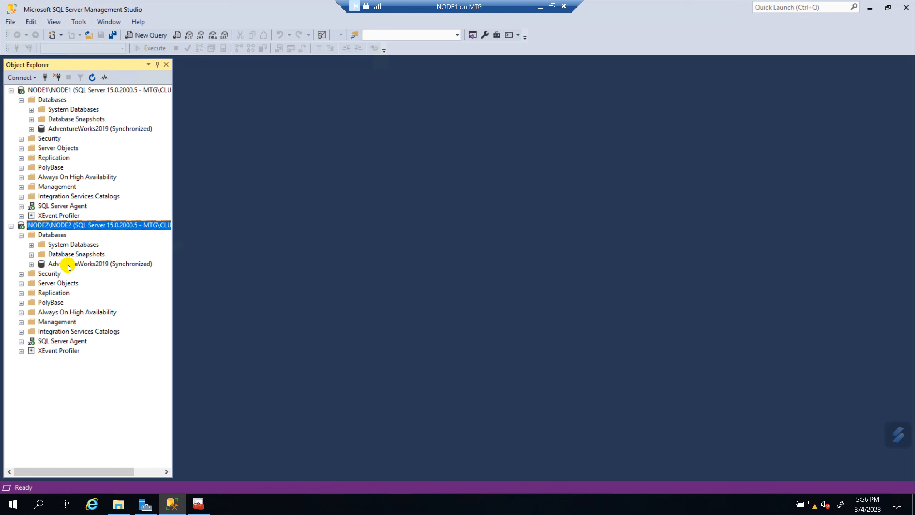
{"action": "left_click", "coordinate": [88, 264]}
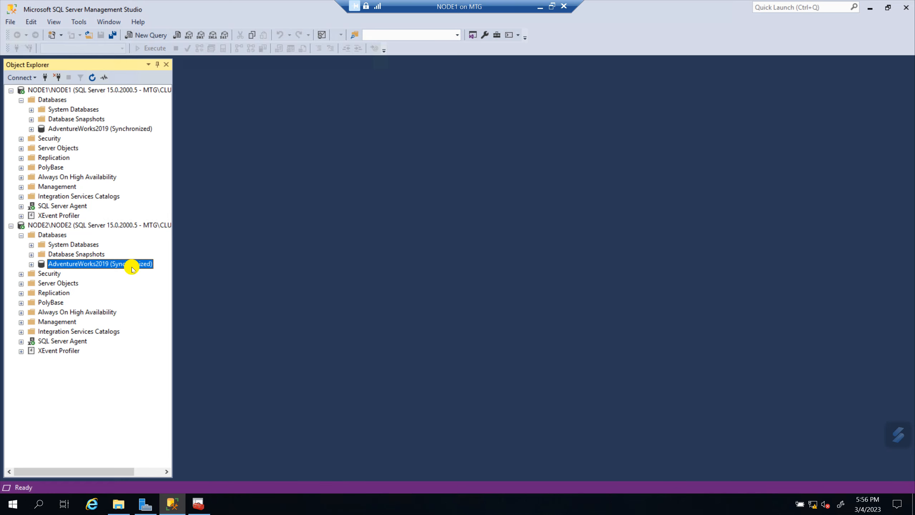
{"action": "left_click", "coordinate": [23, 235]}
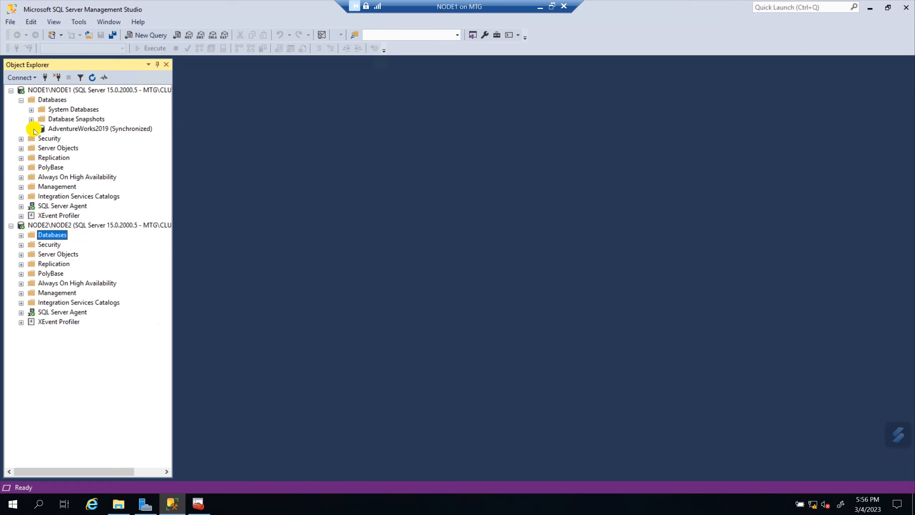
{"action": "left_click", "coordinate": [21, 100]}
Step: Show the dashboard of DEMOAG on NODE1, widen the replica Role column and check the replicas' failover mode
{"action": "left_click", "coordinate": [93, 152]}
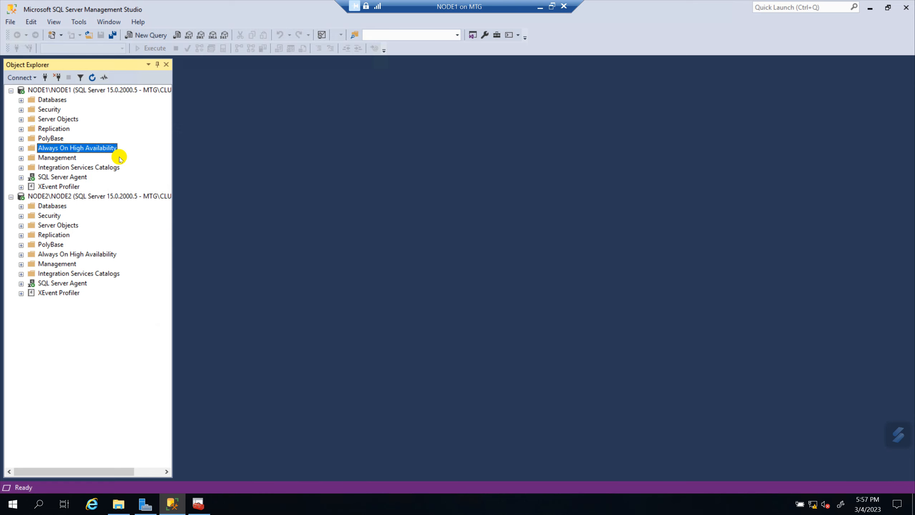
{"action": "left_click", "coordinate": [21, 148]}
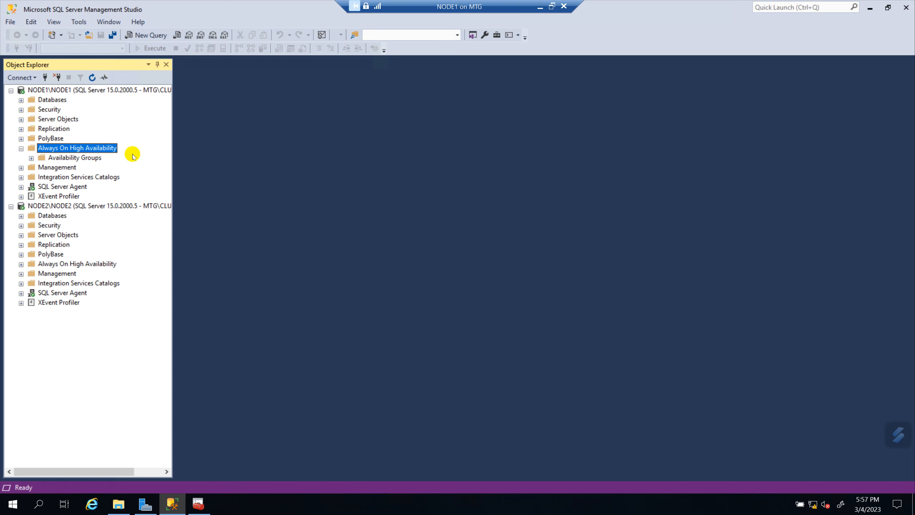
{"action": "left_click", "coordinate": [72, 158]}
{"action": "left_click", "coordinate": [32, 159]}
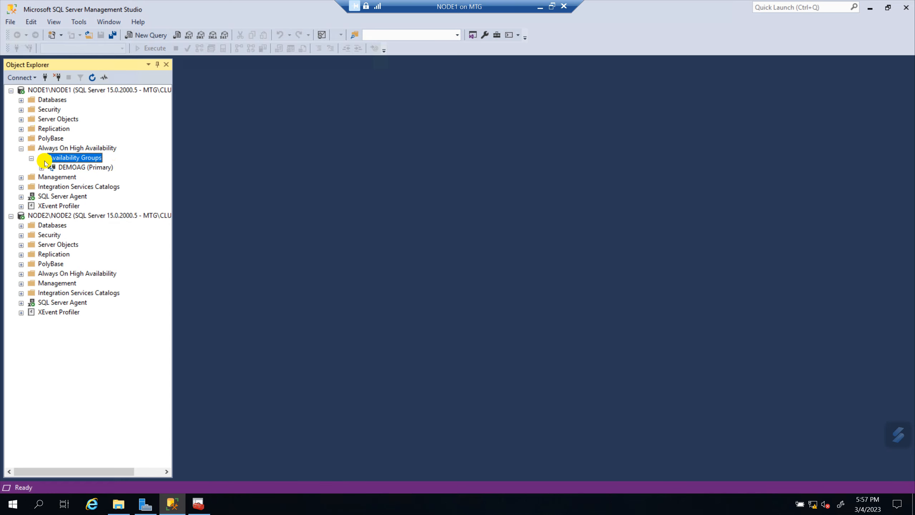
{"action": "left_click", "coordinate": [78, 167]}
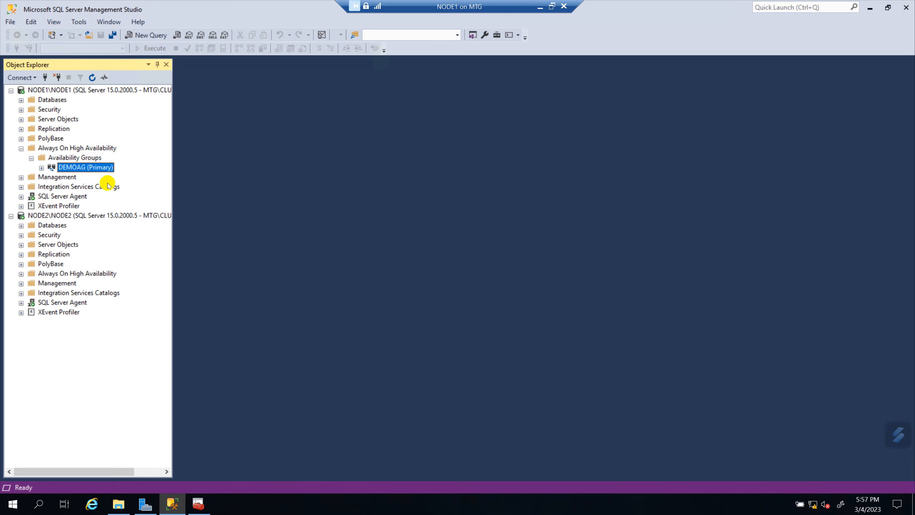
{"action": "right_click", "coordinate": [85, 167]}
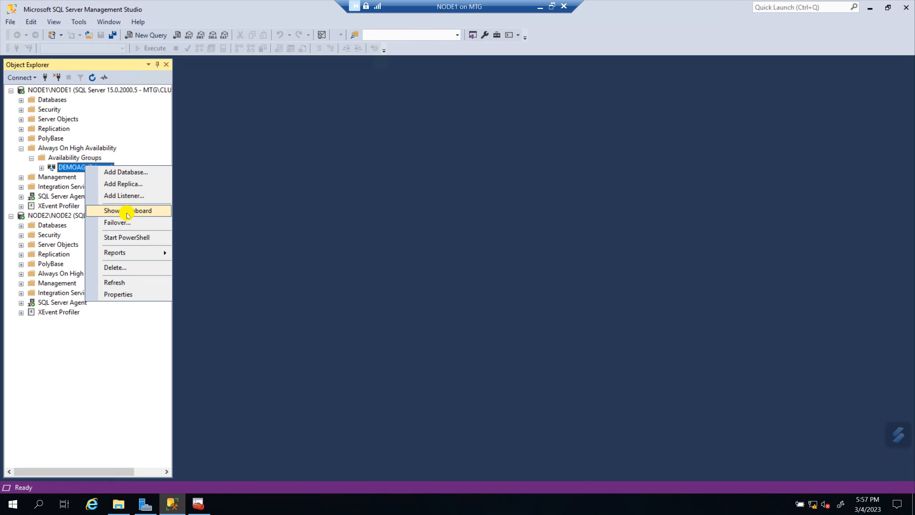
{"action": "left_click", "coordinate": [140, 211]}
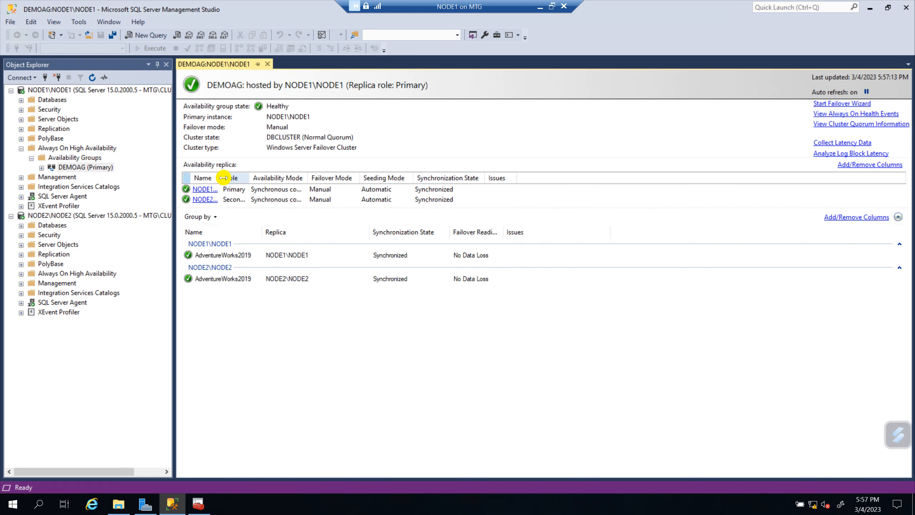
{"action": "left_click_drag", "start_coordinate": [257, 175], "coordinate": [270, 177]}
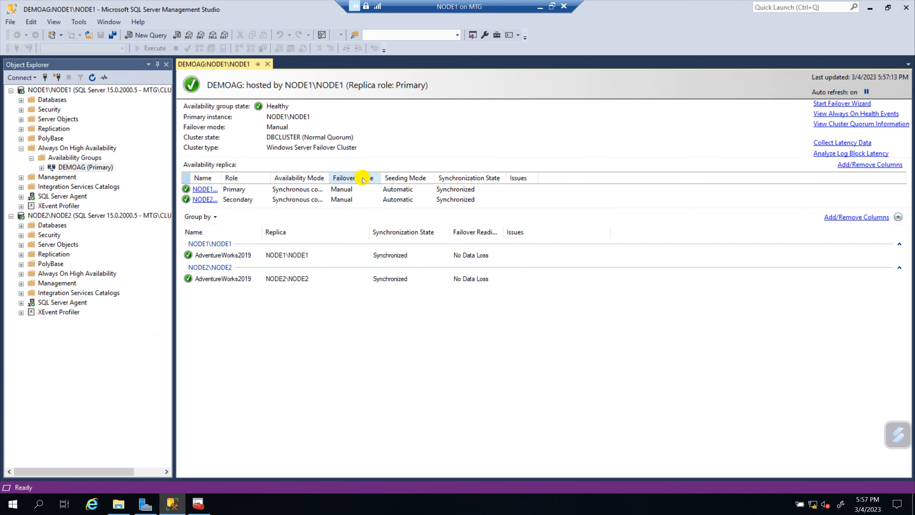
{"action": "left_click", "coordinate": [352, 189]}
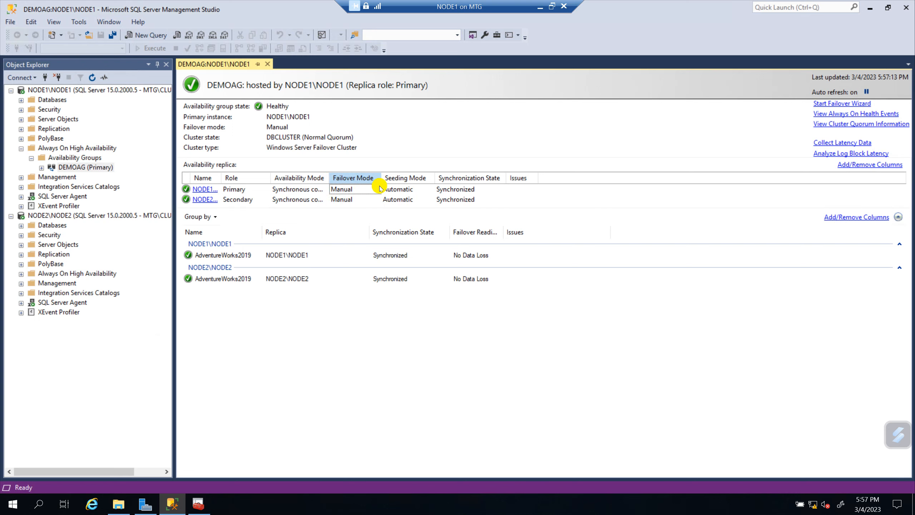
Step: In the DEMOAG properties, set the failover mode of both NODE1 and NODE2 replicas to Automatic and apply the change
{"action": "right_click", "coordinate": [70, 169]}
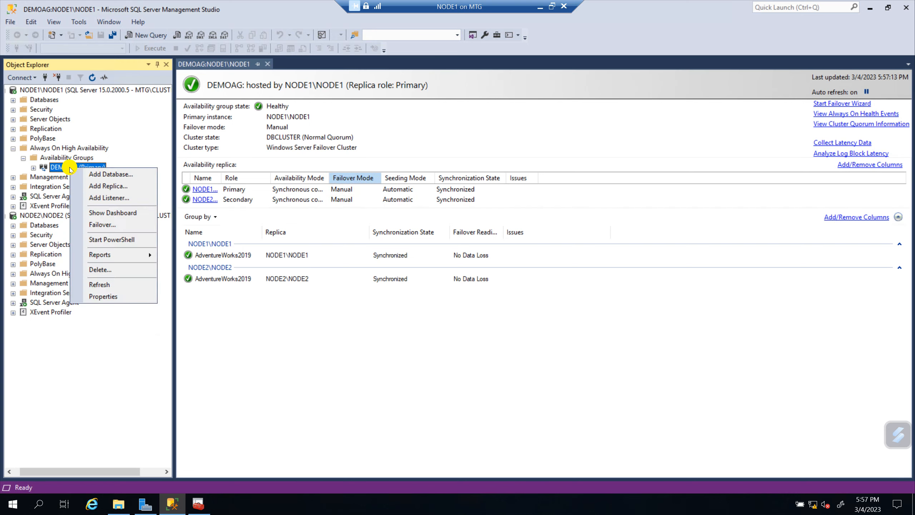
{"action": "left_click", "coordinate": [103, 296]}
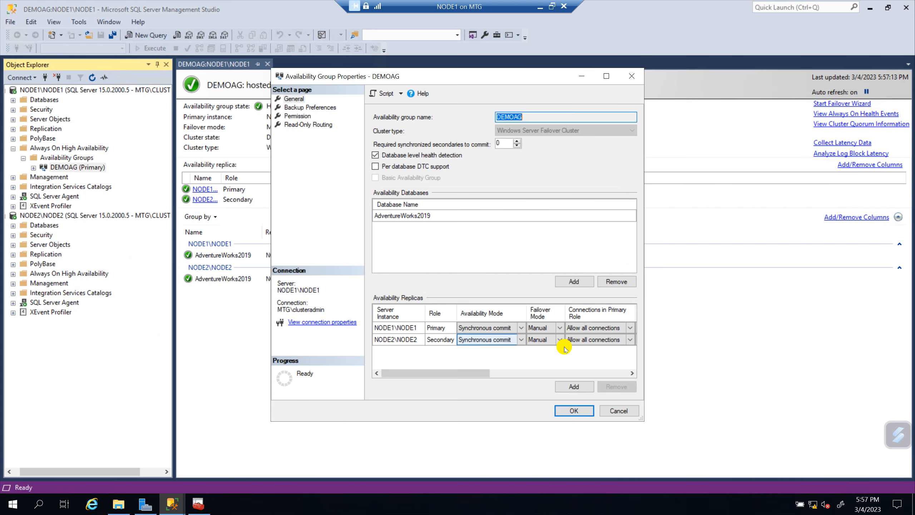
{"action": "left_click", "coordinate": [560, 330]}
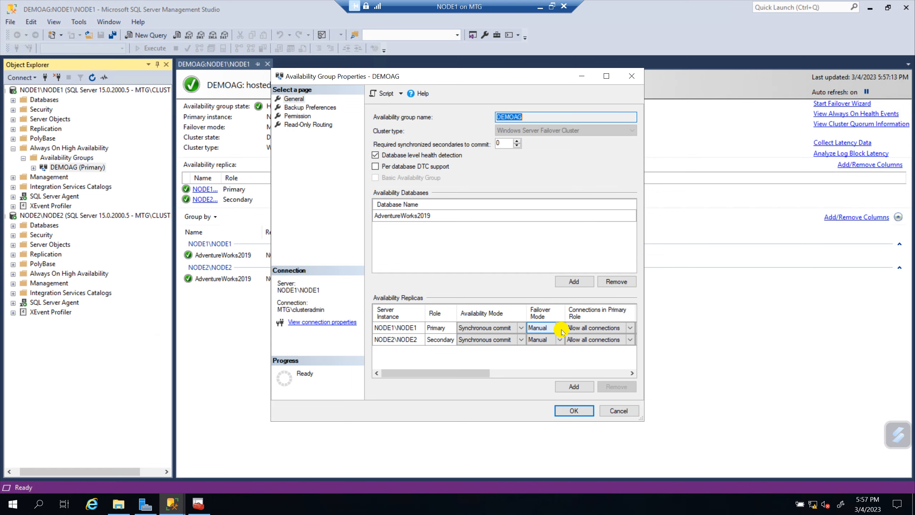
{"action": "left_click", "coordinate": [560, 328]}
{"action": "left_click", "coordinate": [540, 336]}
{"action": "left_click", "coordinate": [560, 339]}
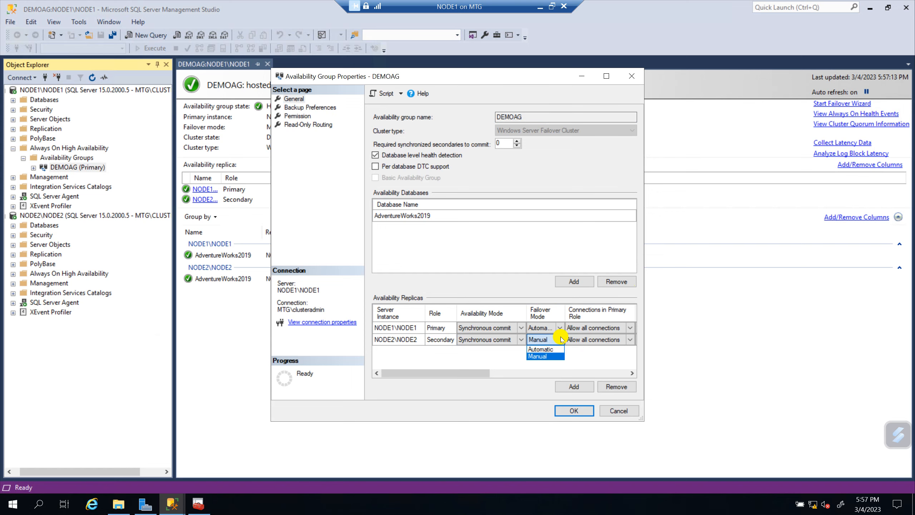
{"action": "left_click", "coordinate": [542, 348]}
{"action": "left_click", "coordinate": [573, 410]}
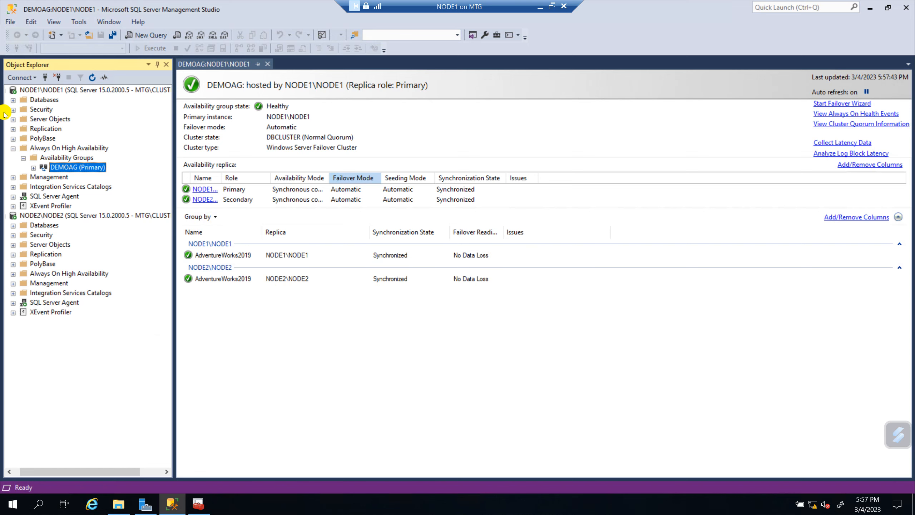
Step: Collapse NODE1 and examine the availability replicas of DEMOAG on the secondary instance NODE2
{"action": "left_click_drag", "start_coordinate": [112, 471], "coordinate": [81, 470]}
{"action": "left_click", "coordinate": [8, 90]}
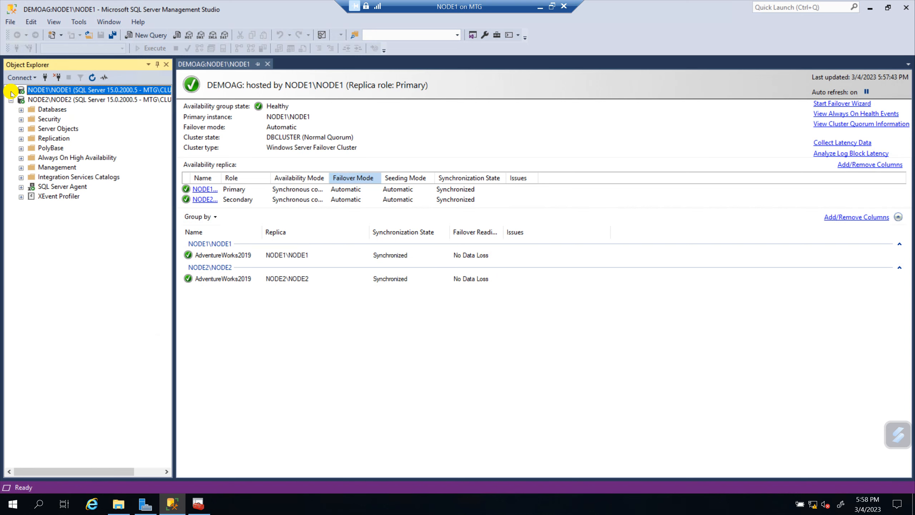
{"action": "left_click", "coordinate": [47, 101]}
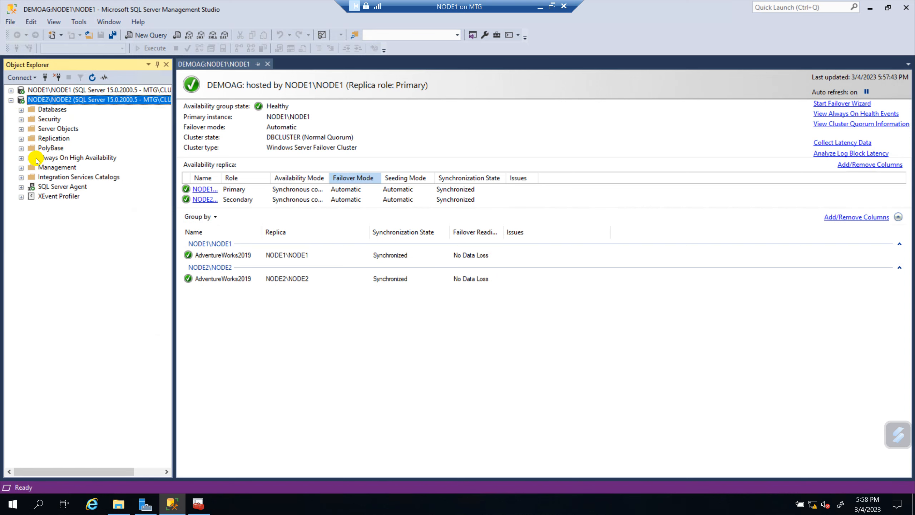
{"action": "left_click", "coordinate": [21, 158]}
{"action": "left_click", "coordinate": [46, 169]}
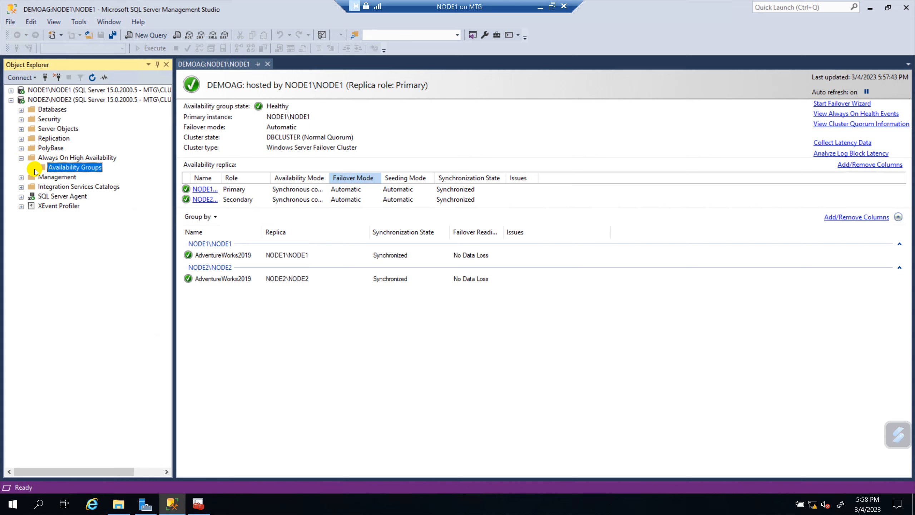
{"action": "left_click", "coordinate": [32, 168]}
{"action": "left_click", "coordinate": [41, 177]}
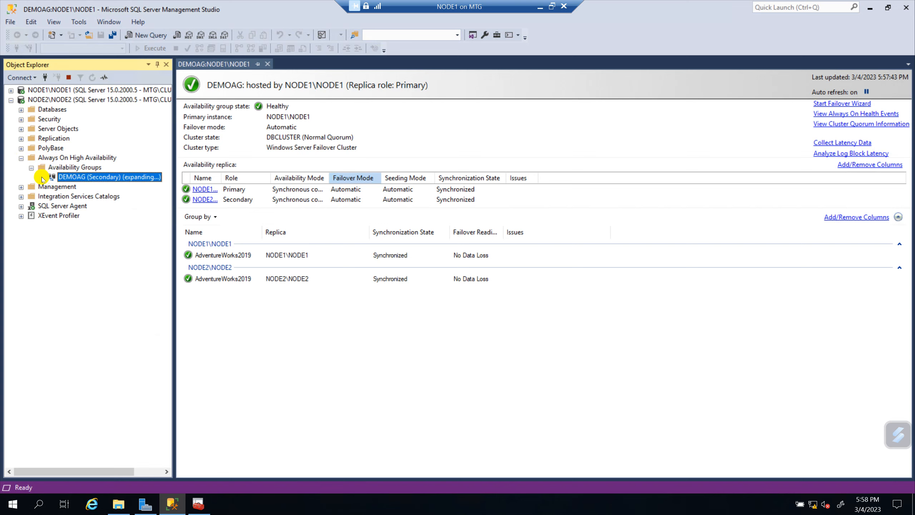
{"action": "left_click", "coordinate": [80, 186]}
{"action": "left_click", "coordinate": [50, 187]}
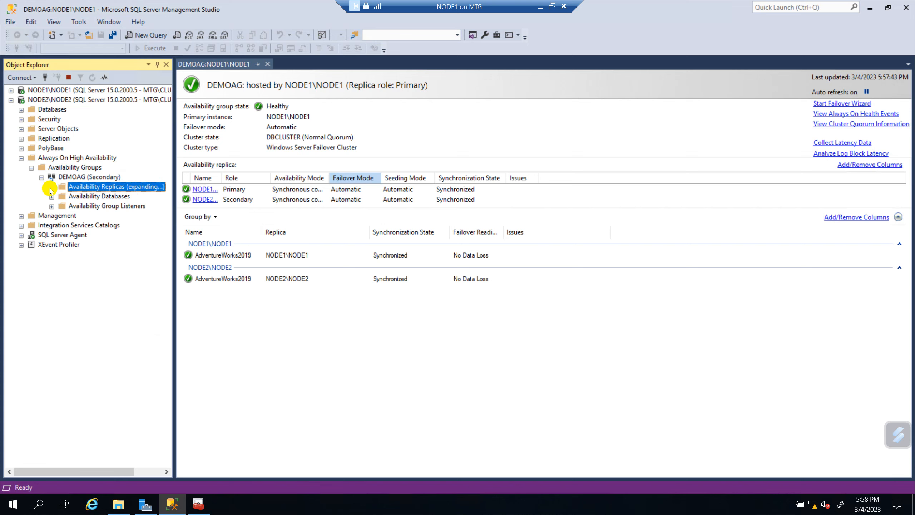
{"action": "left_click", "coordinate": [122, 206]}
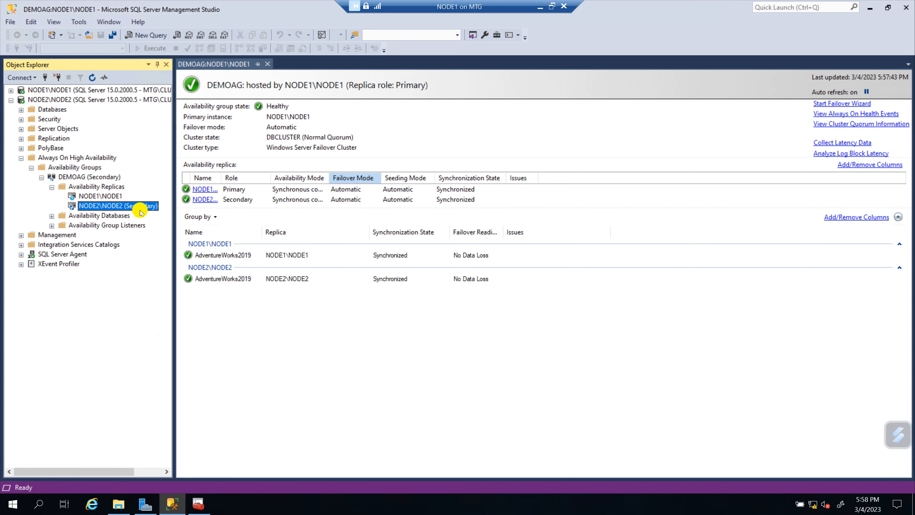
Step: Examine the availability databases and group listeners of DEMOAG on NODE2, and collapse that instance
{"action": "left_click", "coordinate": [52, 216]}
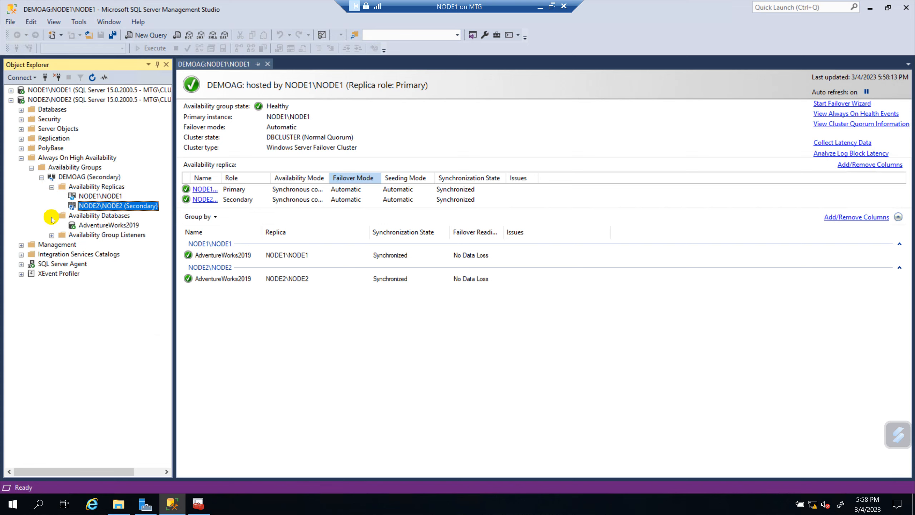
{"action": "left_click", "coordinate": [108, 225]}
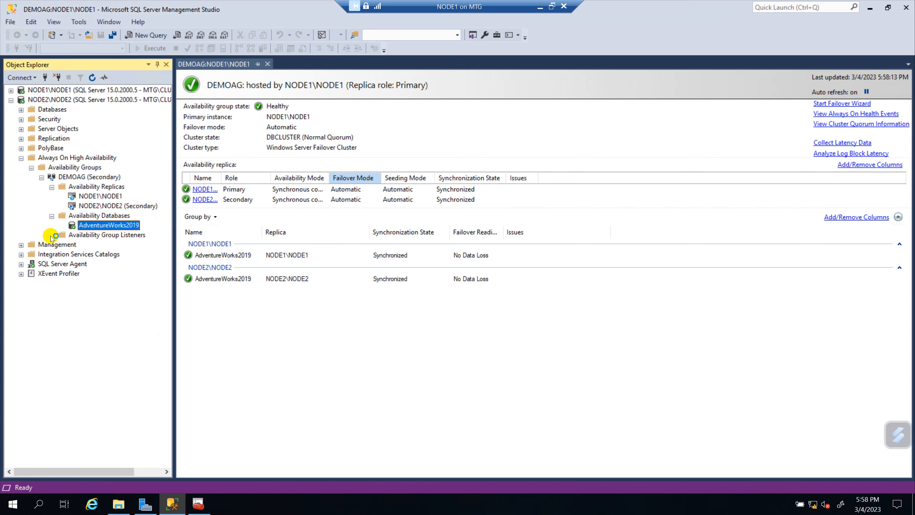
{"action": "left_click", "coordinate": [95, 235]}
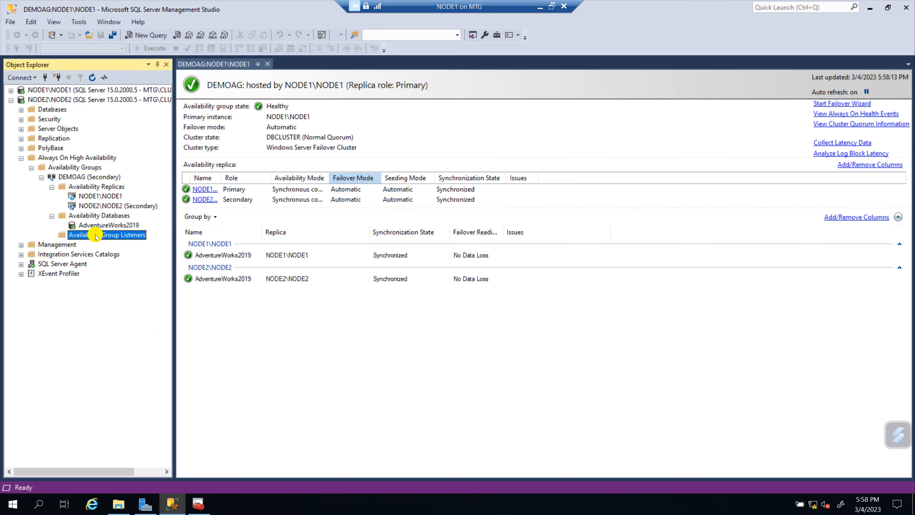
{"action": "left_click", "coordinate": [20, 158]}
{"action": "left_click", "coordinate": [11, 99]}
Step: Expand the primary instance NODE1 and its DEMOAG availability group down to the replica, database and listener folders
{"action": "left_click", "coordinate": [11, 90]}
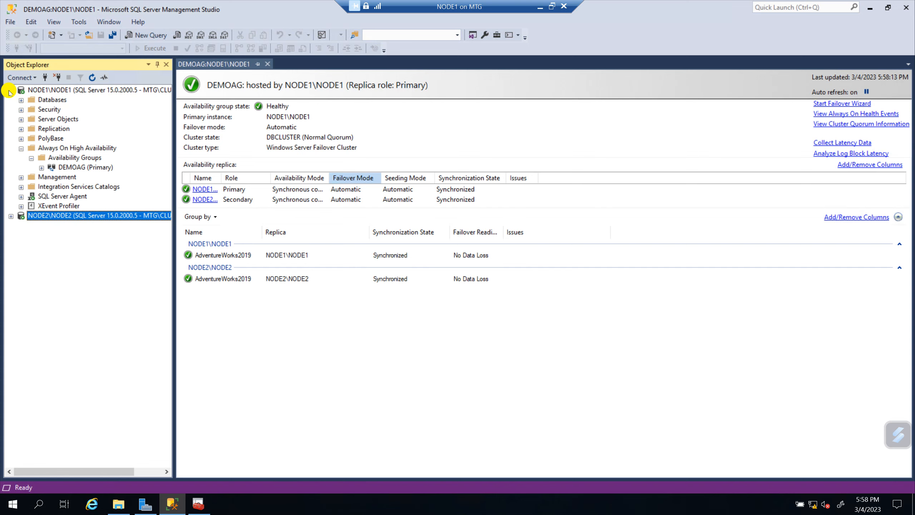
{"action": "left_click", "coordinate": [75, 159]}
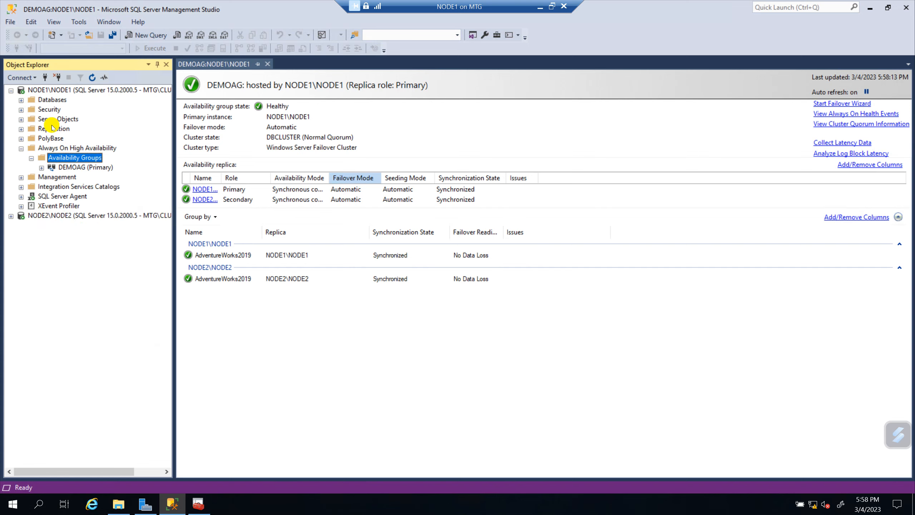
{"action": "left_click", "coordinate": [74, 167]}
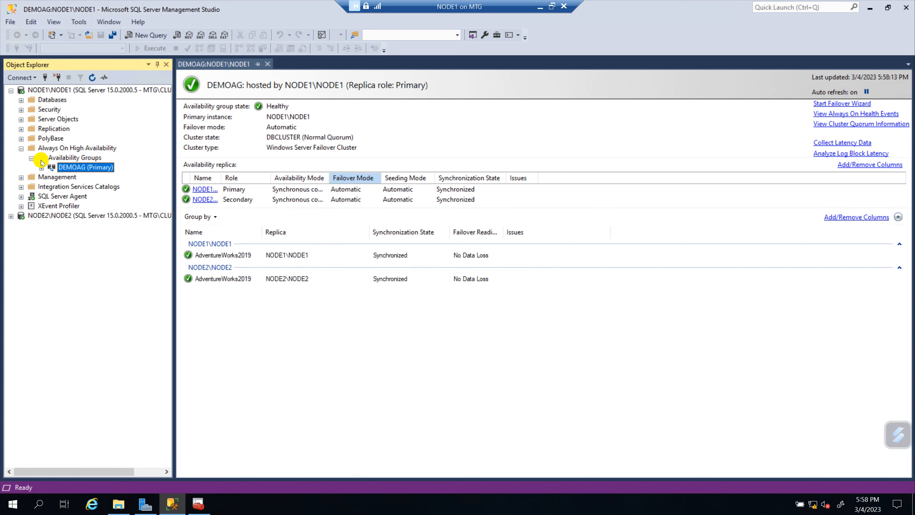
{"action": "left_click", "coordinate": [20, 148]}
{"action": "left_click", "coordinate": [20, 148]}
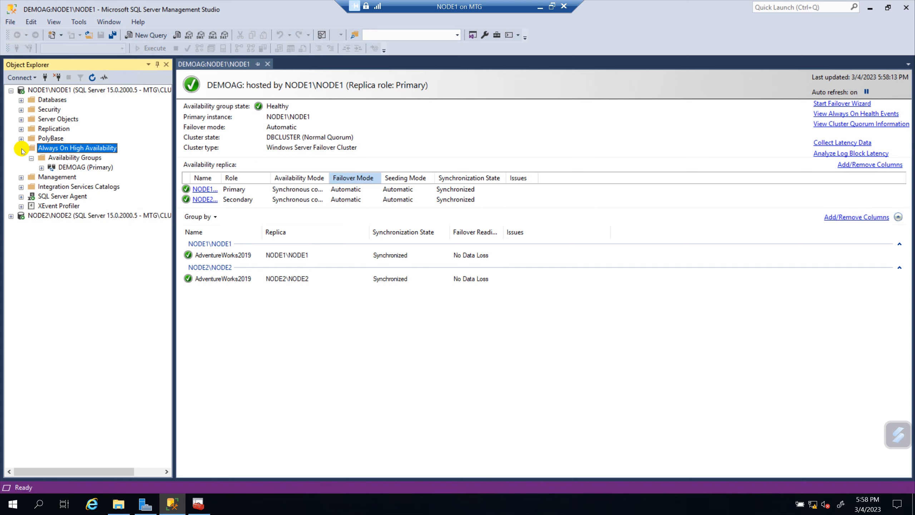
{"action": "left_click", "coordinate": [50, 168]}
{"action": "left_click", "coordinate": [42, 168]}
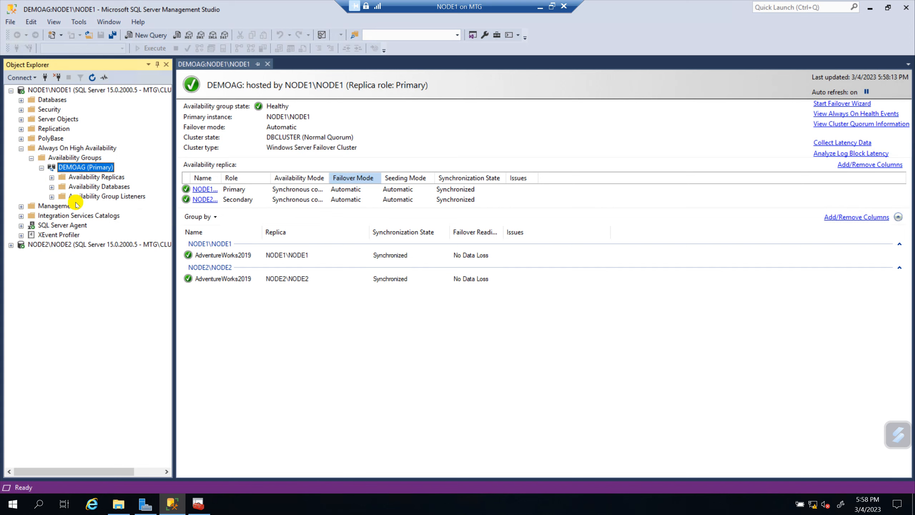
Step: Start a new availability group listener for DEMOAG with DNS name AGLs, port 1433 and network mode Static IP
{"action": "left_click", "coordinate": [76, 196]}
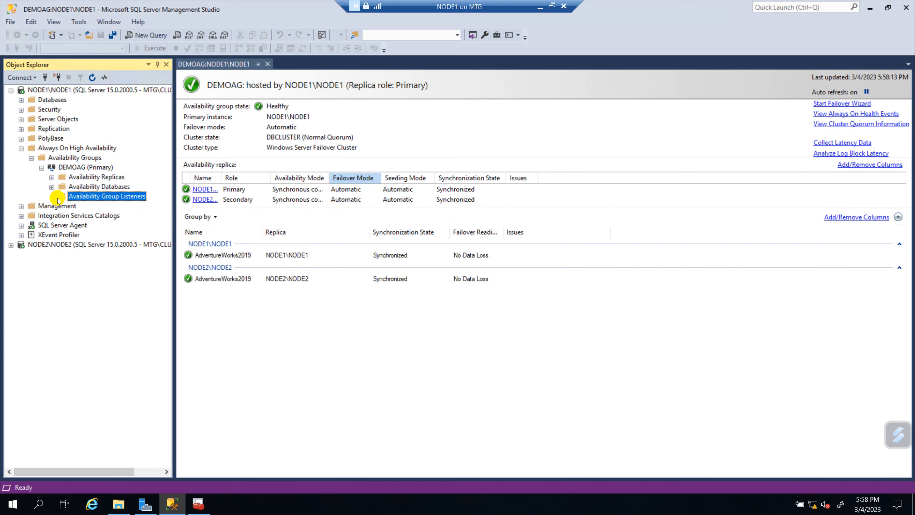
{"action": "right_click", "coordinate": [120, 198]}
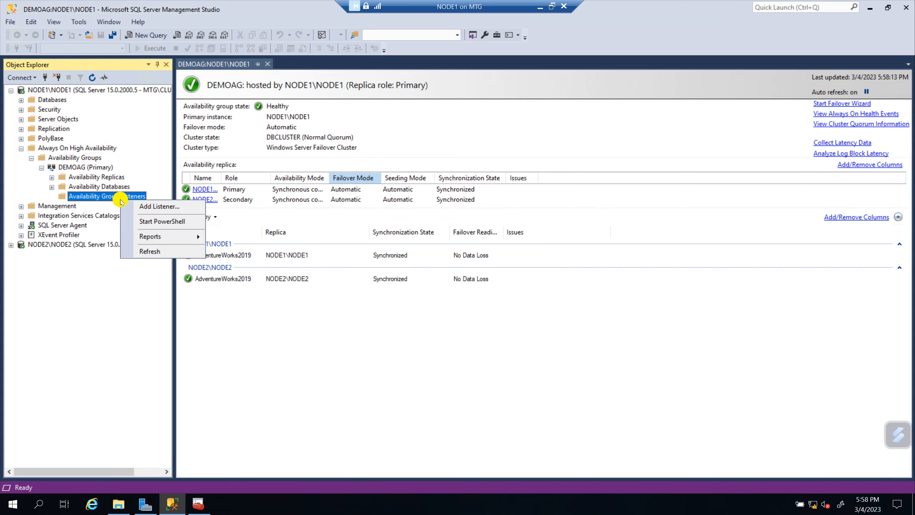
{"action": "left_click", "coordinate": [159, 208]}
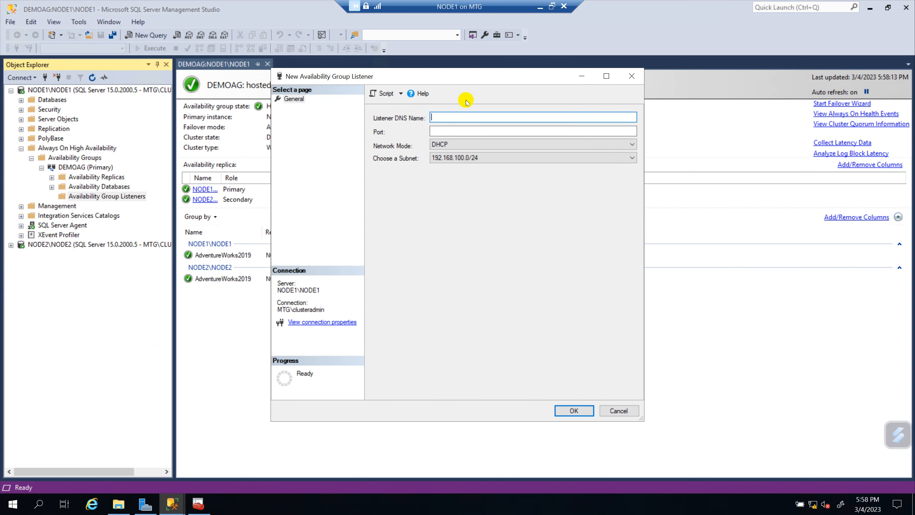
{"action": "left_click_drag", "start_coordinate": [459, 76], "coordinate": [540, 82]}
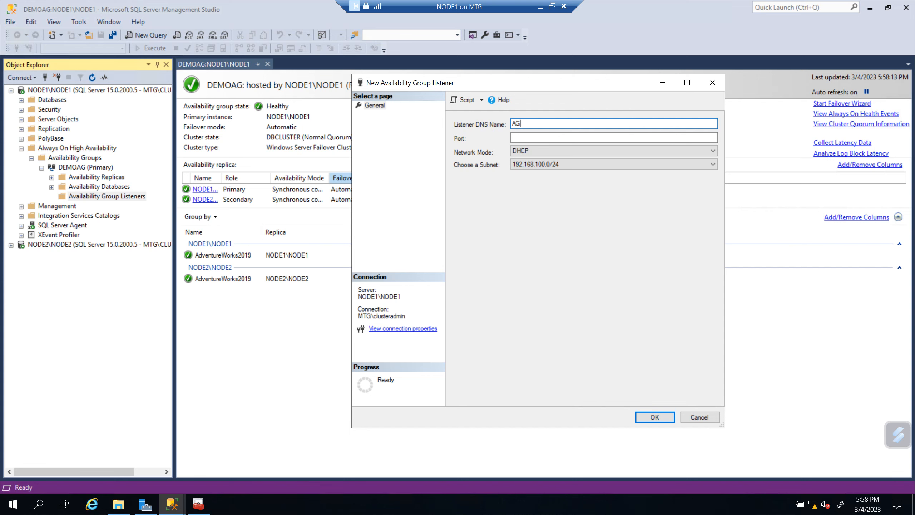
{"action": "left_click", "coordinate": [532, 138]}
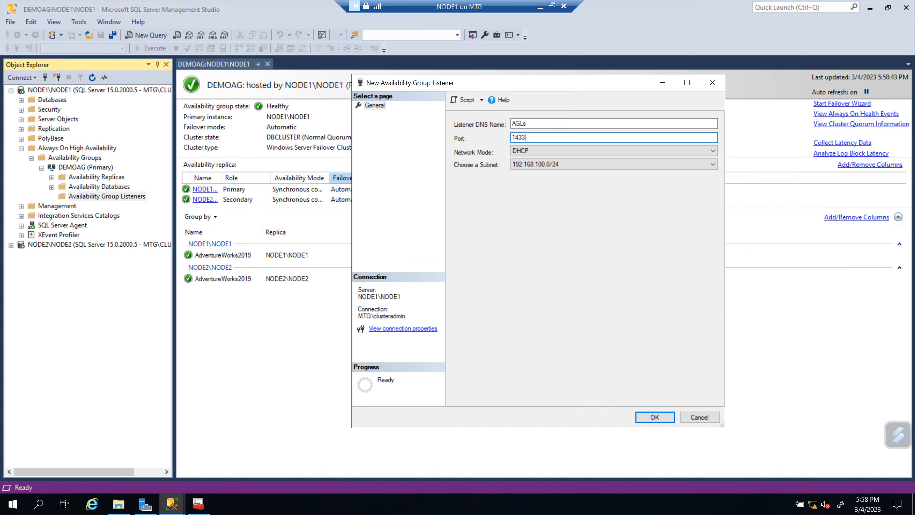
{"action": "left_click", "coordinate": [622, 151]}
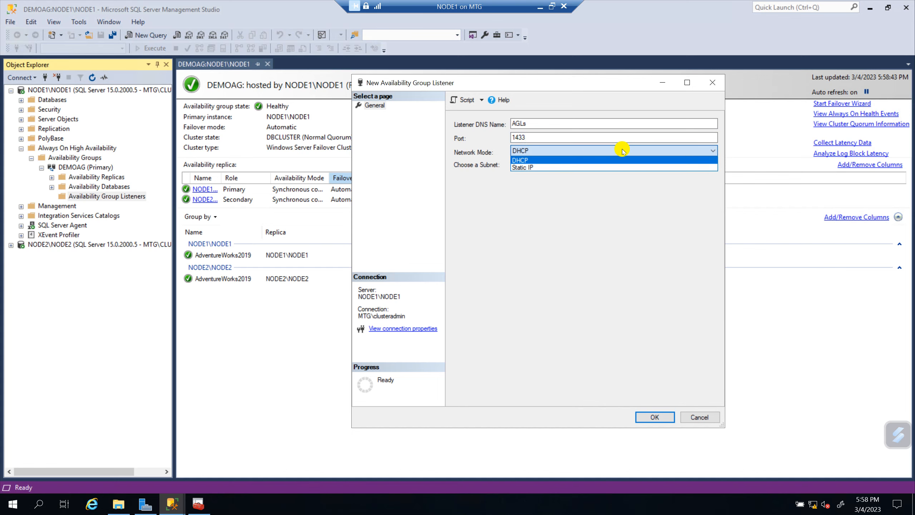
{"action": "left_click", "coordinate": [538, 169]}
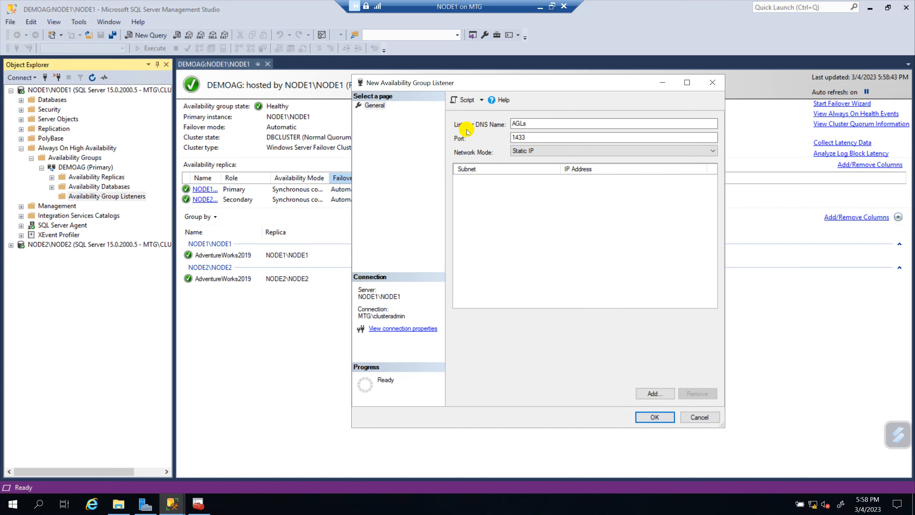
{"action": "left_click_drag", "start_coordinate": [556, 83], "coordinate": [580, 87]}
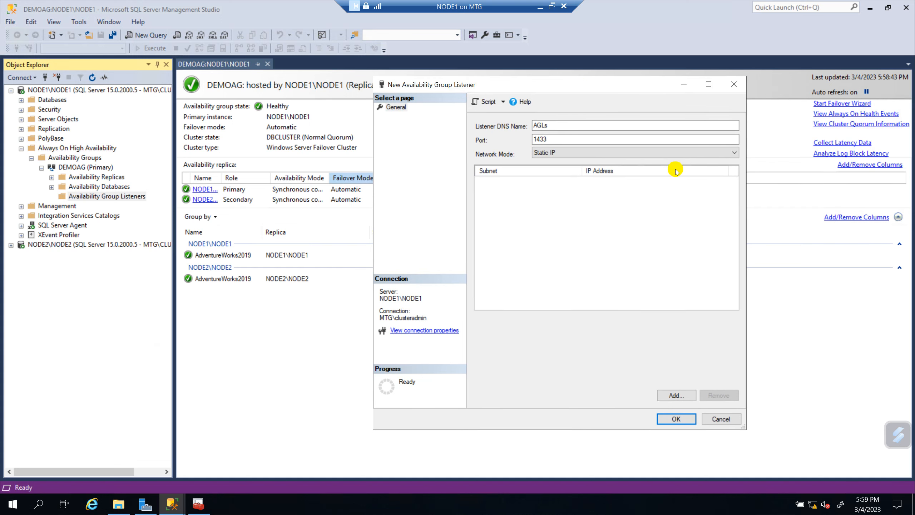
Step: Add the IPv4 address 192.168.100.15 on subnet 192.168.100.0/24, create the listener, and select it under DEMOAG on NODE1
{"action": "left_click", "coordinate": [677, 395]}
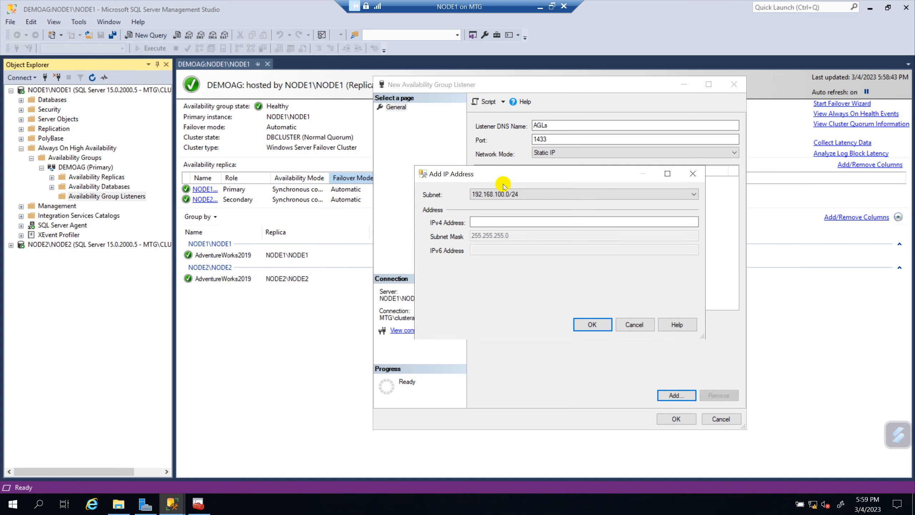
{"action": "left_click", "coordinate": [487, 220]}
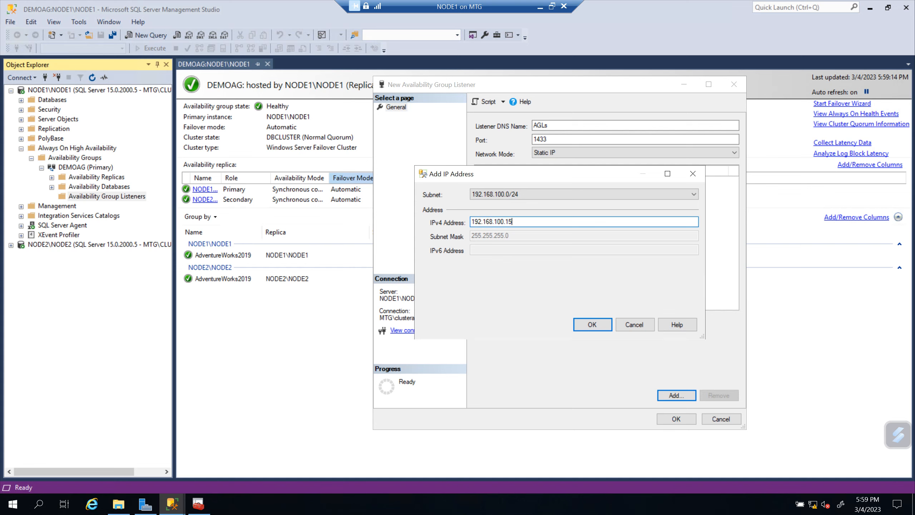
{"action": "double_click", "coordinate": [520, 223]}
{"action": "left_click", "coordinate": [523, 221]}
{"action": "left_click", "coordinate": [583, 322]}
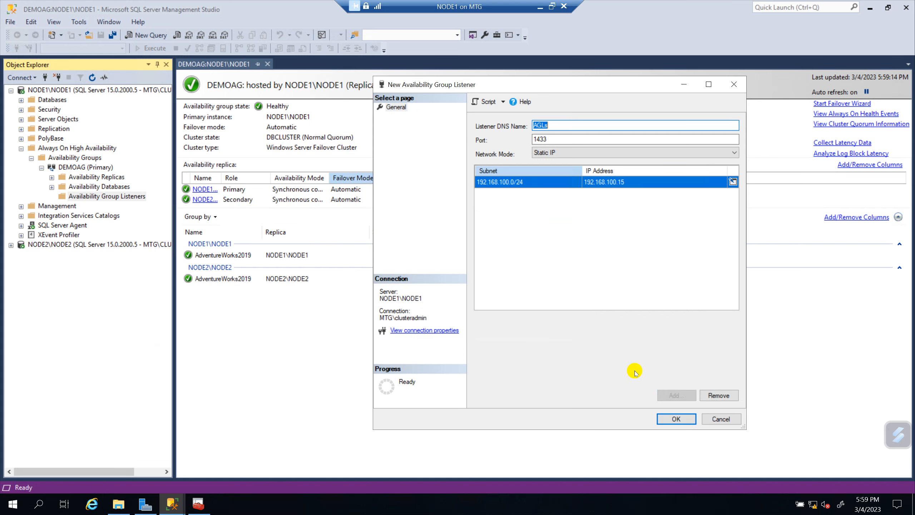
{"action": "left_click", "coordinate": [673, 418]}
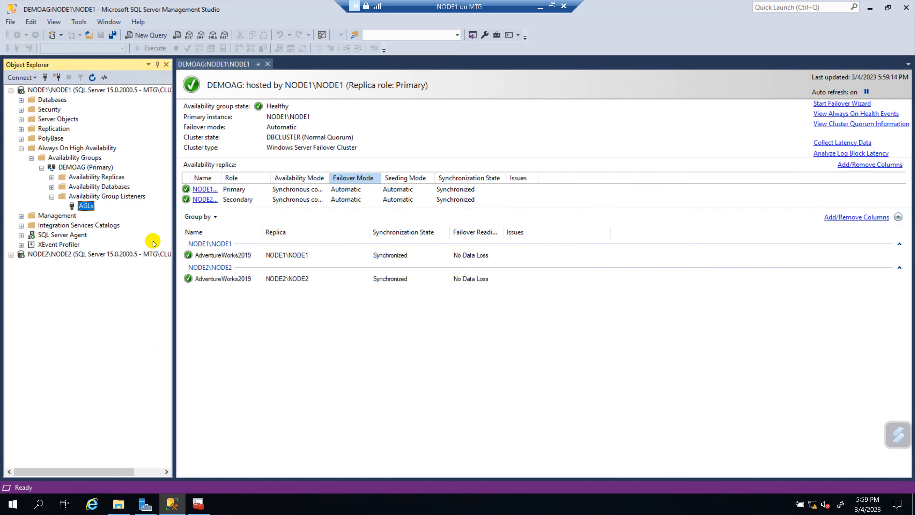
{"action": "left_click", "coordinate": [87, 209]}
{"action": "left_click_drag", "start_coordinate": [175, 161], "coordinate": [168, 161]}
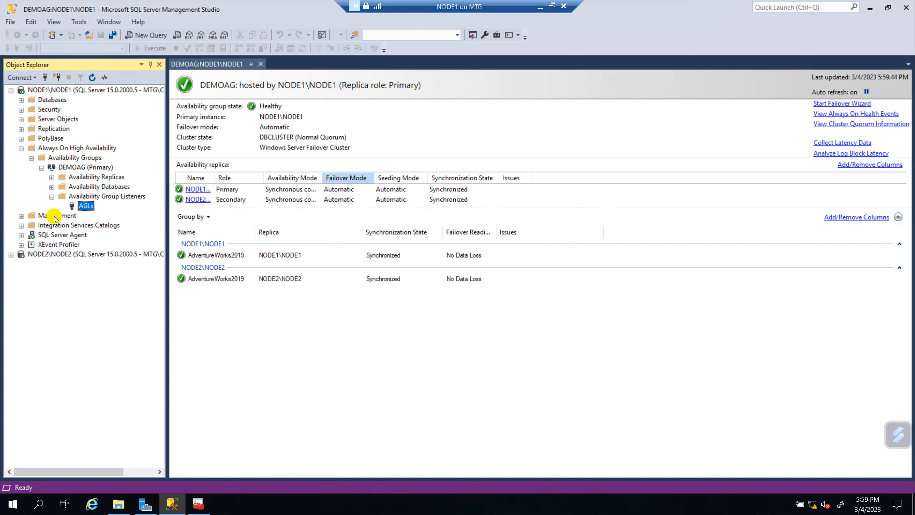
Step: Minimize the remote session, switch to Paint and start a blank drawing without saving the old cluster diagram
{"action": "left_click", "coordinate": [538, 14]}
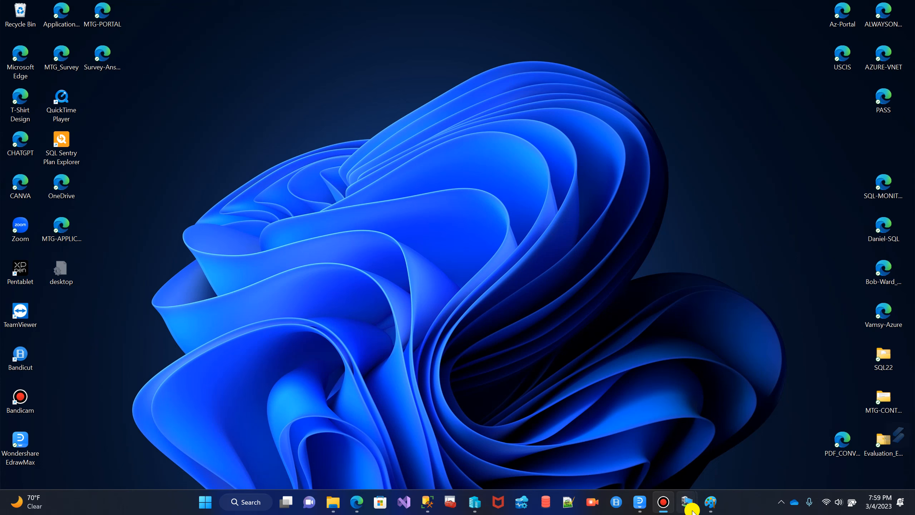
{"action": "left_click", "coordinate": [710, 501]}
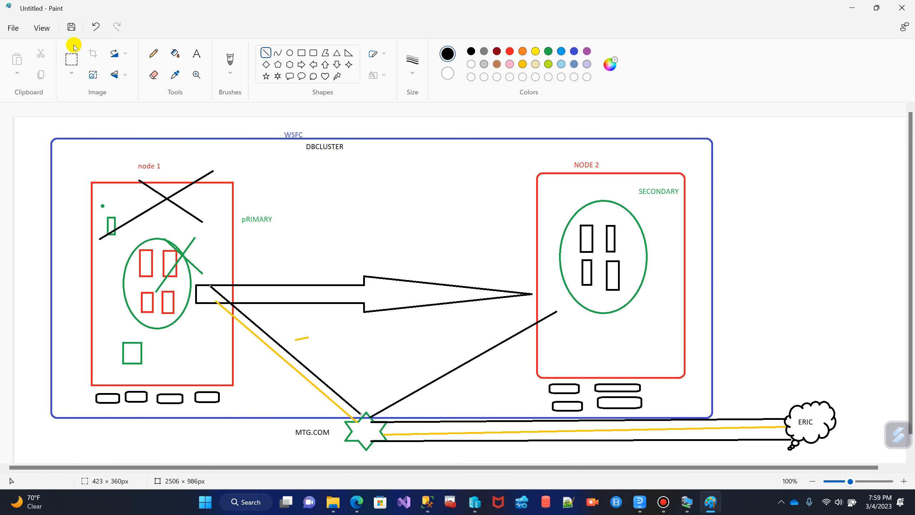
{"action": "left_click", "coordinate": [14, 28]}
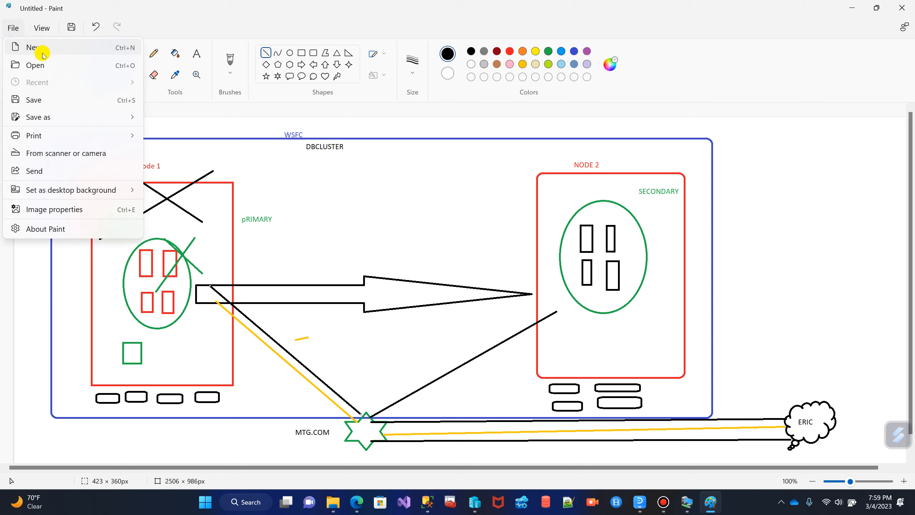
{"action": "left_click", "coordinate": [39, 52]}
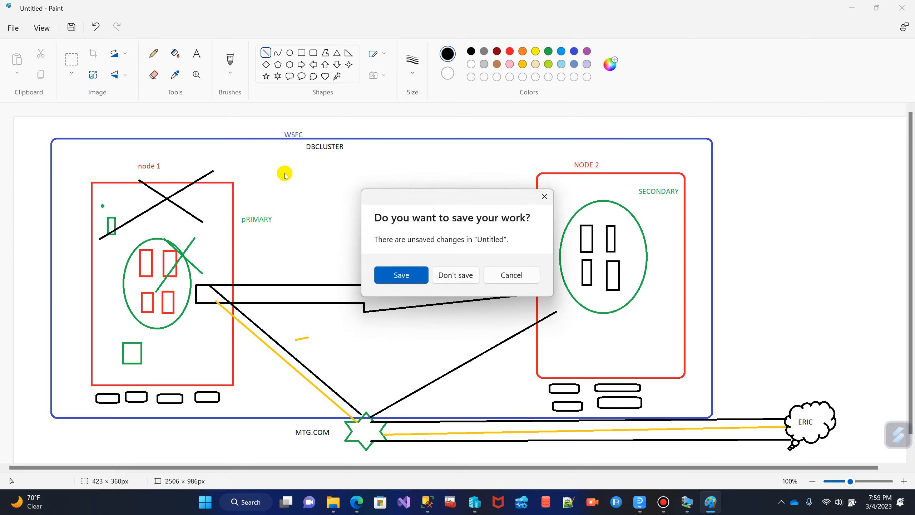
{"action": "left_click", "coordinate": [471, 275]}
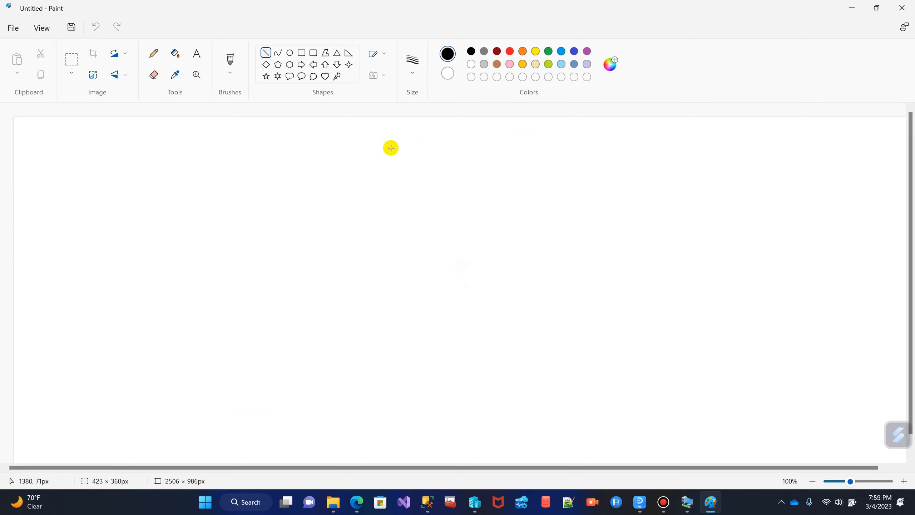
Step: Draw two black rounded rectangles side by side near the canvas's upper edge, about 453 × 276 px and 407 × 244 px
{"action": "left_click", "coordinate": [312, 54]}
{"action": "left_click_drag", "start_coordinate": [231, 141], "coordinate": [394, 239]}
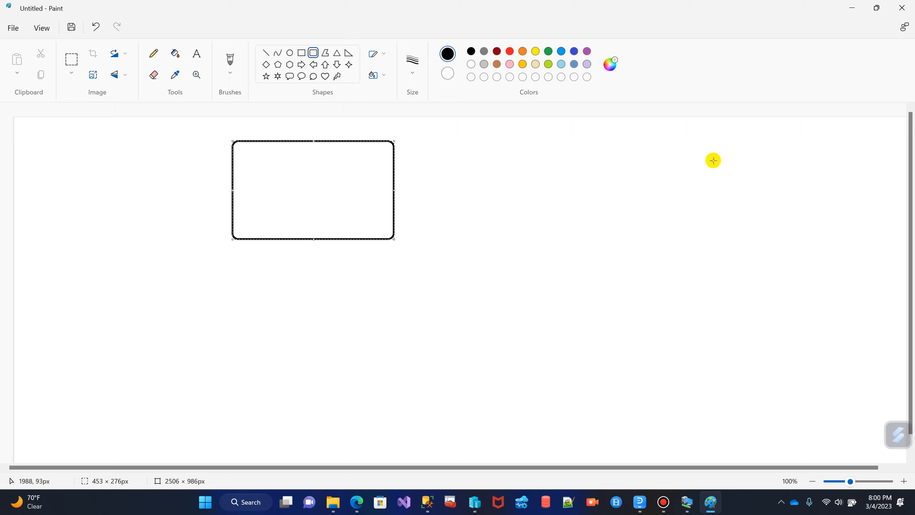
{"action": "left_click_drag", "start_coordinate": [571, 147], "coordinate": [717, 235]}
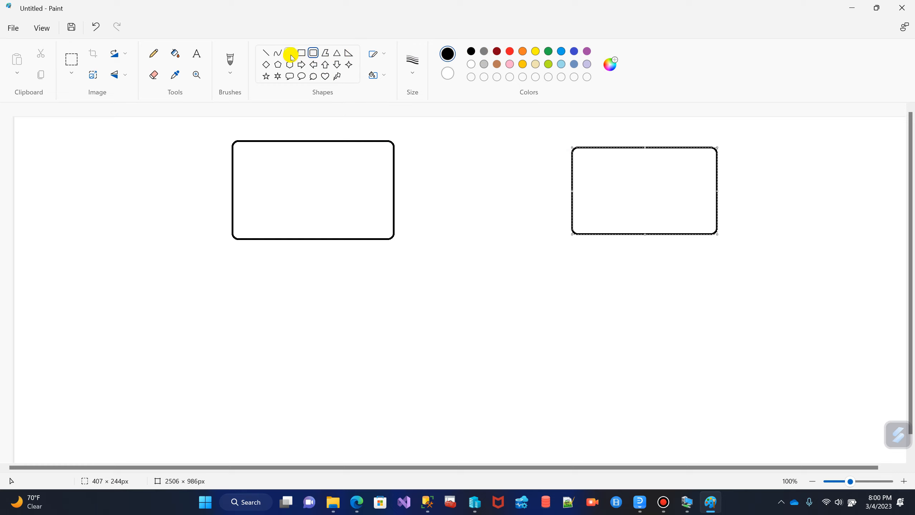
Step: Draw a dark red rectangle about 1639 × 405 px enclosing both black rounded rectangles
{"action": "left_click", "coordinate": [302, 54]}
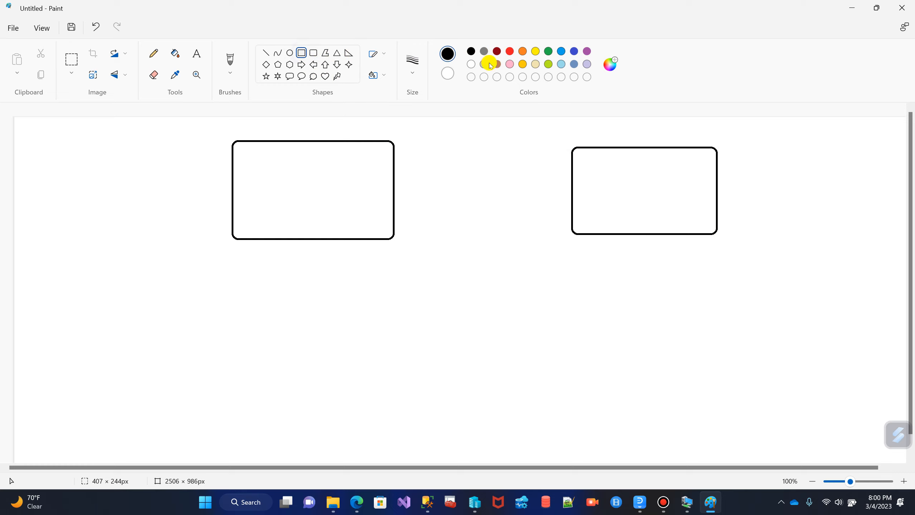
{"action": "left_click", "coordinate": [497, 51]}
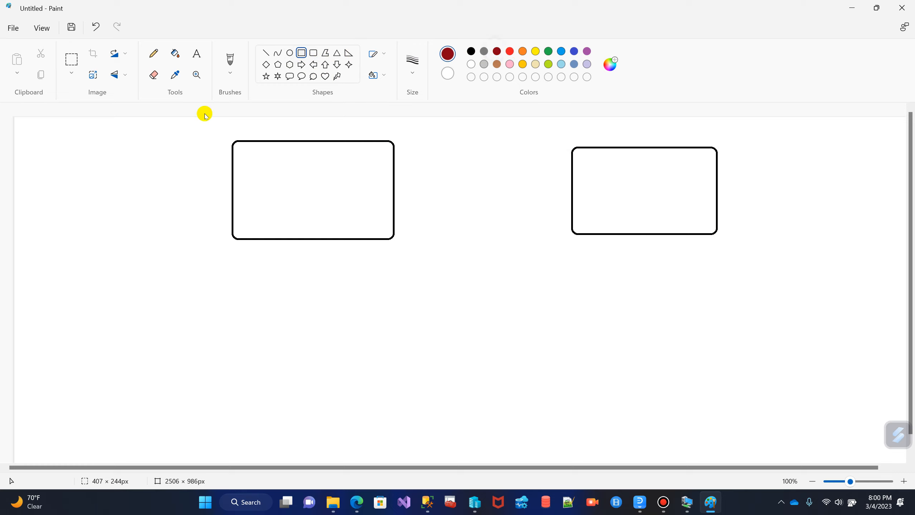
{"action": "left_click_drag", "start_coordinate": [179, 126], "coordinate": [764, 269]}
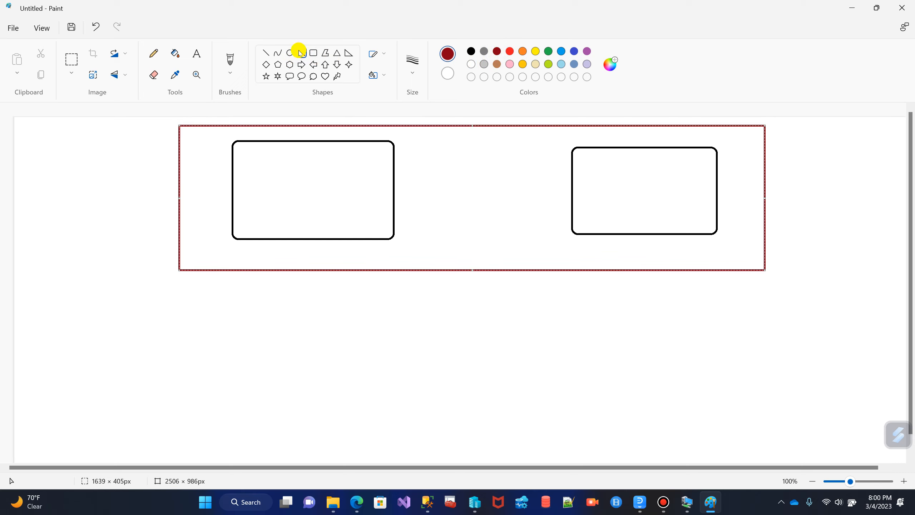
Step: Draw a small blue rounded rectangle inside each black one, about 123 × 73 px in the first and 146 × 70 px in the second
{"action": "left_click", "coordinate": [314, 54]}
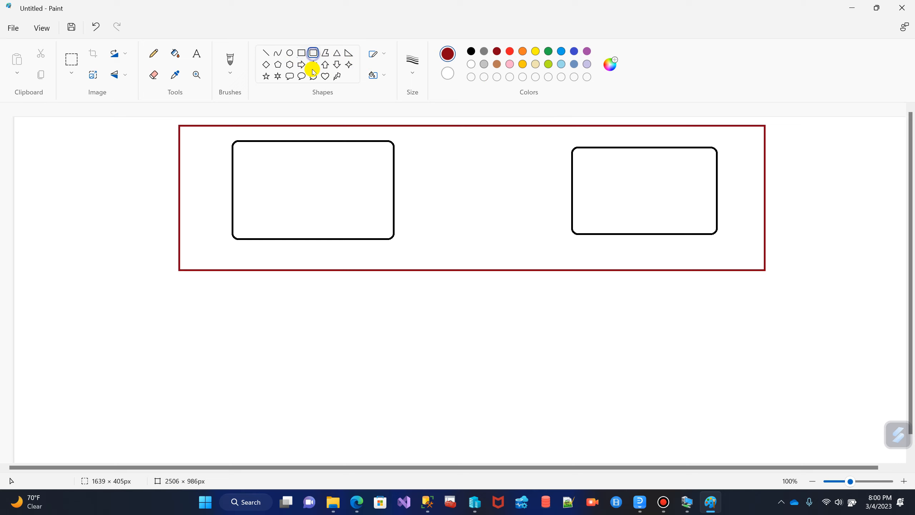
{"action": "left_click_drag", "start_coordinate": [288, 162], "coordinate": [333, 188]}
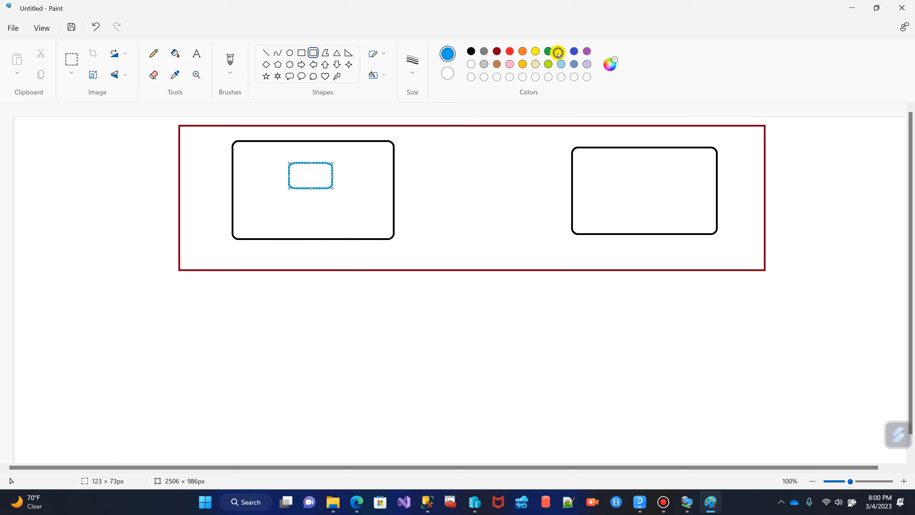
{"action": "left_click", "coordinate": [347, 173]}
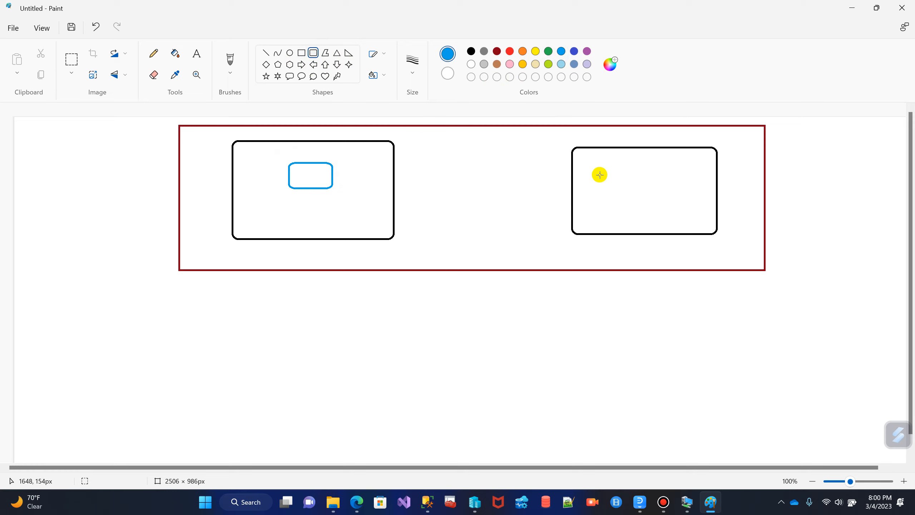
{"action": "left_click_drag", "start_coordinate": [606, 176], "coordinate": [658, 200]}
Step: Draw a black thought cloud about 228 × 116 px near the canvas's lower edge and label it with the client user's first name
{"action": "left_click", "coordinate": [312, 79]}
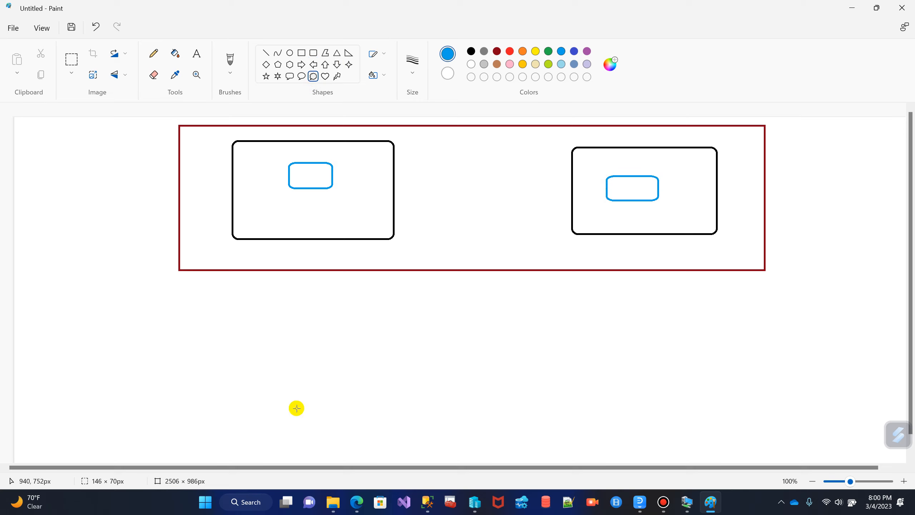
{"action": "left_click_drag", "start_coordinate": [442, 411], "coordinate": [523, 452]}
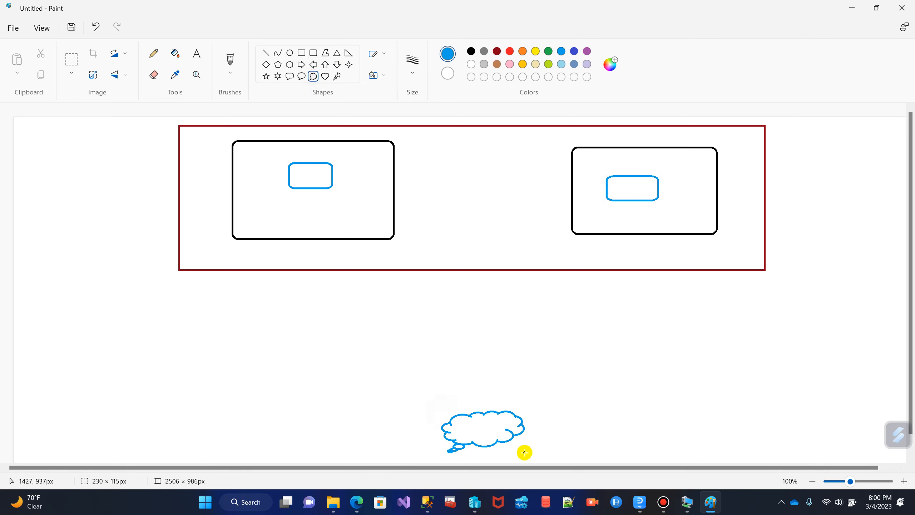
{"action": "left_click", "coordinate": [470, 51]}
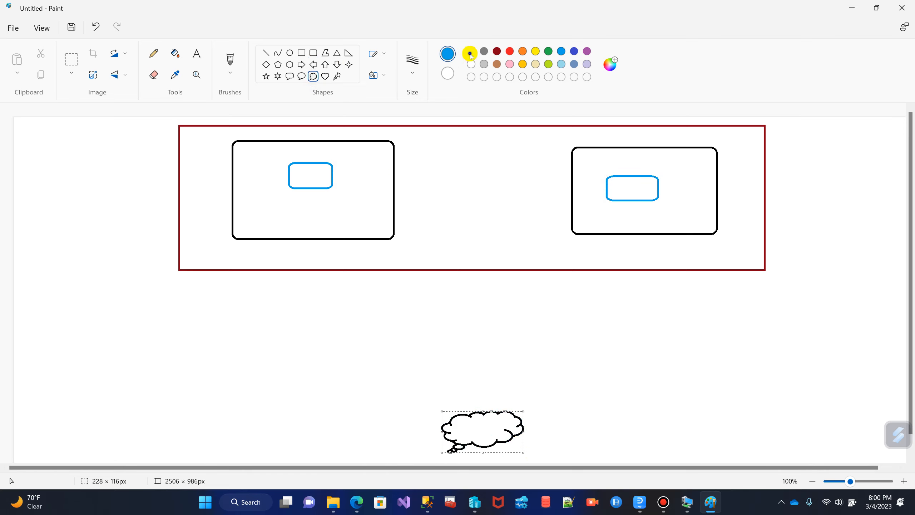
{"action": "left_click", "coordinate": [198, 53]}
{"action": "left_click", "coordinate": [469, 428]}
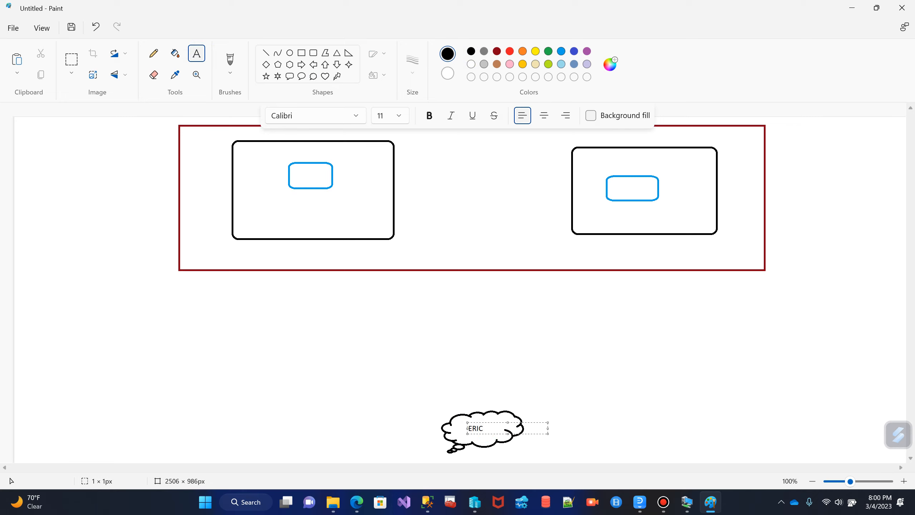
{"action": "left_click", "coordinate": [598, 430]}
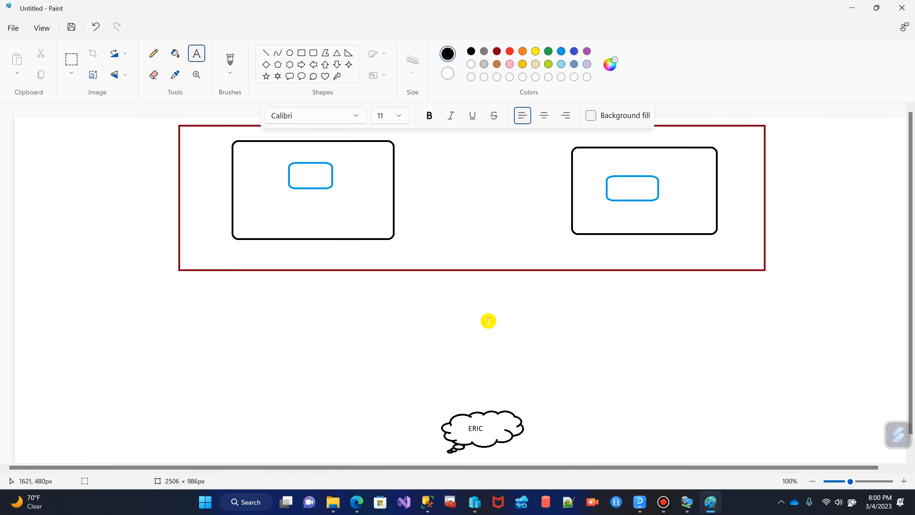
Step: Draw a green six-point star about 114 × 110 px across the middle of the dark red rectangle's lower edge
{"action": "left_click", "coordinate": [277, 76]}
{"action": "left_click_drag", "start_coordinate": [448, 255], "coordinate": [489, 294]}
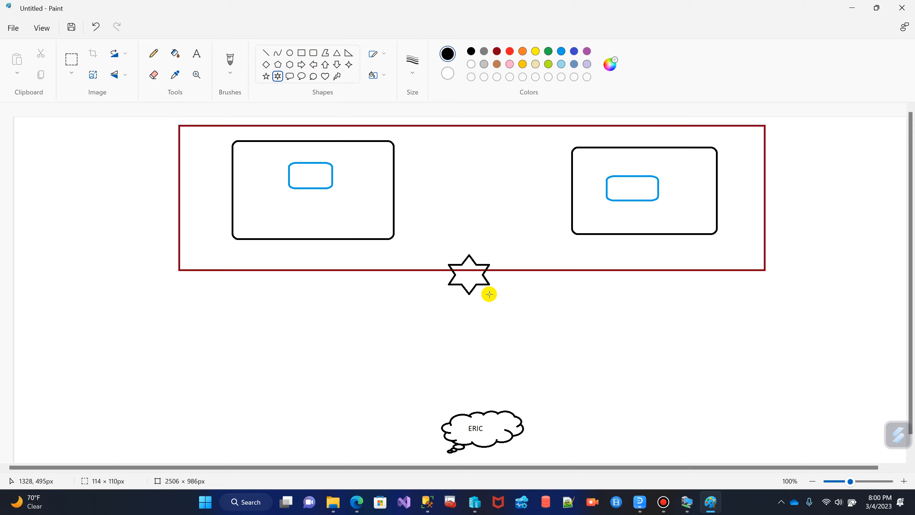
{"action": "left_click", "coordinate": [509, 52]}
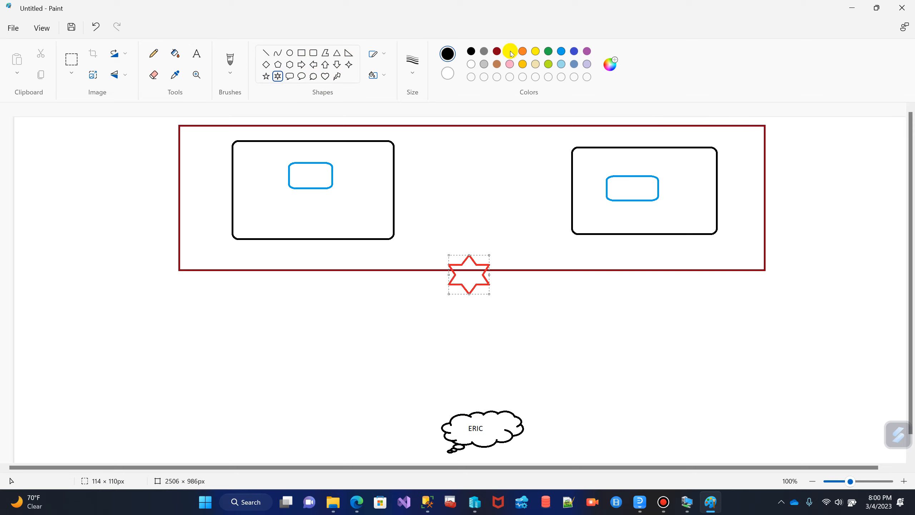
{"action": "left_click", "coordinate": [550, 53]}
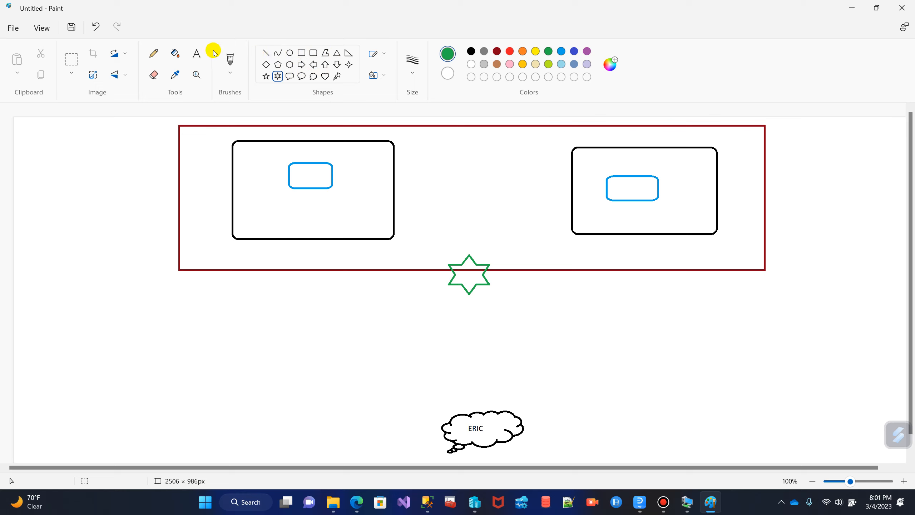
Step: Add green text labels NODE1 and NODE2 at the upper edges of the two black rounded rectangles
{"action": "left_click", "coordinate": [197, 54]}
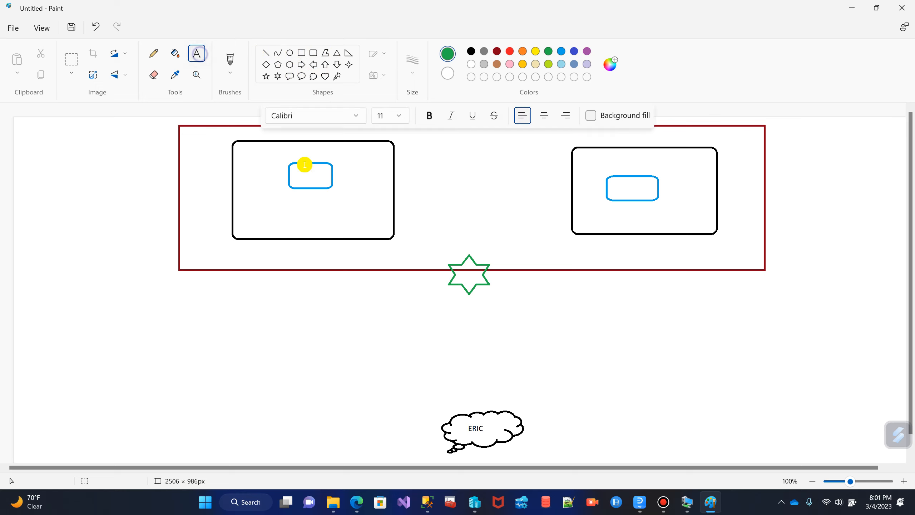
{"action": "left_click", "coordinate": [265, 146]}
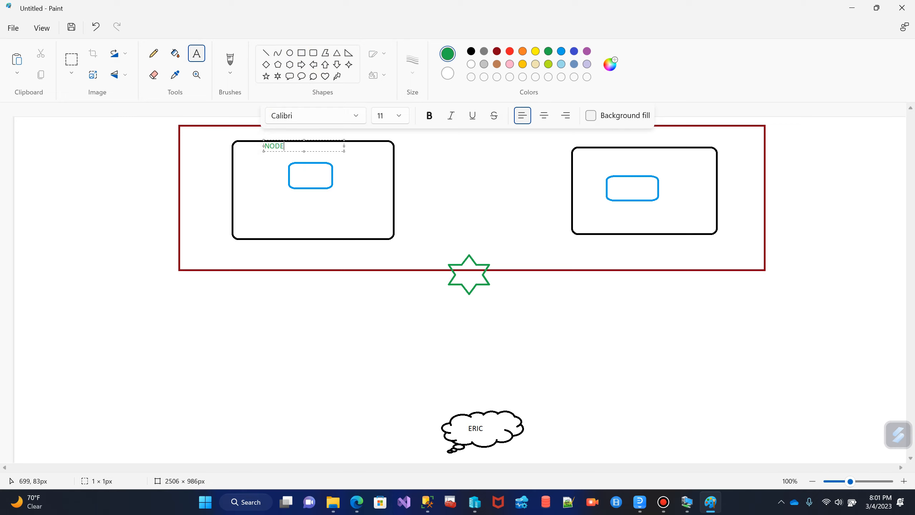
{"action": "left_click", "coordinate": [617, 152]}
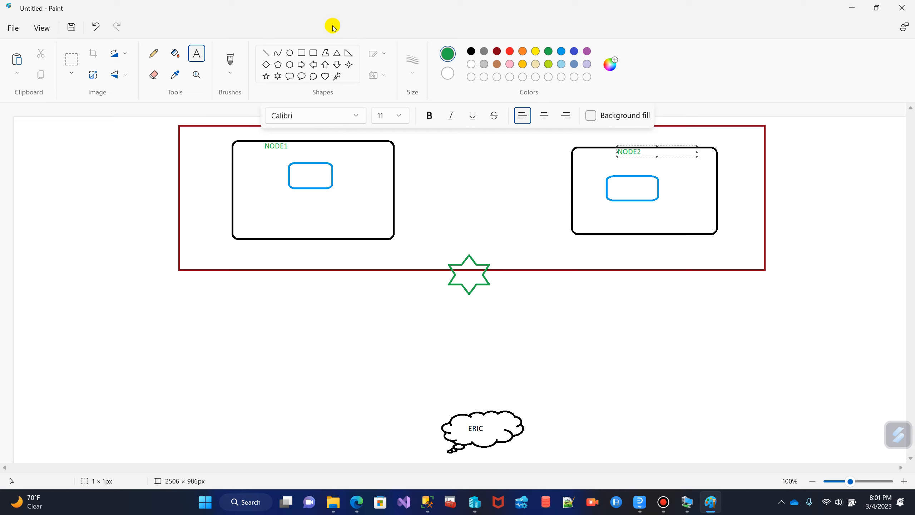
{"action": "left_click", "coordinate": [728, 166]}
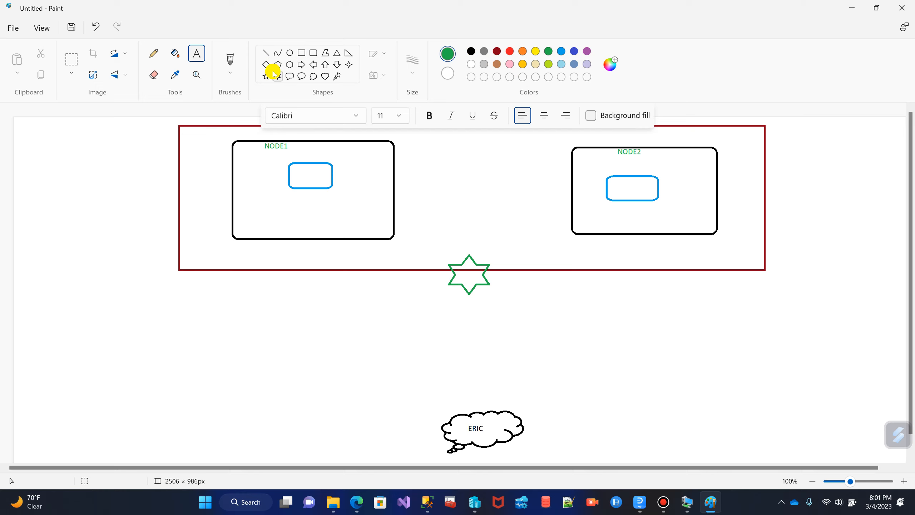
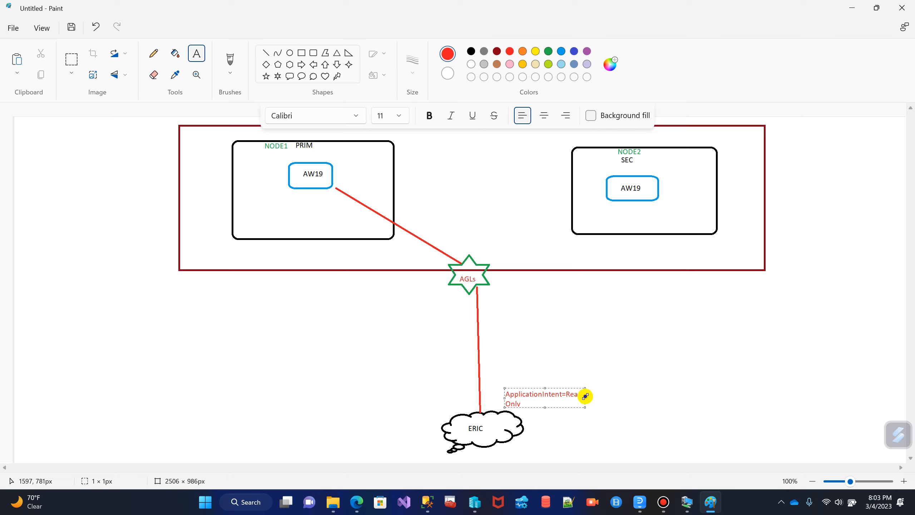
Step: Widen the ApplicationIntent=ReadOnly text box to one line and draw indigo lines from the cloud to the AGLs star and on to NODE2's AW19 box
{"action": "left_click_drag", "start_coordinate": [585, 395], "coordinate": [623, 391]}
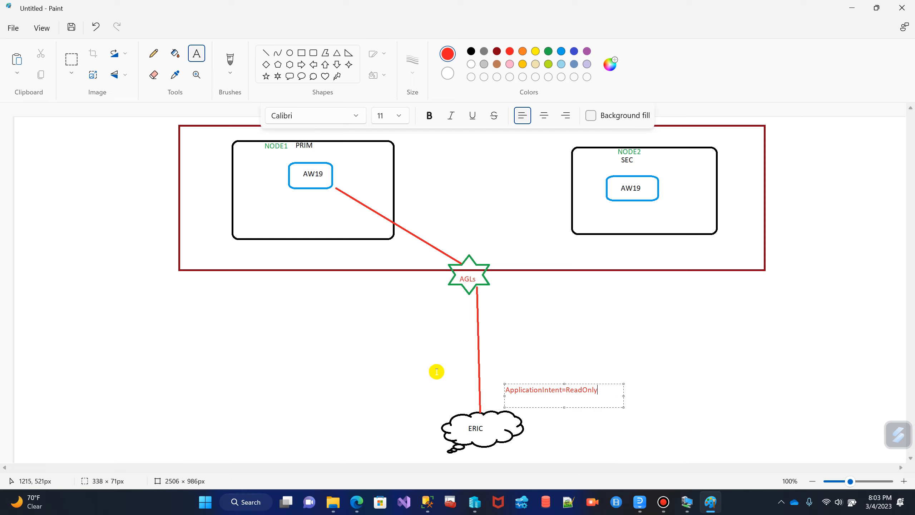
{"action": "left_click", "coordinate": [525, 396]}
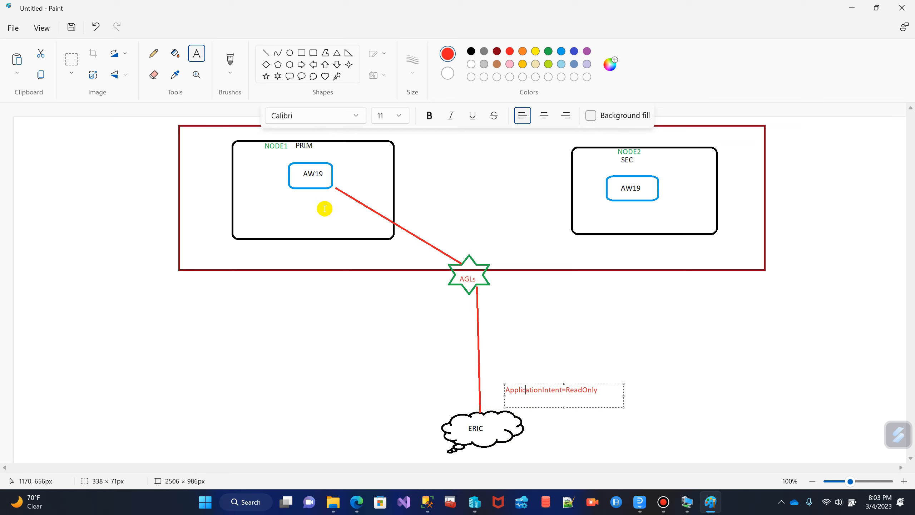
{"action": "left_click", "coordinate": [266, 53]}
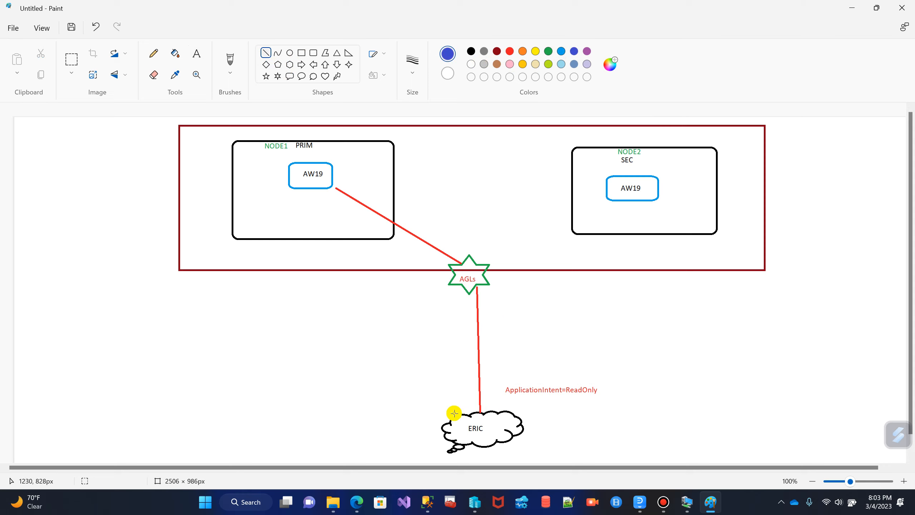
{"action": "left_click_drag", "start_coordinate": [456, 413], "coordinate": [461, 281]}
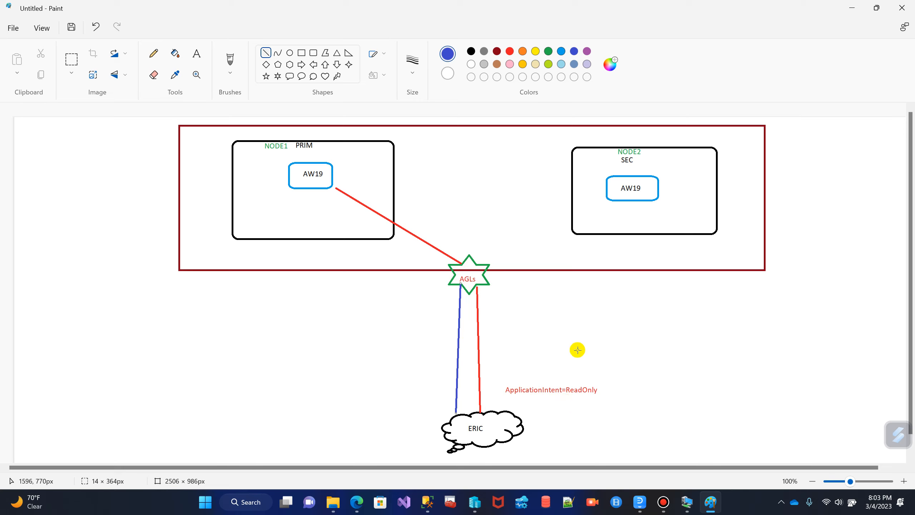
{"action": "left_click_drag", "start_coordinate": [479, 261], "coordinate": [609, 202]}
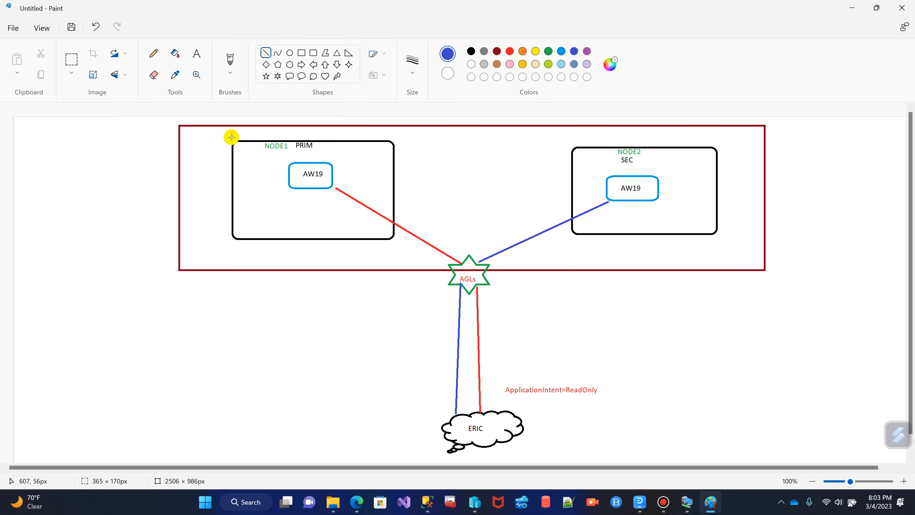
Step: Cross out NODE1 with two indigo lines and draw a dashed indigo line between the two AW19 boxes
{"action": "left_click_drag", "start_coordinate": [231, 137], "coordinate": [336, 214]}
{"action": "left_click_drag", "start_coordinate": [303, 131], "coordinate": [253, 216]}
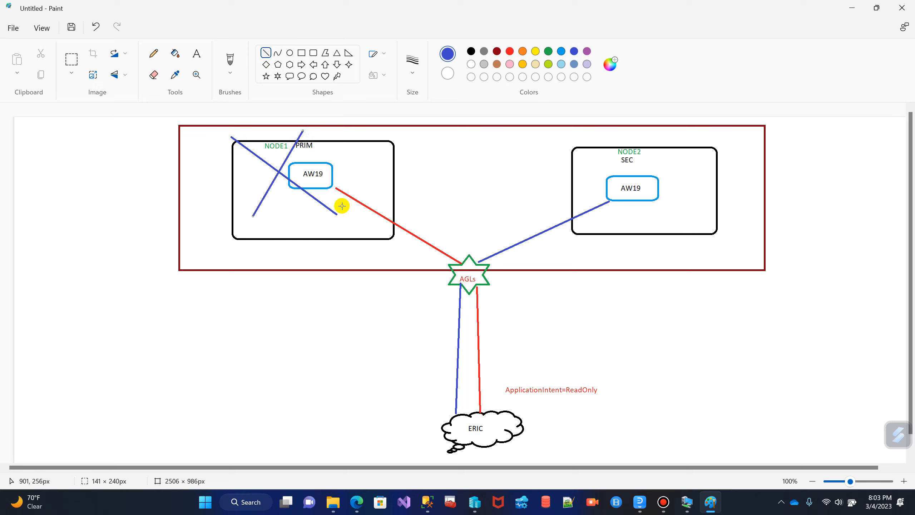
{"action": "left_click_drag", "start_coordinate": [348, 176], "coordinate": [605, 183]}
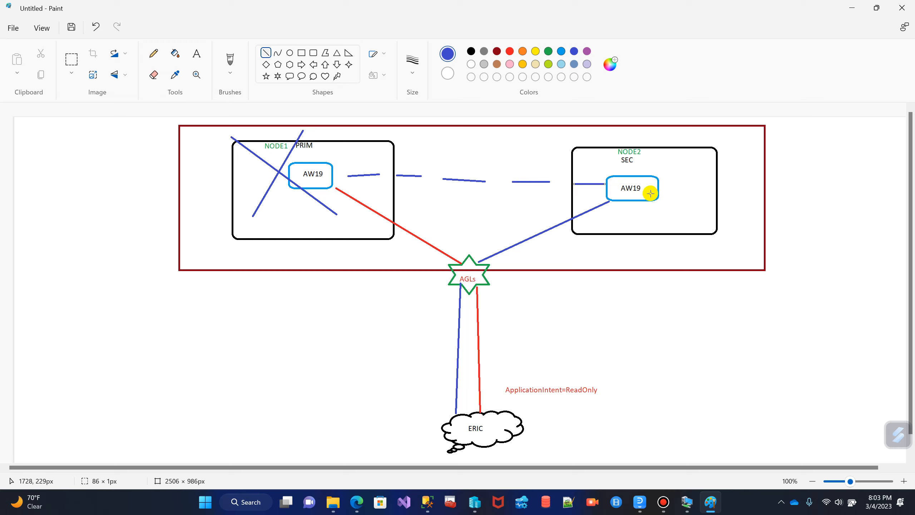
Step: Label NODE2 "new Primary" in red below AW19 and draw red lines from the cloud to the AGLs star and on to that AW19 box
{"action": "left_click", "coordinate": [196, 53]}
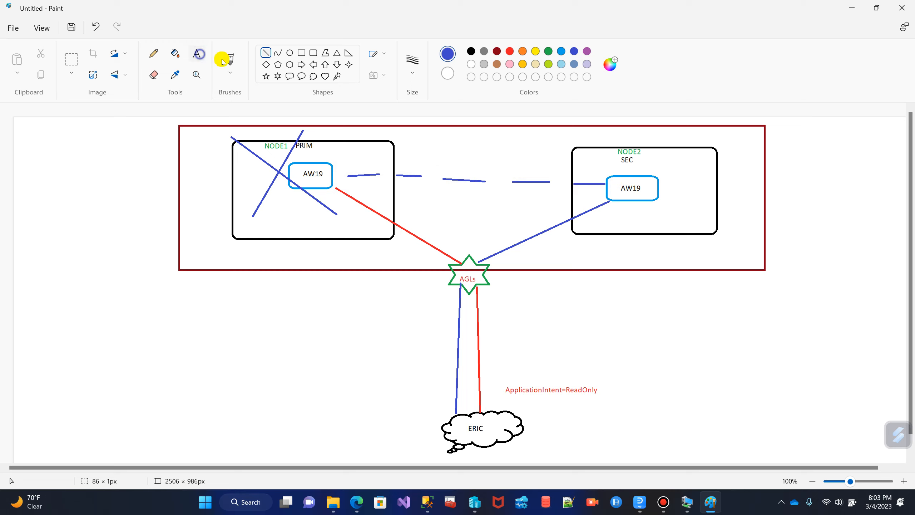
{"action": "left_click", "coordinate": [510, 50]}
{"action": "left_click", "coordinate": [616, 216]}
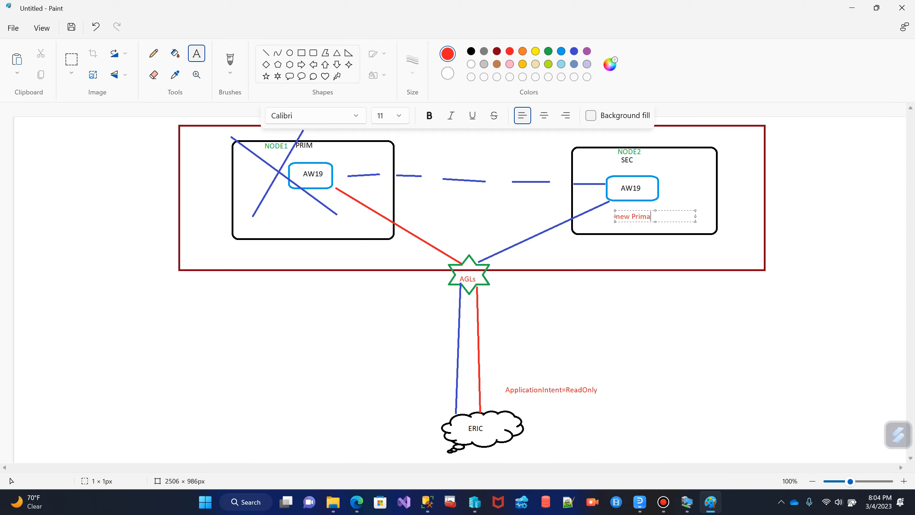
{"action": "left_click", "coordinate": [731, 252]}
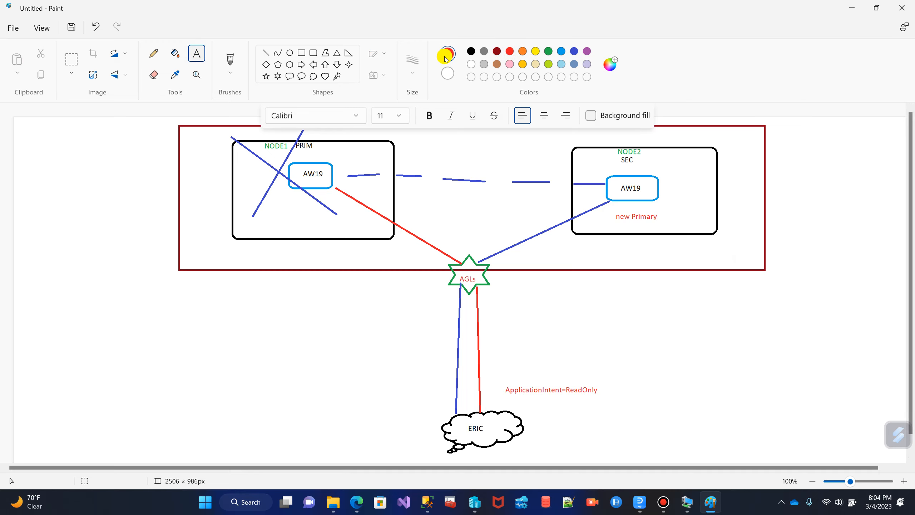
{"action": "left_click", "coordinate": [270, 56]}
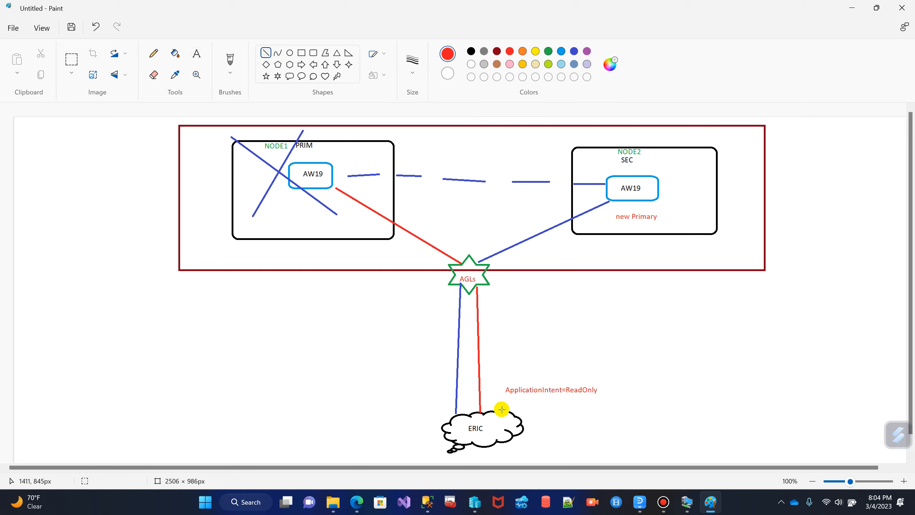
{"action": "mouse_move", "coordinate": [497, 412]}
{"action": "left_mouse_down"}
{"action": "mouse_move", "coordinate": [484, 283]}
{"action": "mouse_move", "coordinate": [501, 268]}
{"action": "mouse_move", "coordinate": [588, 239]}
{"action": "mouse_move", "coordinate": [630, 200]}
{"action": "left_mouse_up"}
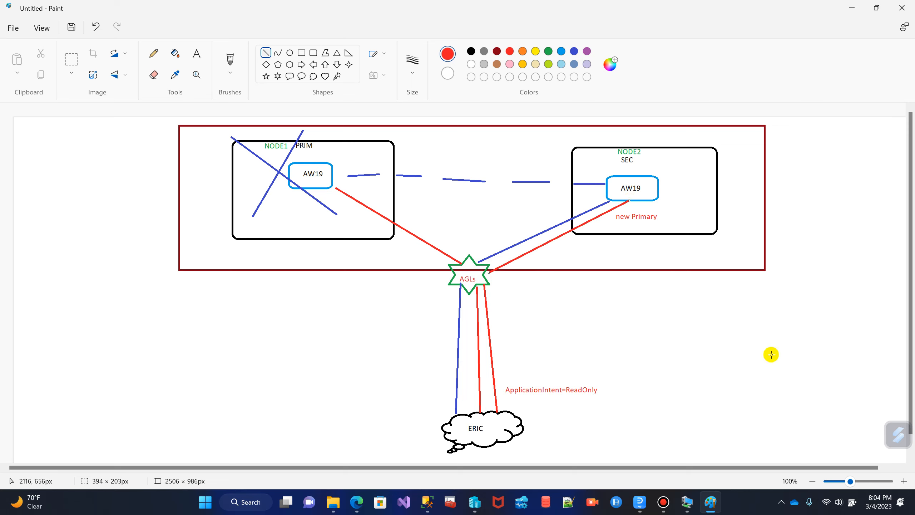
Step: Minimize Paint, switch to the NODE1 virtual machine and disconnect Object Explorer from NODE1\NODE1 and NODE2\NODE2
{"action": "left_click", "coordinate": [852, 9]}
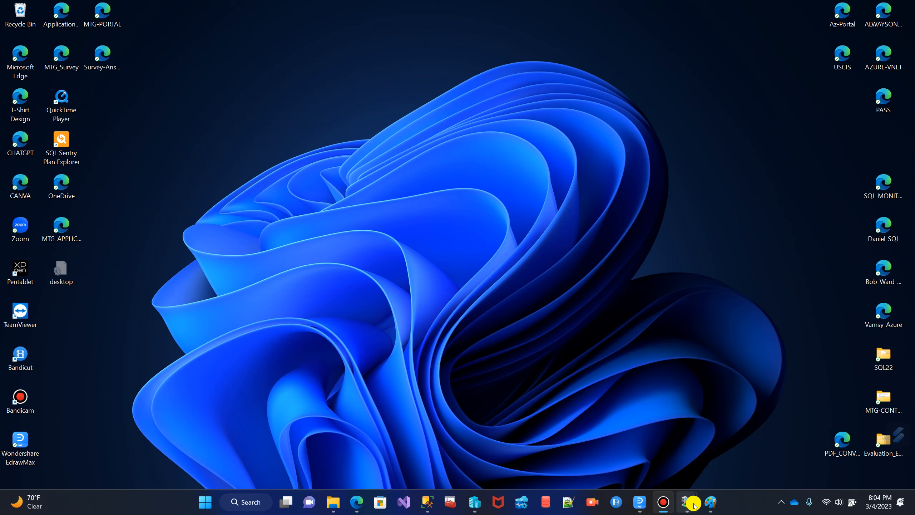
{"action": "mouse_move", "coordinate": [686, 501]}
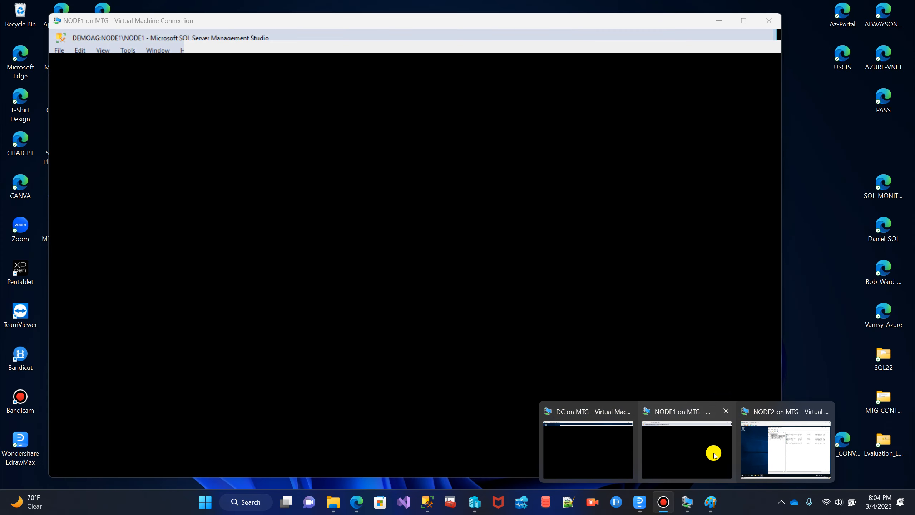
{"action": "left_click", "coordinate": [712, 452]}
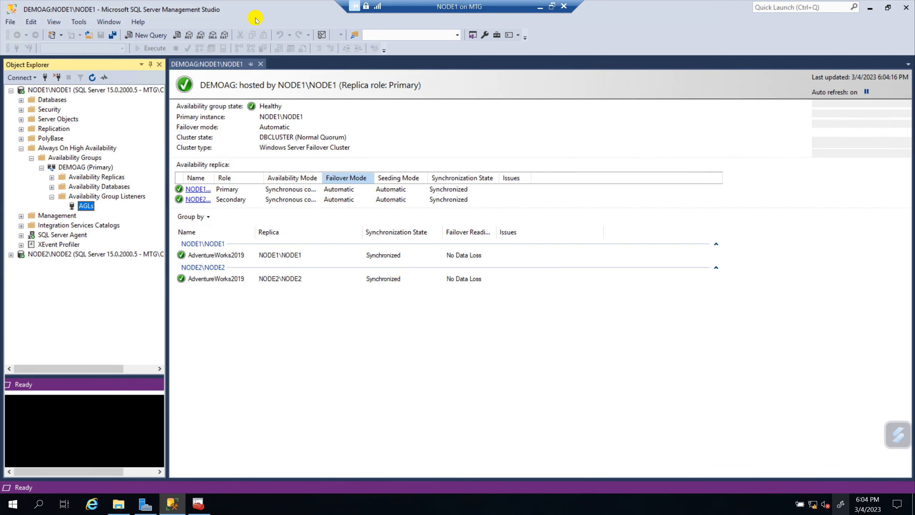
{"action": "left_click", "coordinate": [12, 91]}
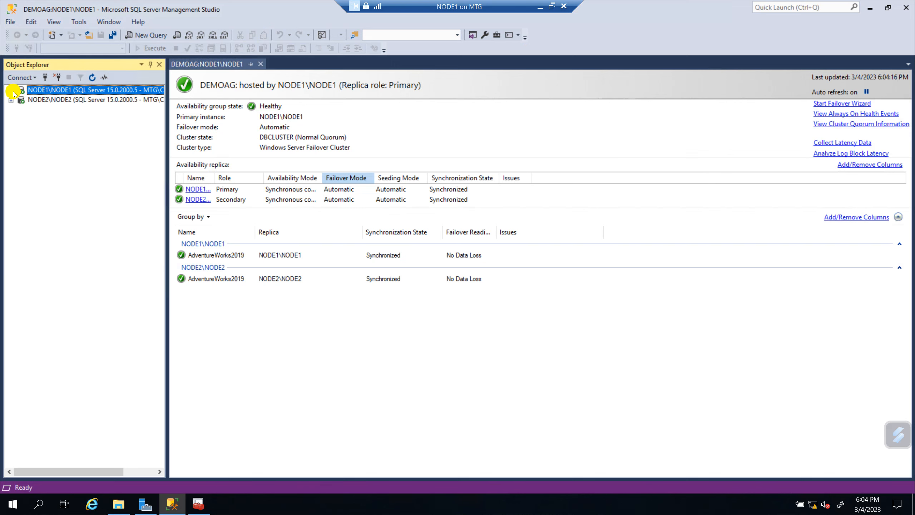
{"action": "left_click", "coordinate": [58, 78]}
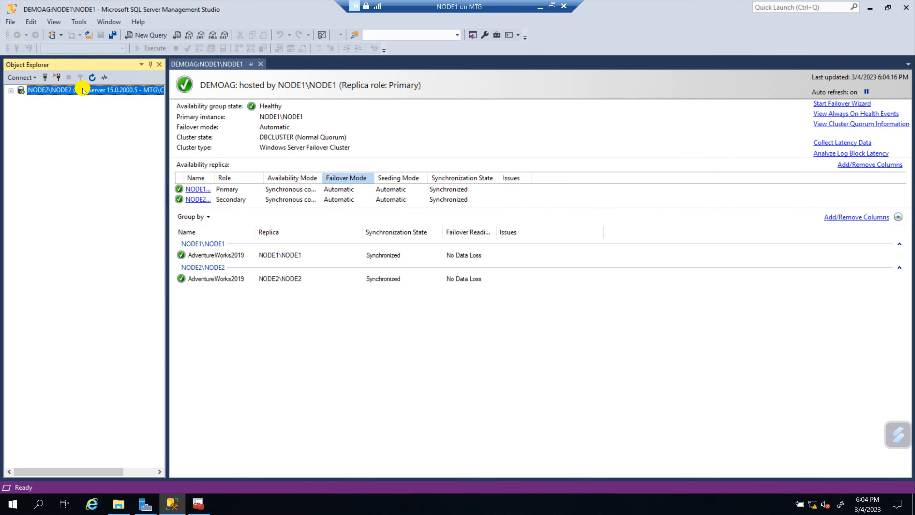
{"action": "left_click", "coordinate": [58, 78]}
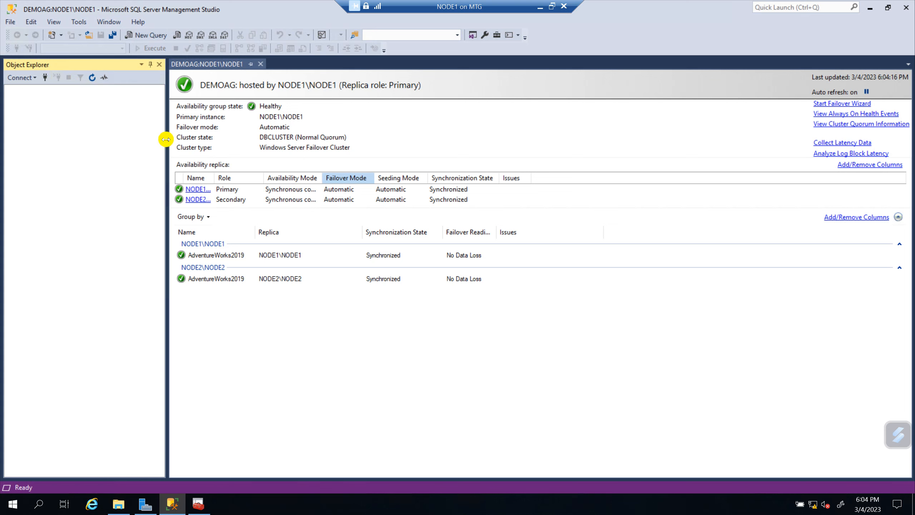
Step: Connect Object Explorer to the Database Engine through the listener AGLs using Windows Authentication
{"action": "left_click", "coordinate": [45, 77]}
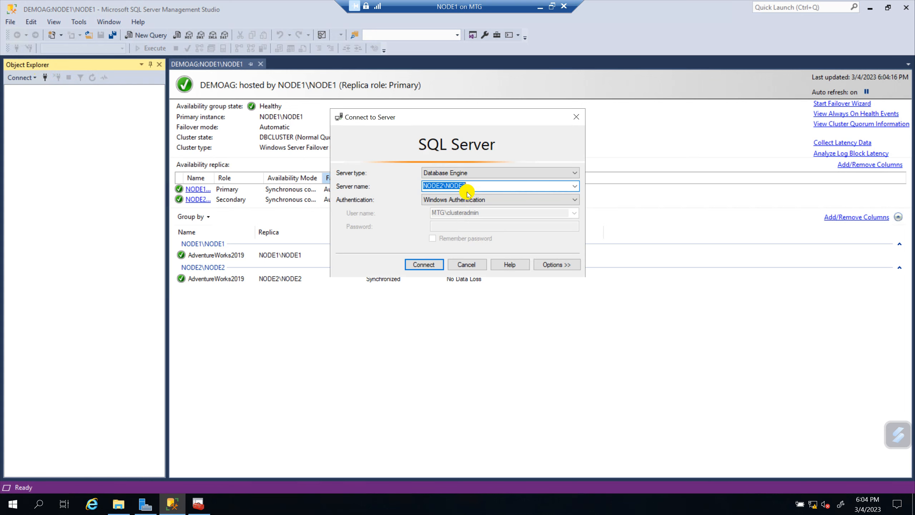
{"action": "type", "text": "AGLs"}
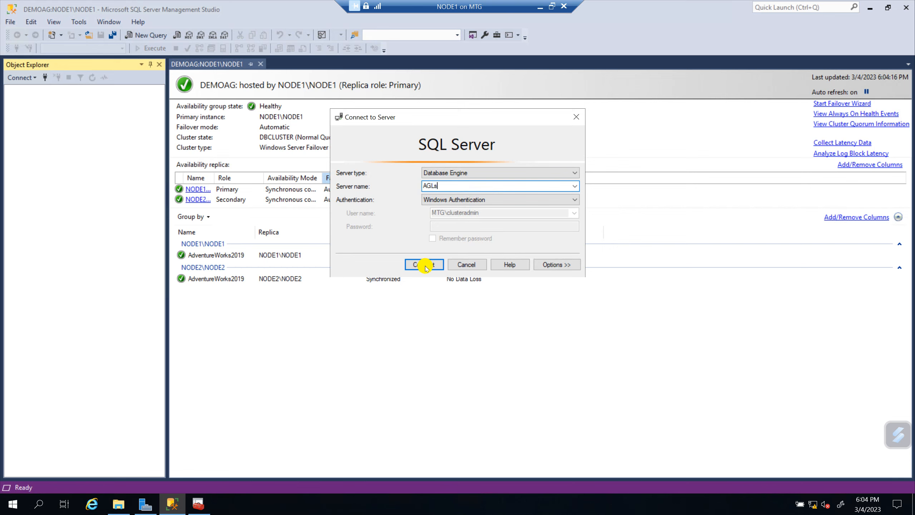
{"action": "left_click", "coordinate": [425, 266]}
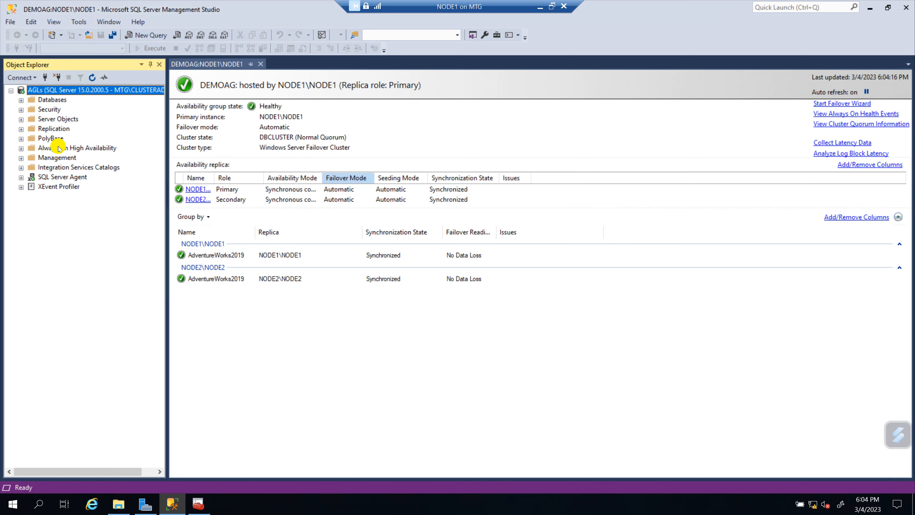
Step: Expand Always On High Availability and Availability Groups under the AGLs connection to check DEMOAG's replica role
{"action": "left_click", "coordinate": [20, 148]}
{"action": "left_click", "coordinate": [36, 159]}
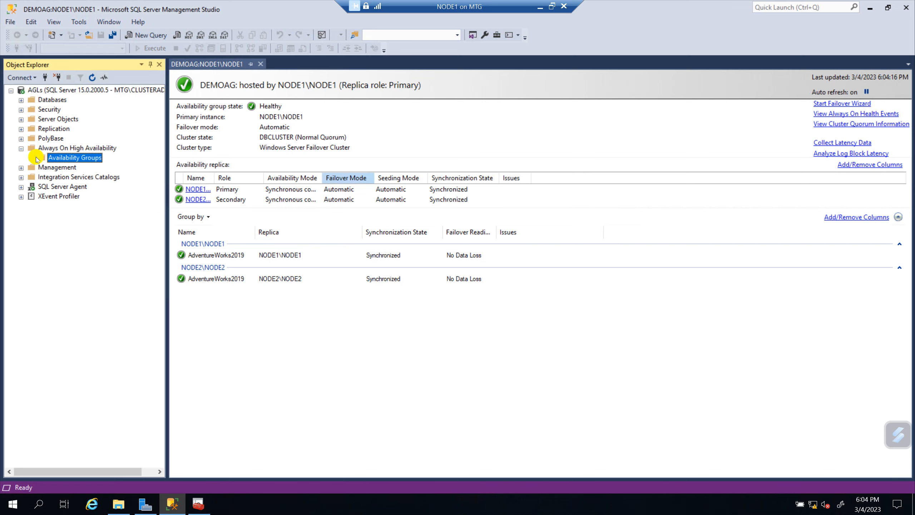
{"action": "left_click", "coordinate": [31, 158]}
{"action": "left_click", "coordinate": [77, 167]}
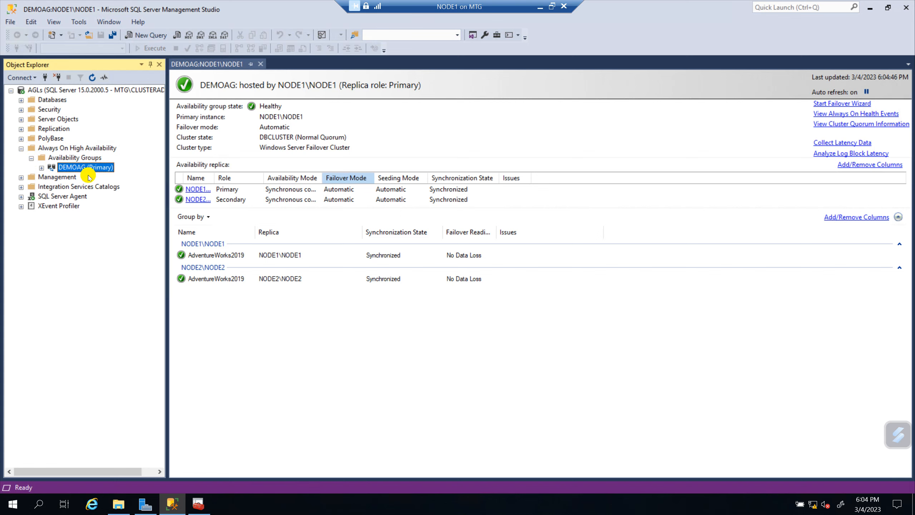
Step: Disconnect Object Explorer from AGLs and reconnect through the listener with its port, AGLs,1433, using Windows Authentication
{"action": "left_click", "coordinate": [57, 78]}
{"action": "left_click", "coordinate": [45, 78]}
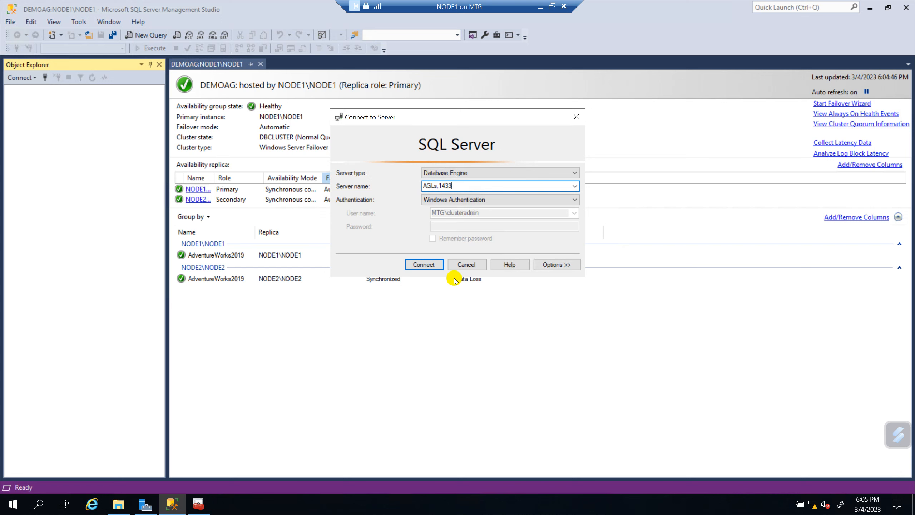
{"action": "left_click", "coordinate": [432, 267]}
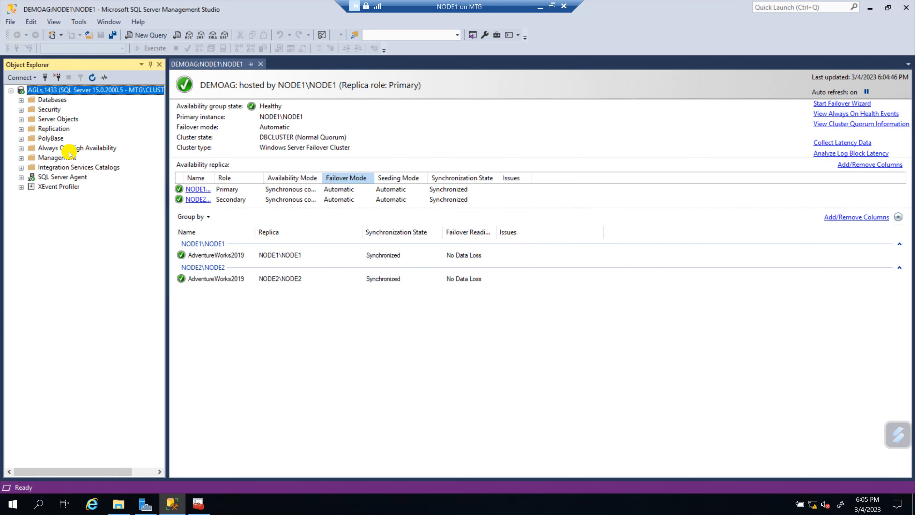
Step: Expand the availability groups under the AGLs,1433 connection to examine DEMOAG's replica role
{"action": "left_click", "coordinate": [22, 151]}
{"action": "left_click", "coordinate": [21, 149]}
{"action": "left_click", "coordinate": [64, 159]}
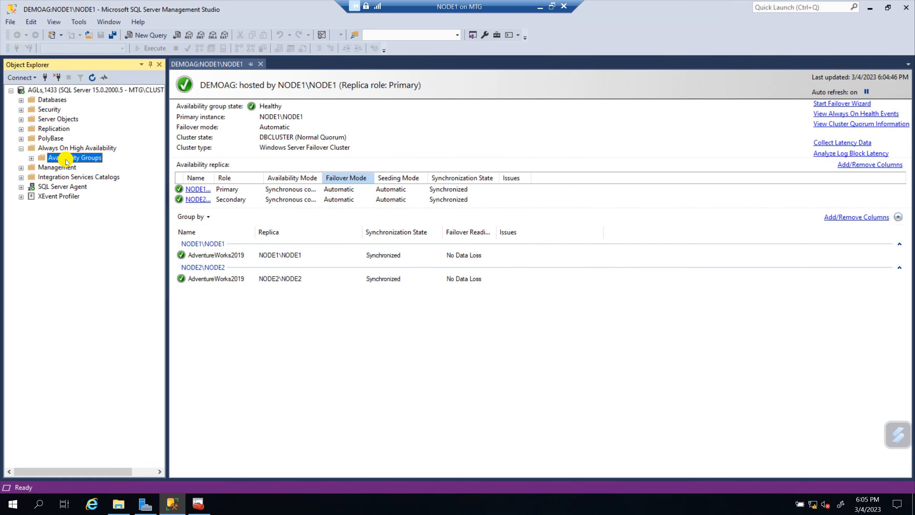
{"action": "left_click", "coordinate": [32, 158]}
{"action": "left_click", "coordinate": [84, 167]}
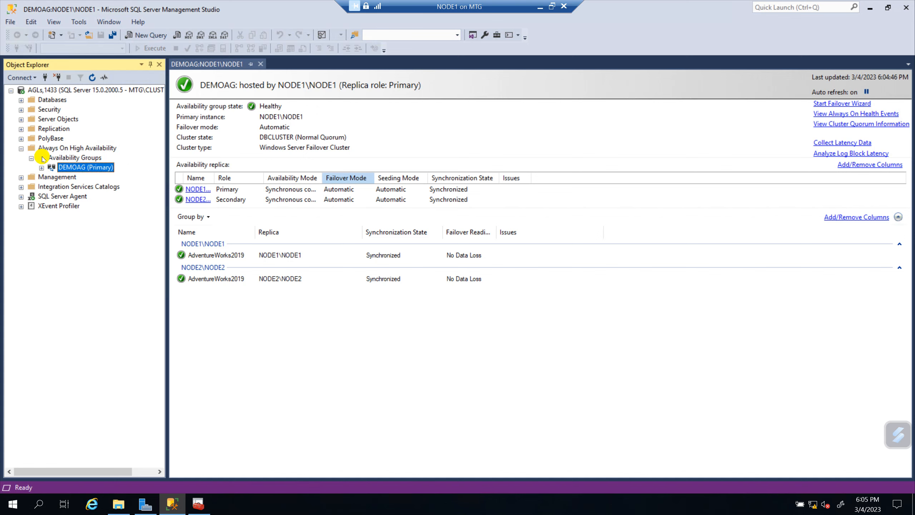
{"action": "left_click", "coordinate": [20, 148]}
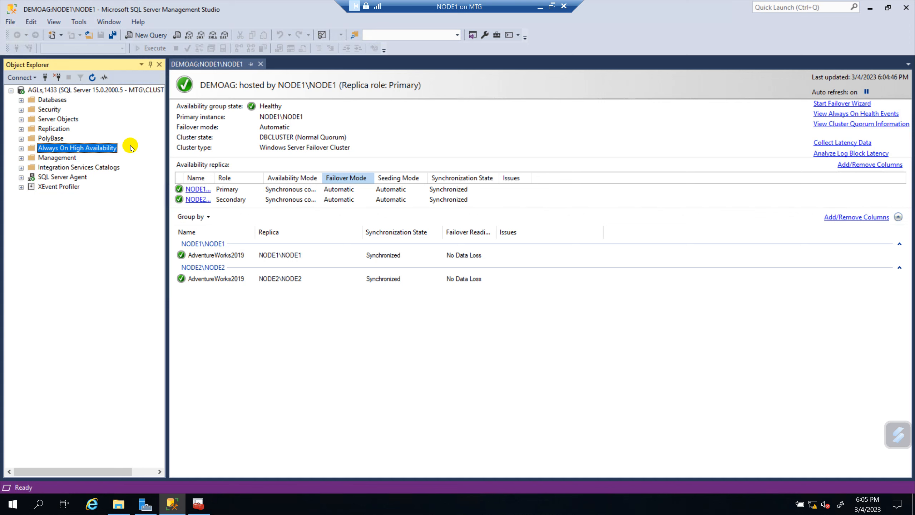
{"action": "left_click", "coordinate": [124, 90]}
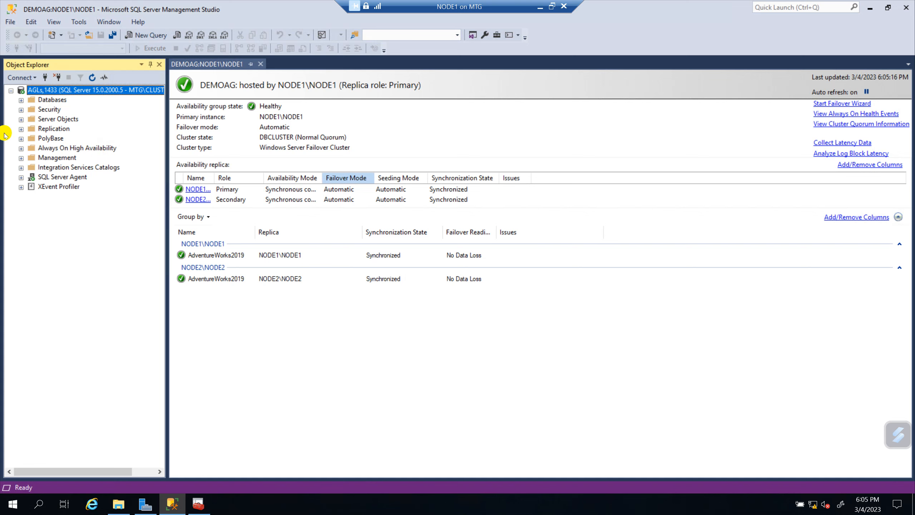
{"action": "left_click", "coordinate": [21, 148]}
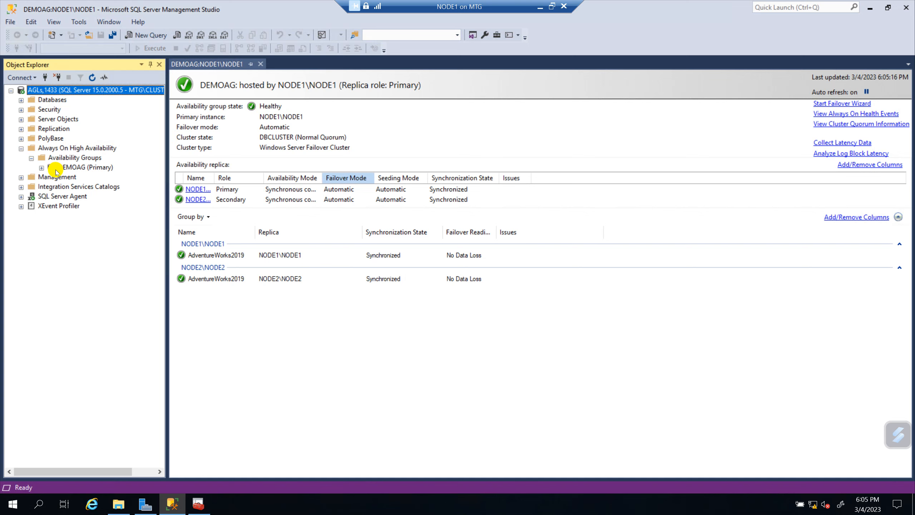
{"action": "left_click", "coordinate": [70, 167]}
Step: Disconnect Object Explorer from AGLs,1433 and connect it to NODE1\NODE1 using Windows Authentication
{"action": "left_click", "coordinate": [36, 90]}
{"action": "left_click", "coordinate": [57, 78]}
{"action": "left_click", "coordinate": [44, 77]}
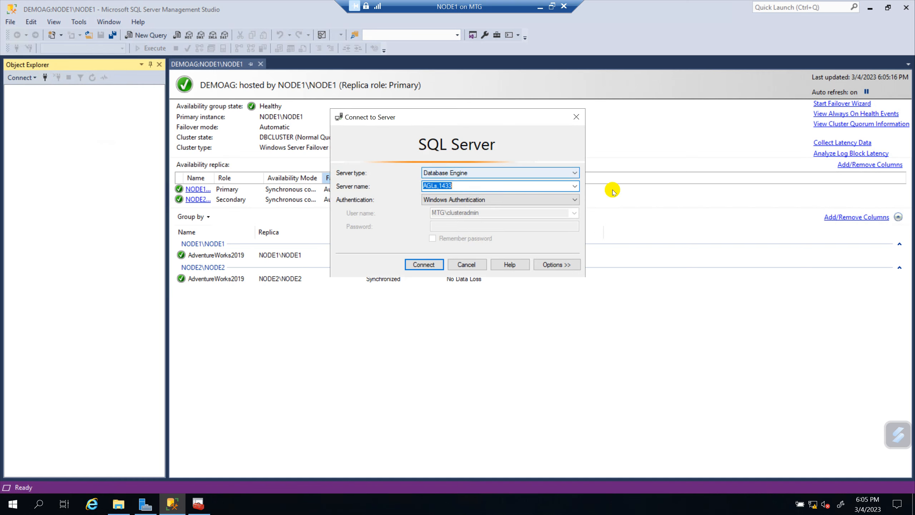
{"action": "left_click", "coordinate": [574, 186]}
{"action": "left_click", "coordinate": [512, 215]}
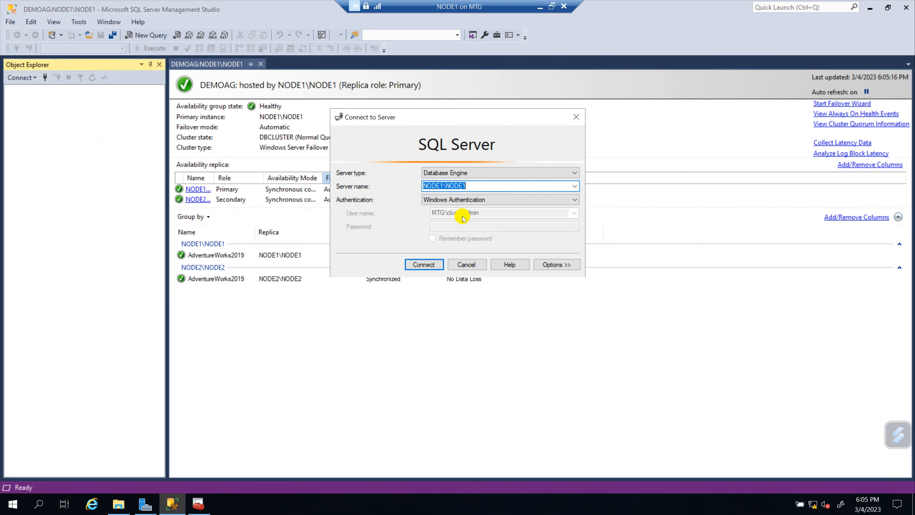
{"action": "left_click", "coordinate": [423, 264]}
Step: Add a Database Engine connection to NODE2\NODE2 using Windows Authentication
{"action": "left_click", "coordinate": [45, 77]}
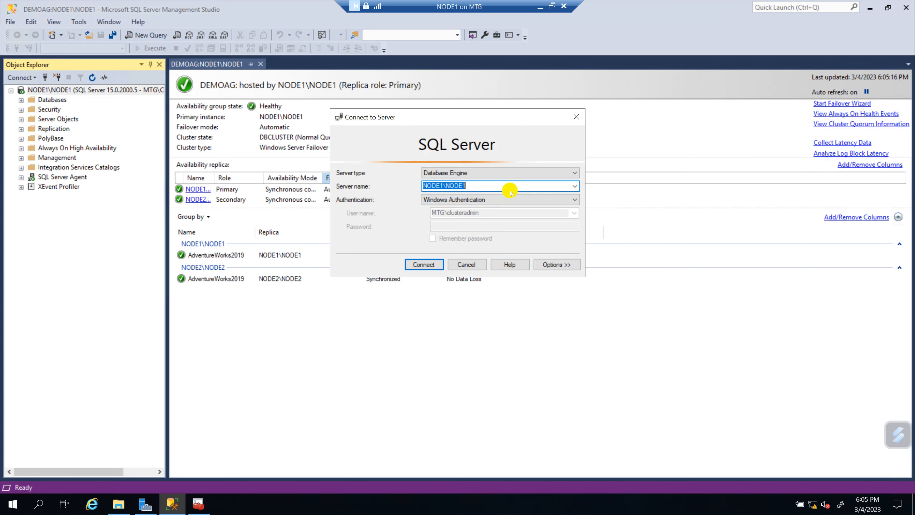
{"action": "left_click", "coordinate": [573, 186]}
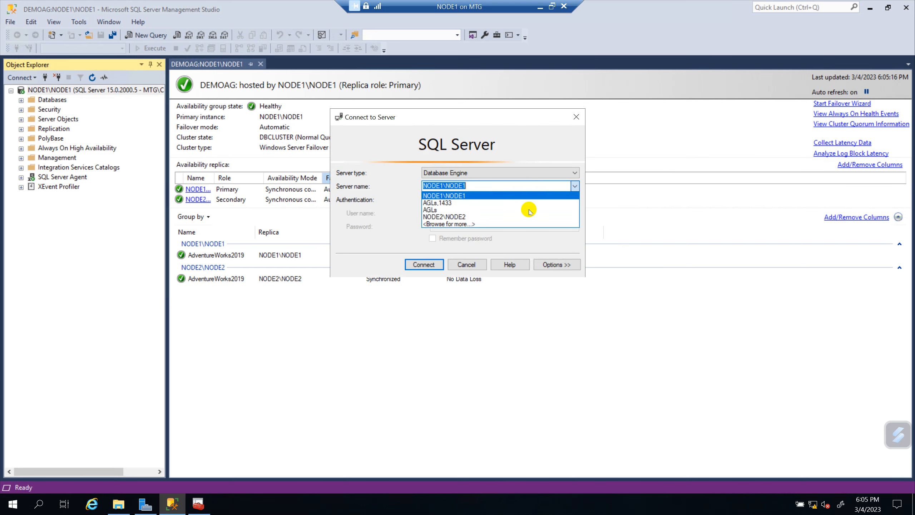
{"action": "left_click", "coordinate": [464, 216]}
{"action": "left_click", "coordinate": [429, 264]}
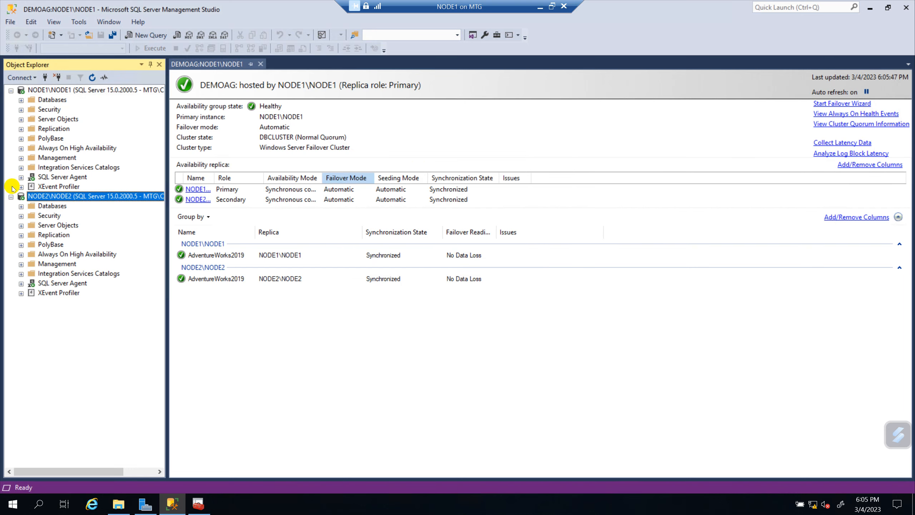
Step: Expand the availability groups on NODE1\NODE1 and NODE2\NODE2 to compare DEMOAG's replica roles
{"action": "left_click", "coordinate": [21, 148]}
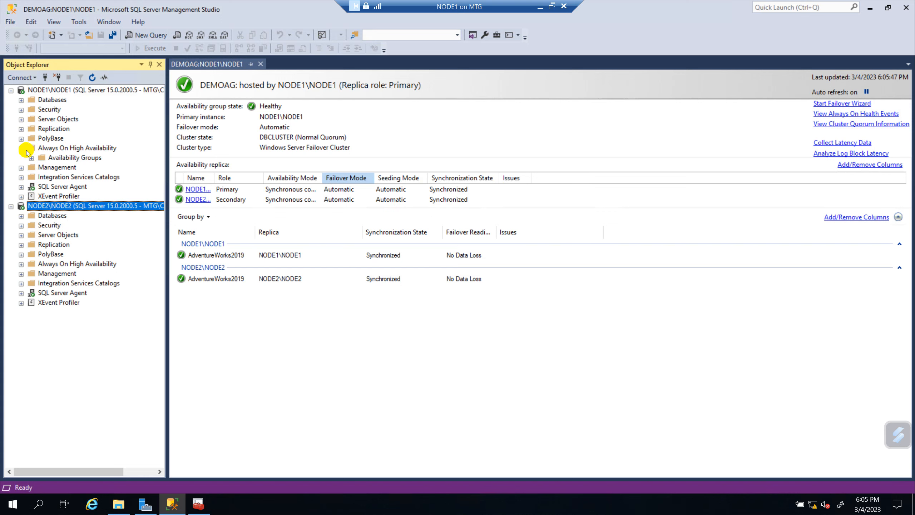
{"action": "left_click", "coordinate": [32, 157]}
{"action": "left_click", "coordinate": [86, 168]}
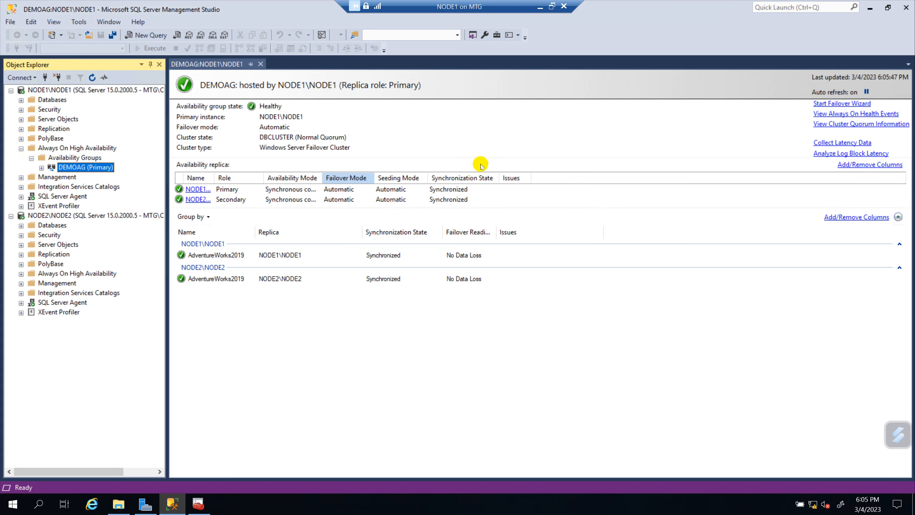
{"action": "left_click", "coordinate": [21, 273]}
{"action": "left_click", "coordinate": [31, 283]}
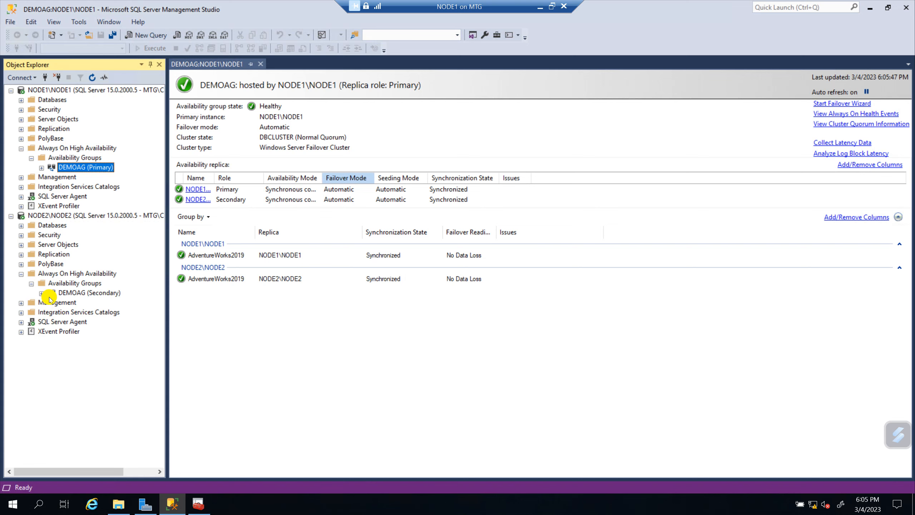
{"action": "left_click", "coordinate": [61, 295]}
Step: Start a failover of DEMOAG from NODE1\NODE1, advance to the new primary replica selection and widen the wizard to show the Role column
{"action": "left_click", "coordinate": [78, 169]}
{"action": "right_click", "coordinate": [78, 169]}
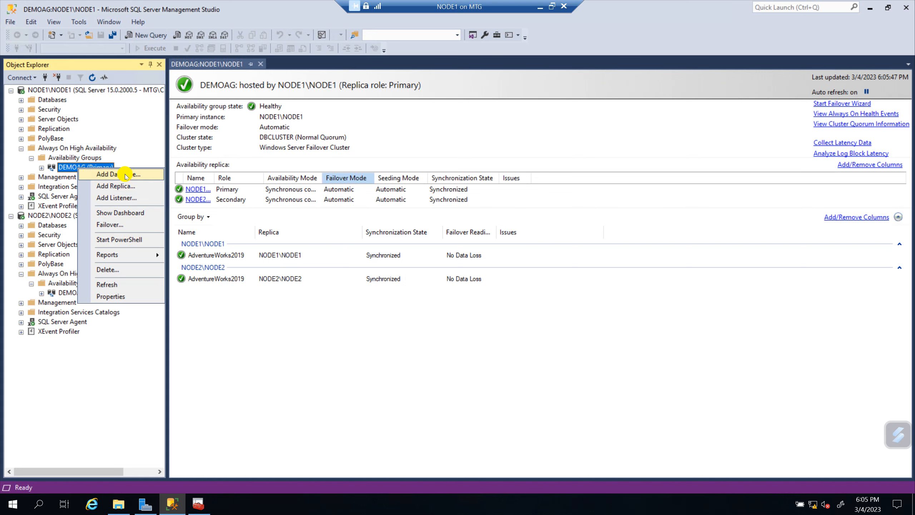
{"action": "left_click", "coordinate": [126, 220]}
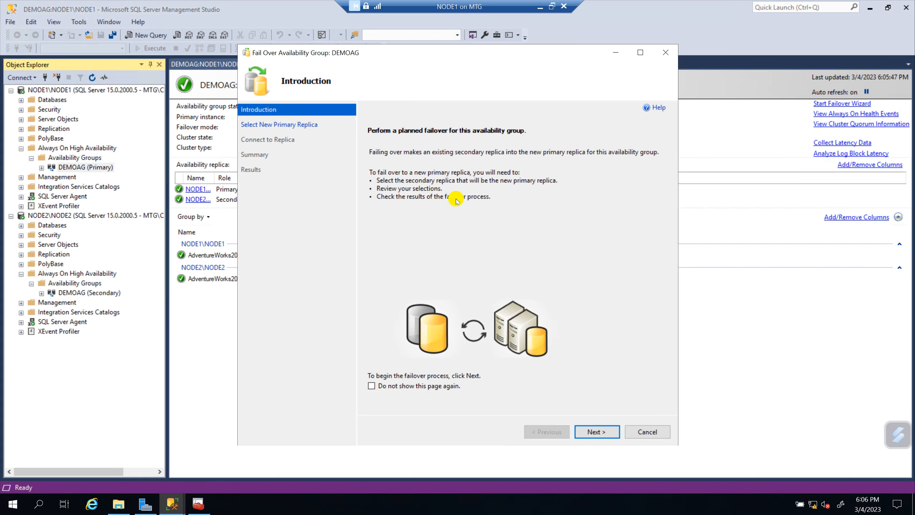
{"action": "left_click", "coordinate": [595, 432]}
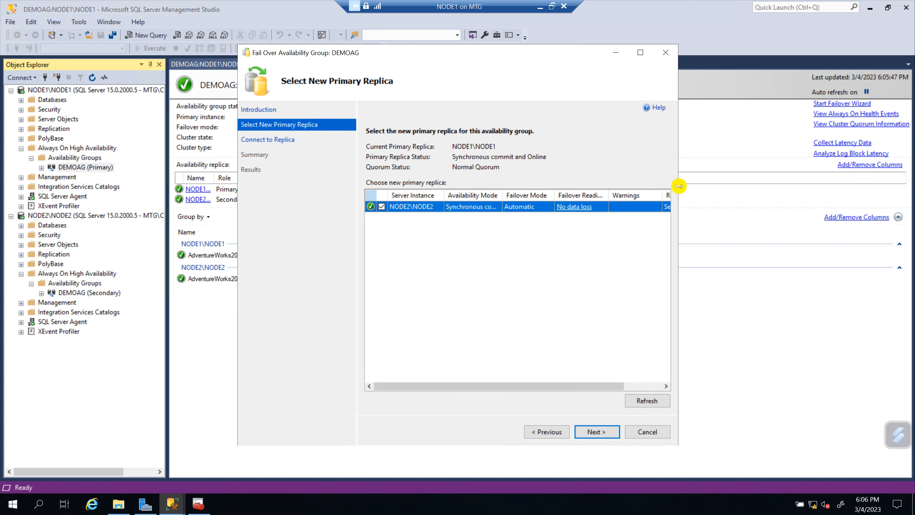
{"action": "left_click_drag", "start_coordinate": [678, 186], "coordinate": [761, 182]}
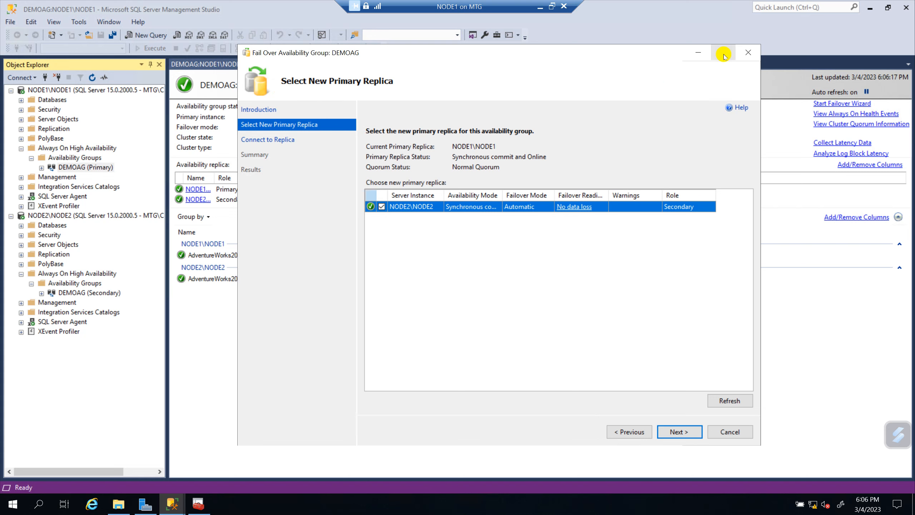
{"action": "left_click_drag", "start_coordinate": [620, 51], "coordinate": [639, 54]}
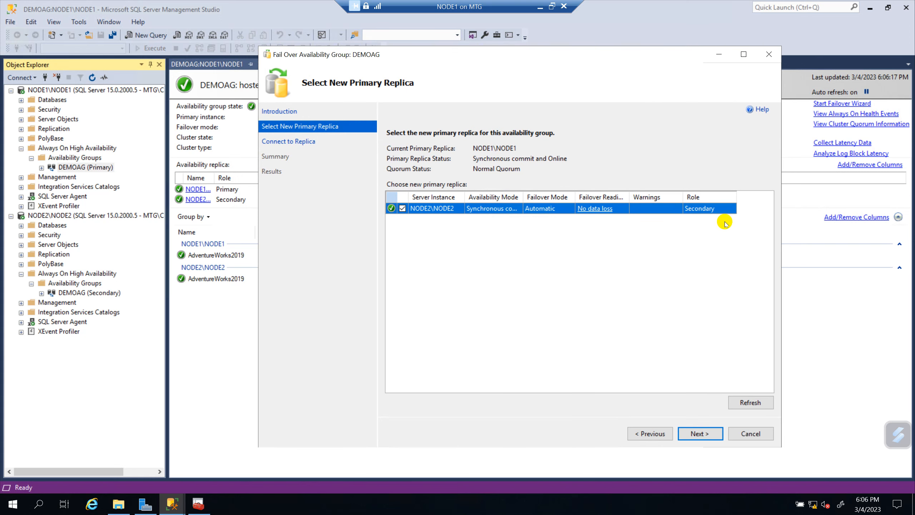
{"action": "left_click_drag", "start_coordinate": [588, 52], "coordinate": [482, 52]}
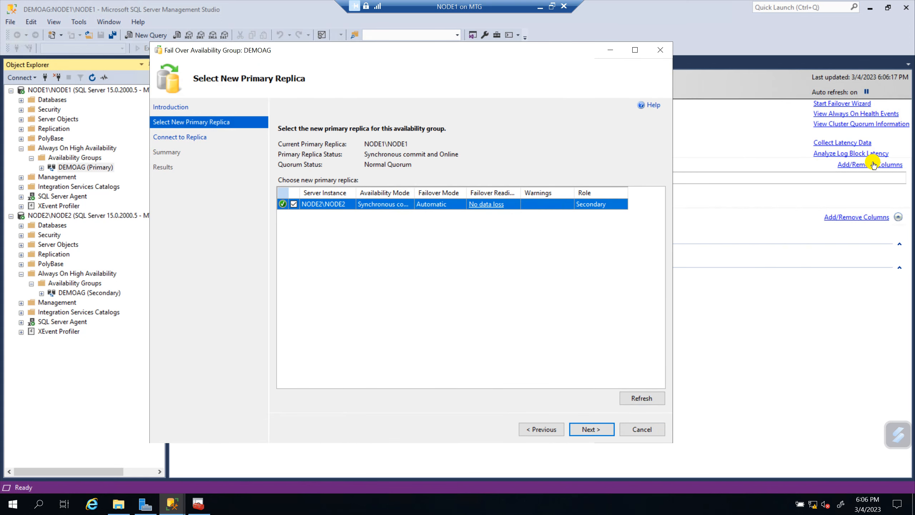
Step: Examine the extra database columns offered in the DEMOAG dashboard and widen the replica list's Name column
{"action": "left_click", "coordinate": [738, 142]}
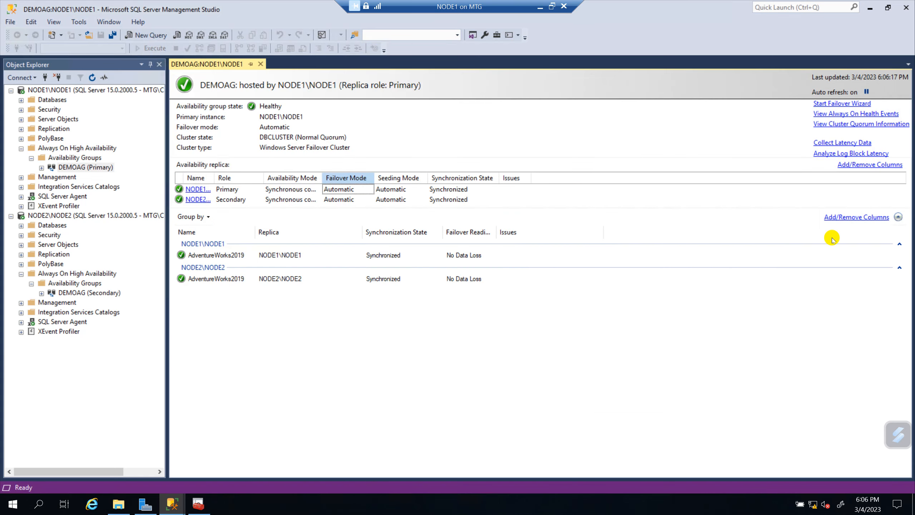
{"action": "left_click", "coordinate": [864, 218]}
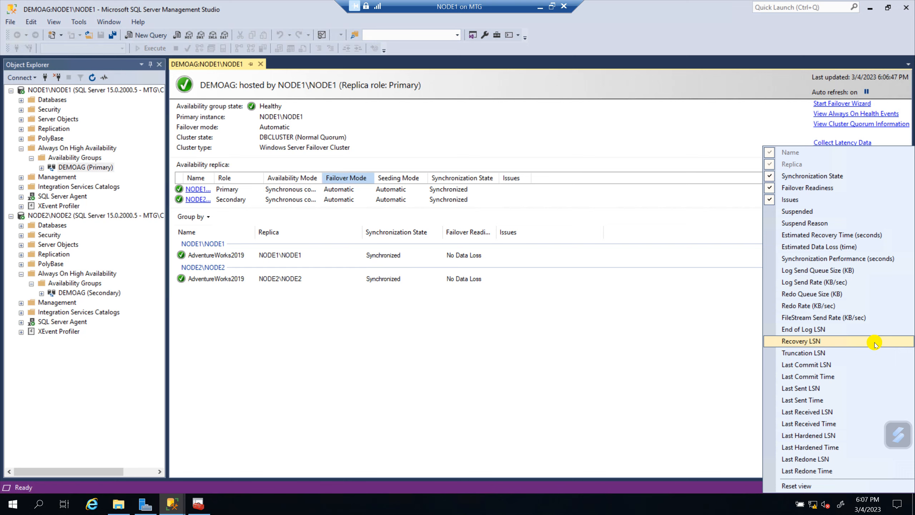
{"action": "left_click", "coordinate": [657, 329]}
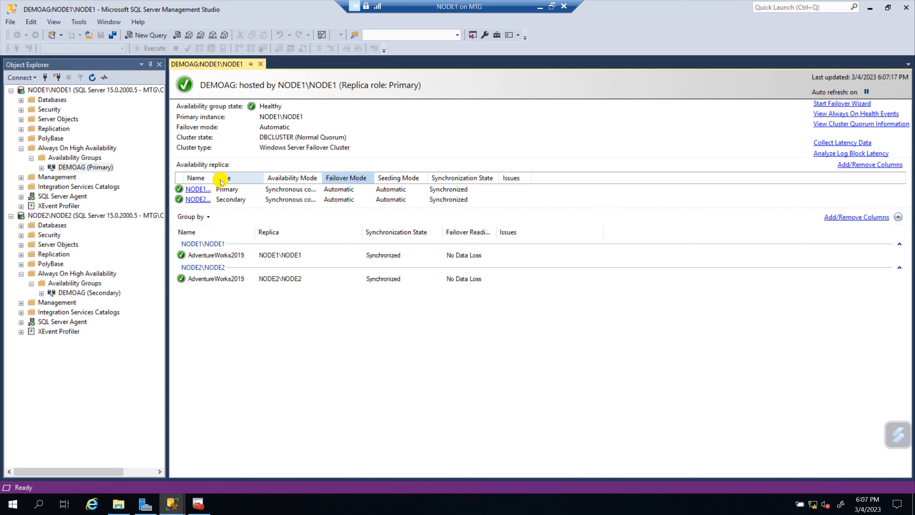
{"action": "left_click_drag", "start_coordinate": [216, 179], "coordinate": [231, 178]}
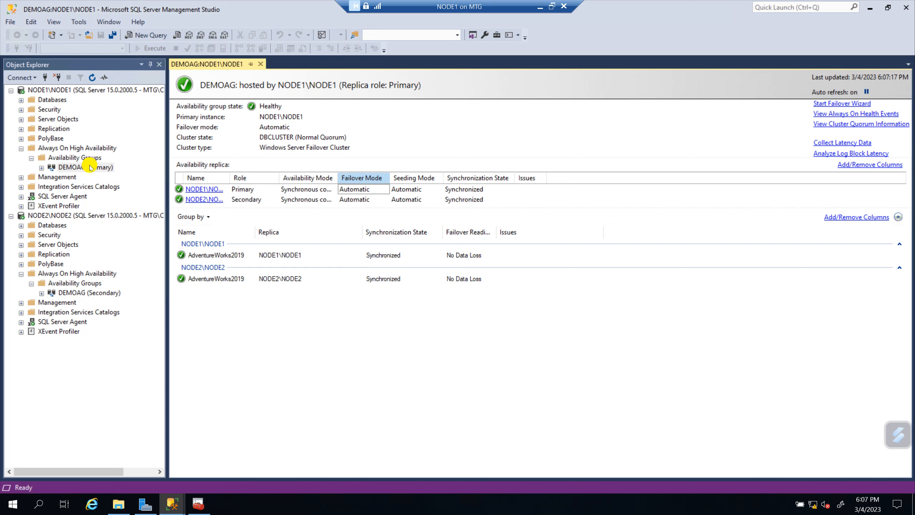
Step: Return to the failover wizard, keep NODE2\NODE2 as the new primary replica and connect to it using Windows Authentication
{"action": "mouse_move", "coordinate": [175, 504]}
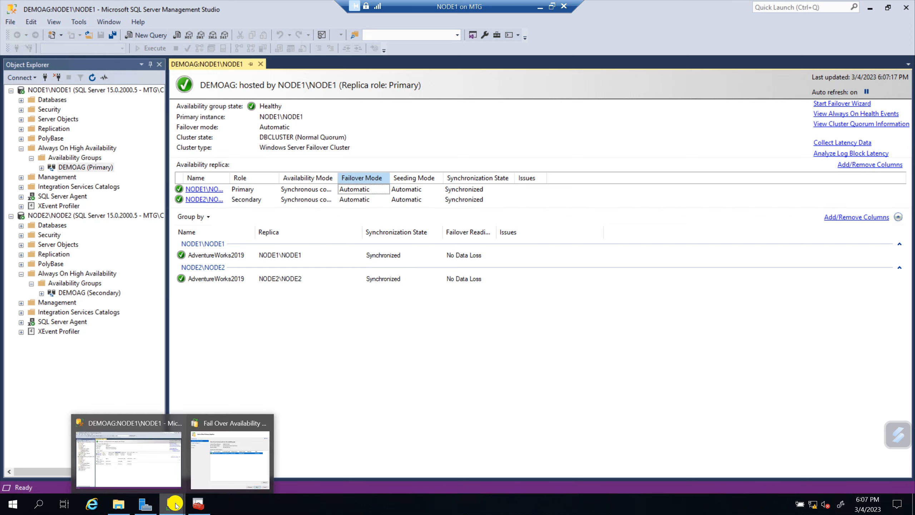
{"action": "left_click", "coordinate": [212, 464]}
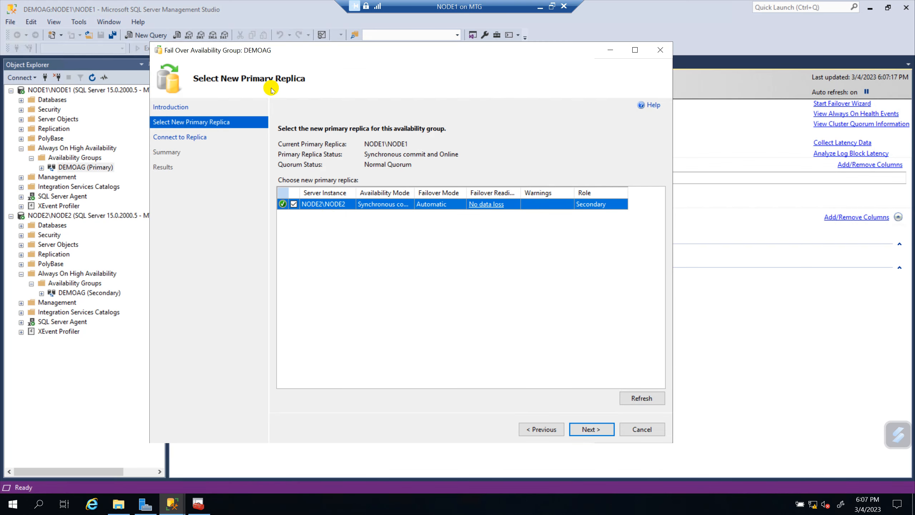
{"action": "left_click", "coordinate": [580, 429]}
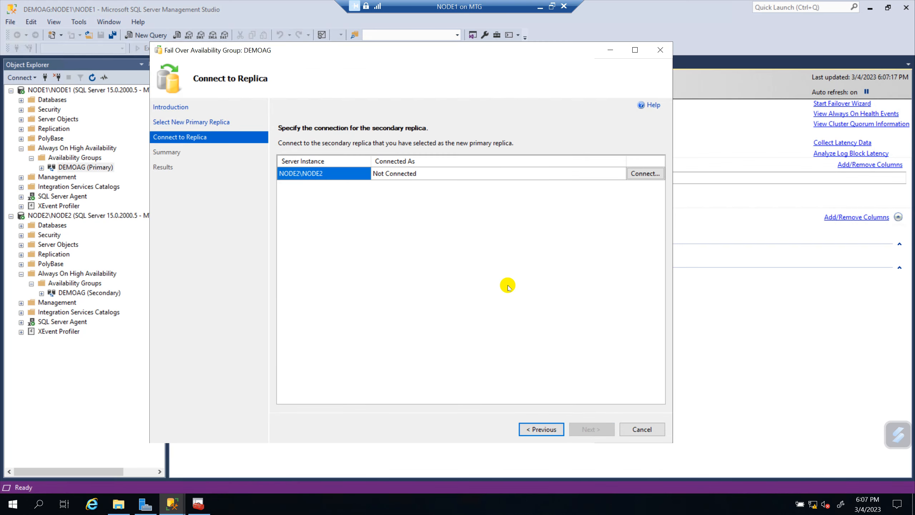
{"action": "left_click", "coordinate": [636, 173]}
{"action": "left_click", "coordinate": [364, 263]}
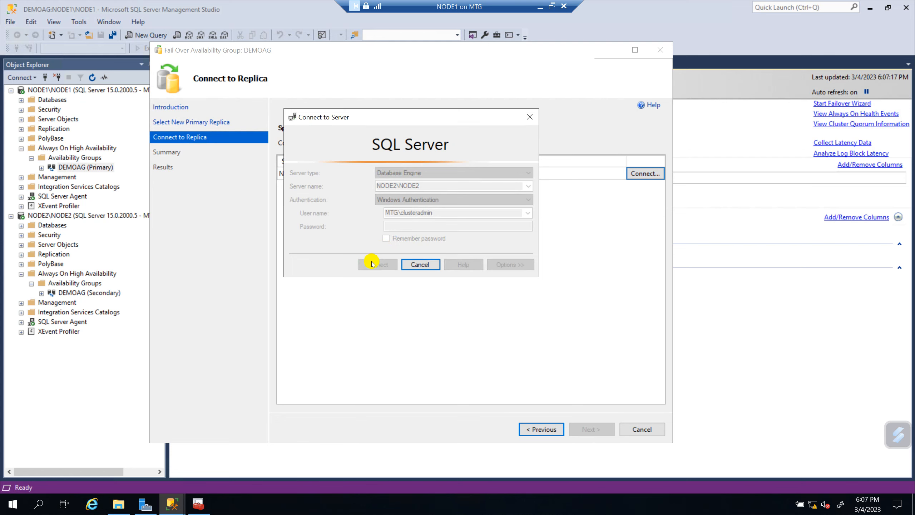
Step: Review the summary, run the DEMOAG failover to NODE2\NODE2 and close the wizard
{"action": "left_click", "coordinate": [586, 423]}
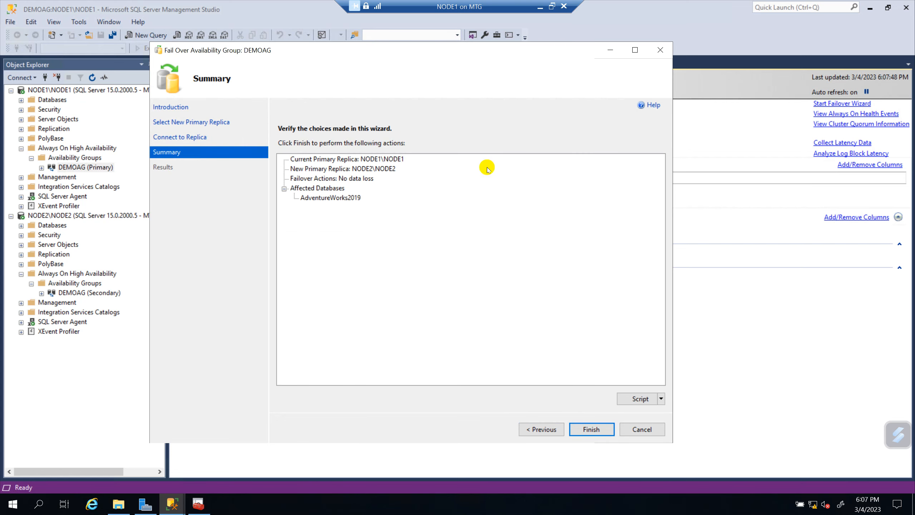
{"action": "left_click", "coordinate": [591, 428]}
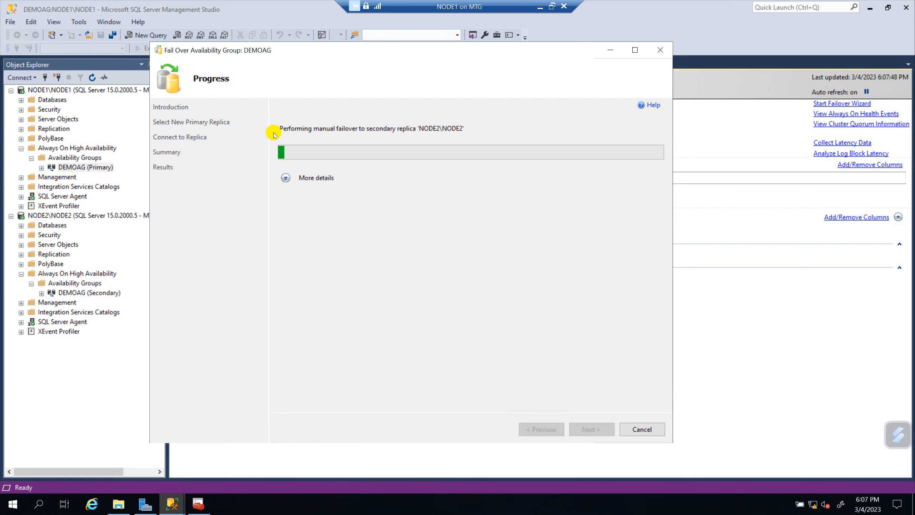
{"action": "left_click", "coordinate": [286, 177]}
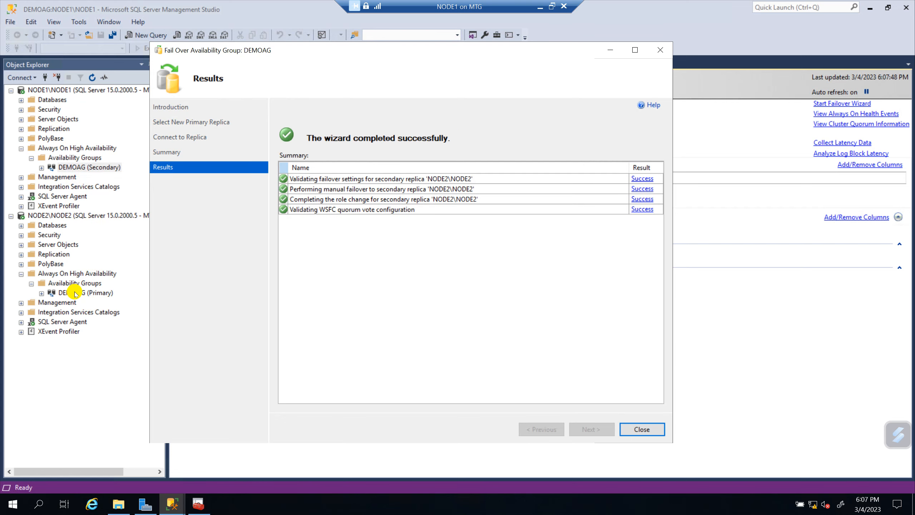
{"action": "key", "text": "Return"}
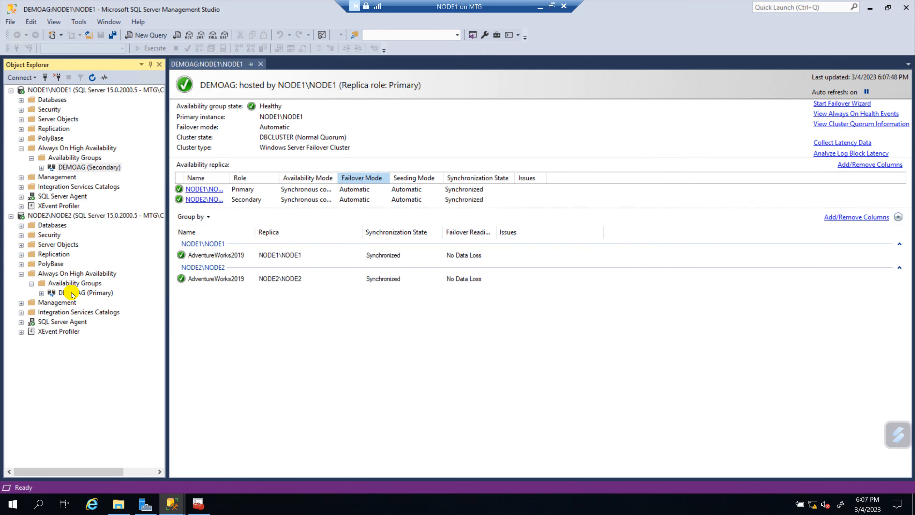
Step: Check DEMOAG's roles on both nodes and in the NODE1 dashboard, widening the replica list's Name column
{"action": "left_click", "coordinate": [71, 293]}
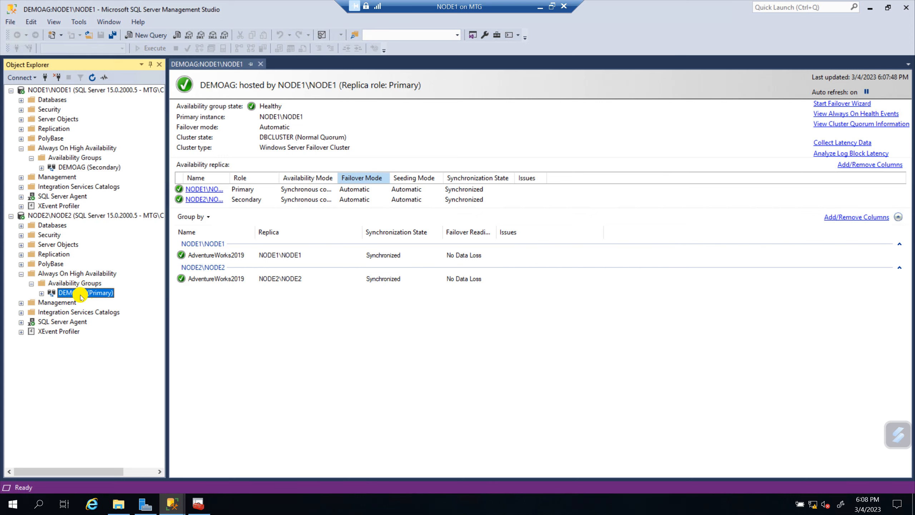
{"action": "left_click", "coordinate": [68, 169]}
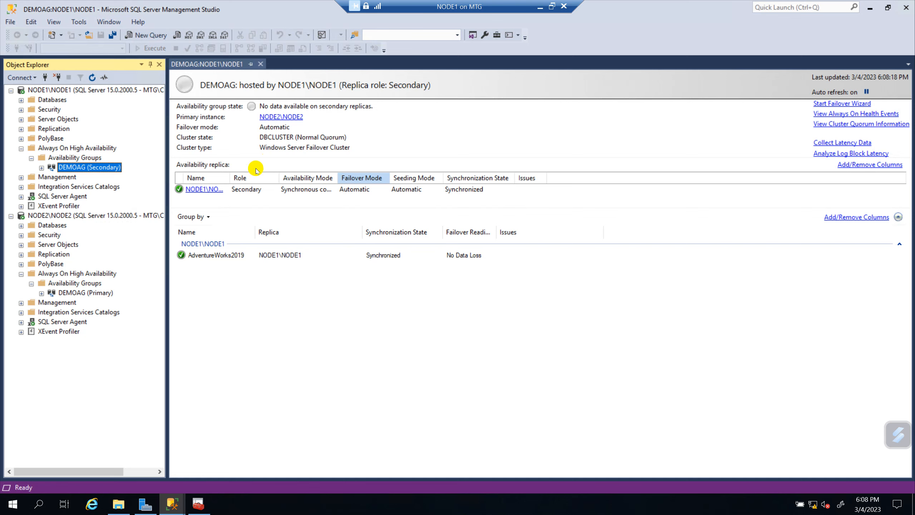
{"action": "left_click_drag", "start_coordinate": [230, 177], "coordinate": [243, 177]}
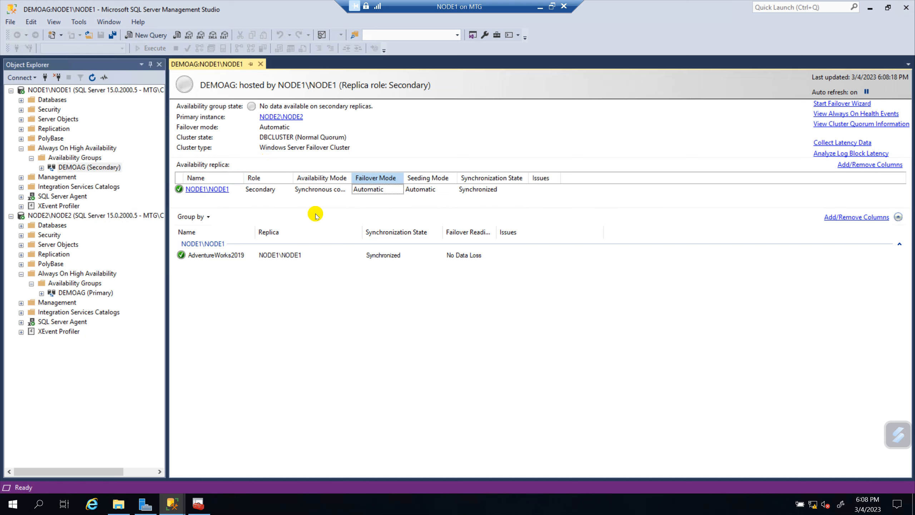